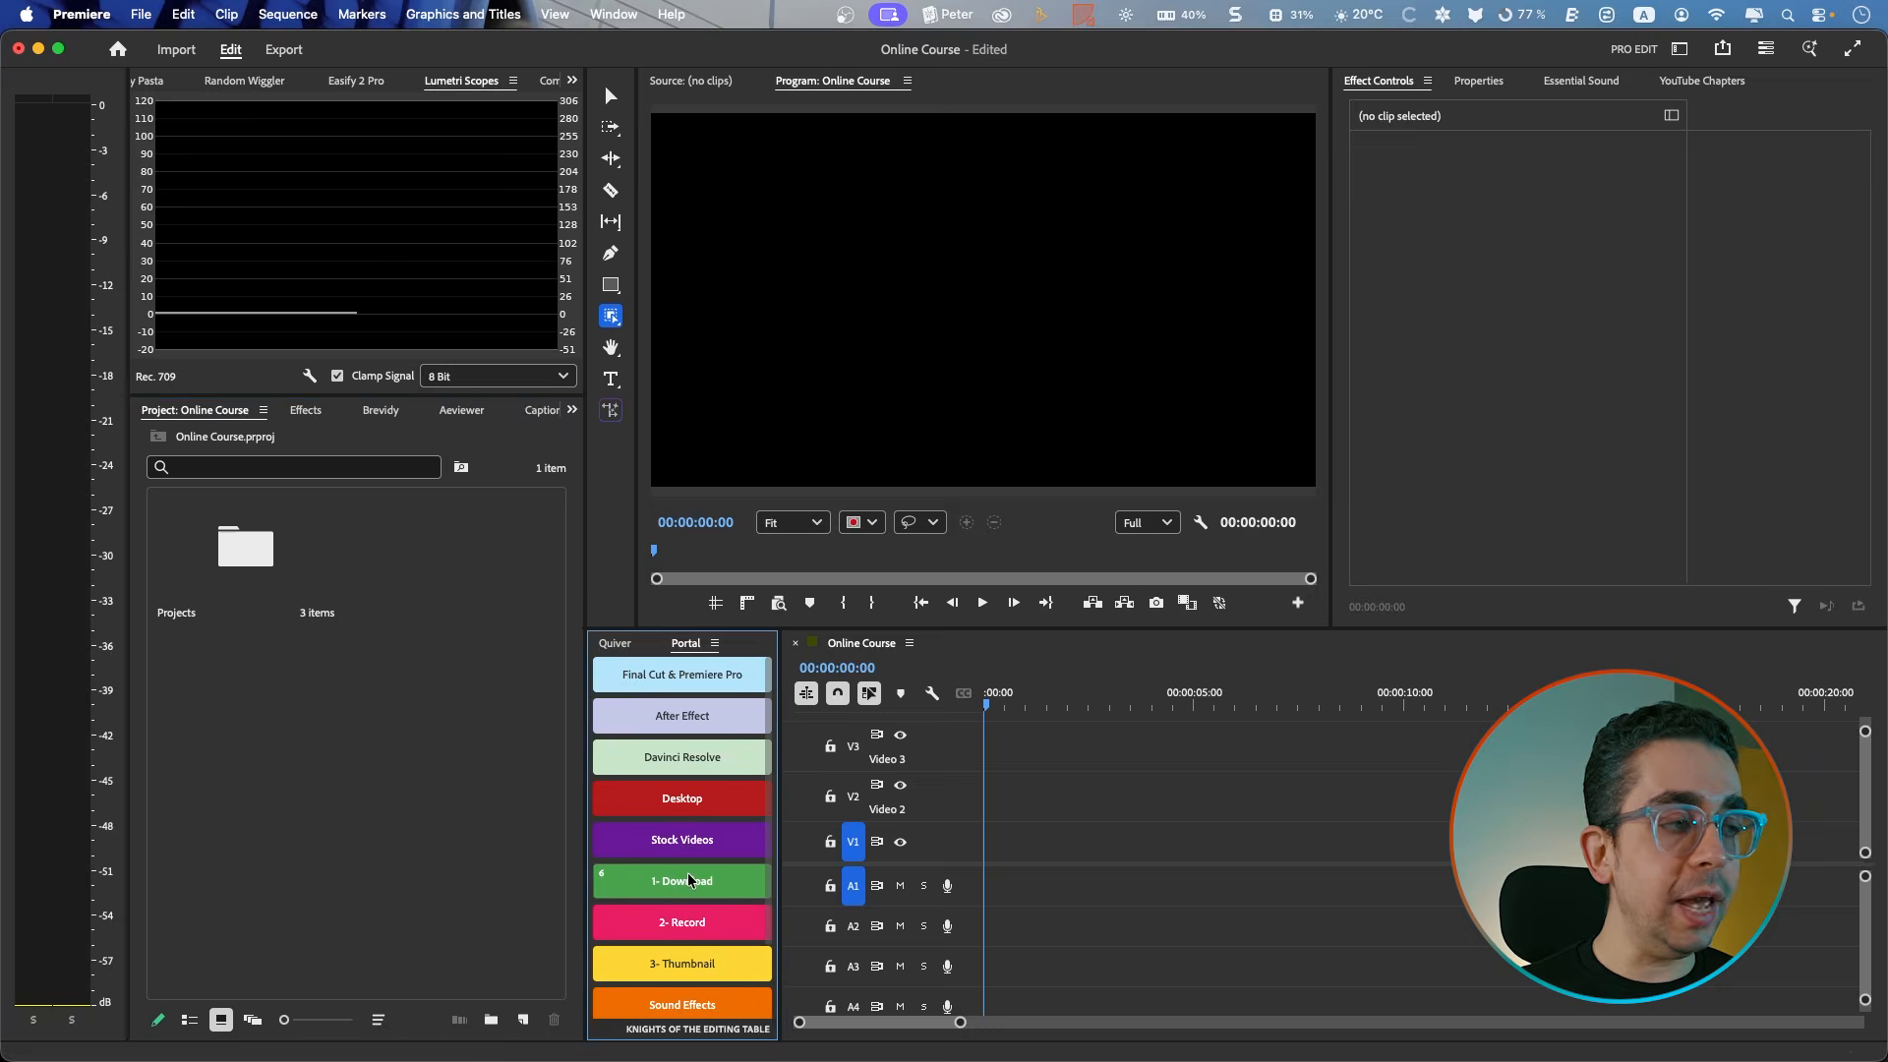
Step: Import the New Mask folder and place its side-pose businessman clip at the start of track V1, keeping the existing sequence settings
drag(793, 382, 437, 688)
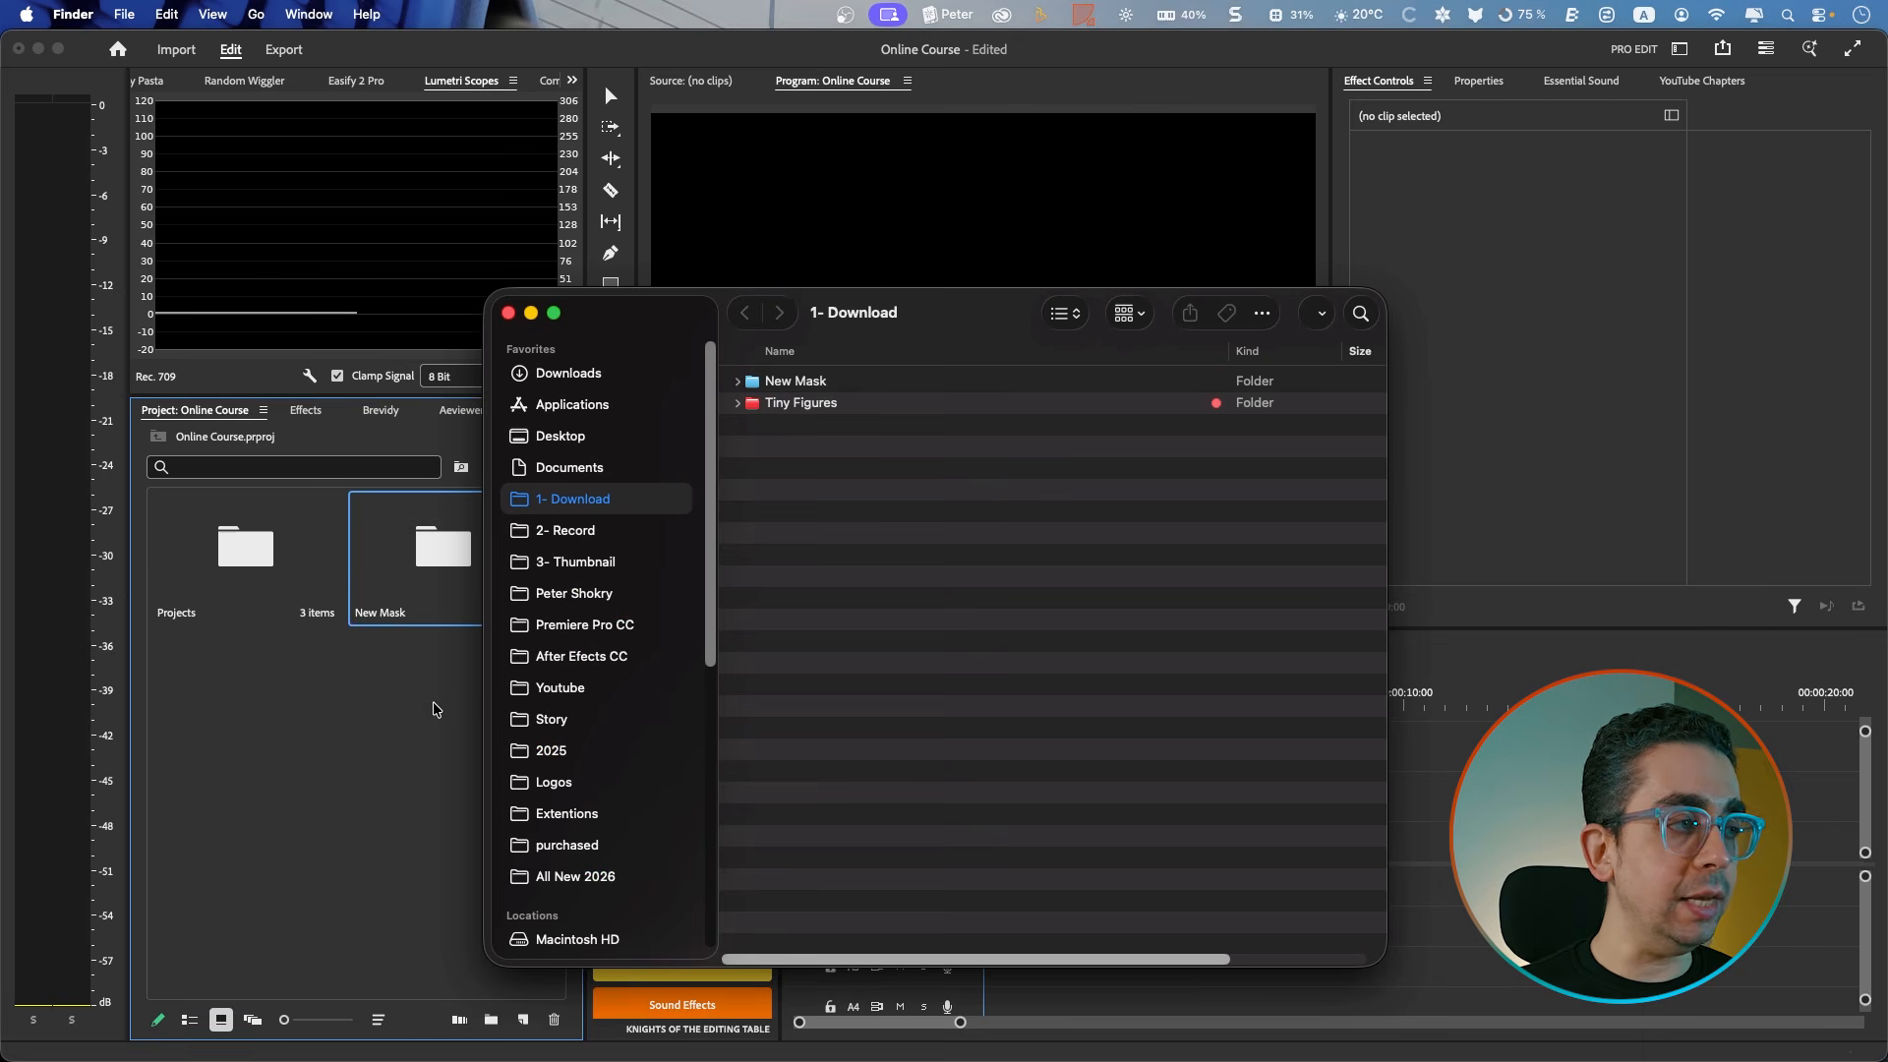
double_click(433, 585)
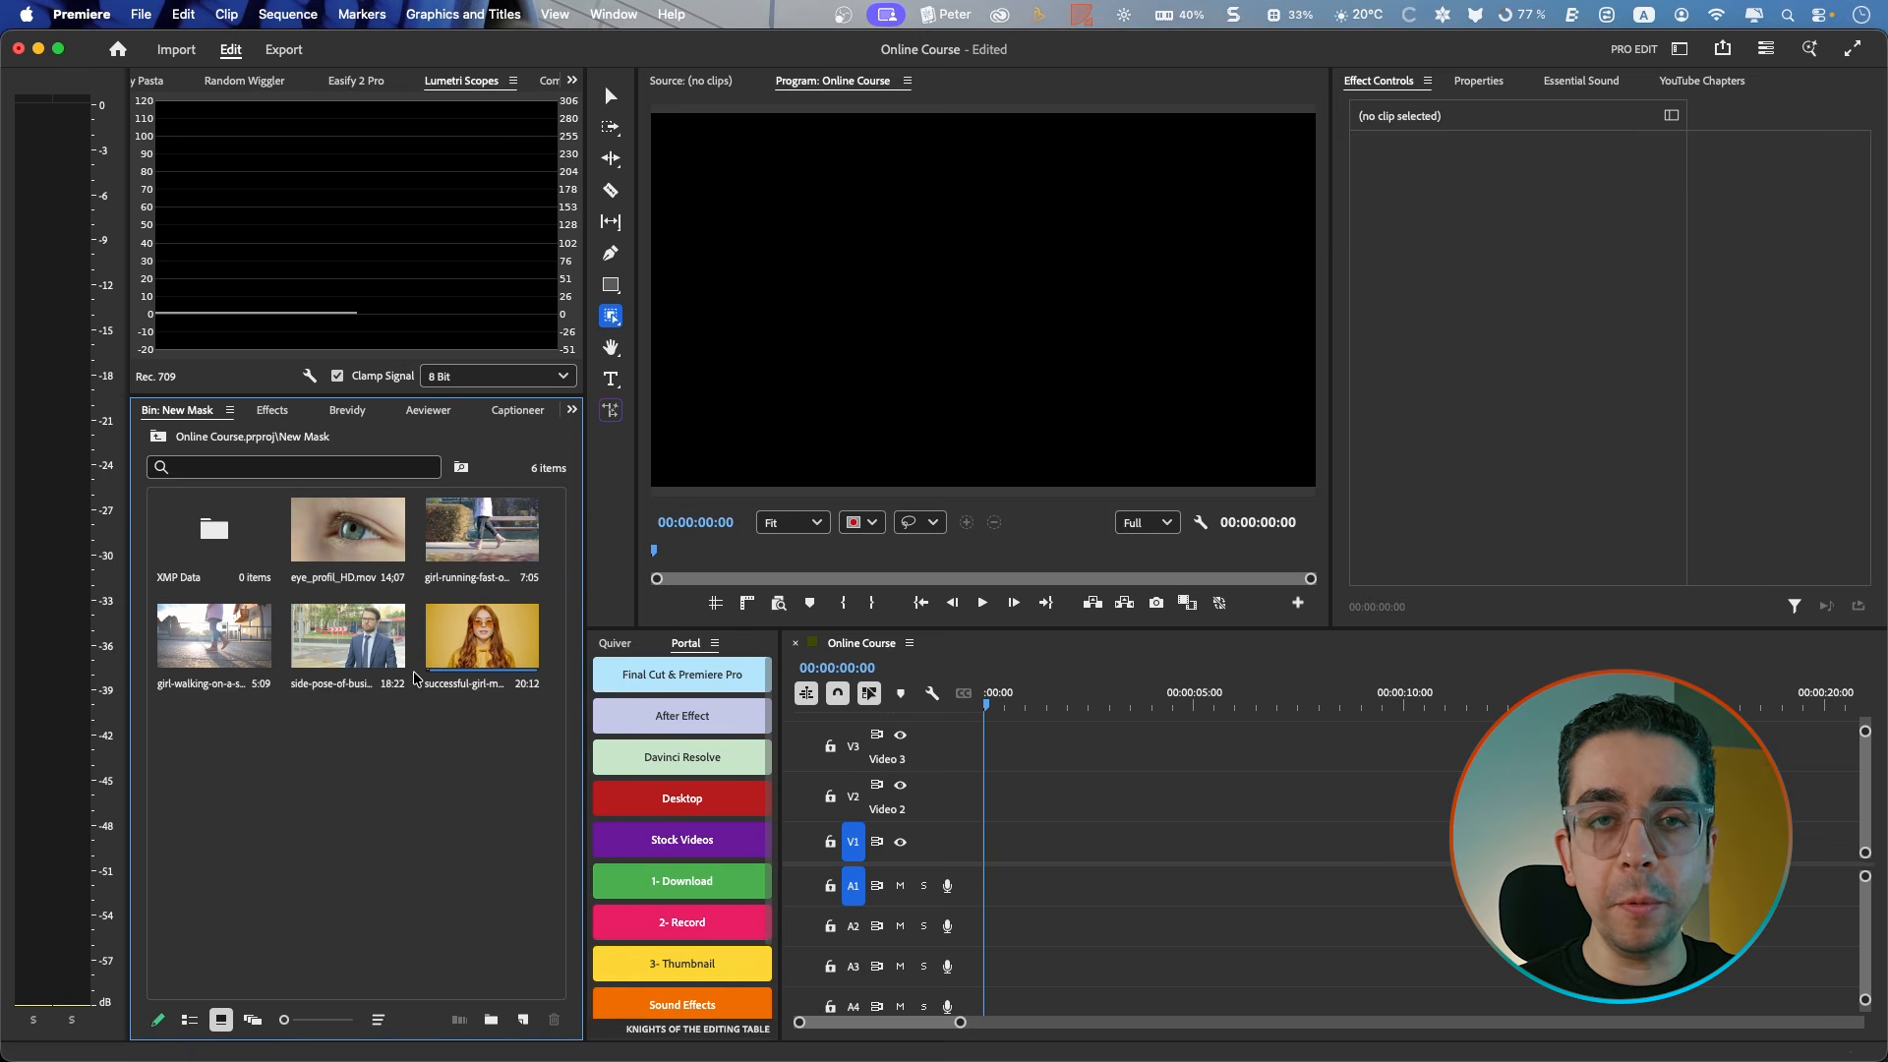
click(352, 639)
drag(352, 638, 993, 846)
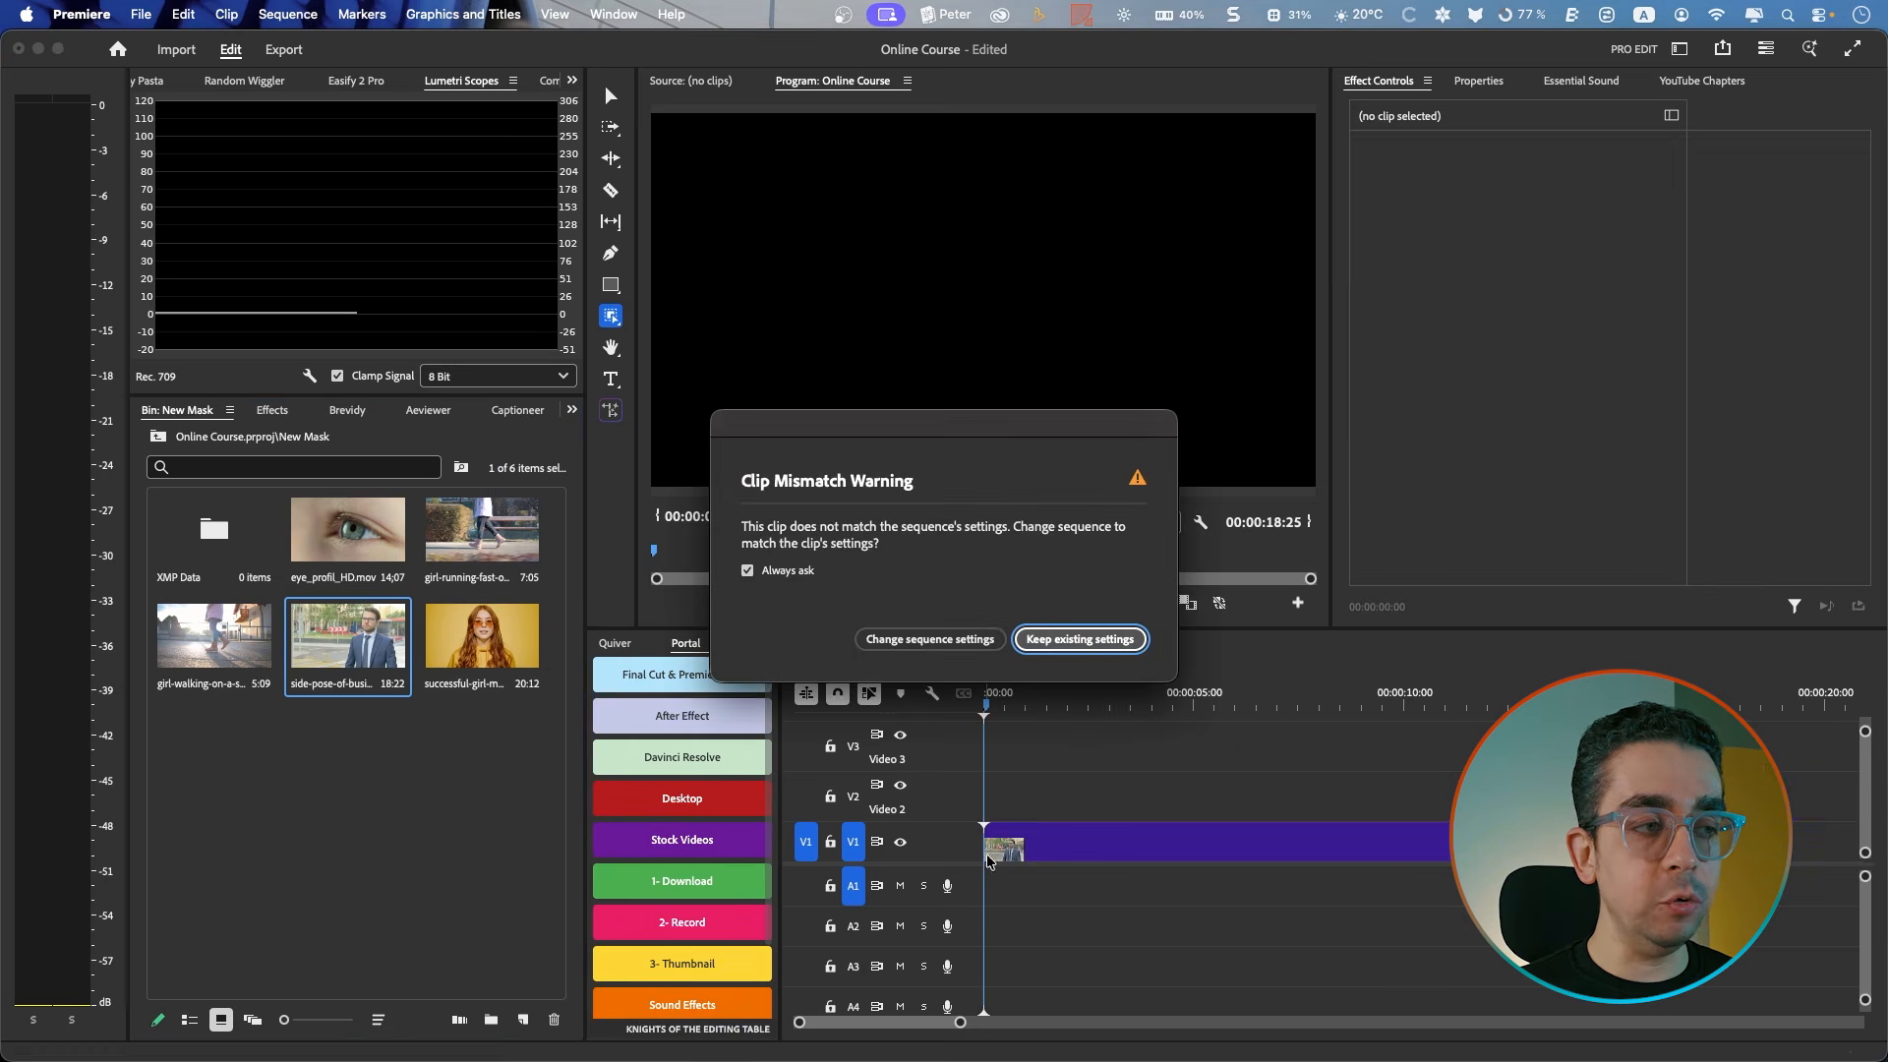
click(1089, 647)
click(1073, 854)
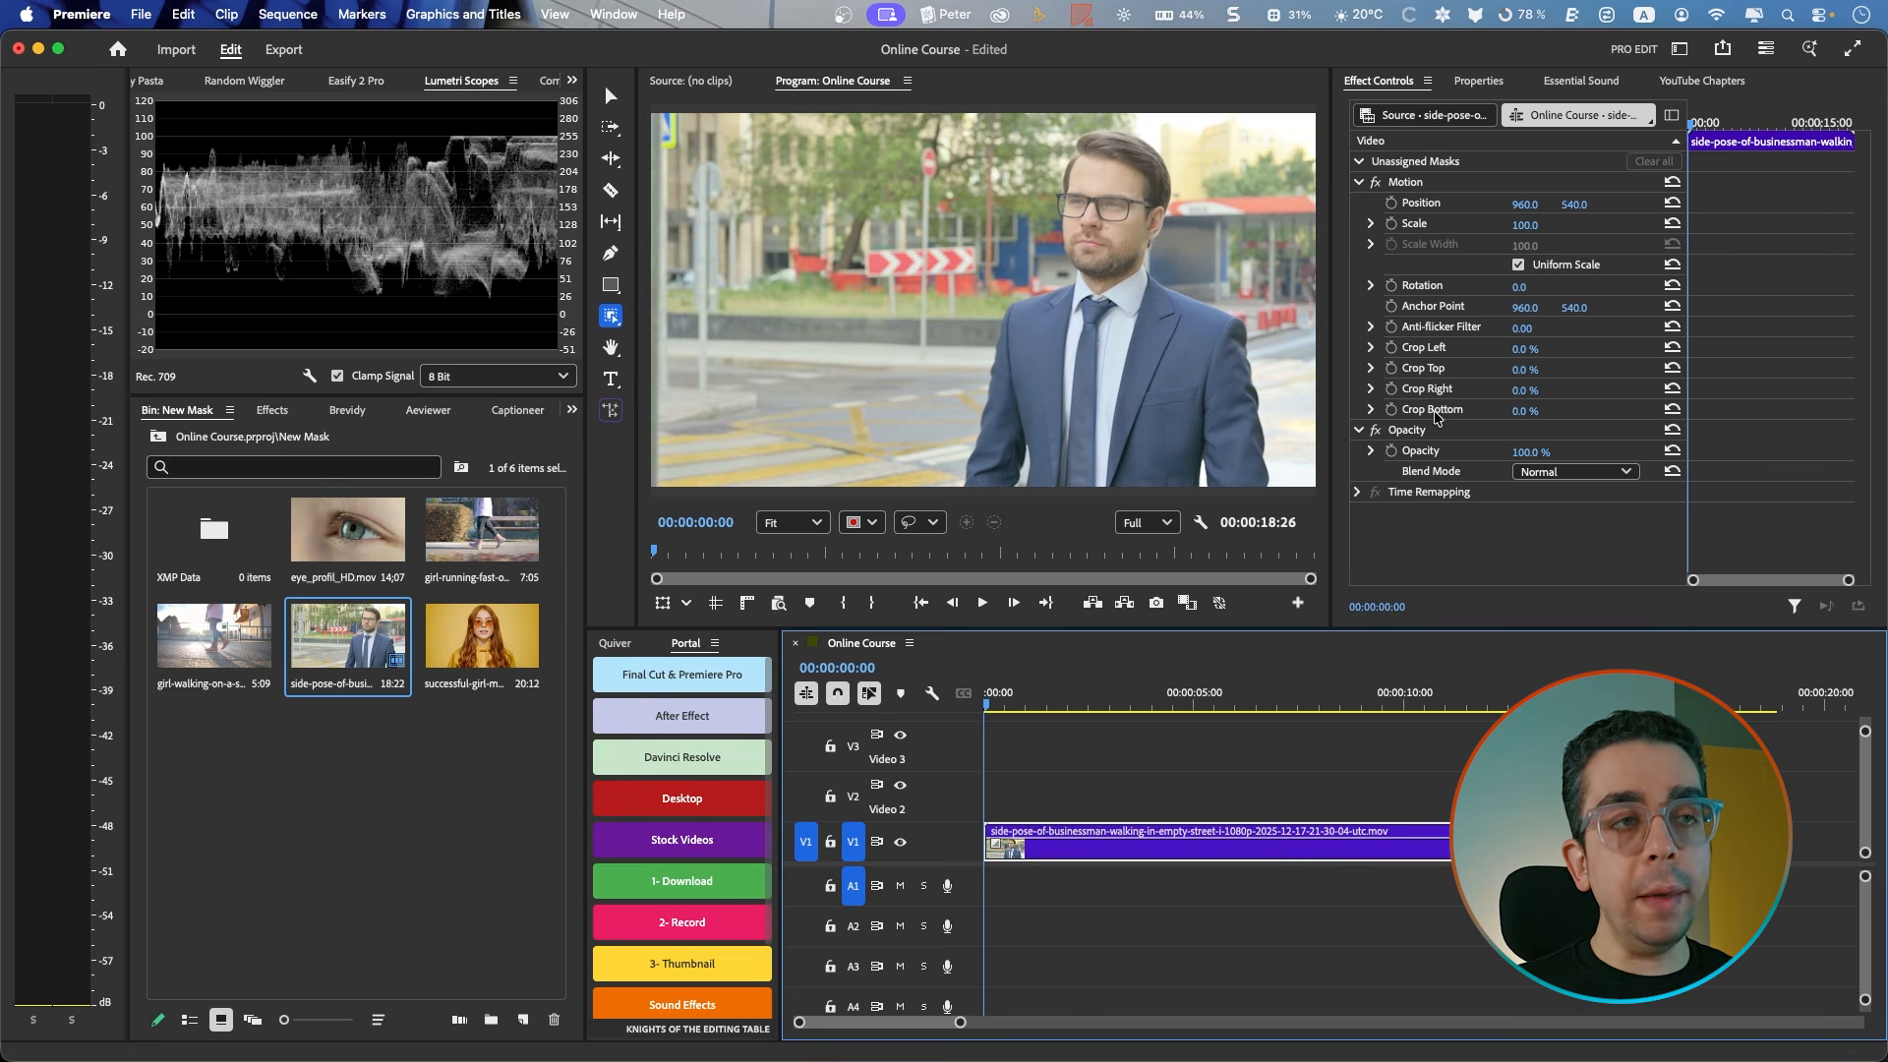
click(1372, 451)
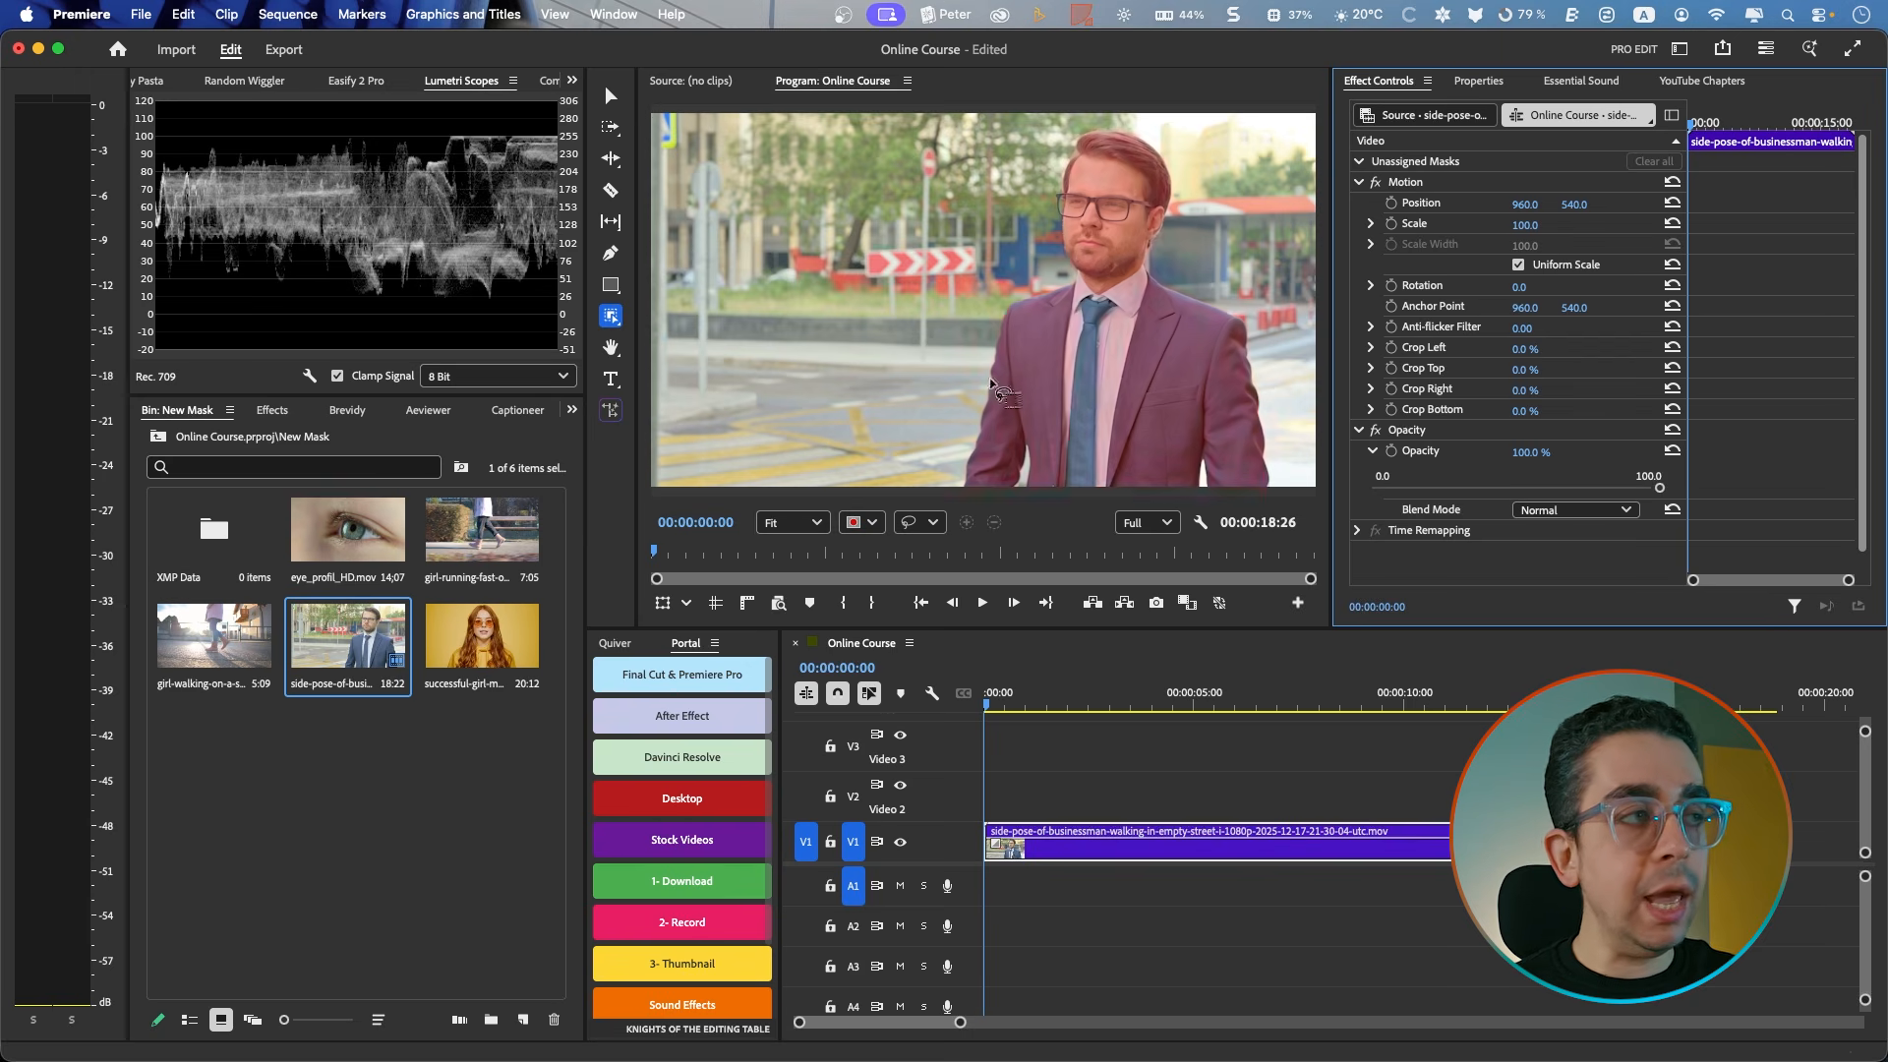
Step: Draw an ellipse mask around the man's head and adjust its size and position to enclose it
click(614, 322)
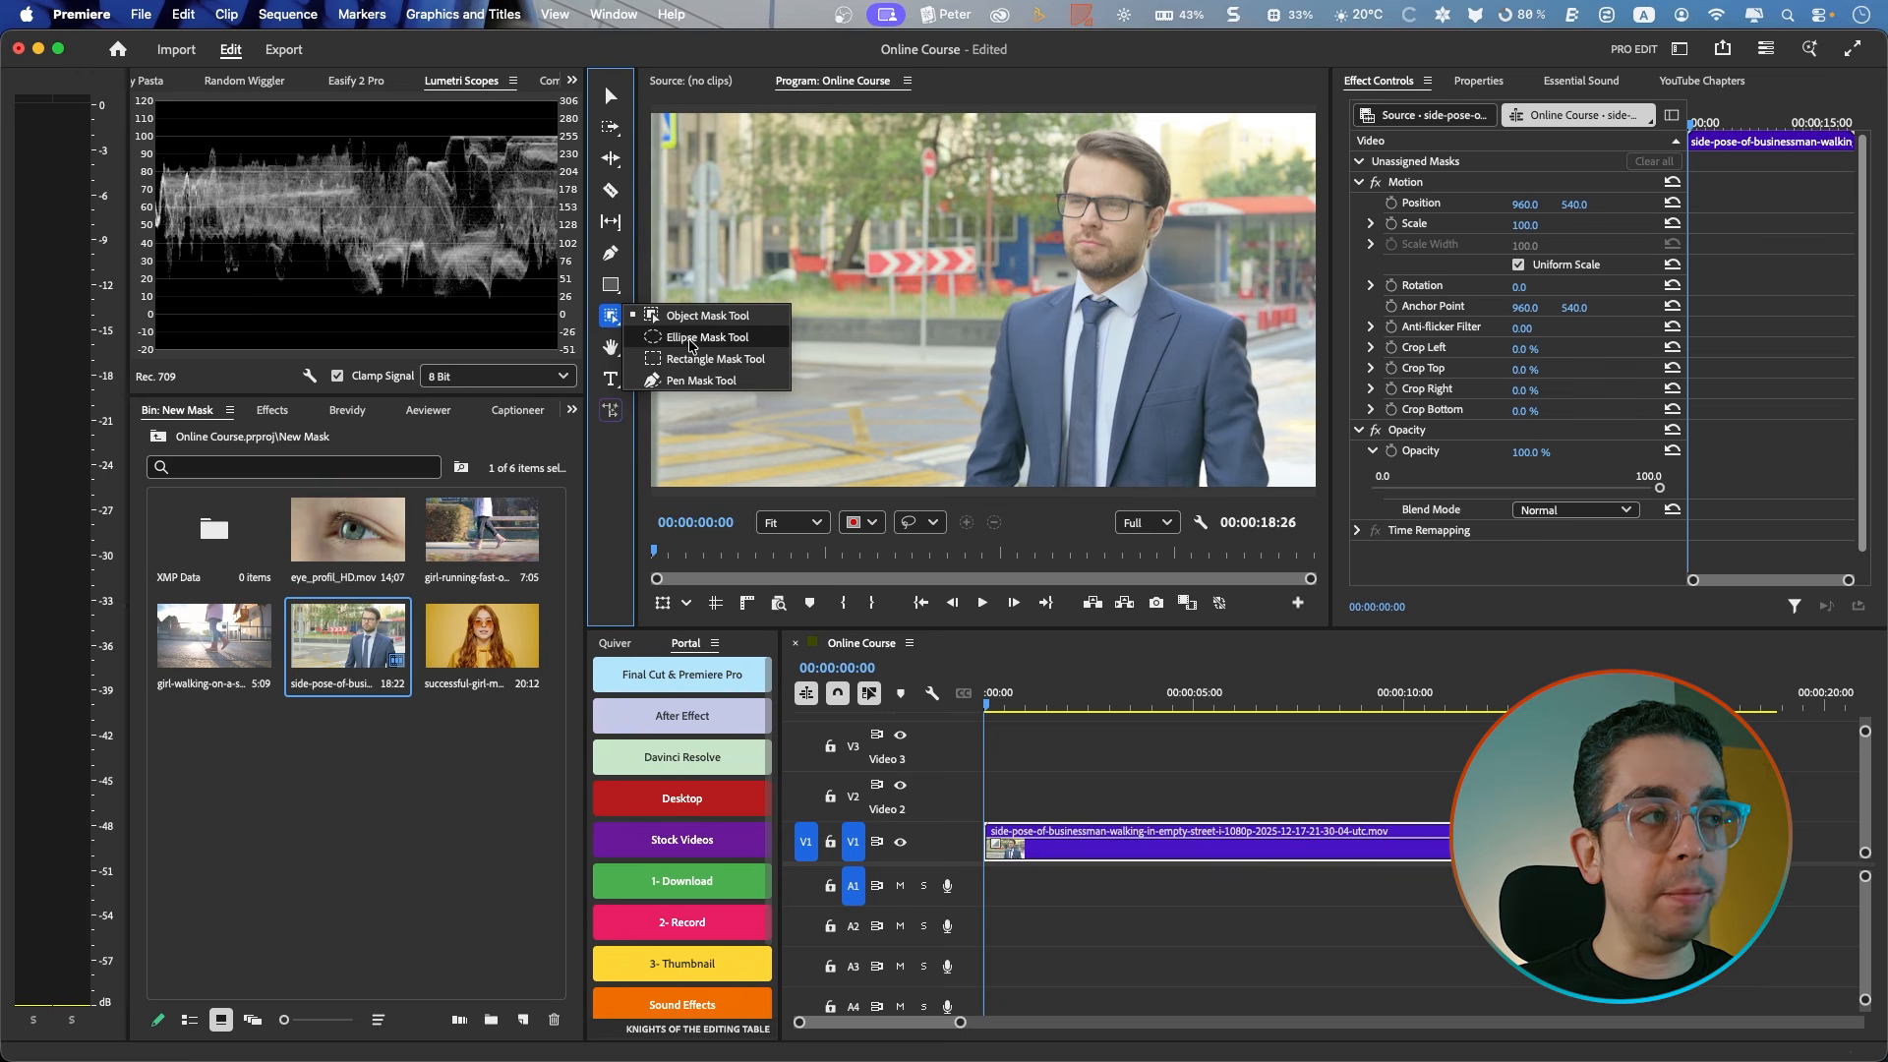
click(695, 337)
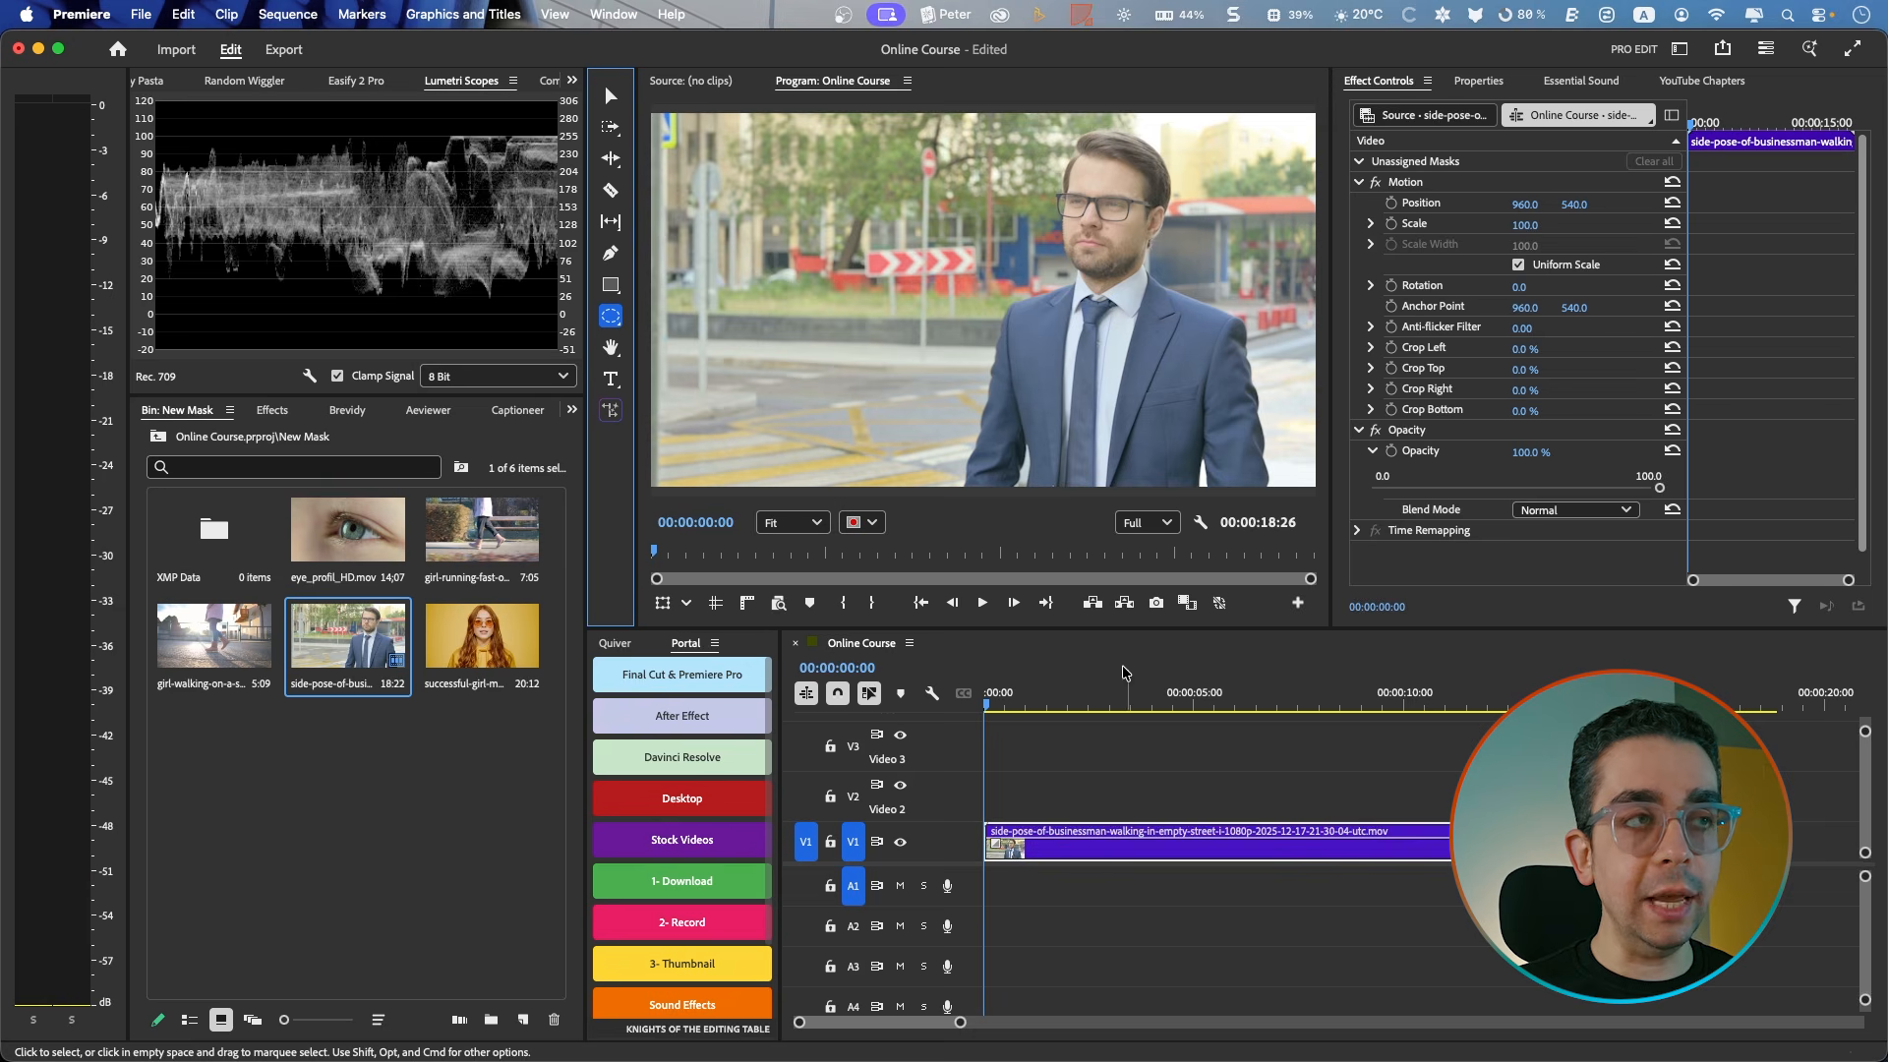
drag(1045, 133, 1134, 259)
drag(1182, 125, 1192, 119)
drag(1142, 254, 1149, 251)
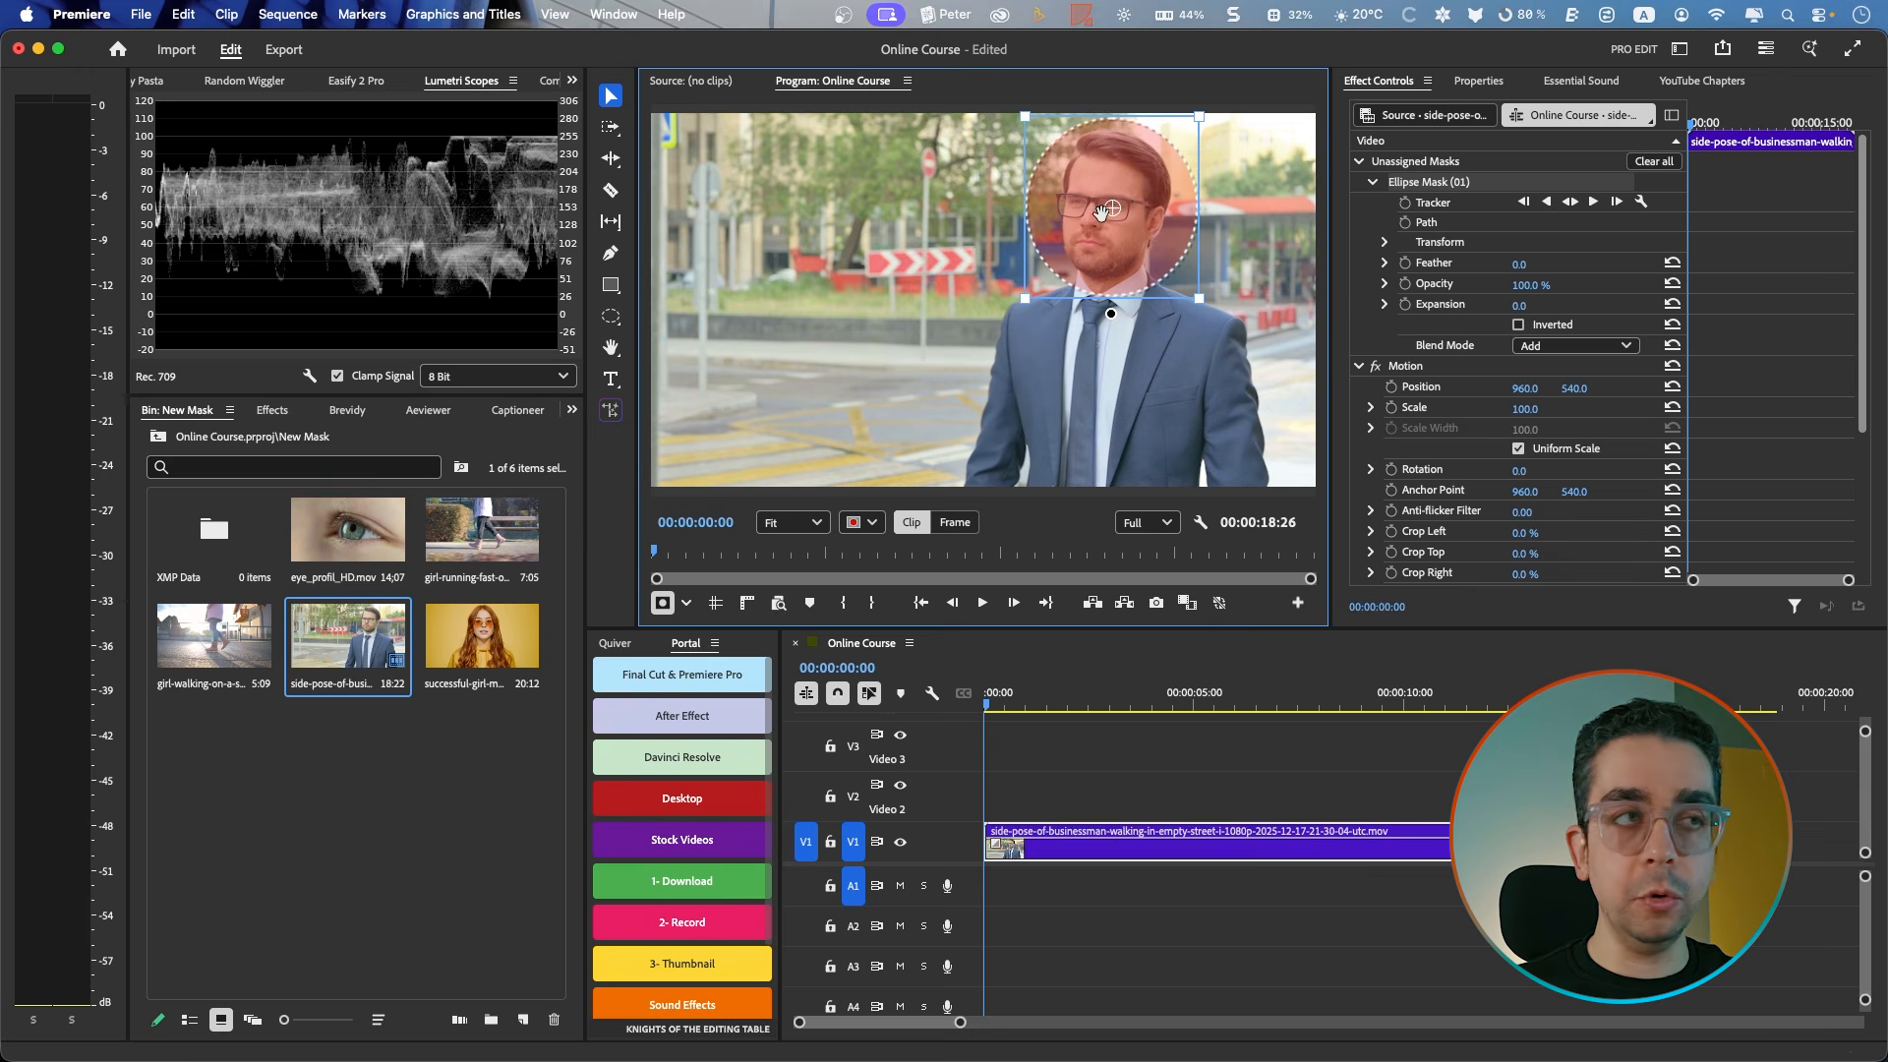
Step: Try the green mask overlay colour, ending on Blue Overlay
click(862, 522)
click(880, 604)
click(863, 522)
click(890, 627)
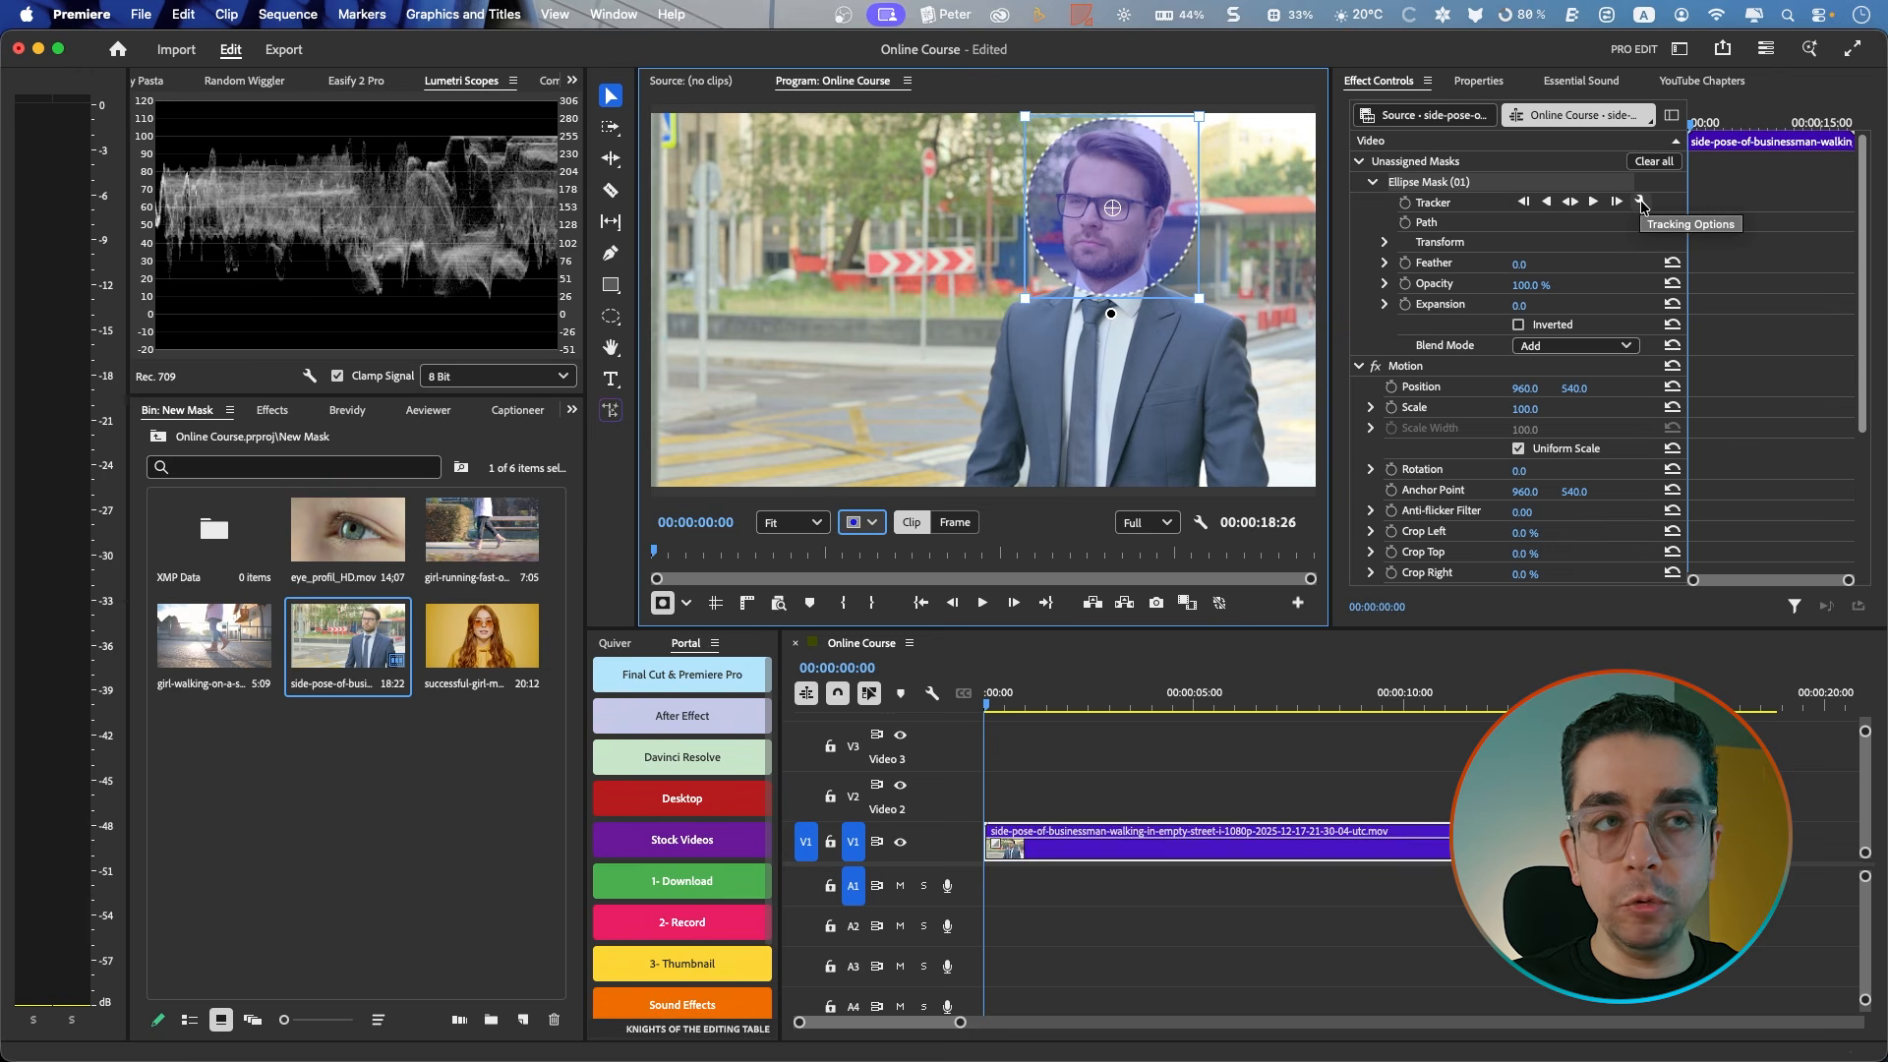
Step: Accept the existing tracker options and track the ellipse mask forward through the whole clip
click(1640, 202)
drag(1643, 56, 991, 267)
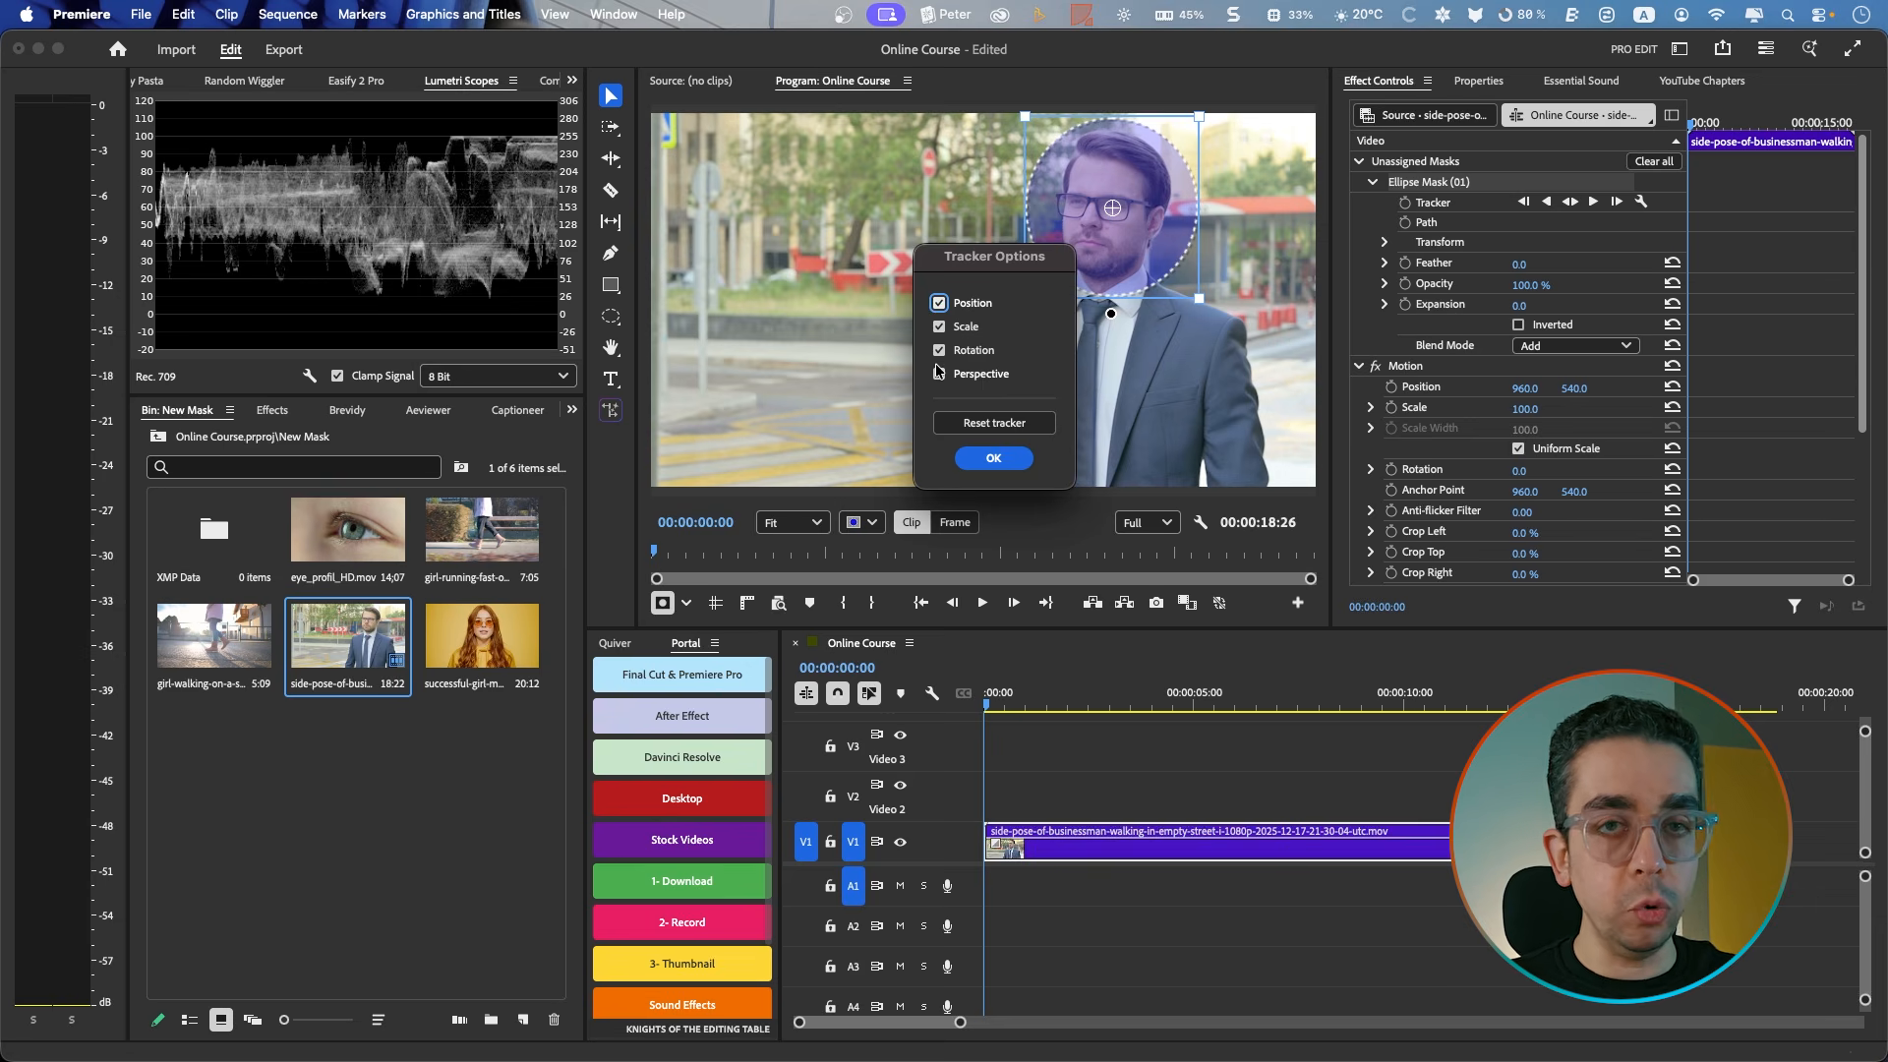
click(995, 461)
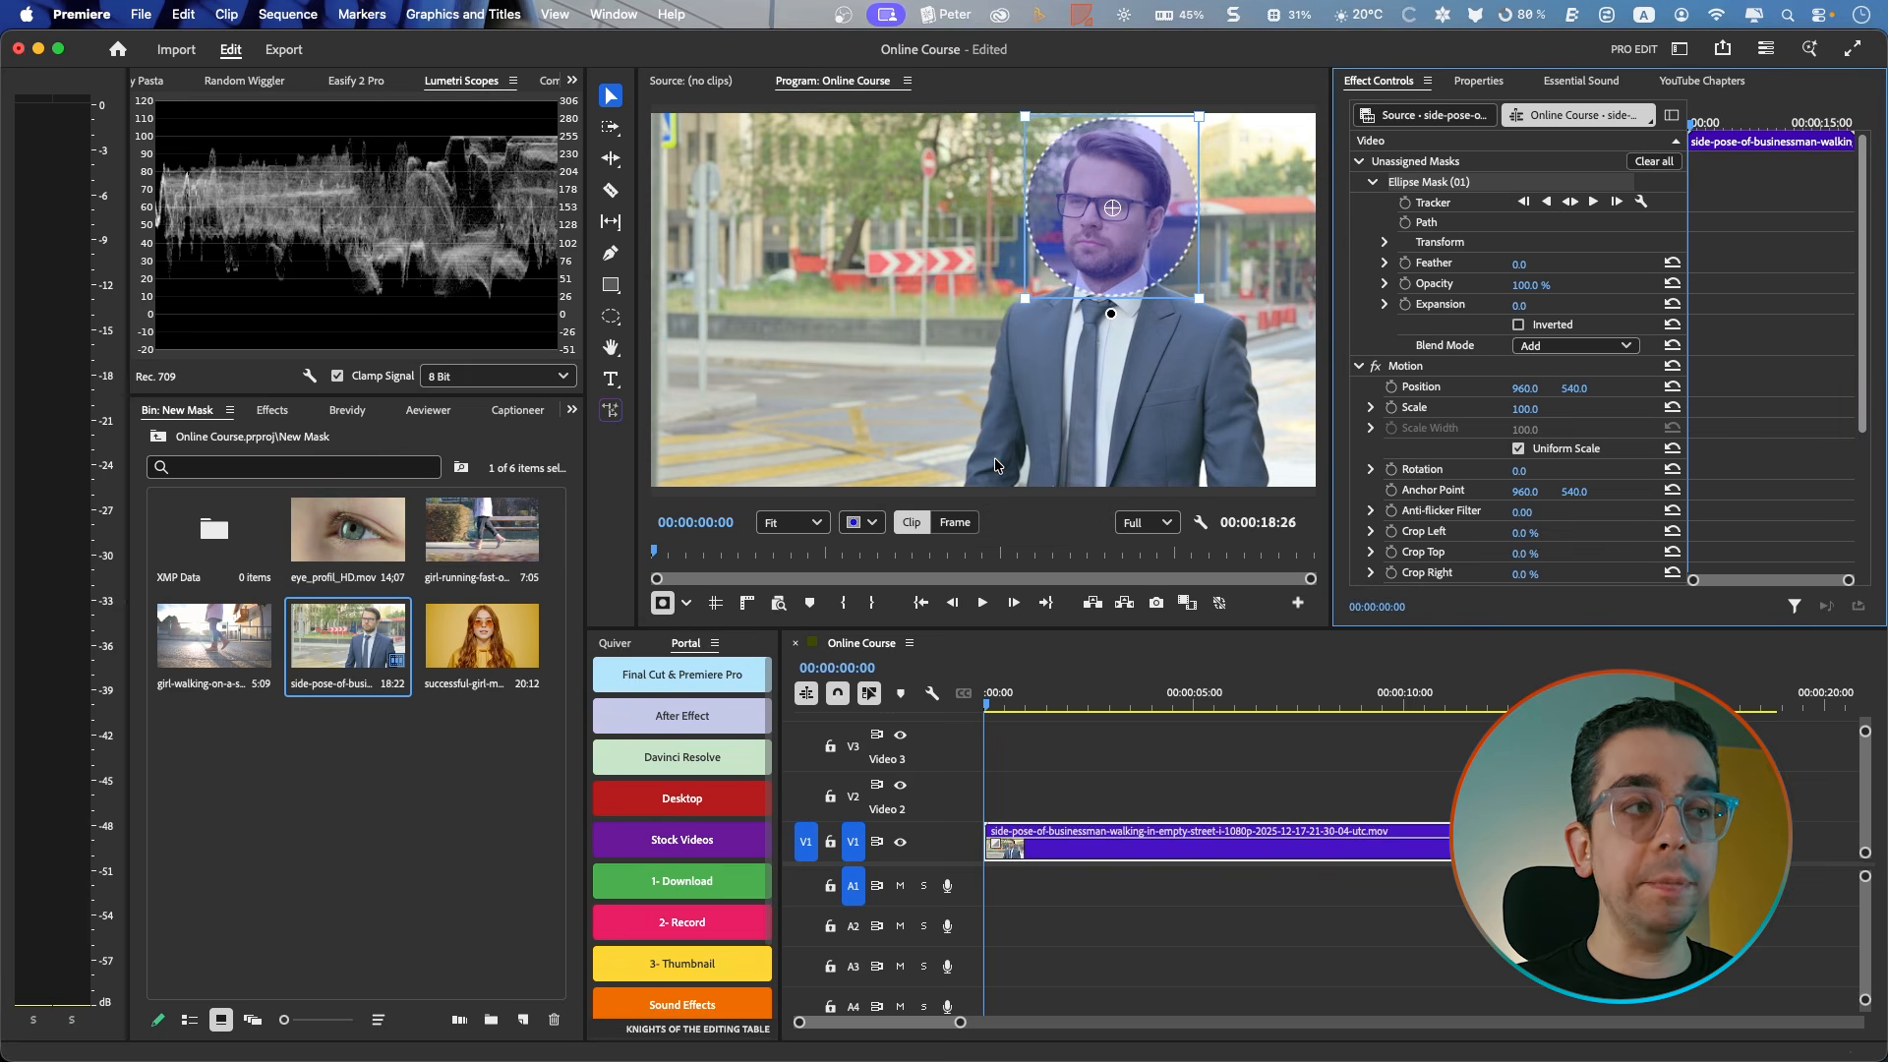
click(1593, 202)
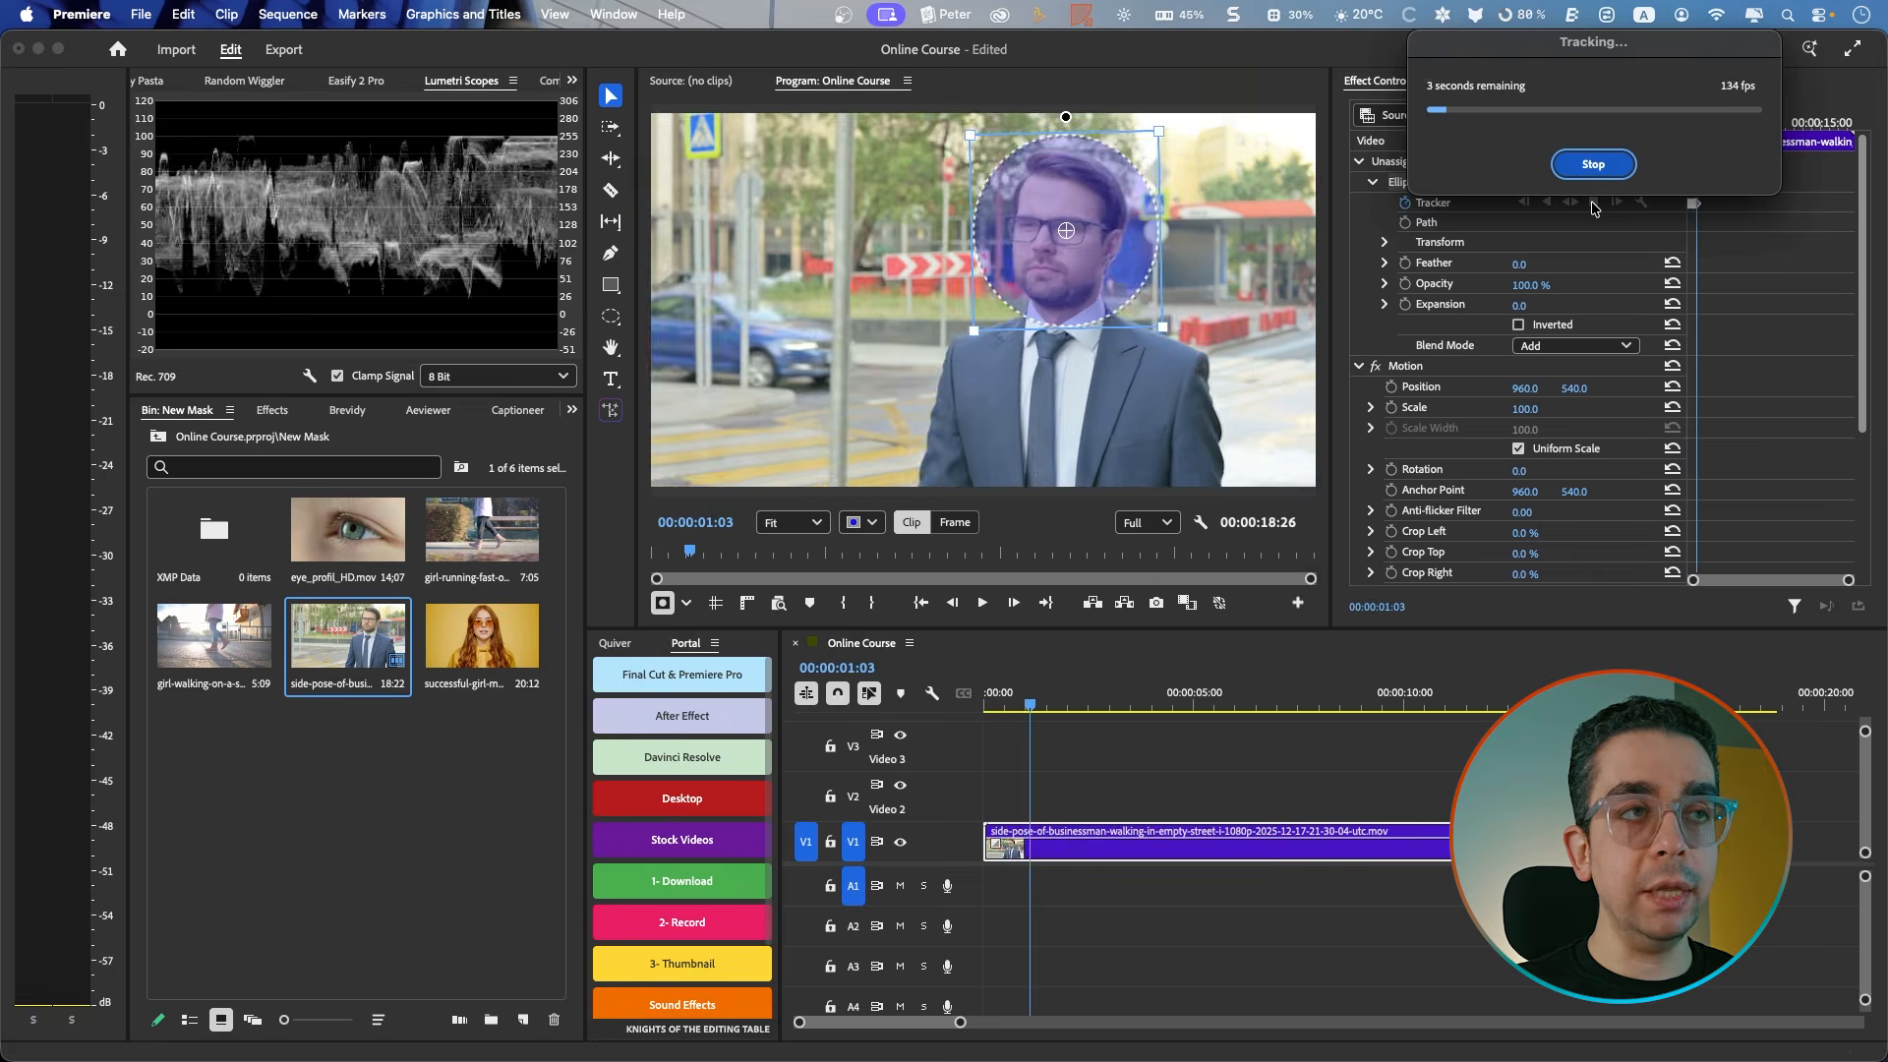
drag(1505, 56, 991, 464)
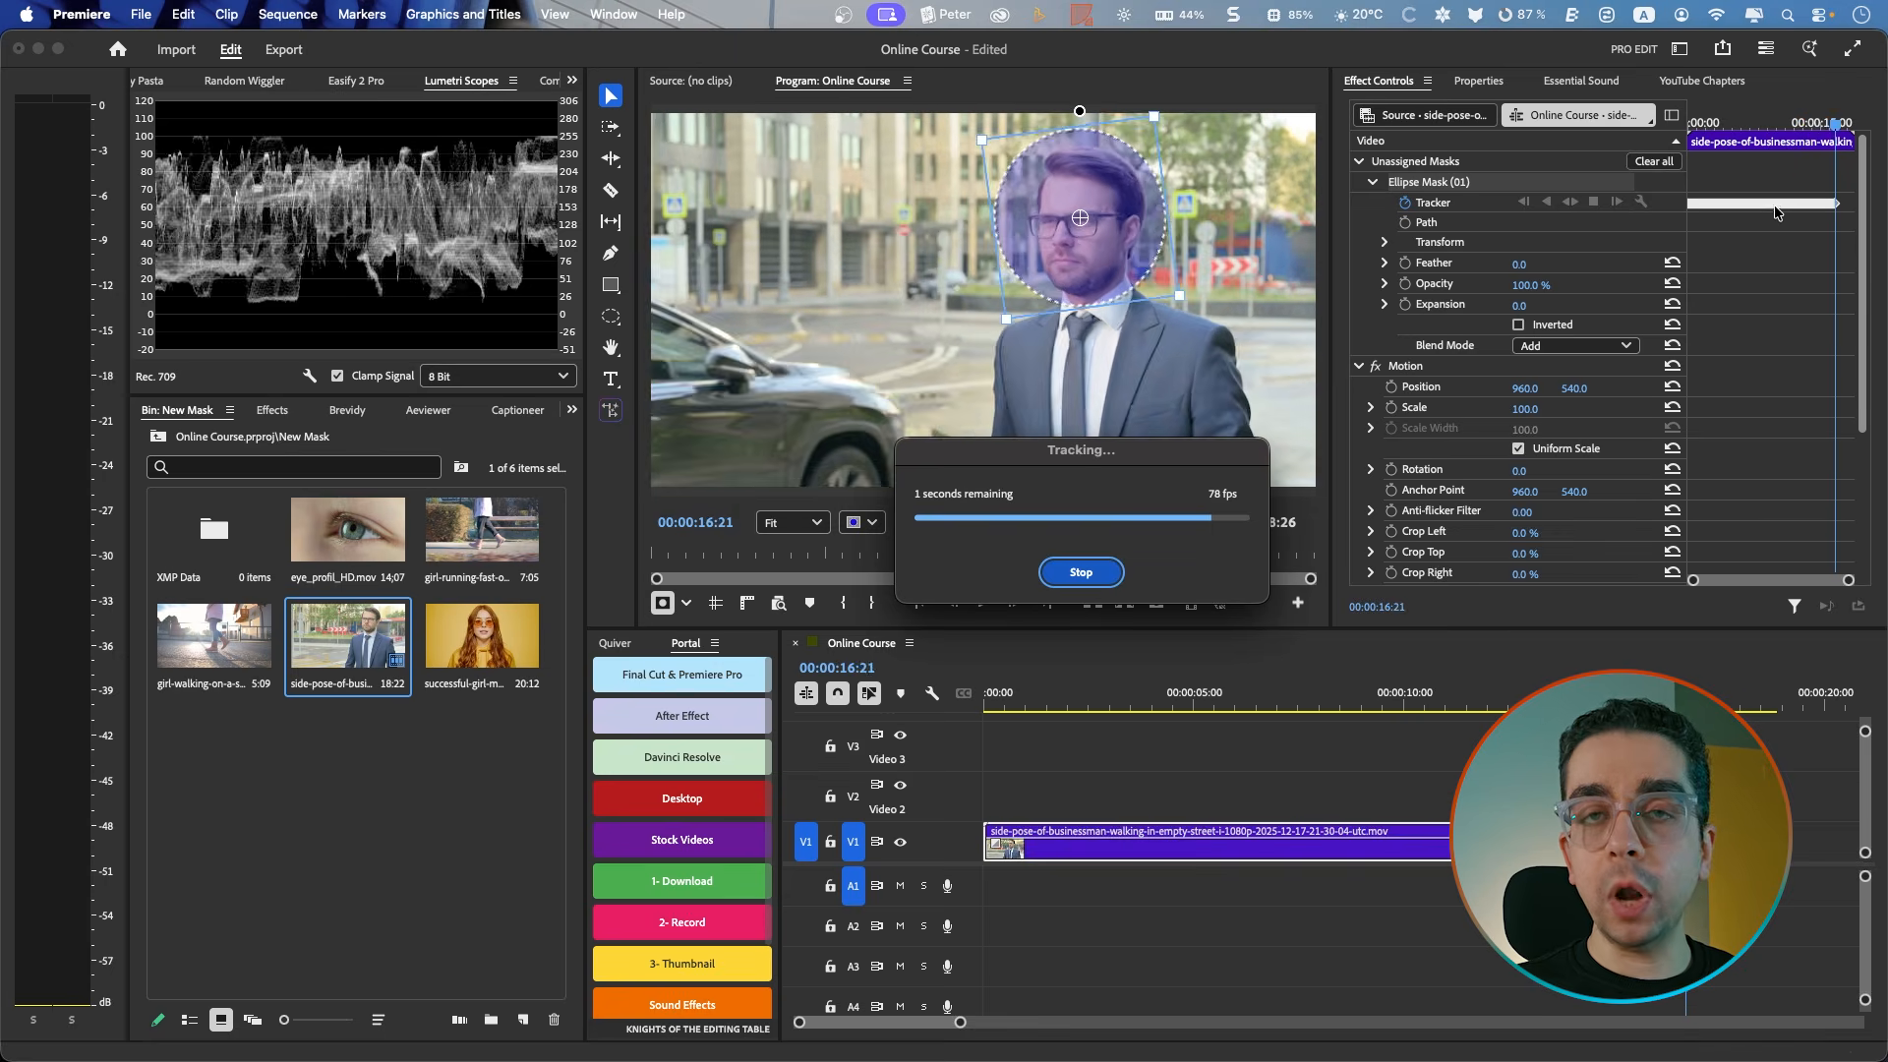
Step: Play the clip from its start to check how the ellipse mask follows the man's head
drag(1777, 704, 942, 705)
key(space)
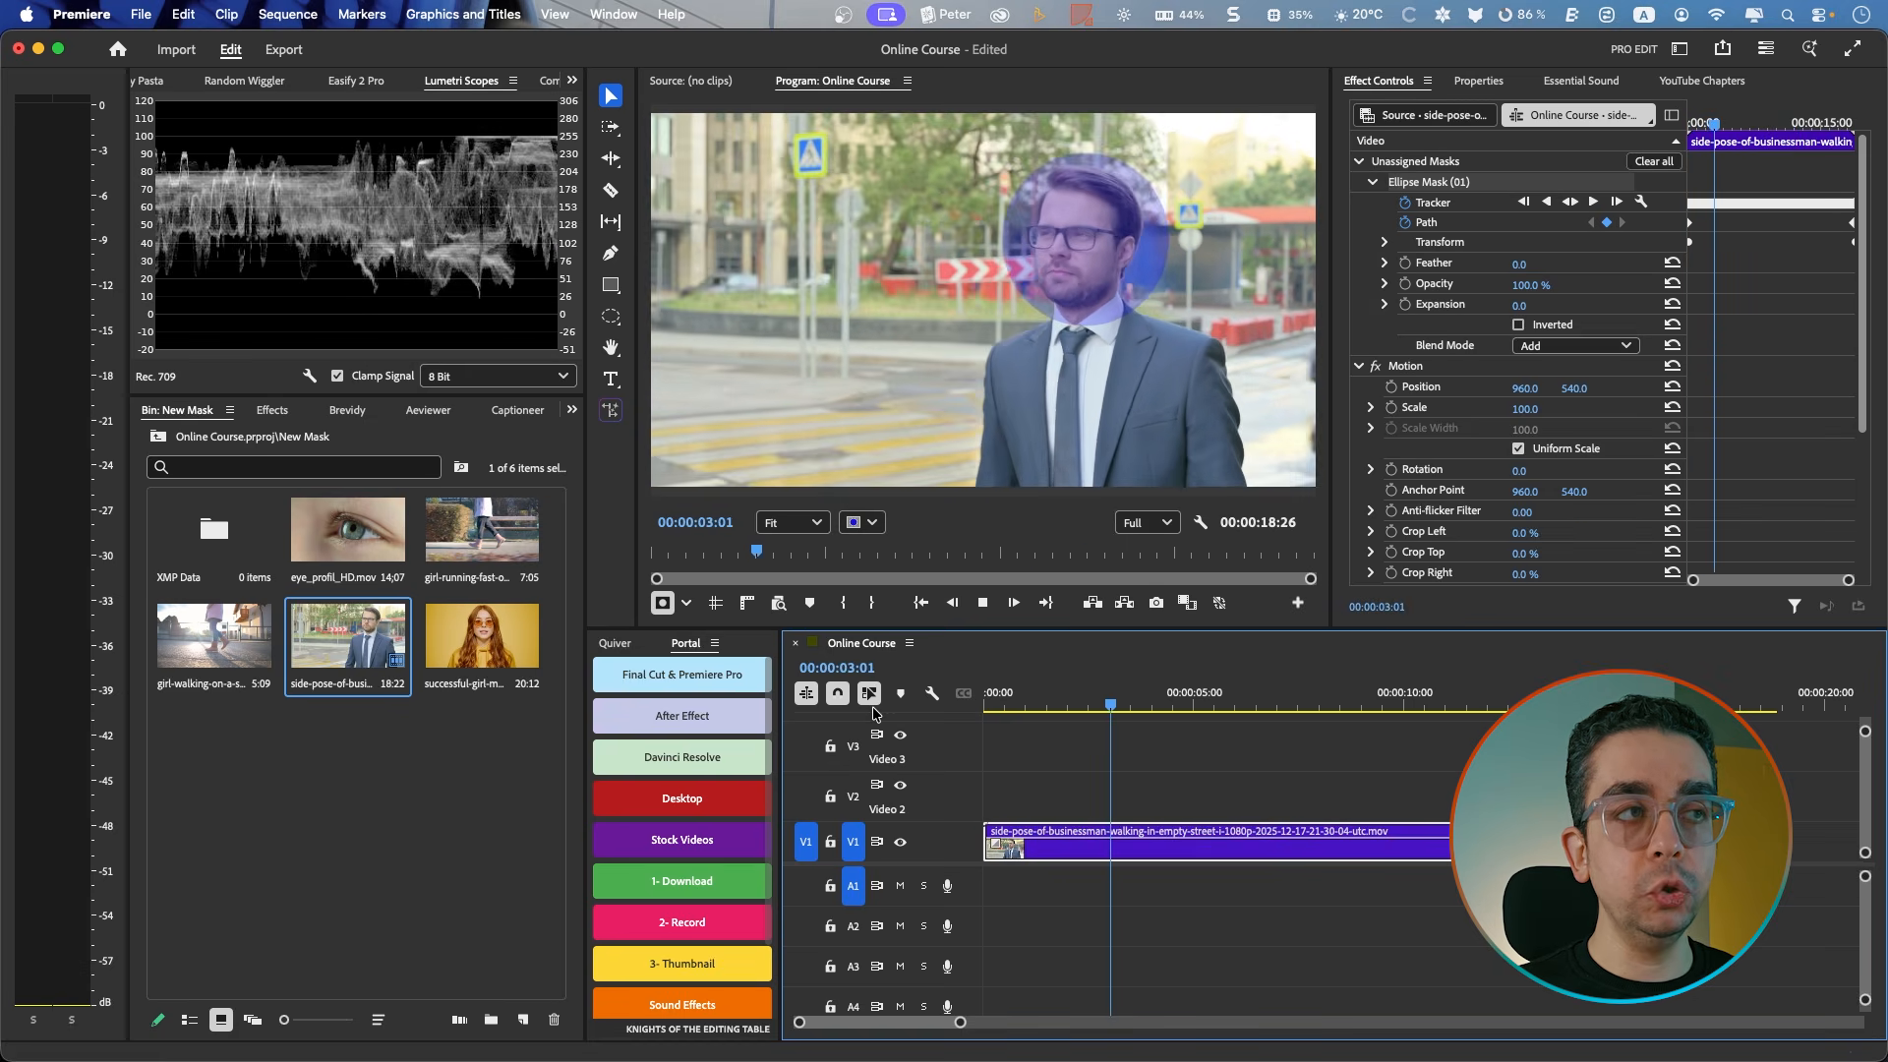
key(space)
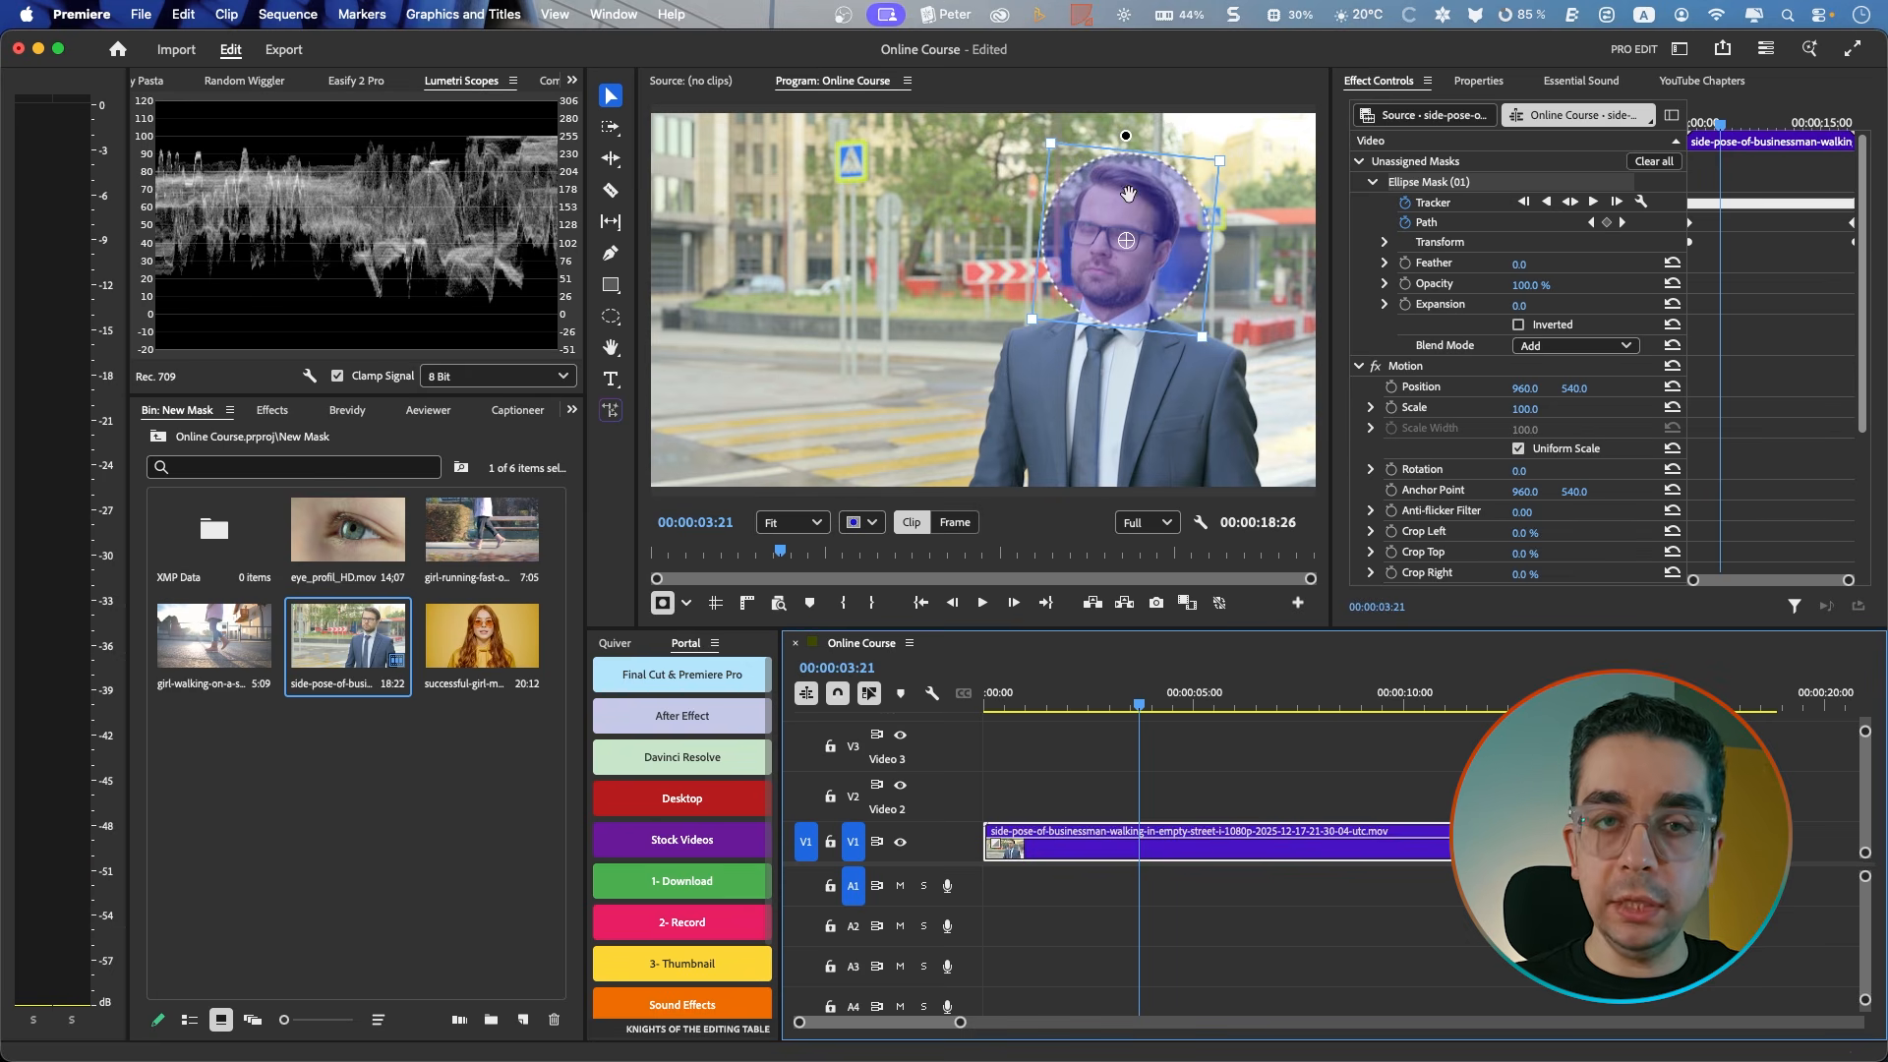
Step: Apply Gaussian Blur (Legacy) to the clip through the tracked ellipse mask, with a blurriness of 25
key(ctrl+space)
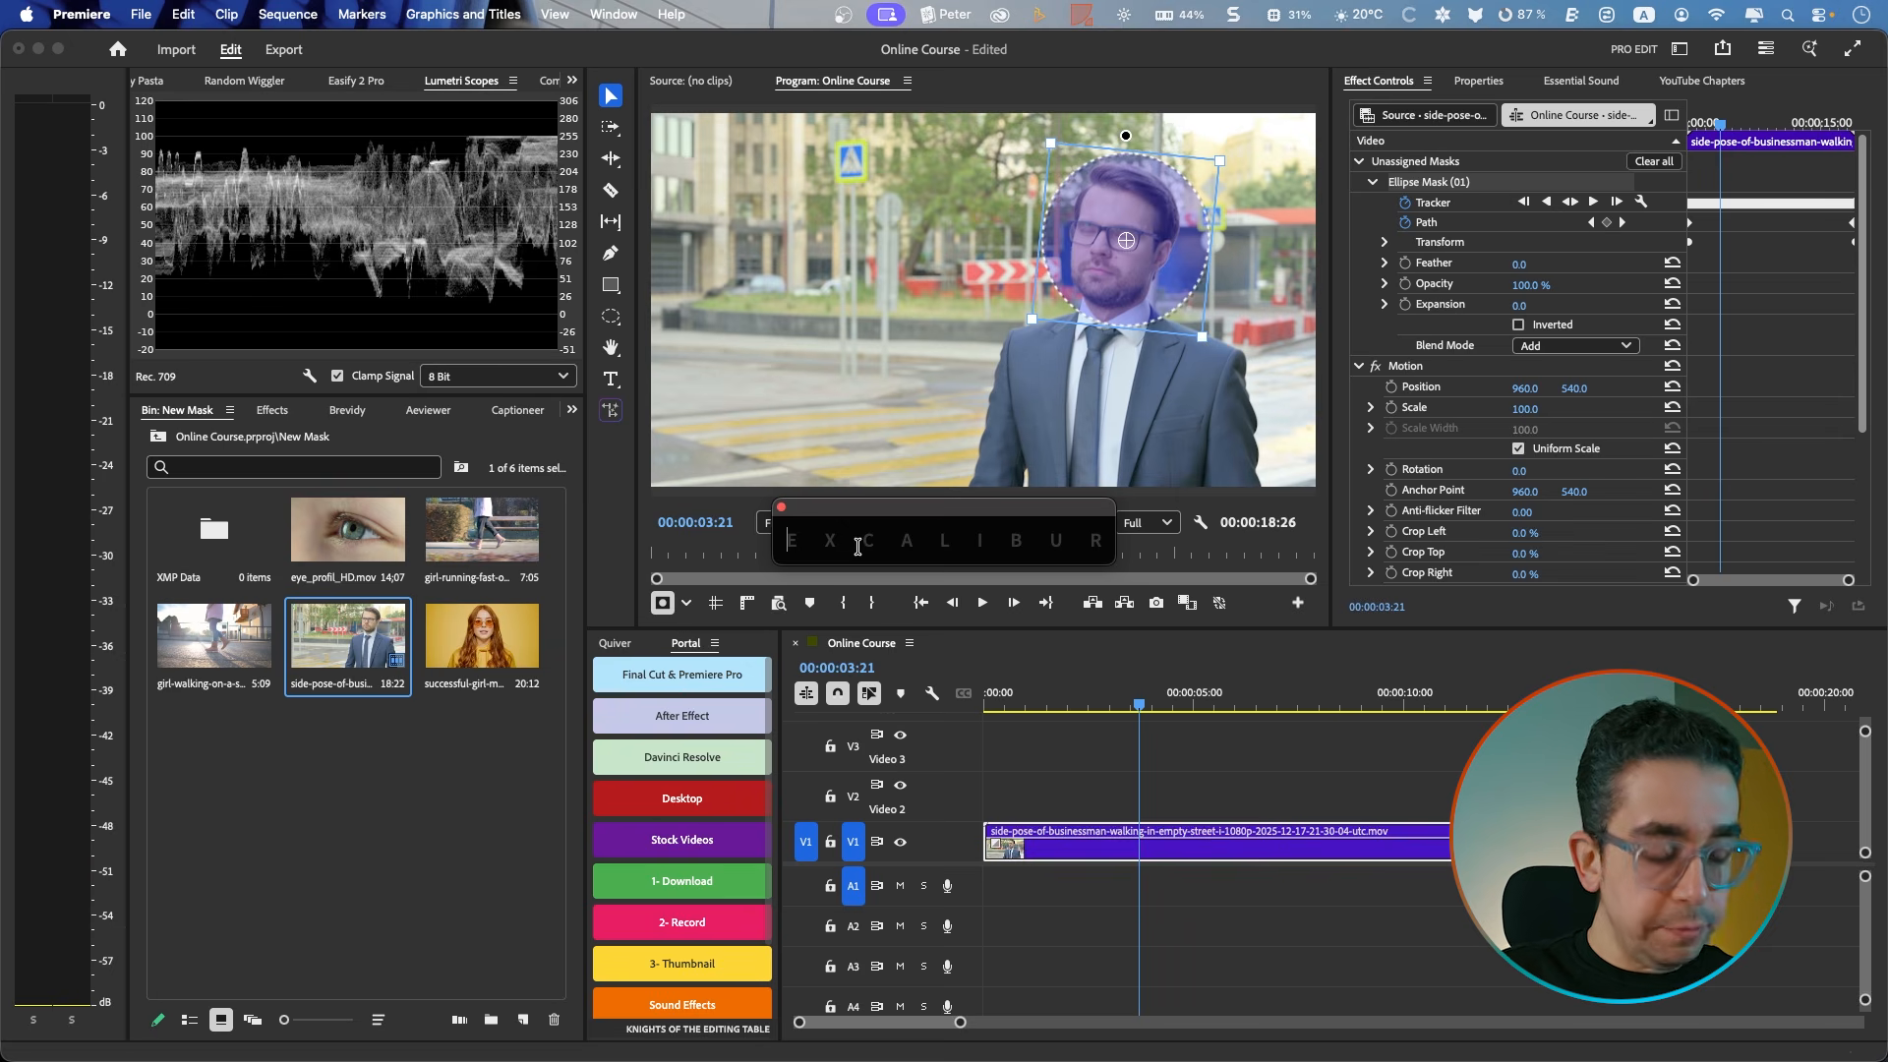
text(g)
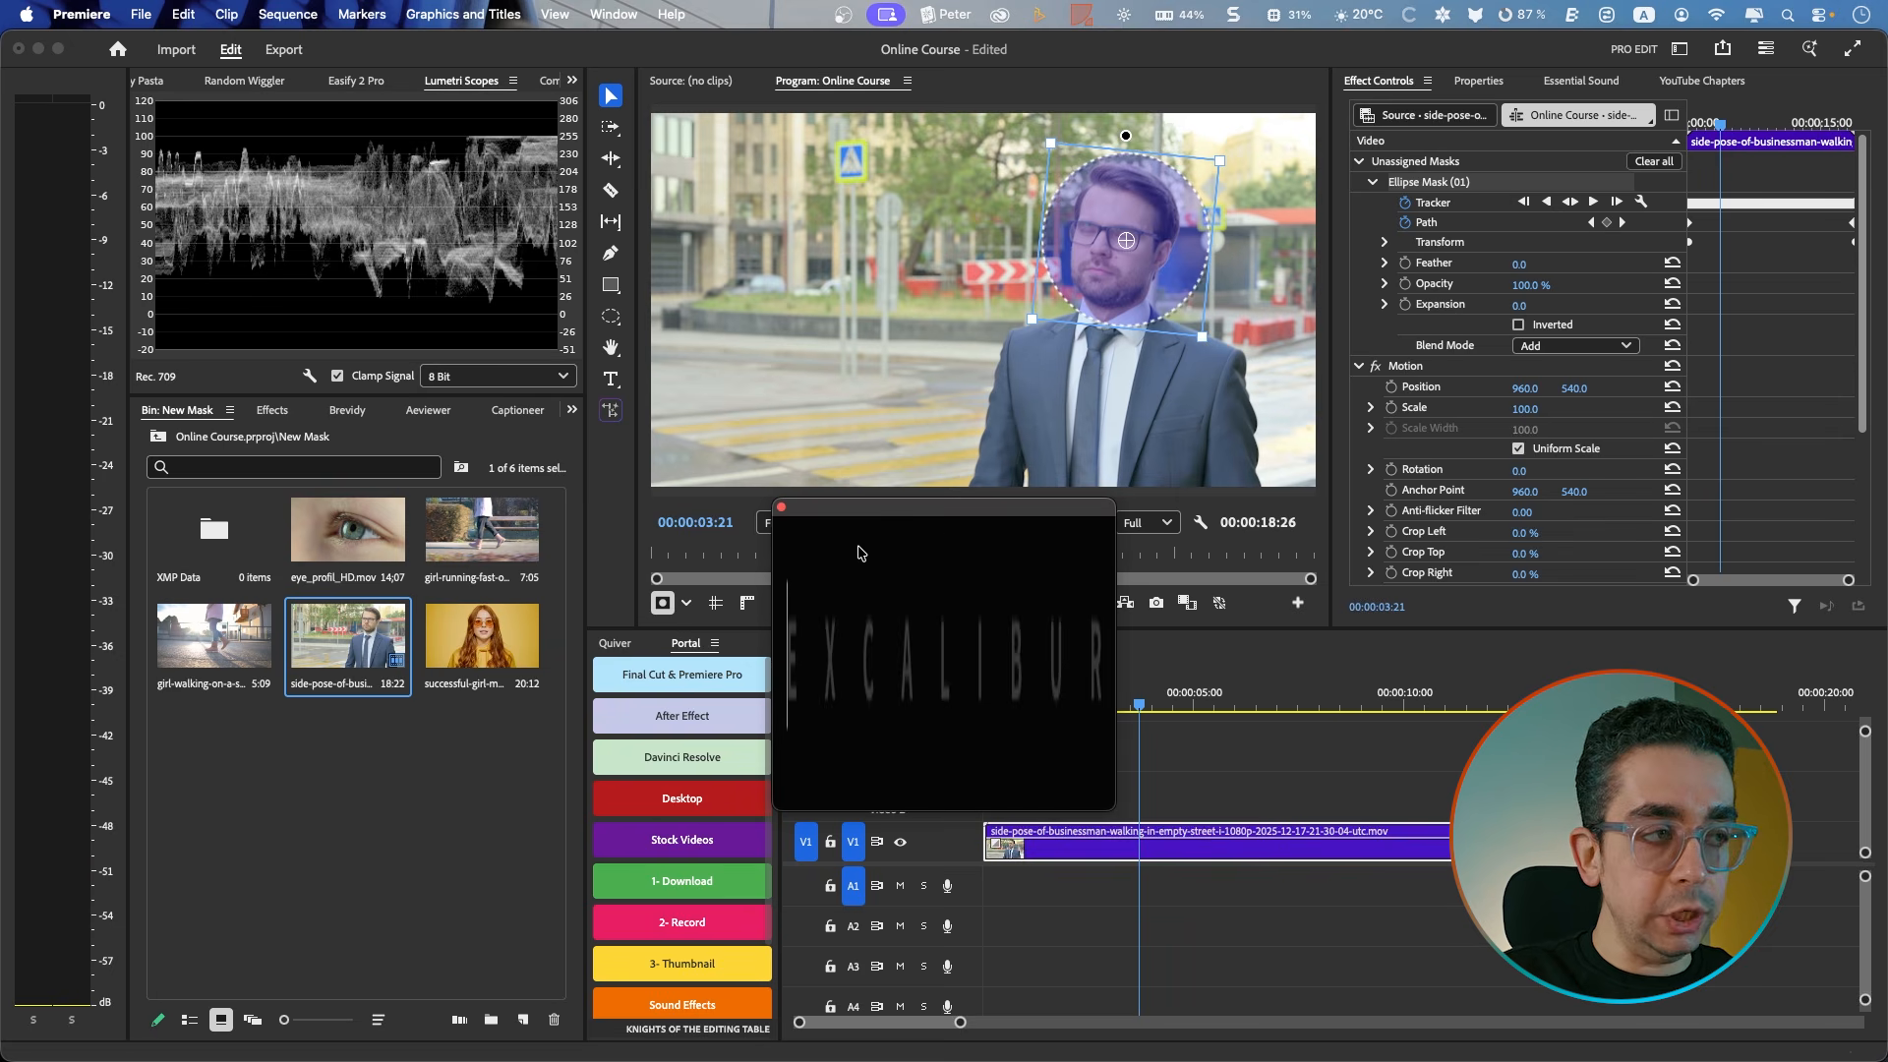
text( b)
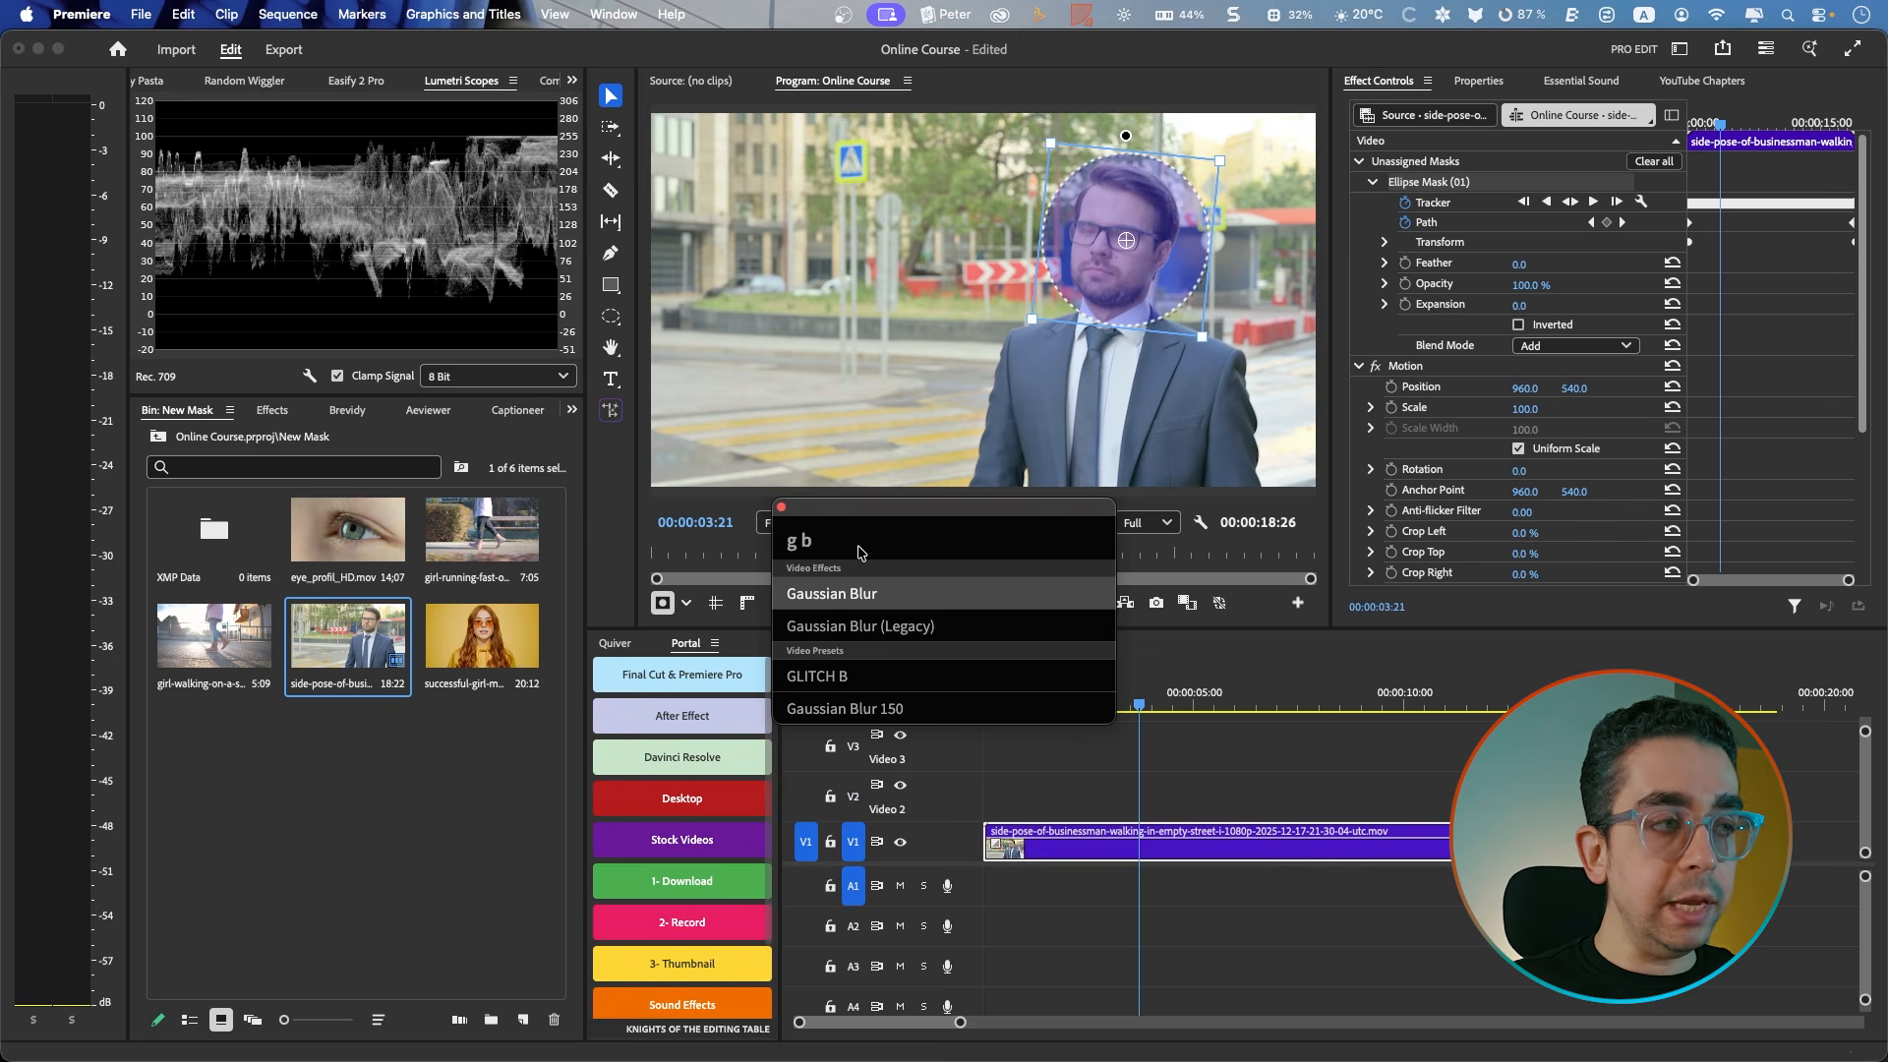
click(869, 625)
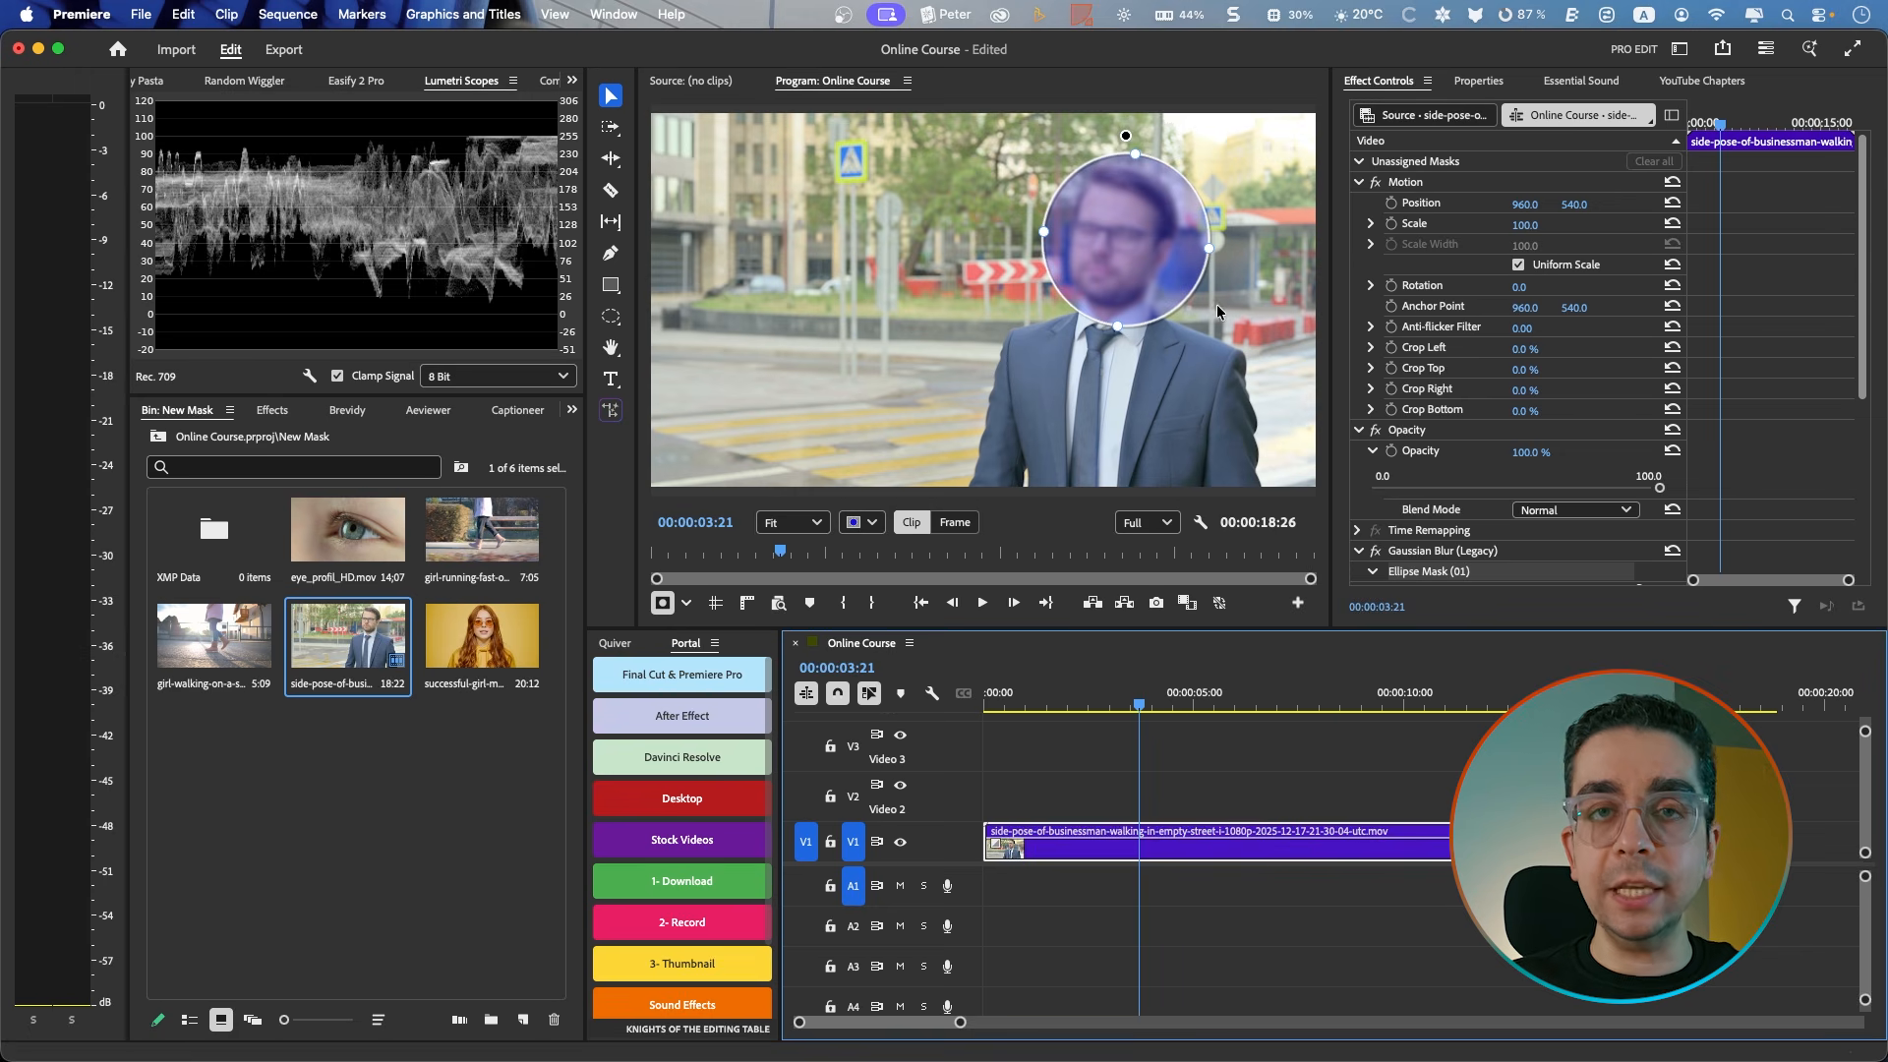
Step: Soften the blur's ellipse mask with a feather of 52.1 and an expansion of -3
click(1124, 135)
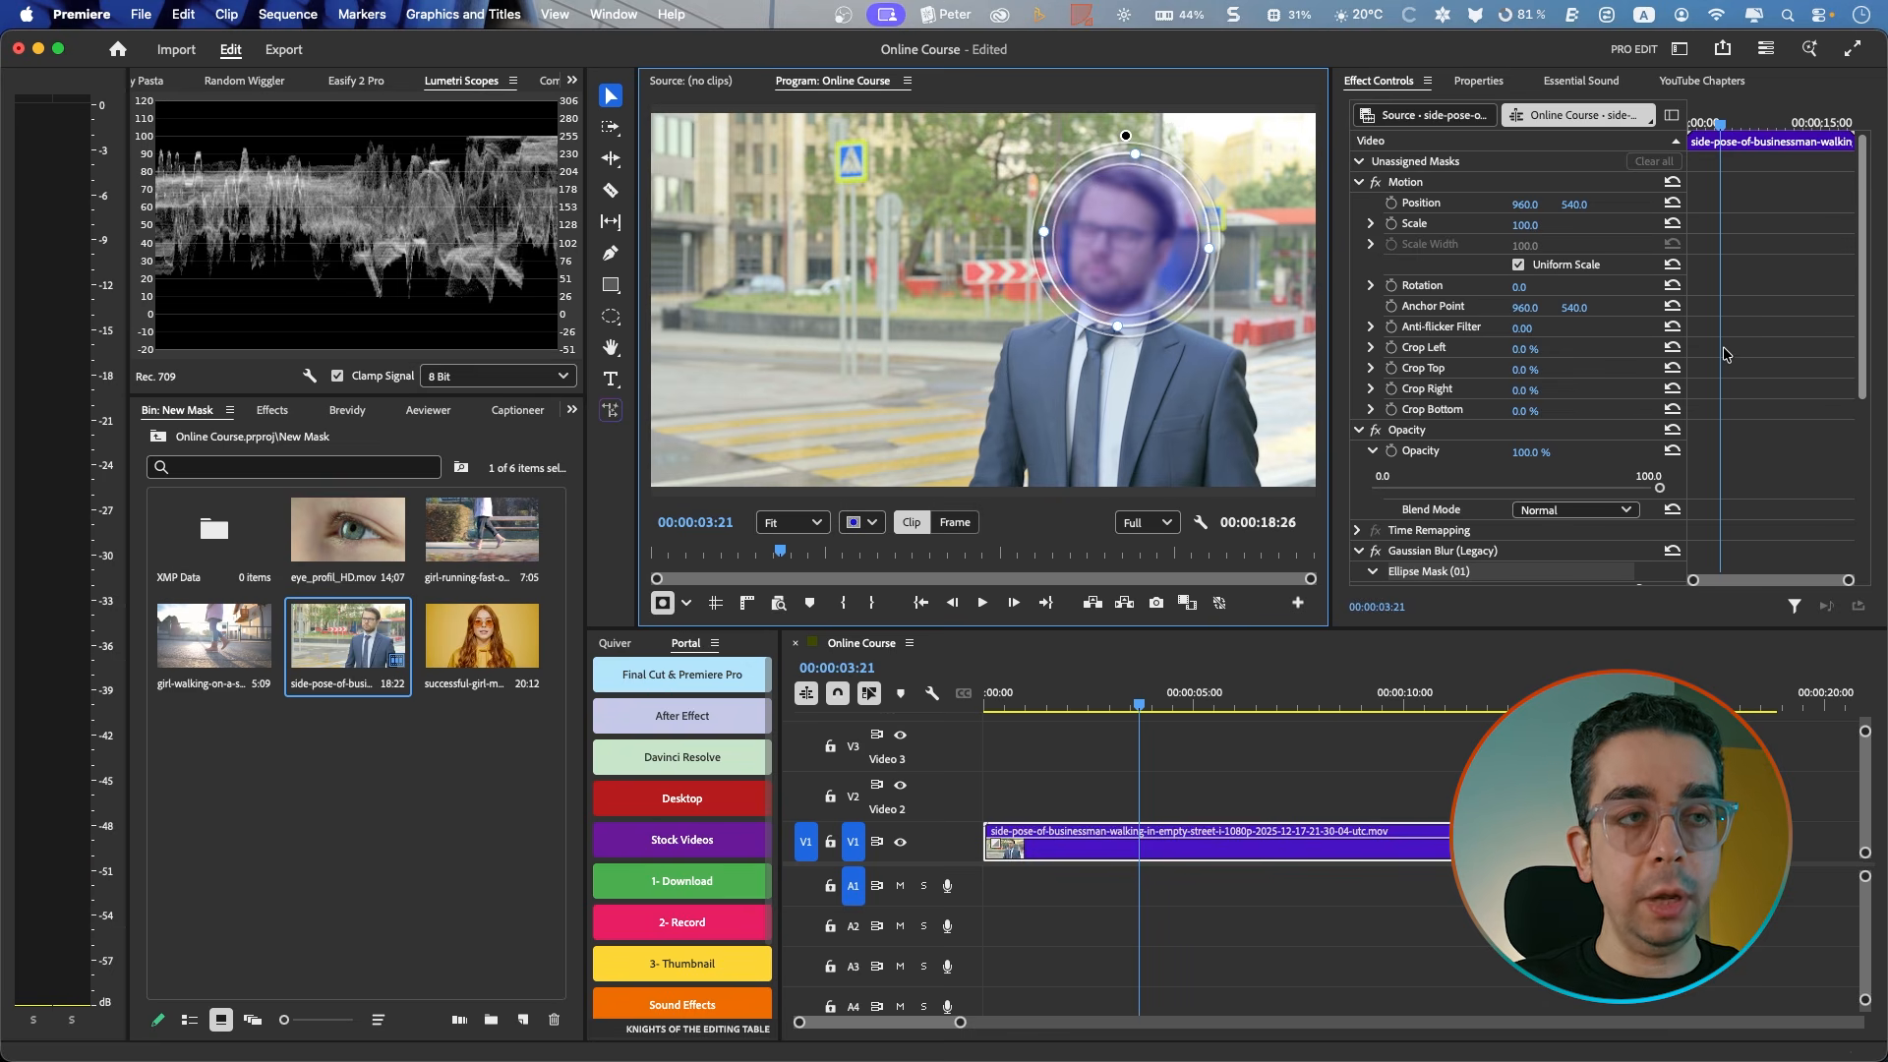
scroll(1724, 354, down, 3)
scroll(1724, 354, down, 8)
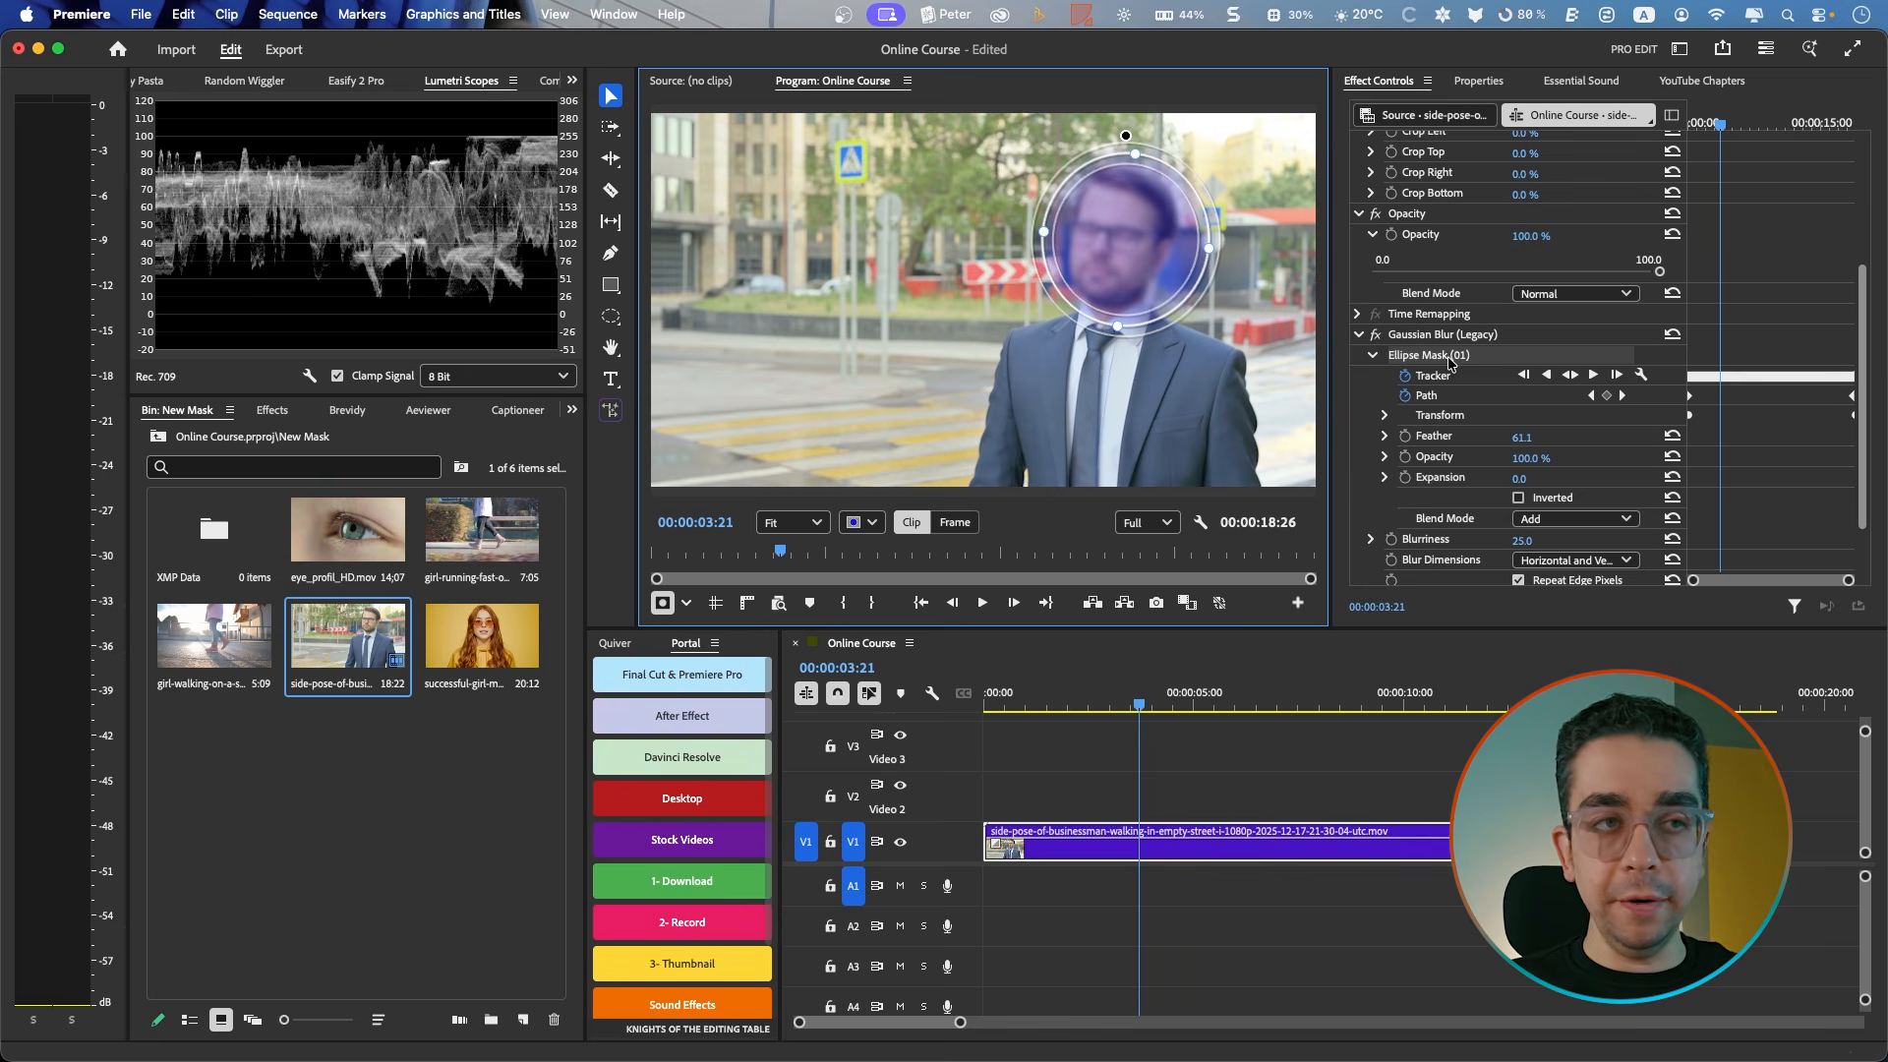
mouse_move(1524, 443)
mouse_down()
mouse_move(1536, 478)
mouse_move(1516, 479)
mouse_up()
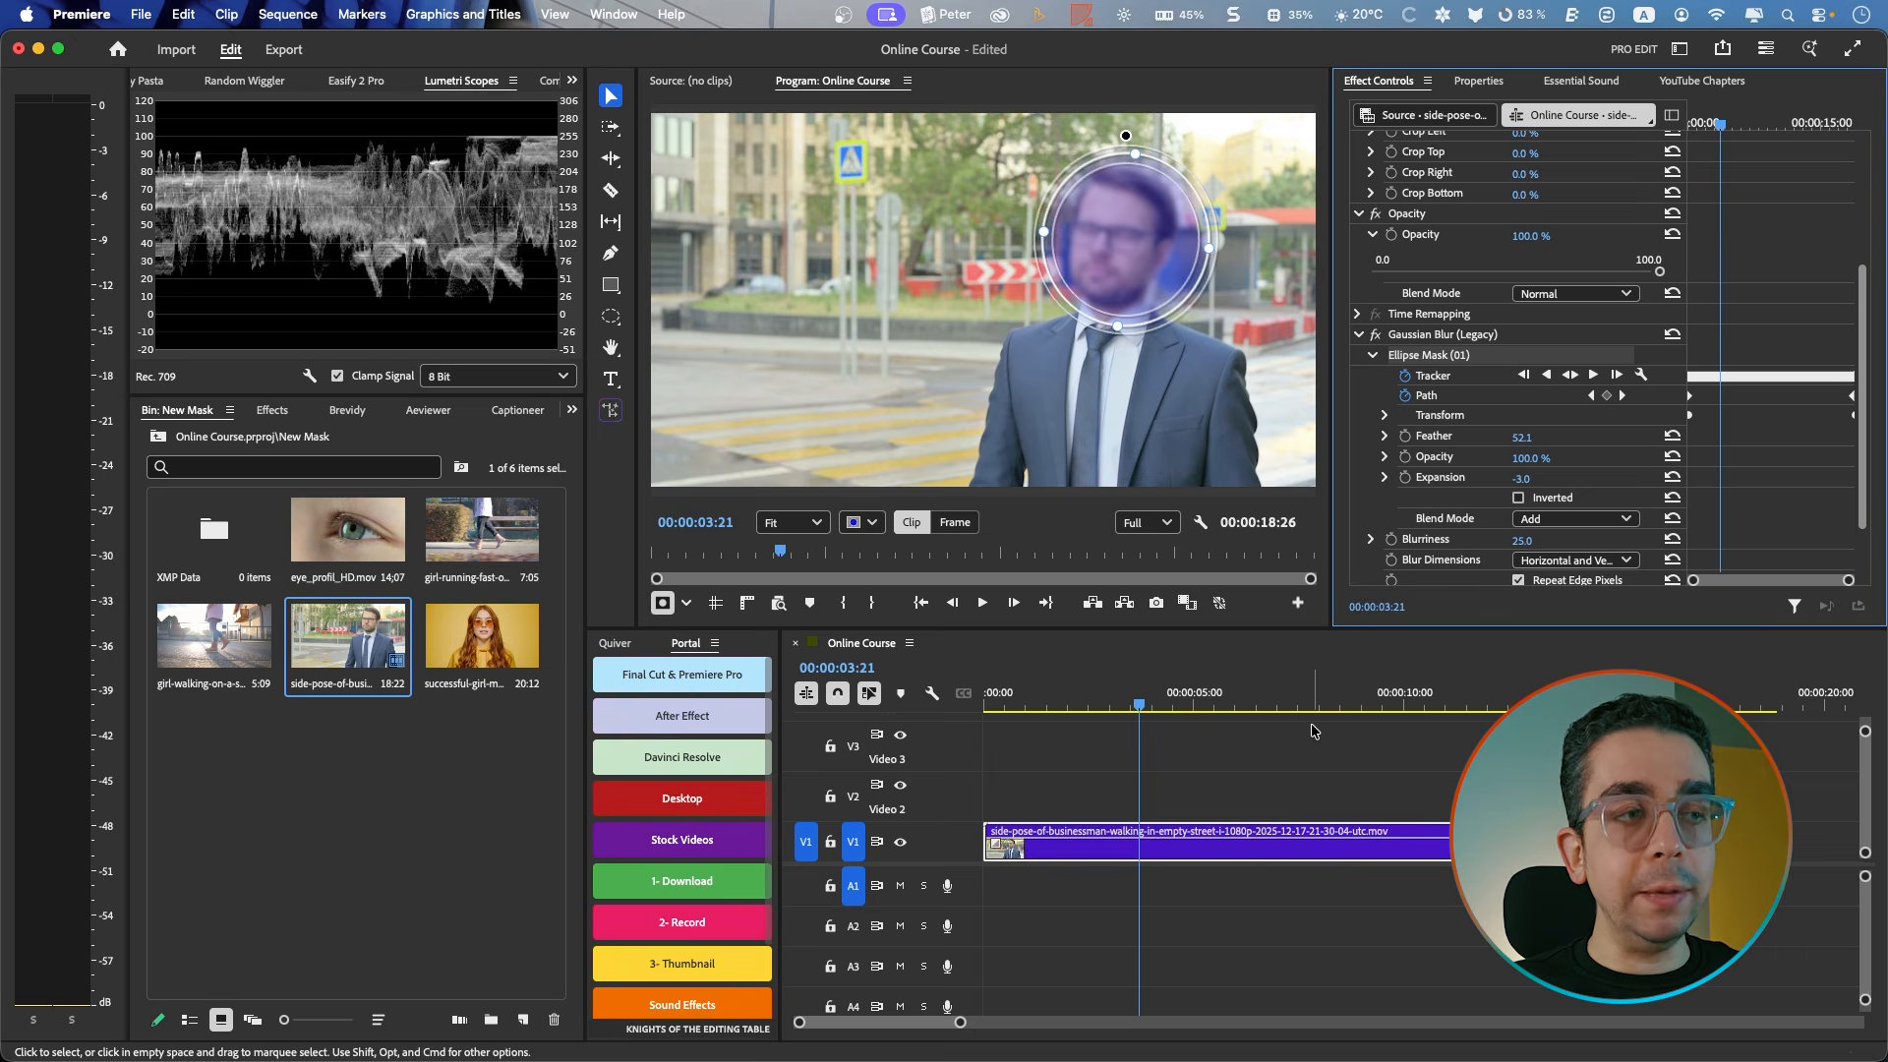
Step: Preview the blurred face in playback and set the mask overlay to None
key(space)
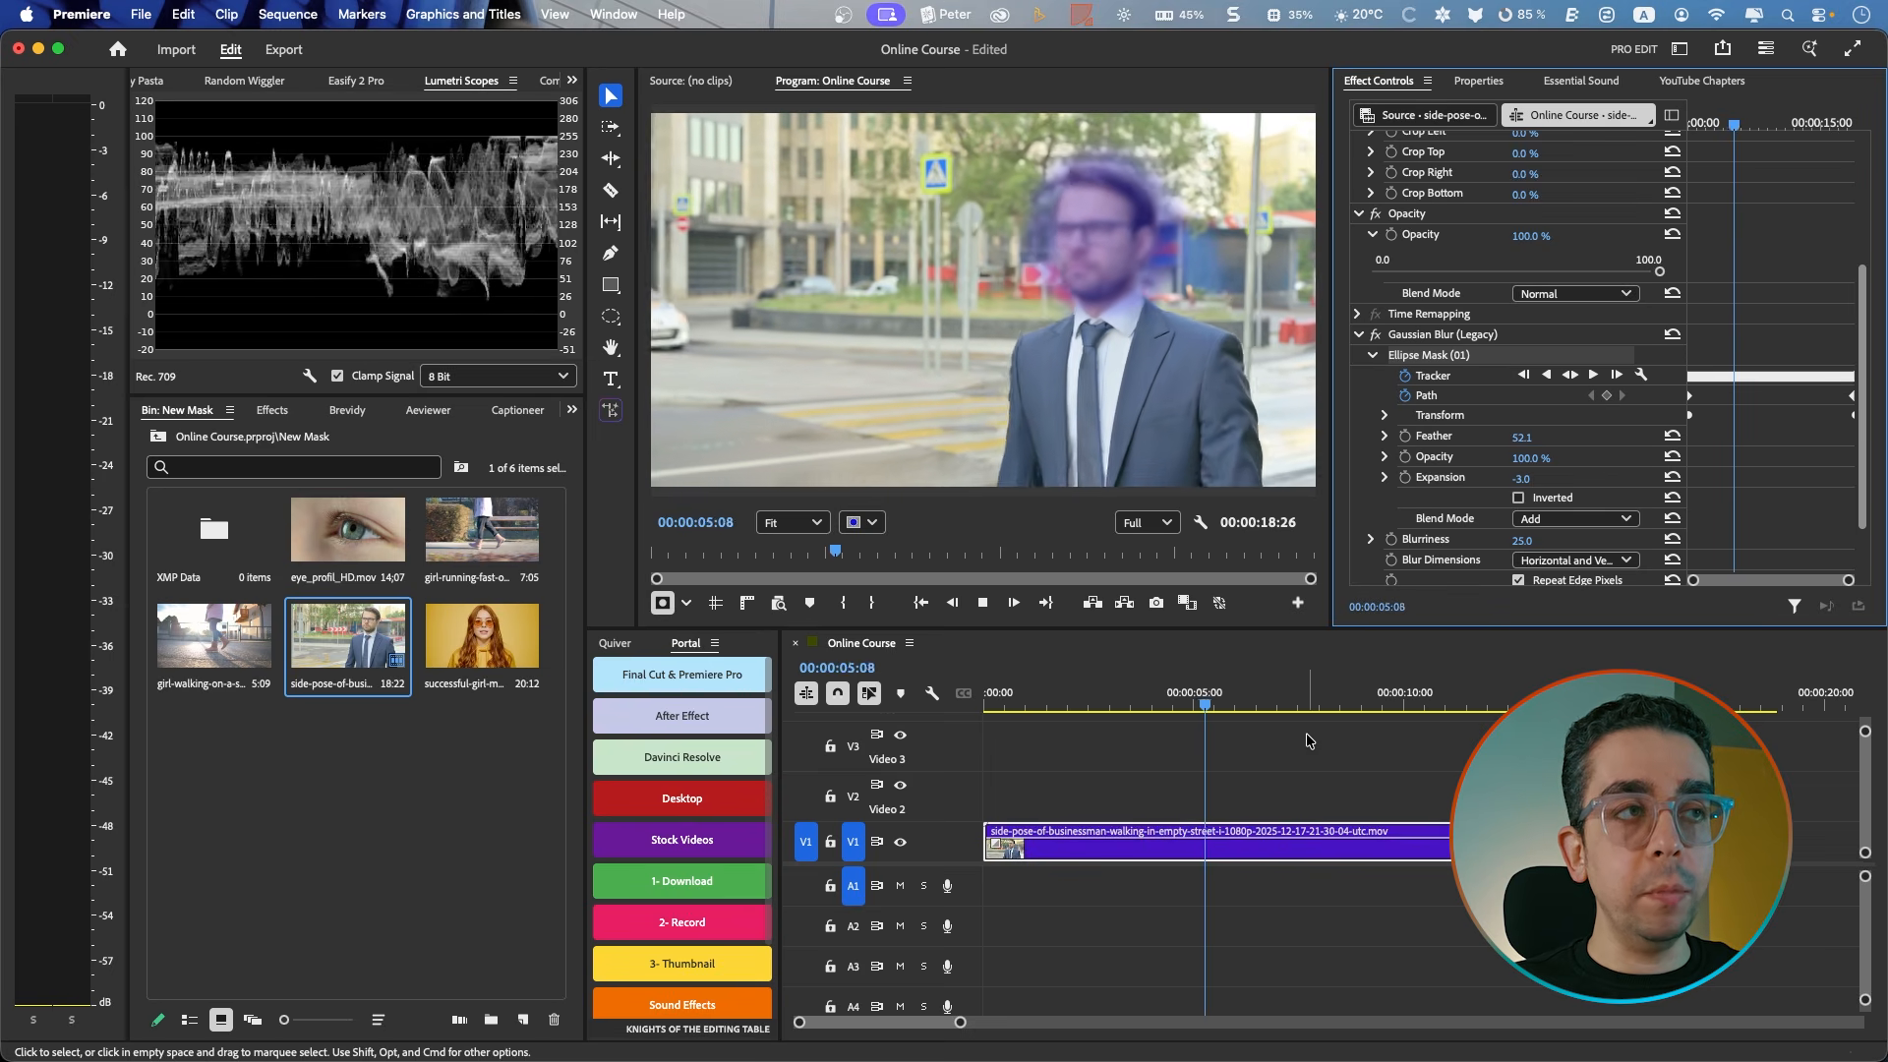
key(space)
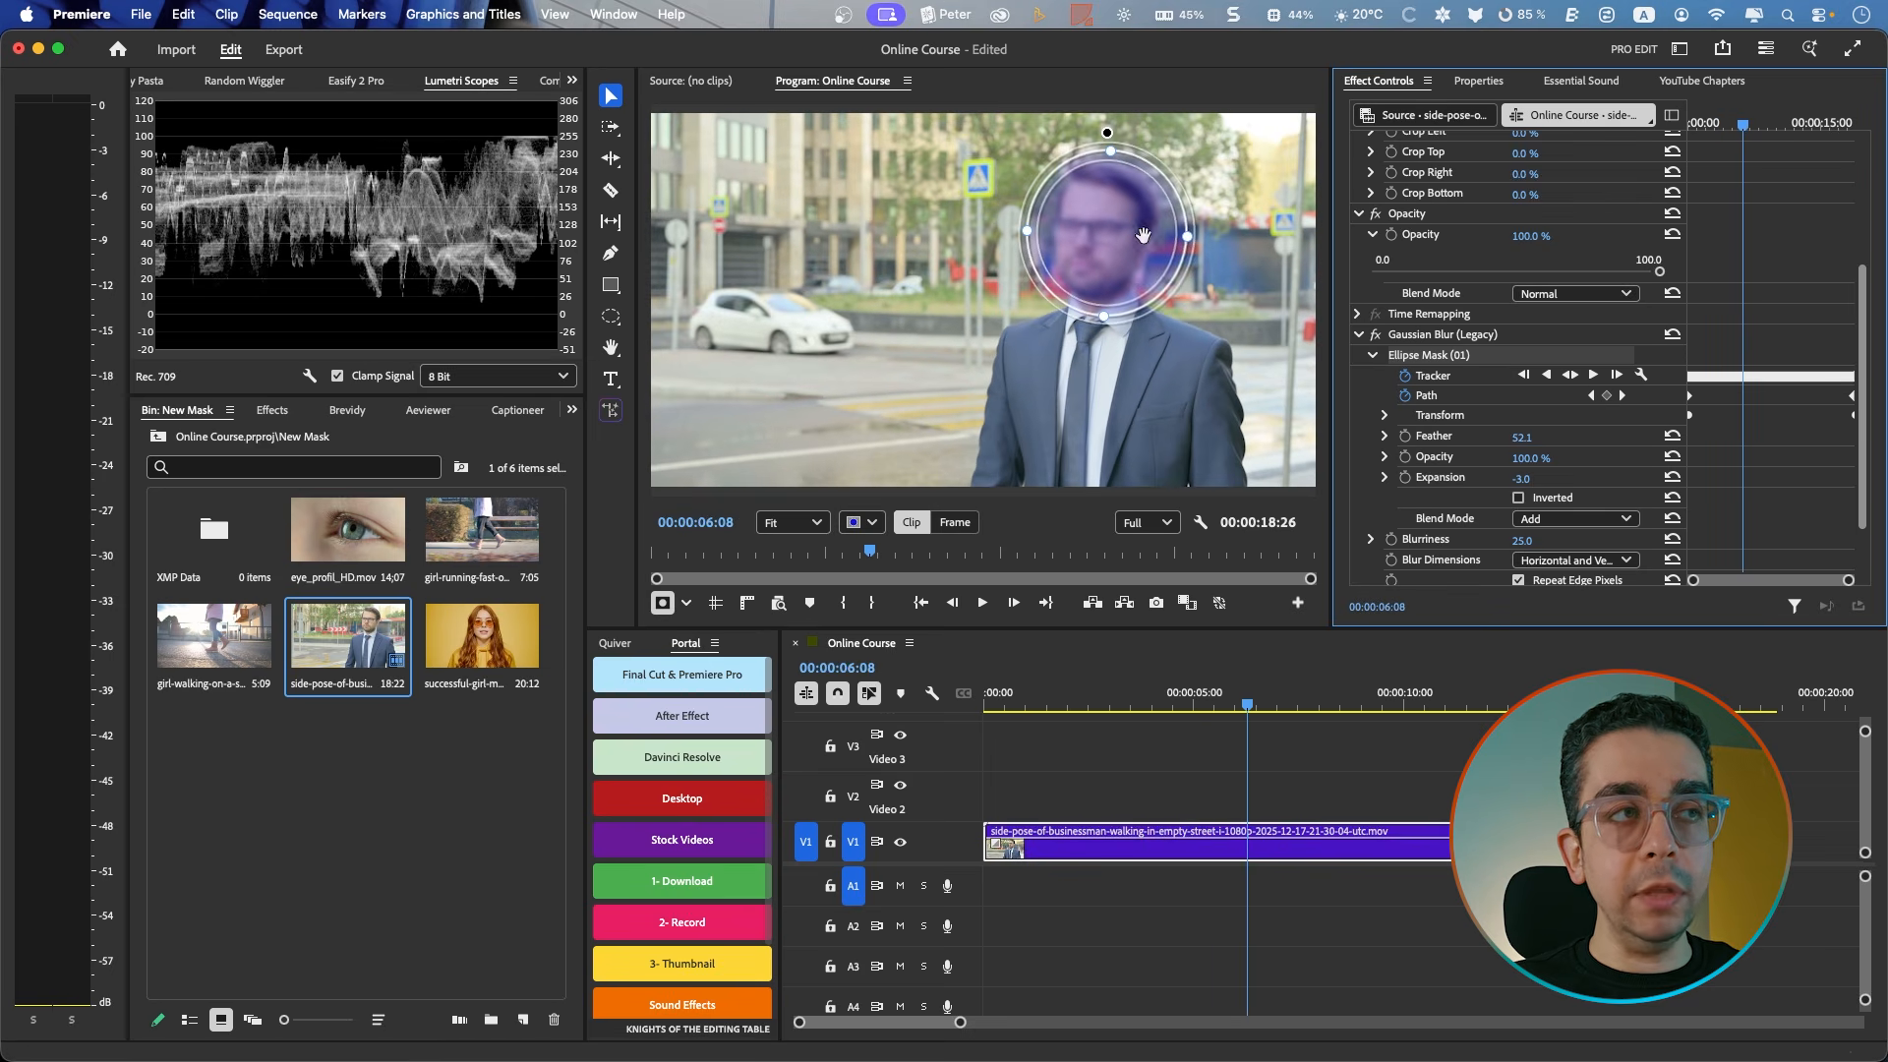
click(859, 523)
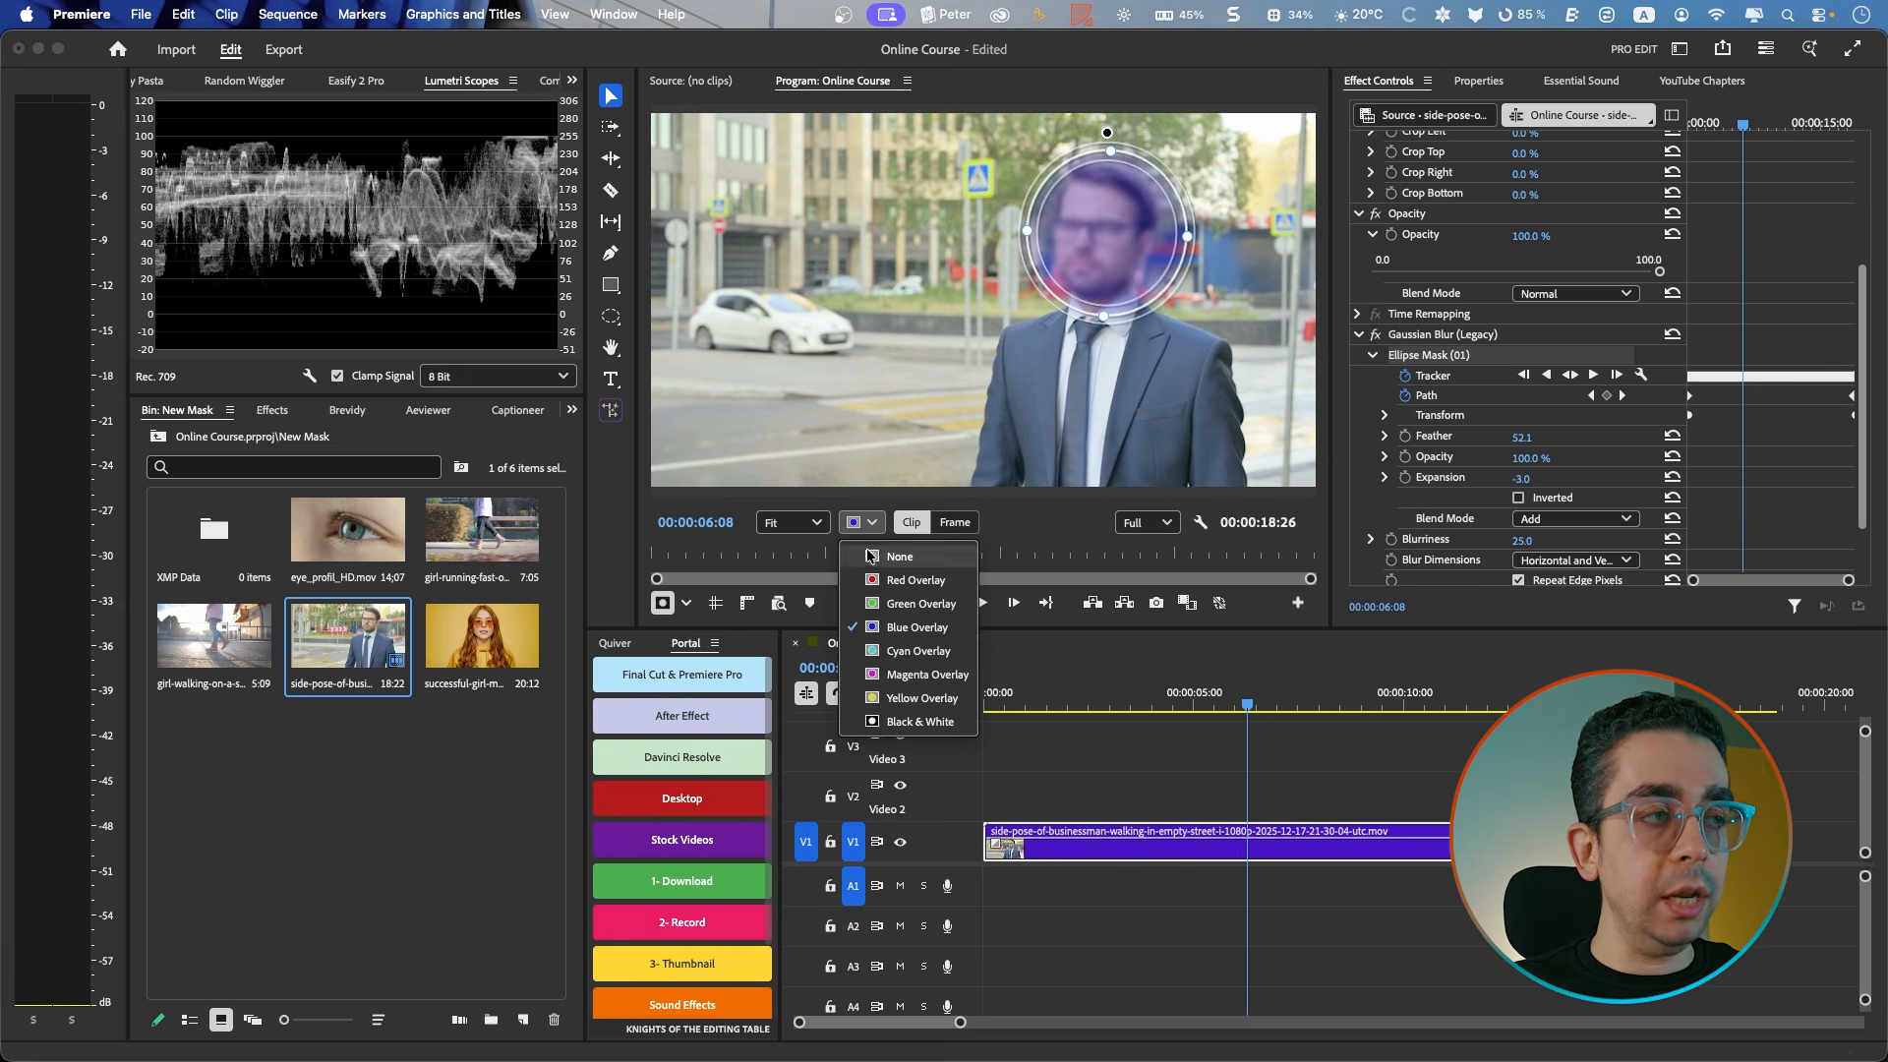
click(900, 557)
click(858, 523)
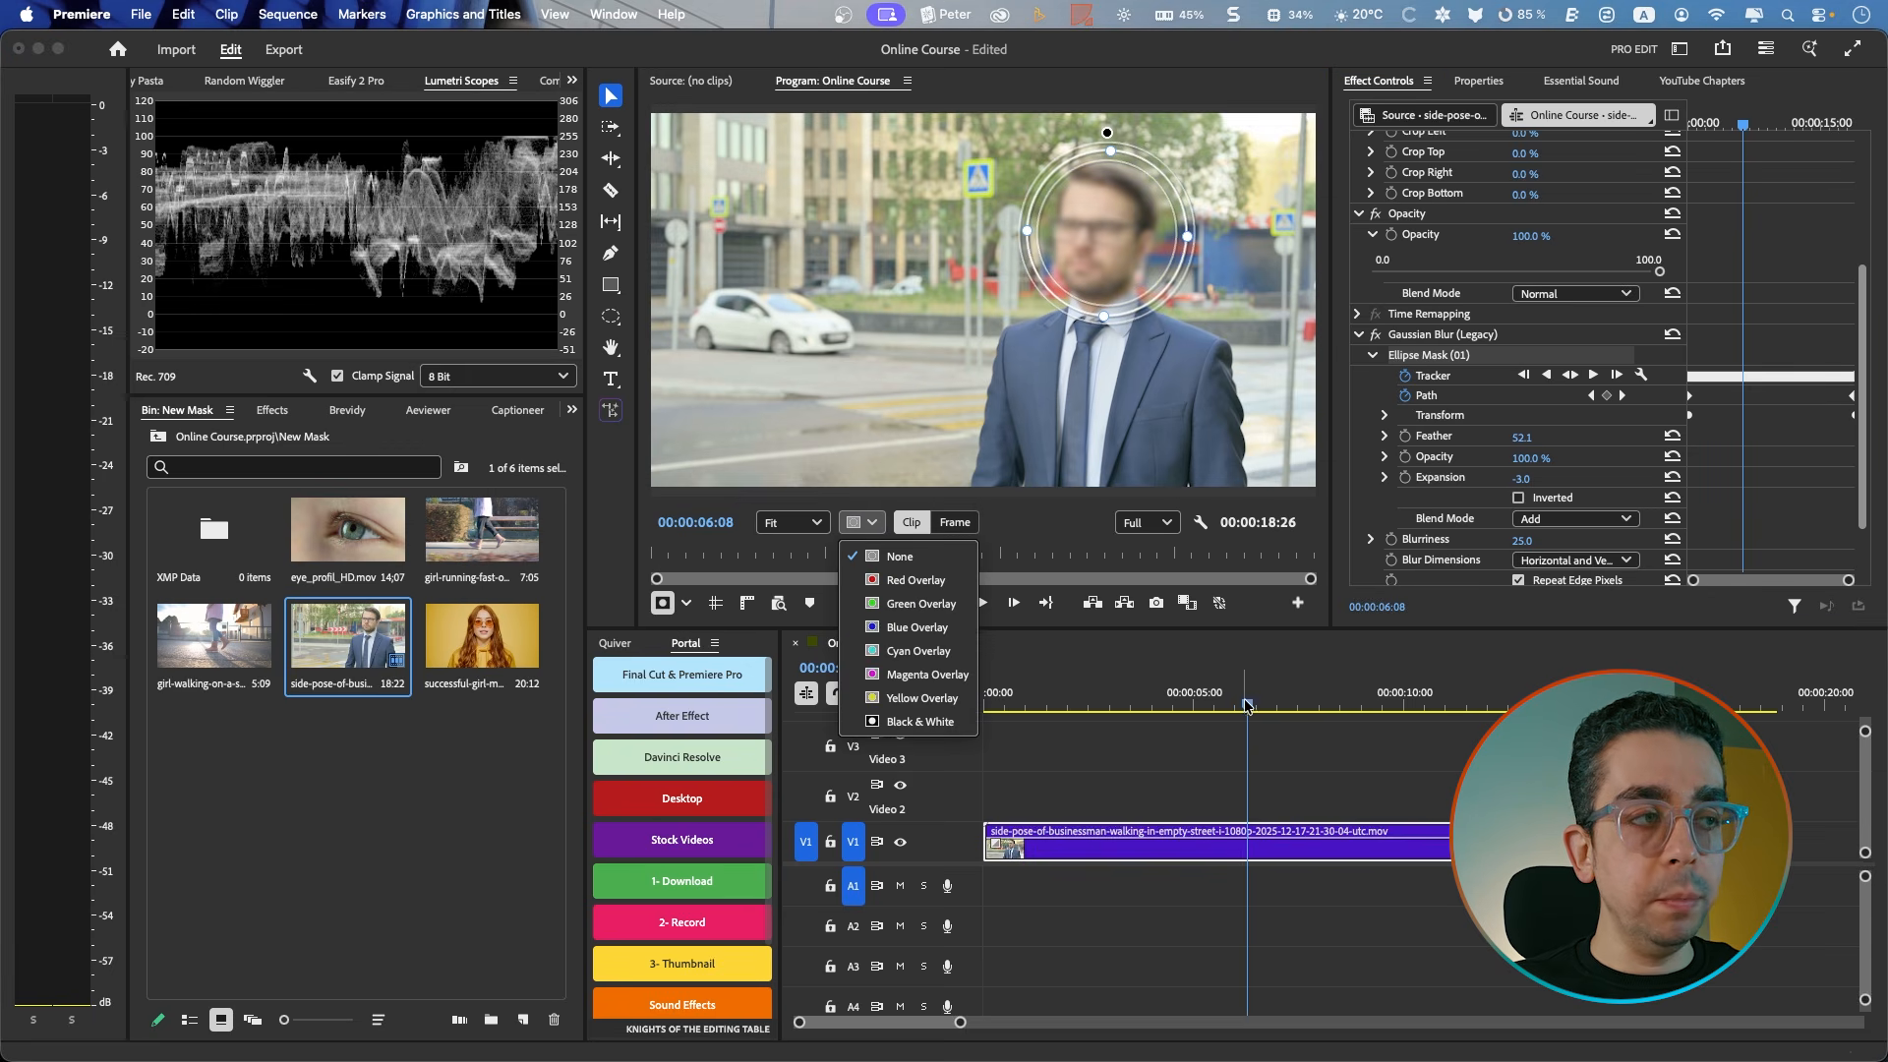
Step: Play the clip from about five seconds to review the blurred face without the overlay
click(1209, 702)
key(space)
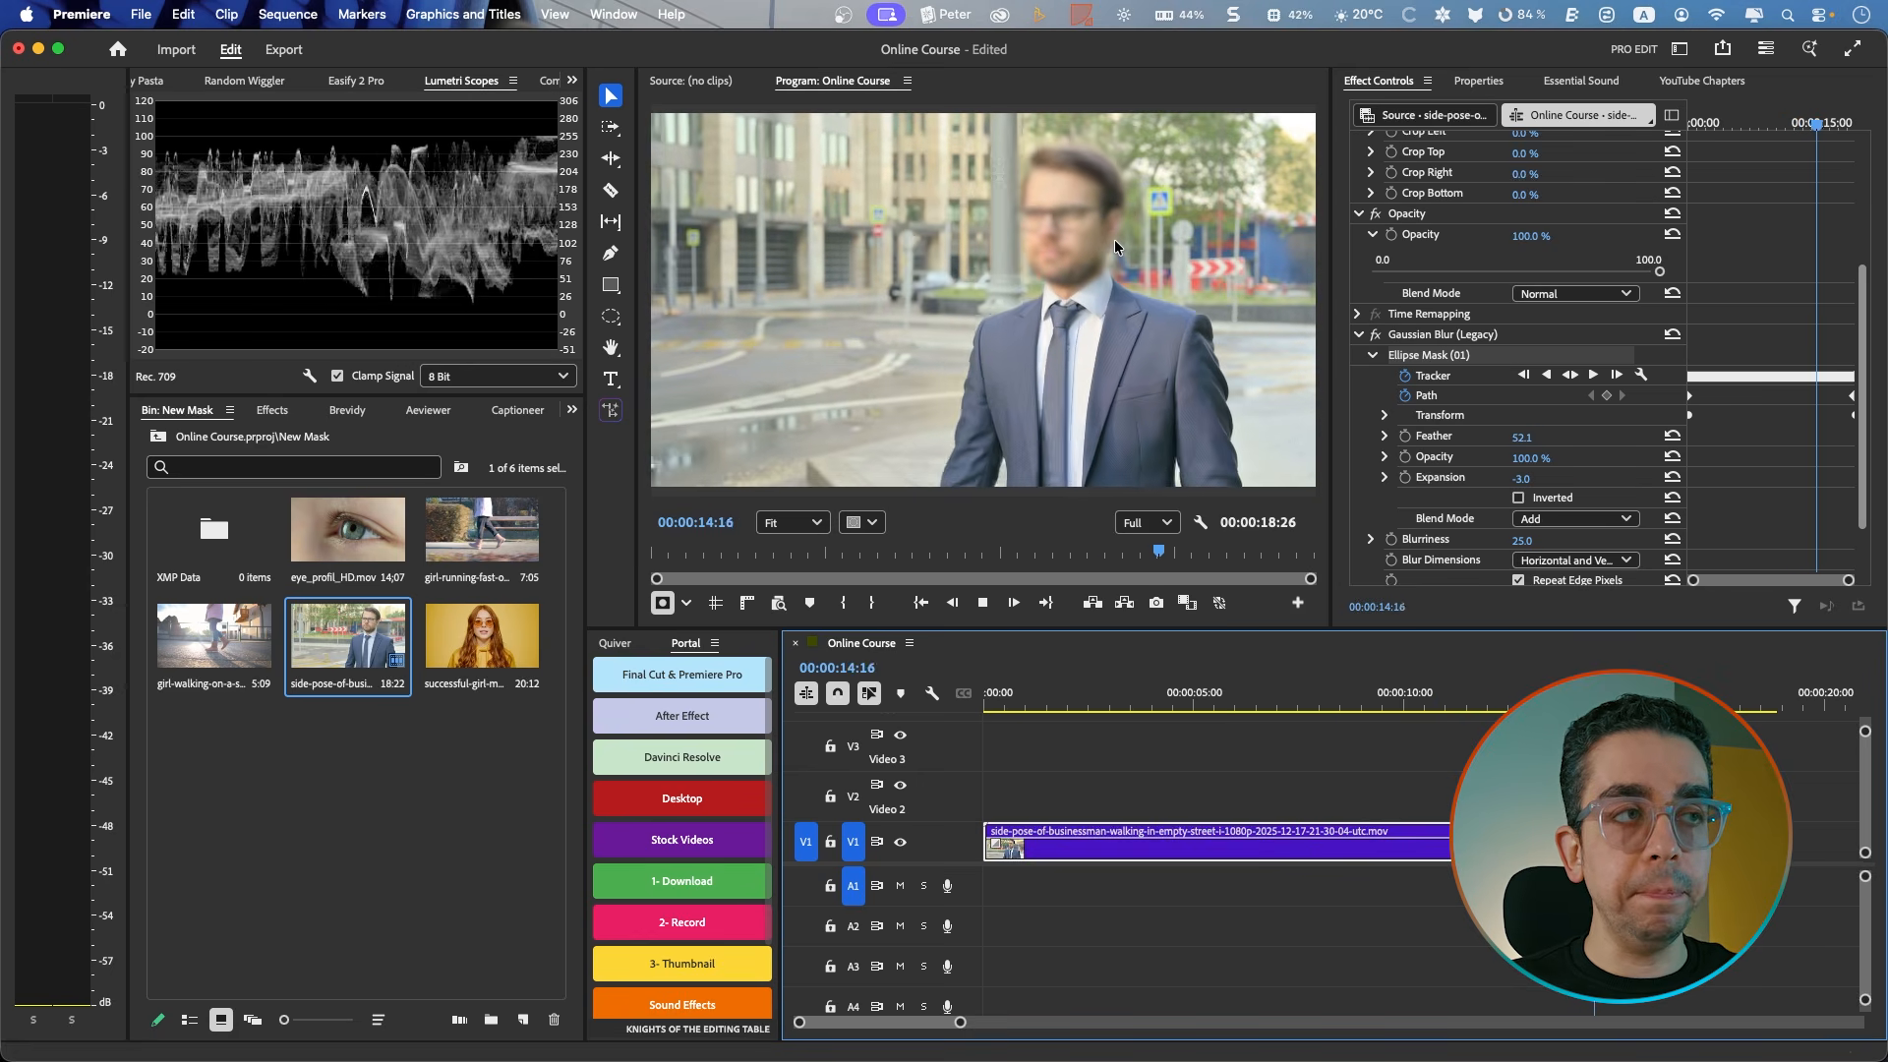
key(space)
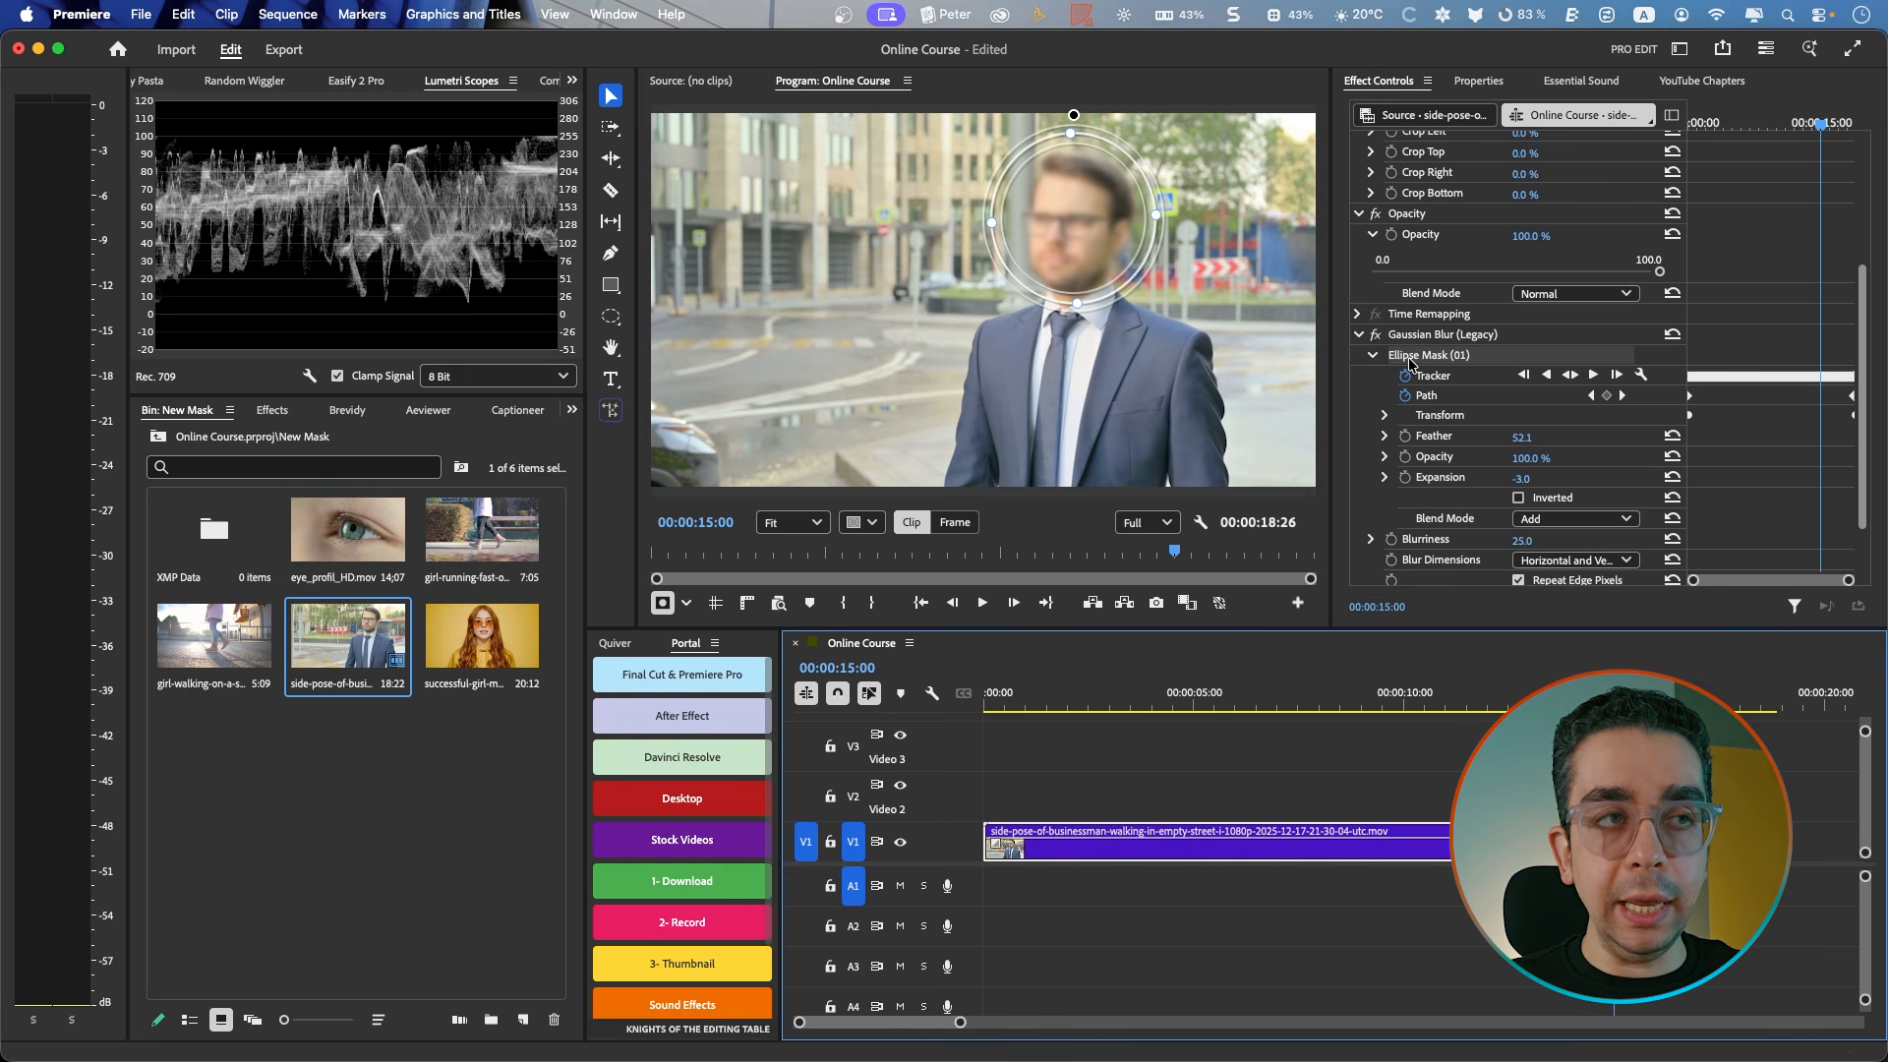
Step: Move the ellipse mask from Gaussian Blur (Legacy) to Unassigned Masks and delete the blur effect
scroll(1422, 346, up, 5)
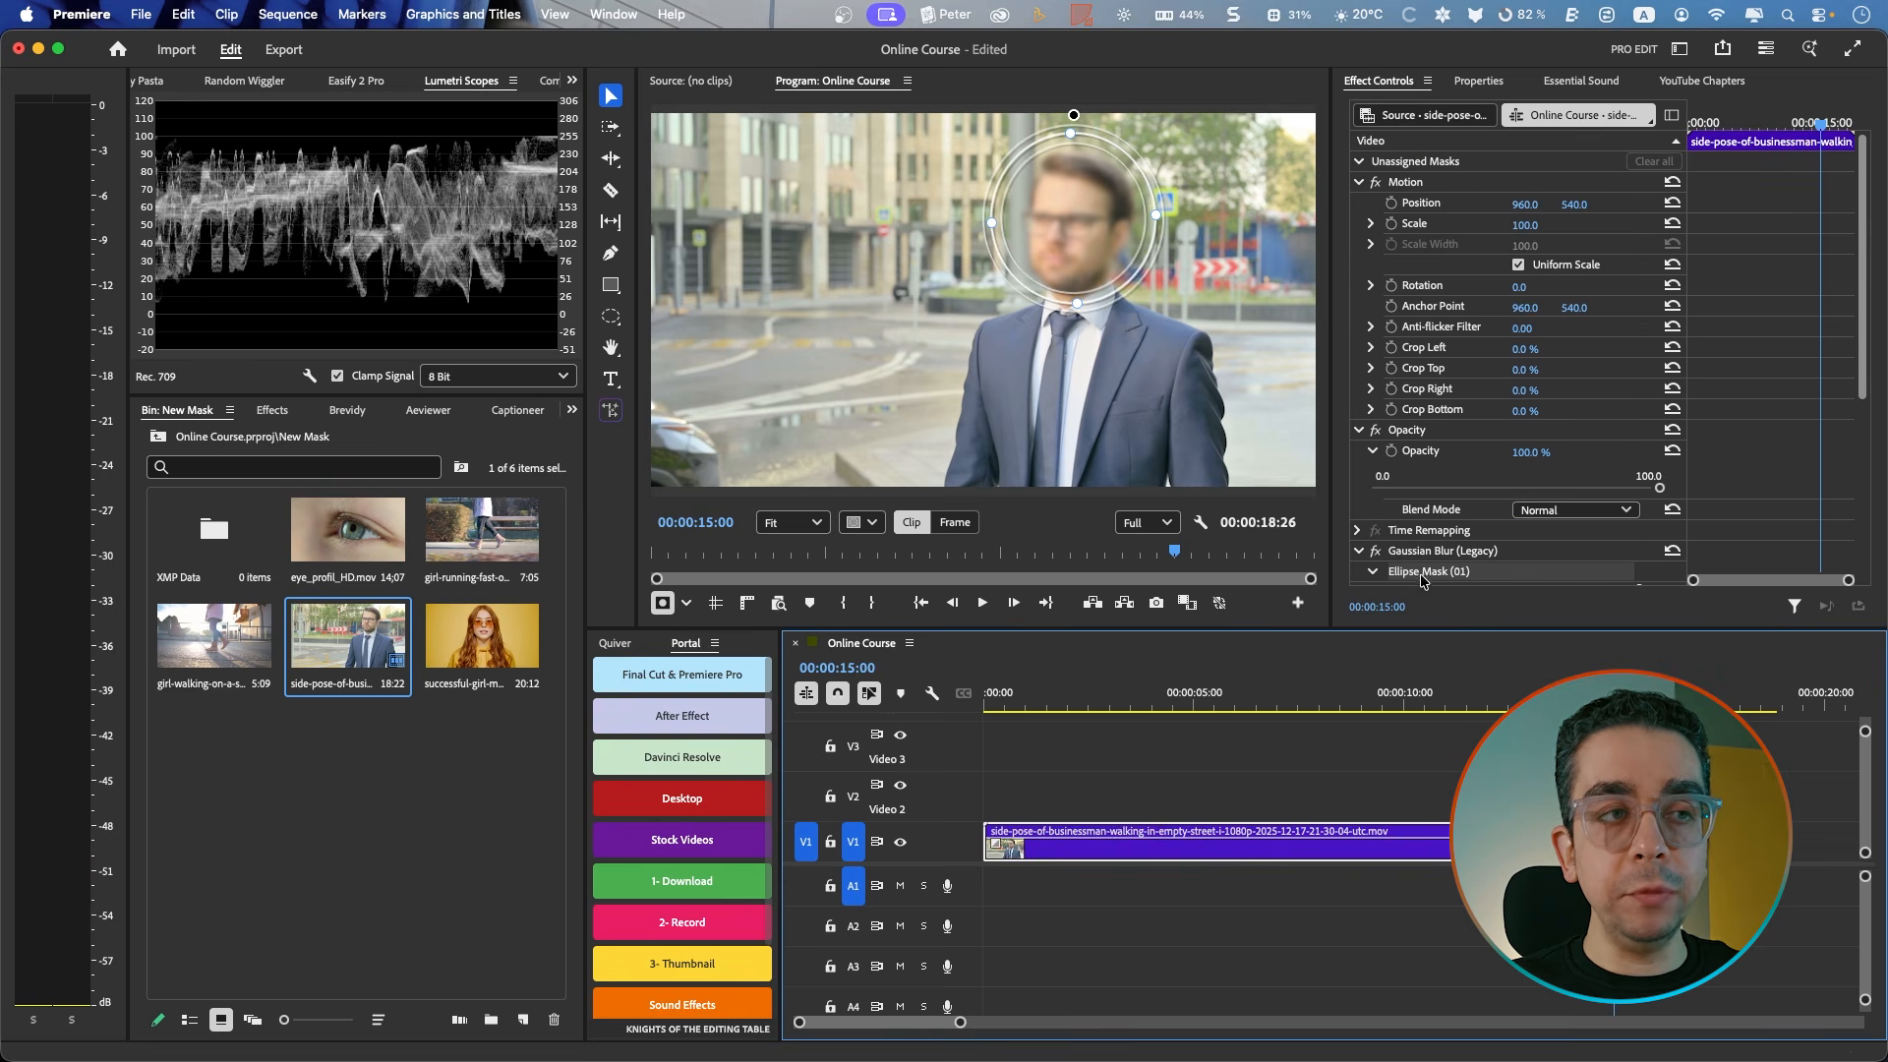
drag(1426, 574, 1426, 167)
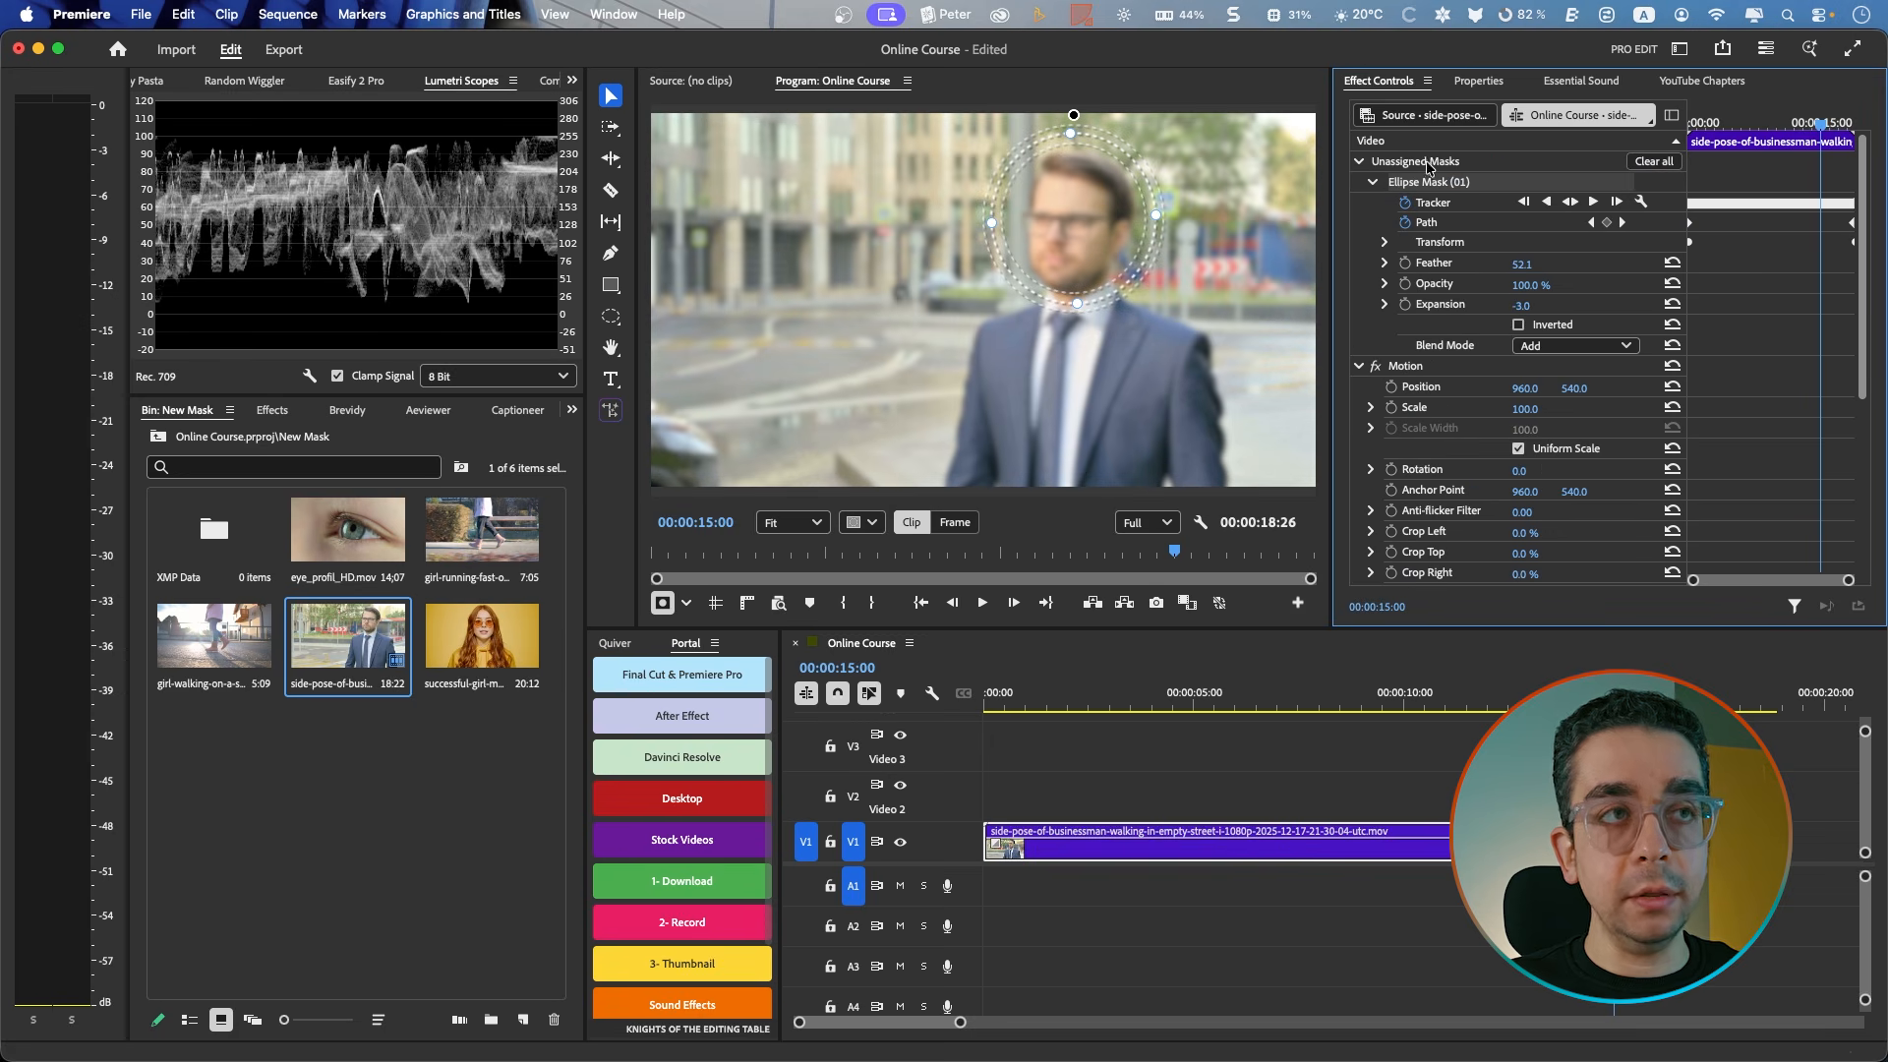
scroll(1465, 359, down, 6)
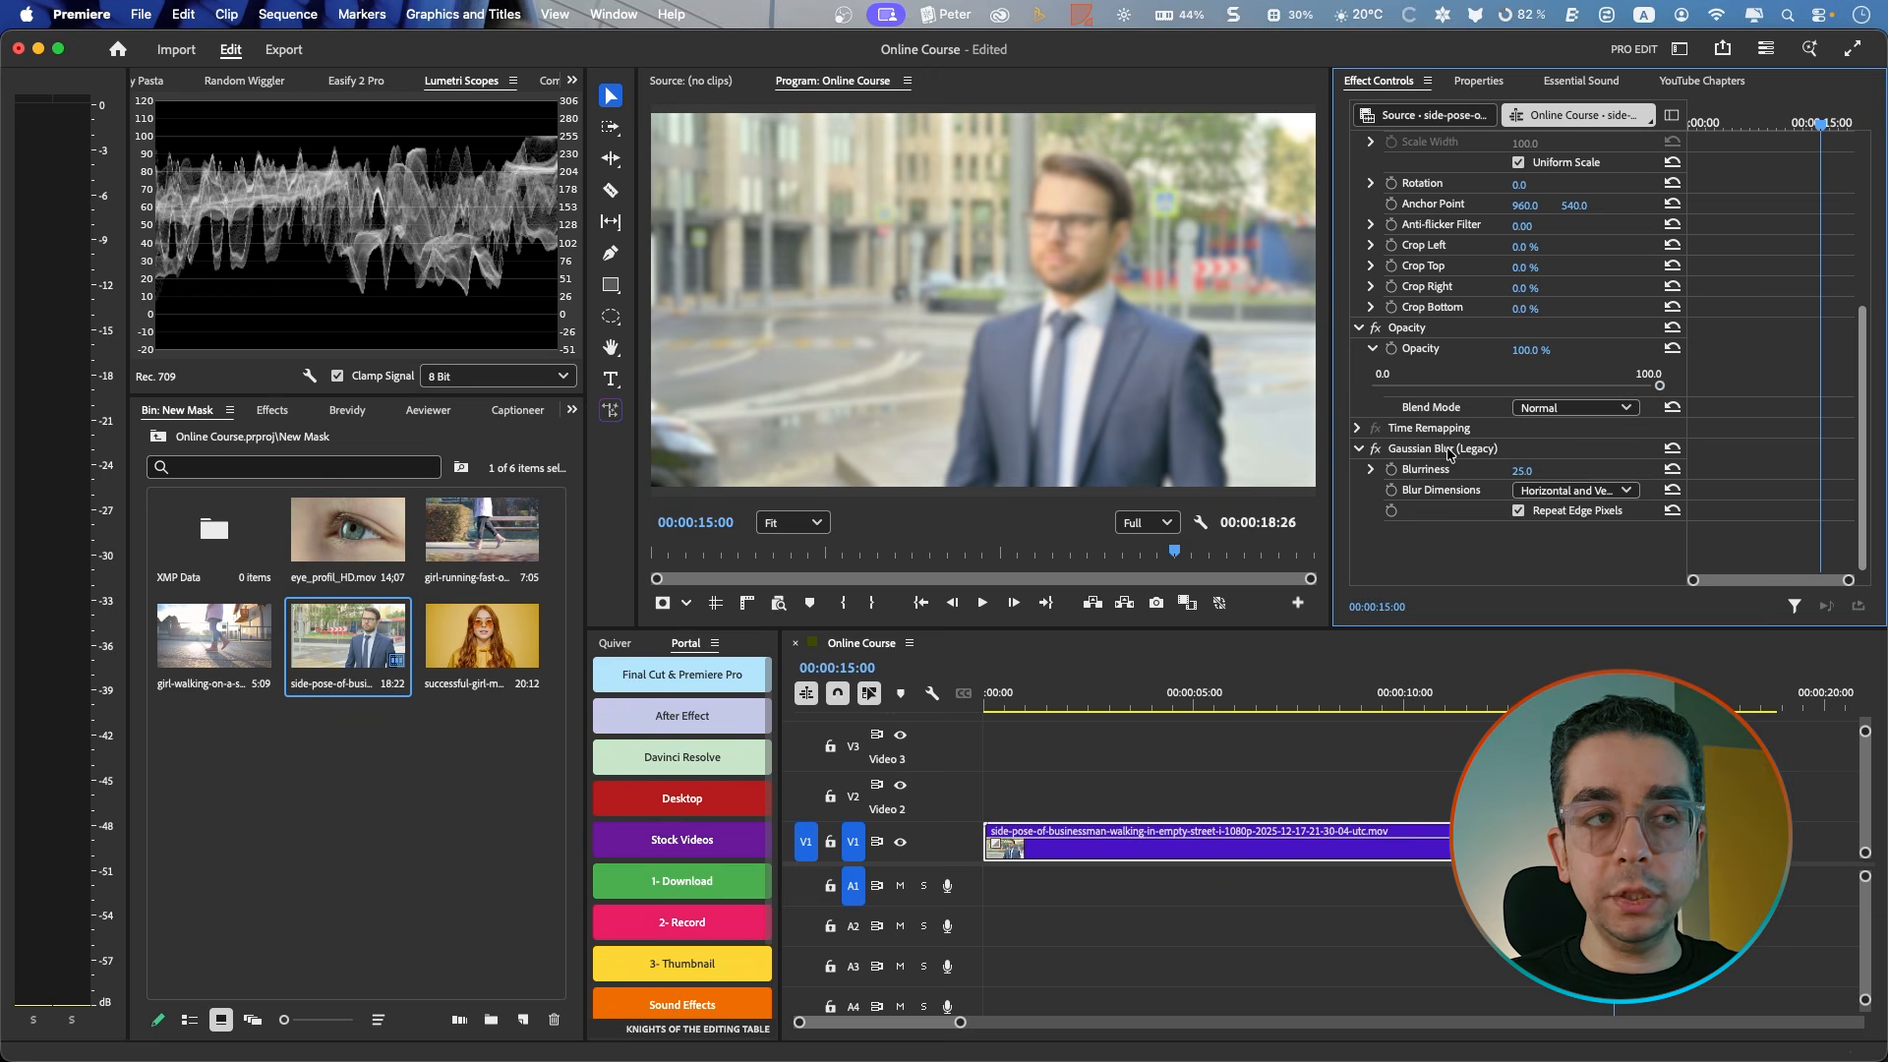
click(1406, 451)
key(Delete)
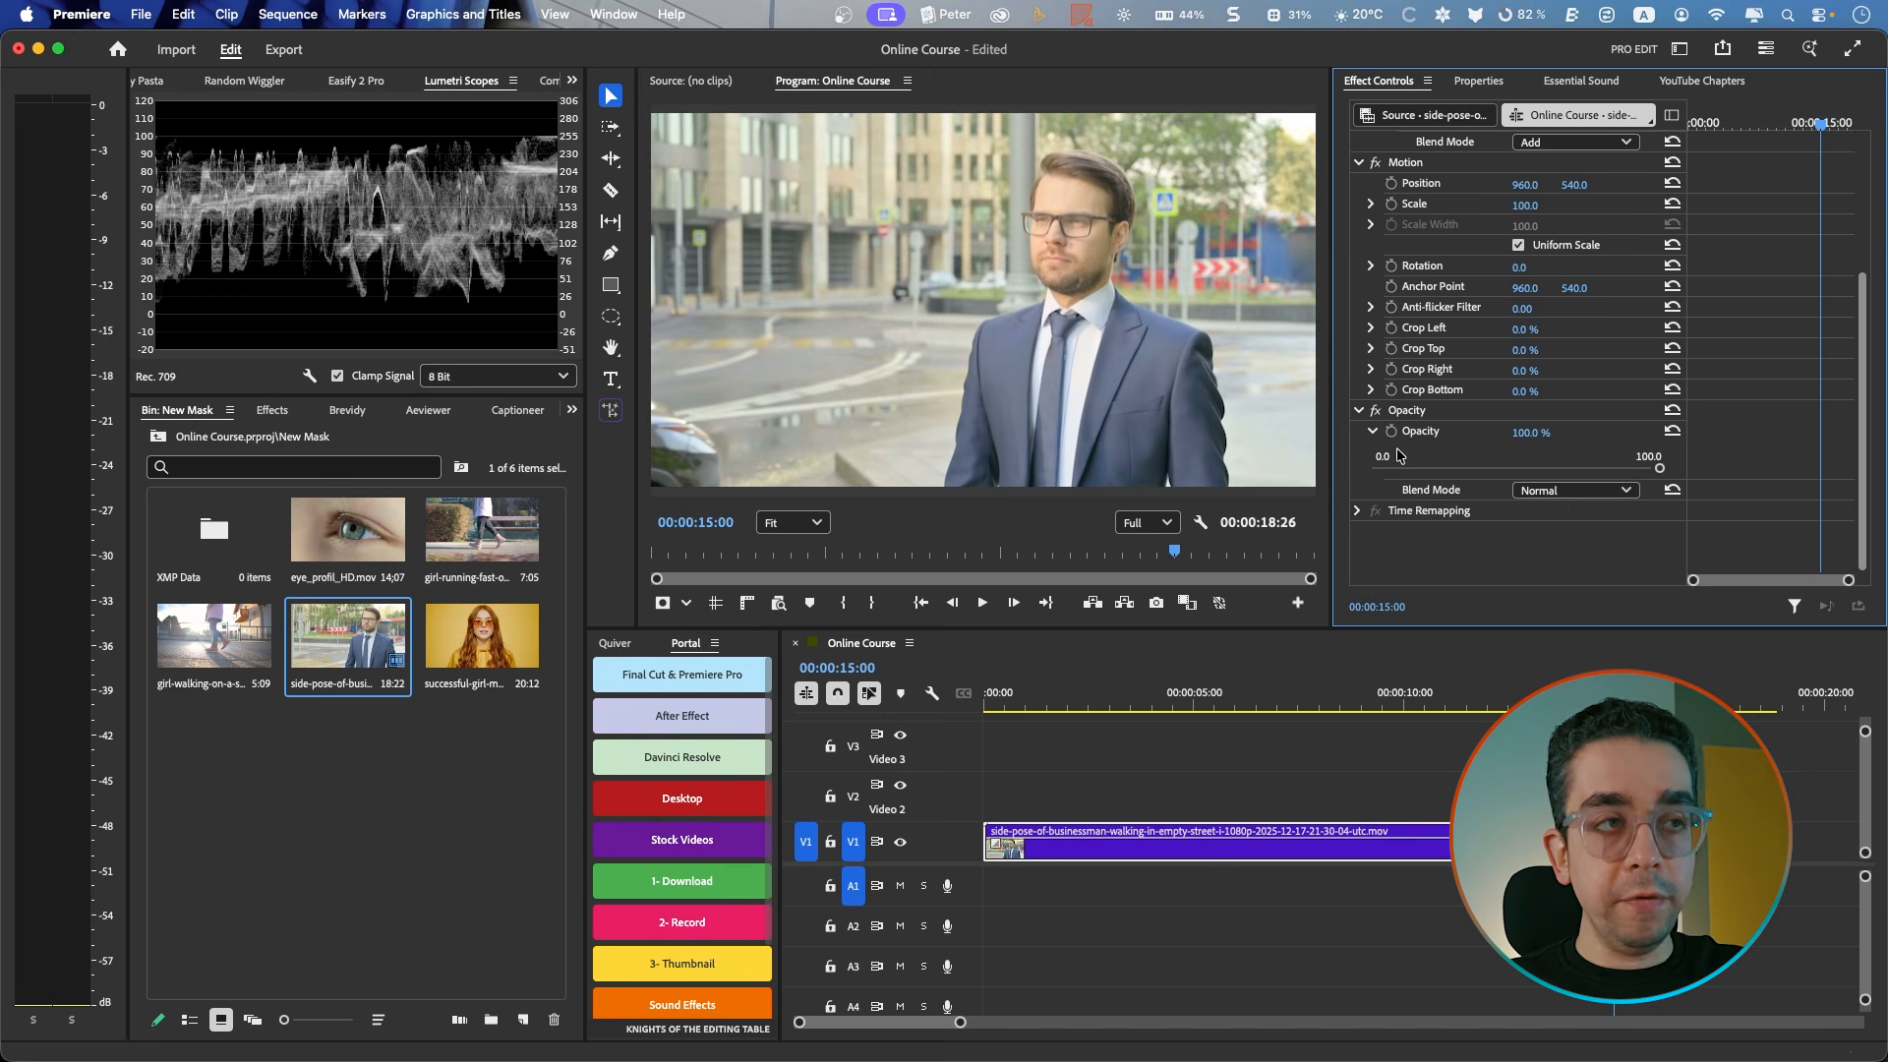
Step: Select the unassigned ellipse mask and display it with the Red Overlay
scroll(1484, 285, up, 6)
click(1413, 182)
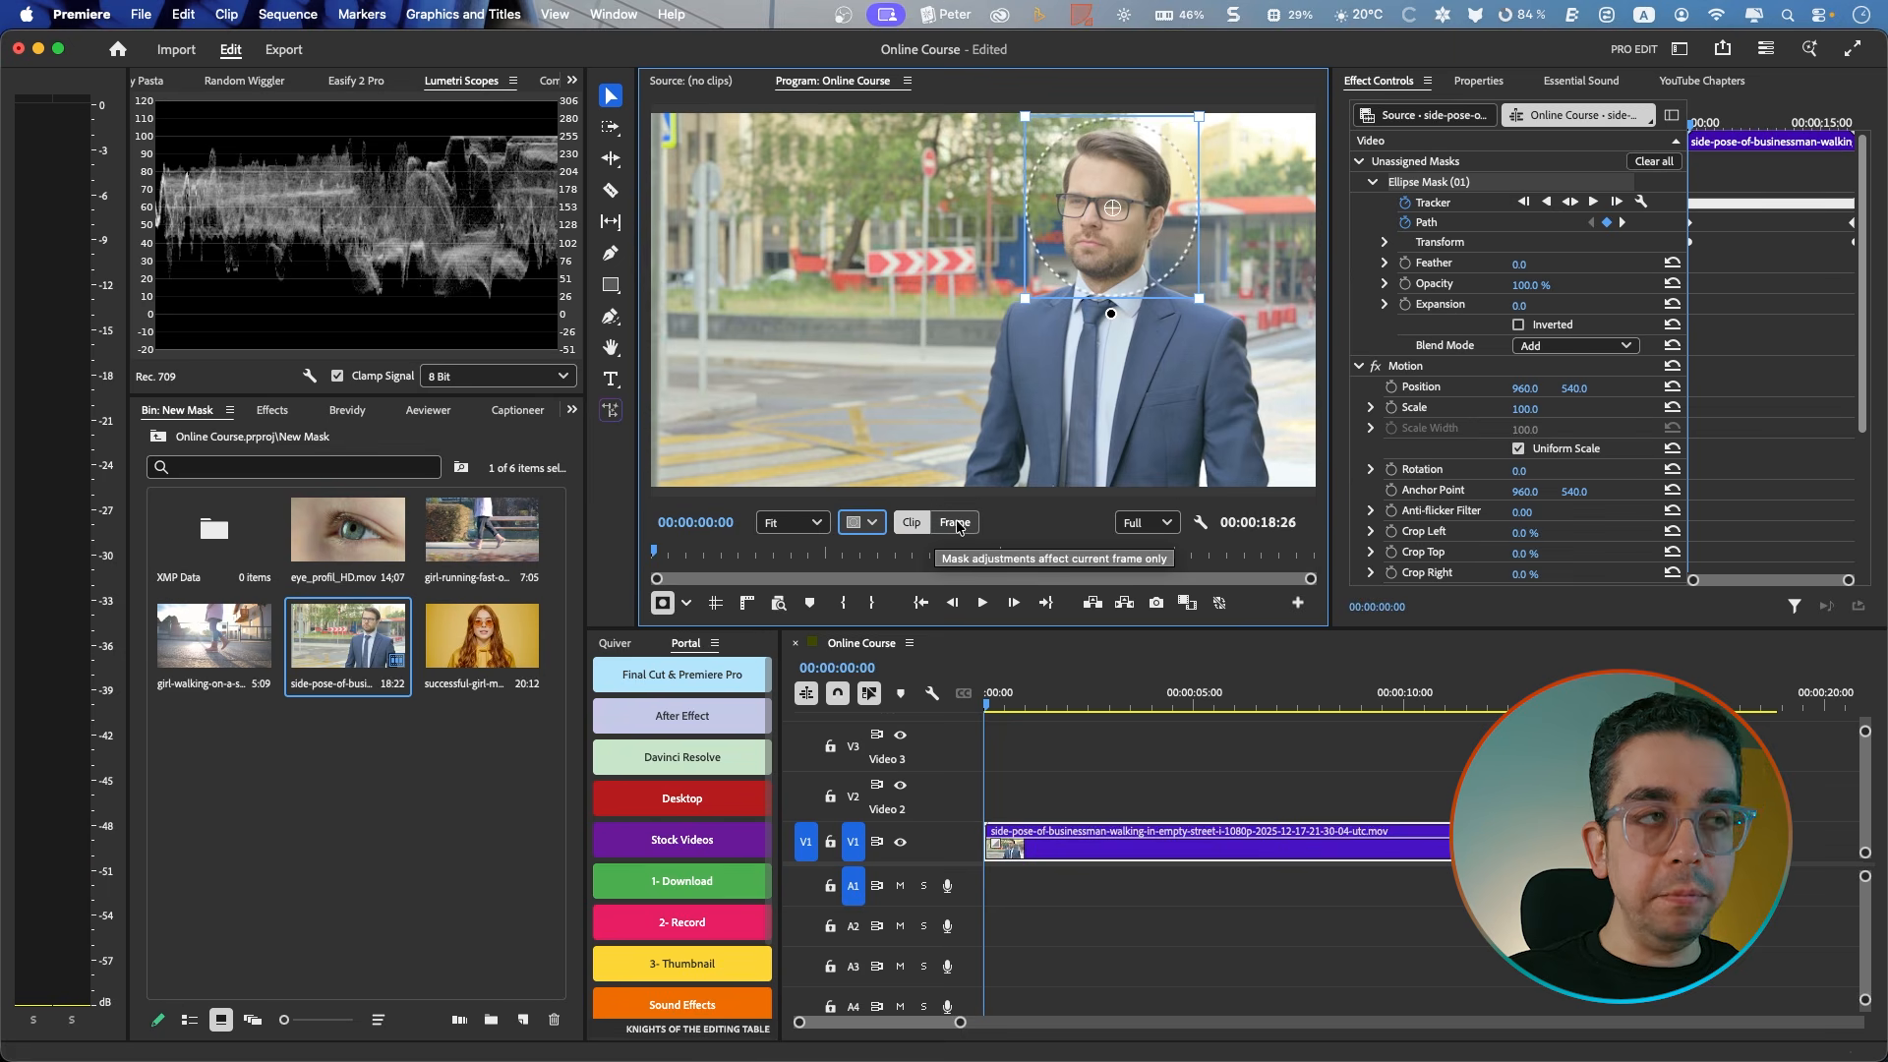
click(862, 522)
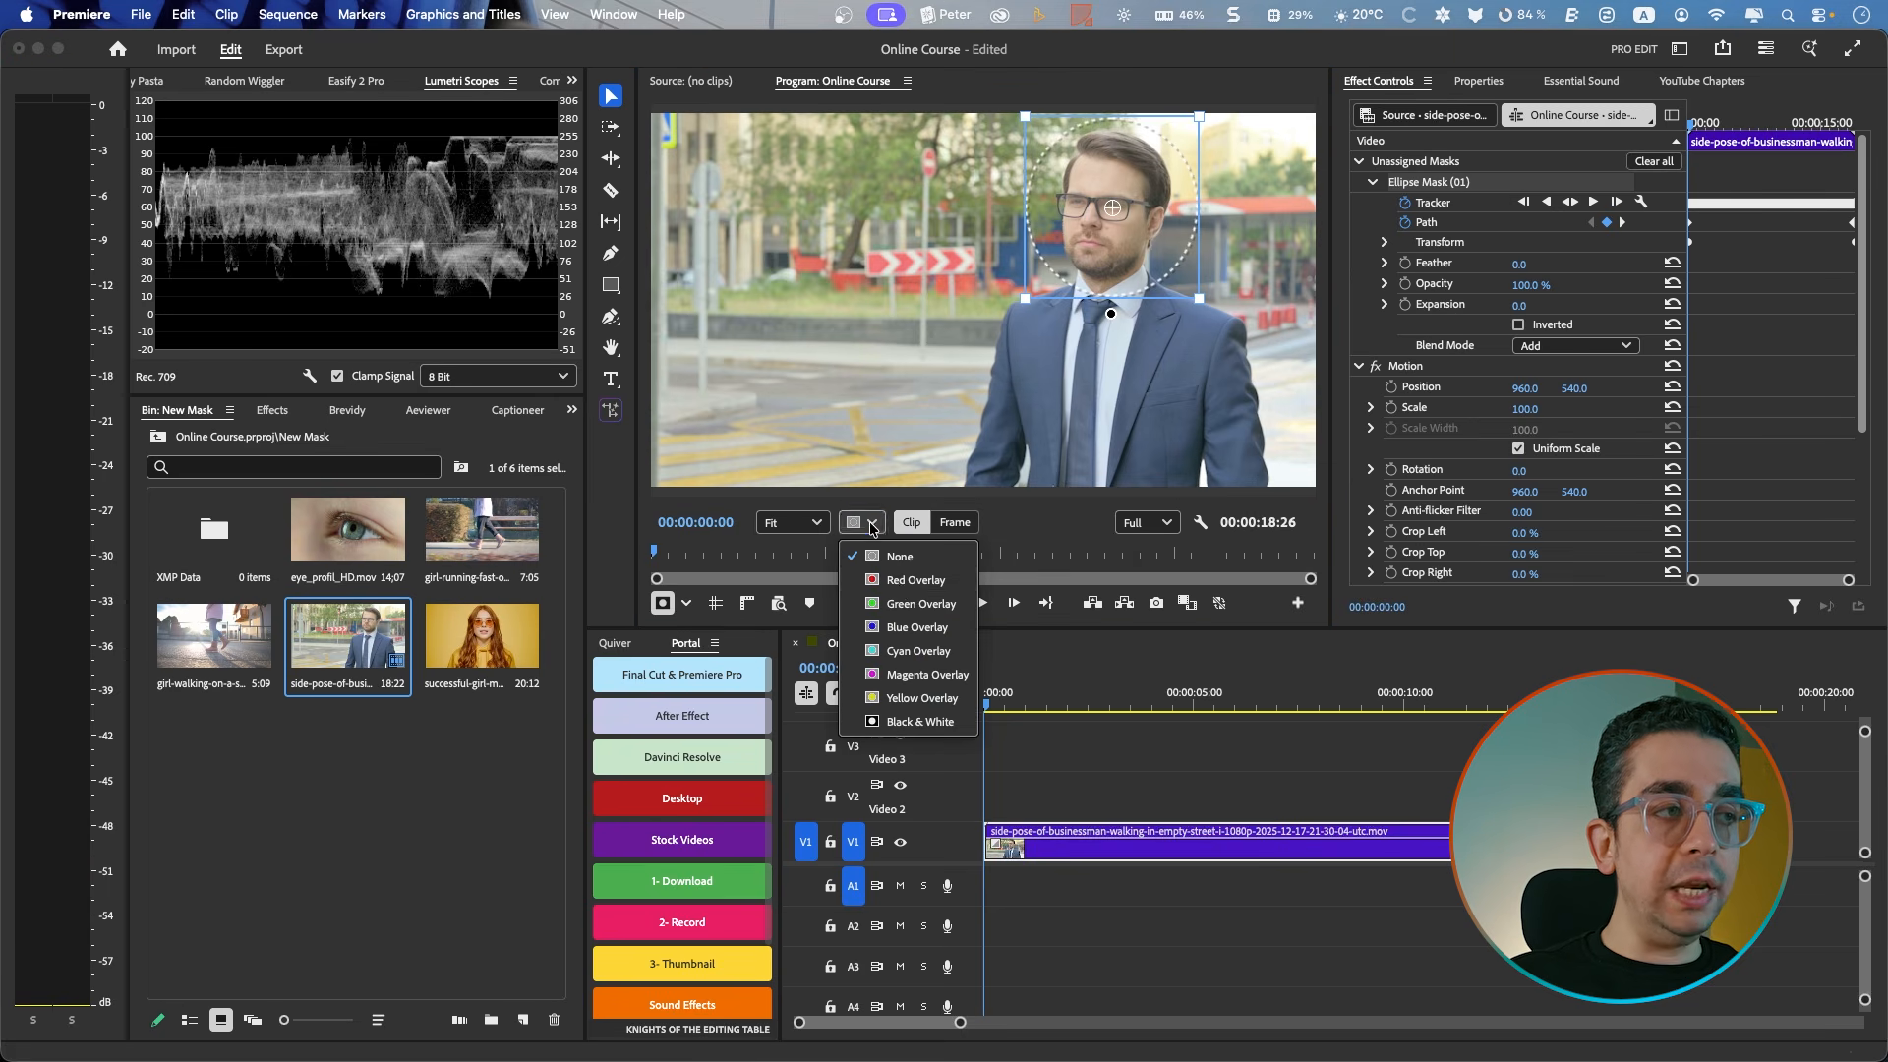
click(900, 584)
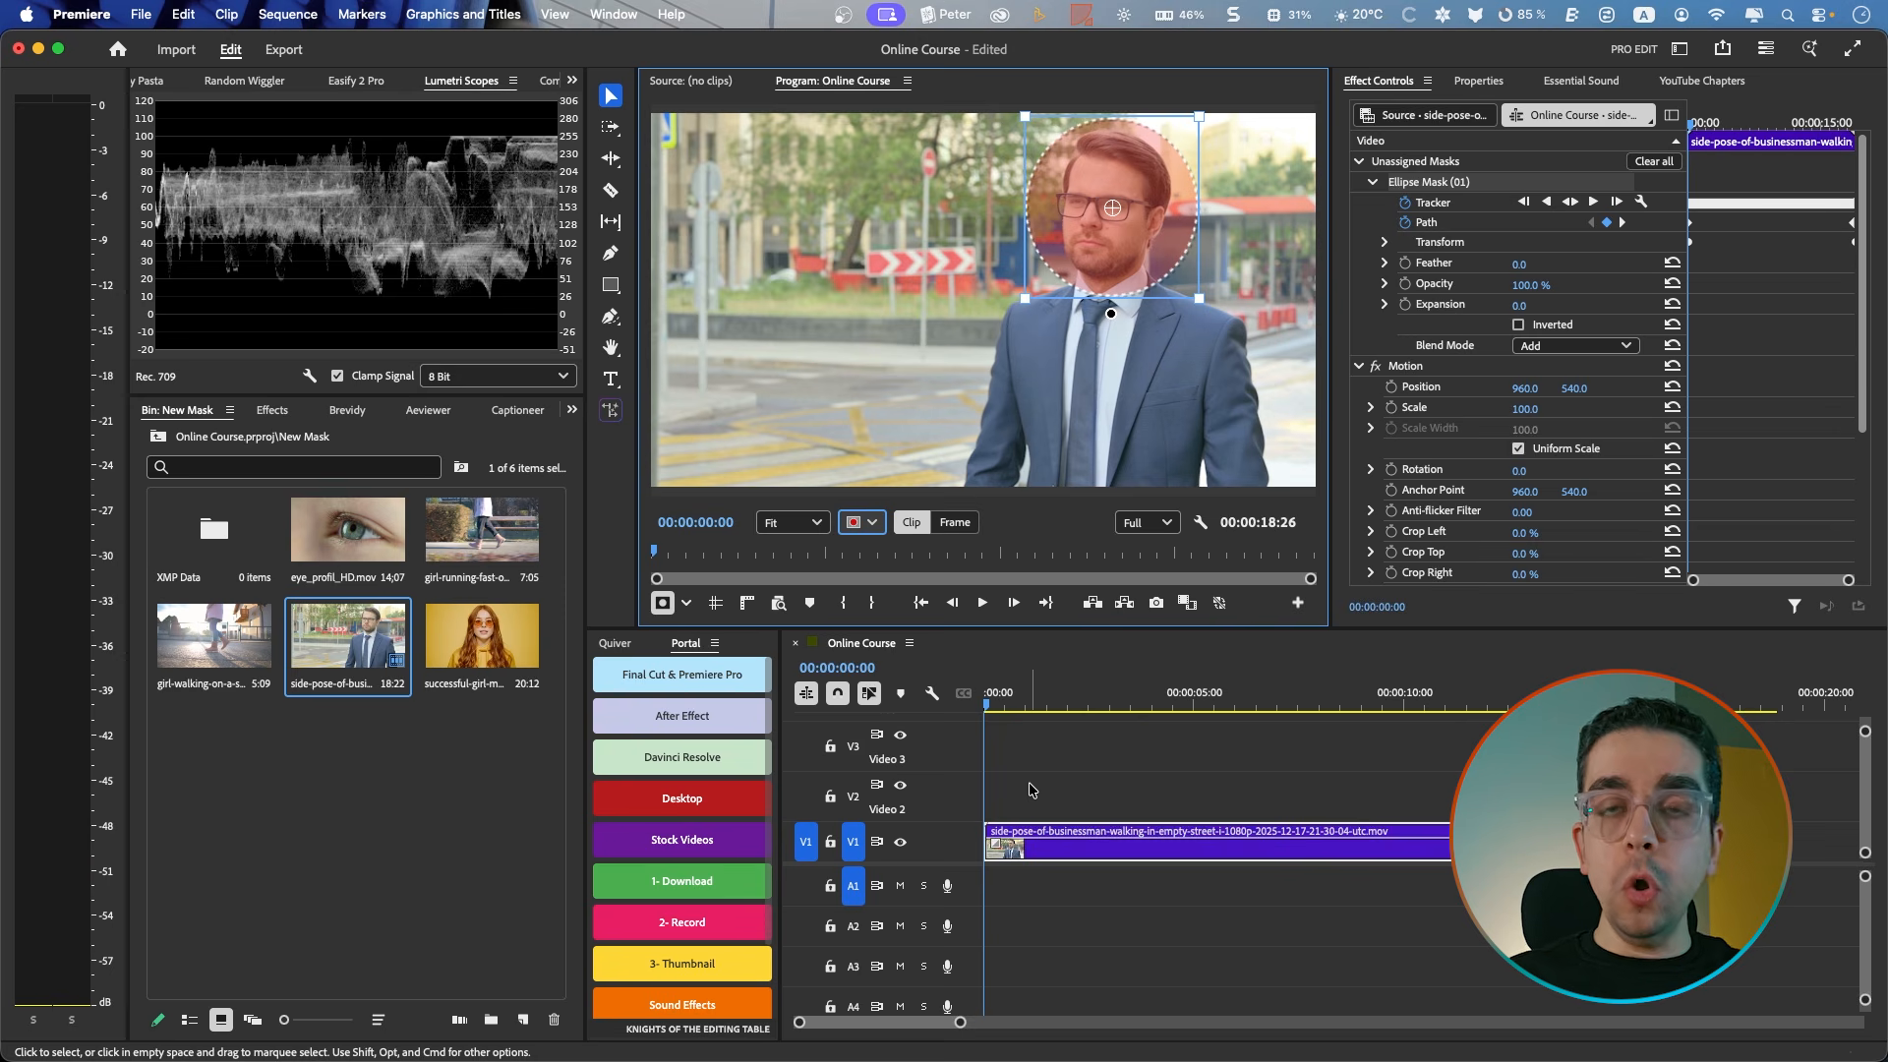
Step: Enlarge the ellipse mask around the man's head at the clip's first frame, keeping mask editing in Clip mode
drag(990, 708, 928, 709)
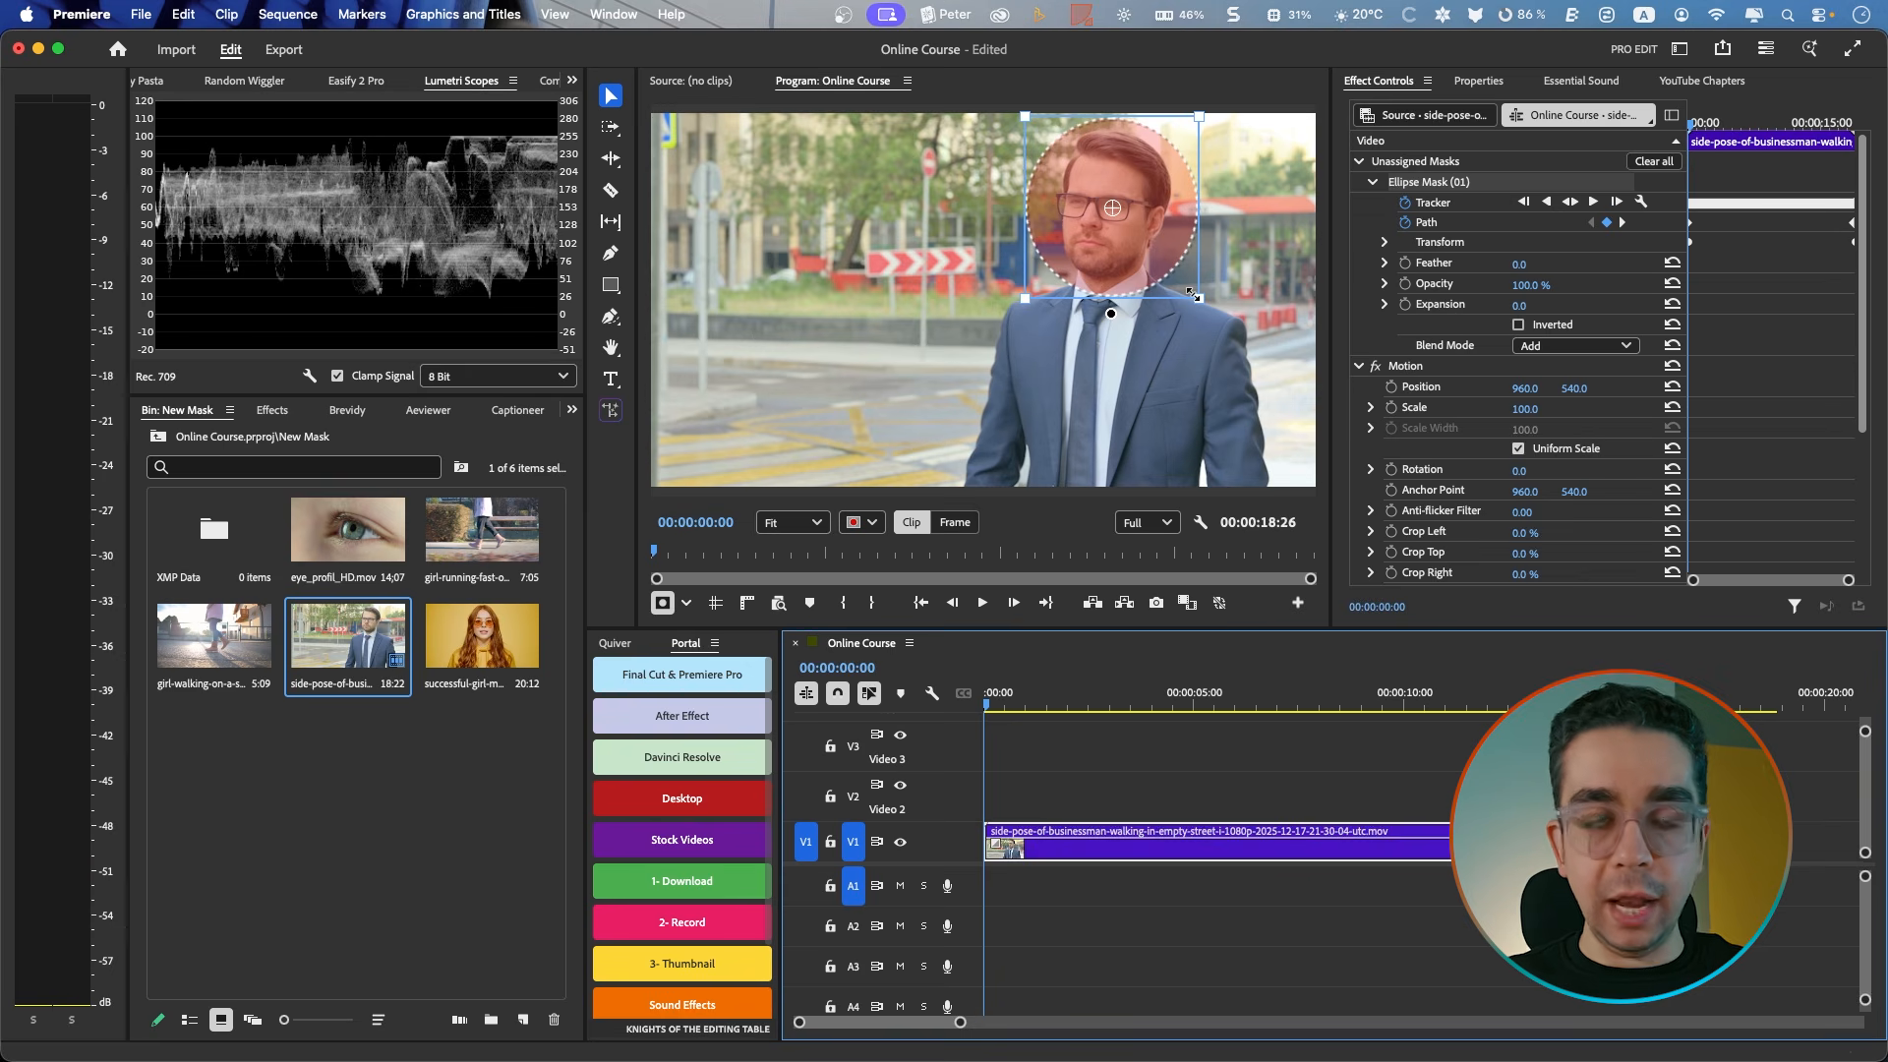
drag(1197, 300, 1223, 325)
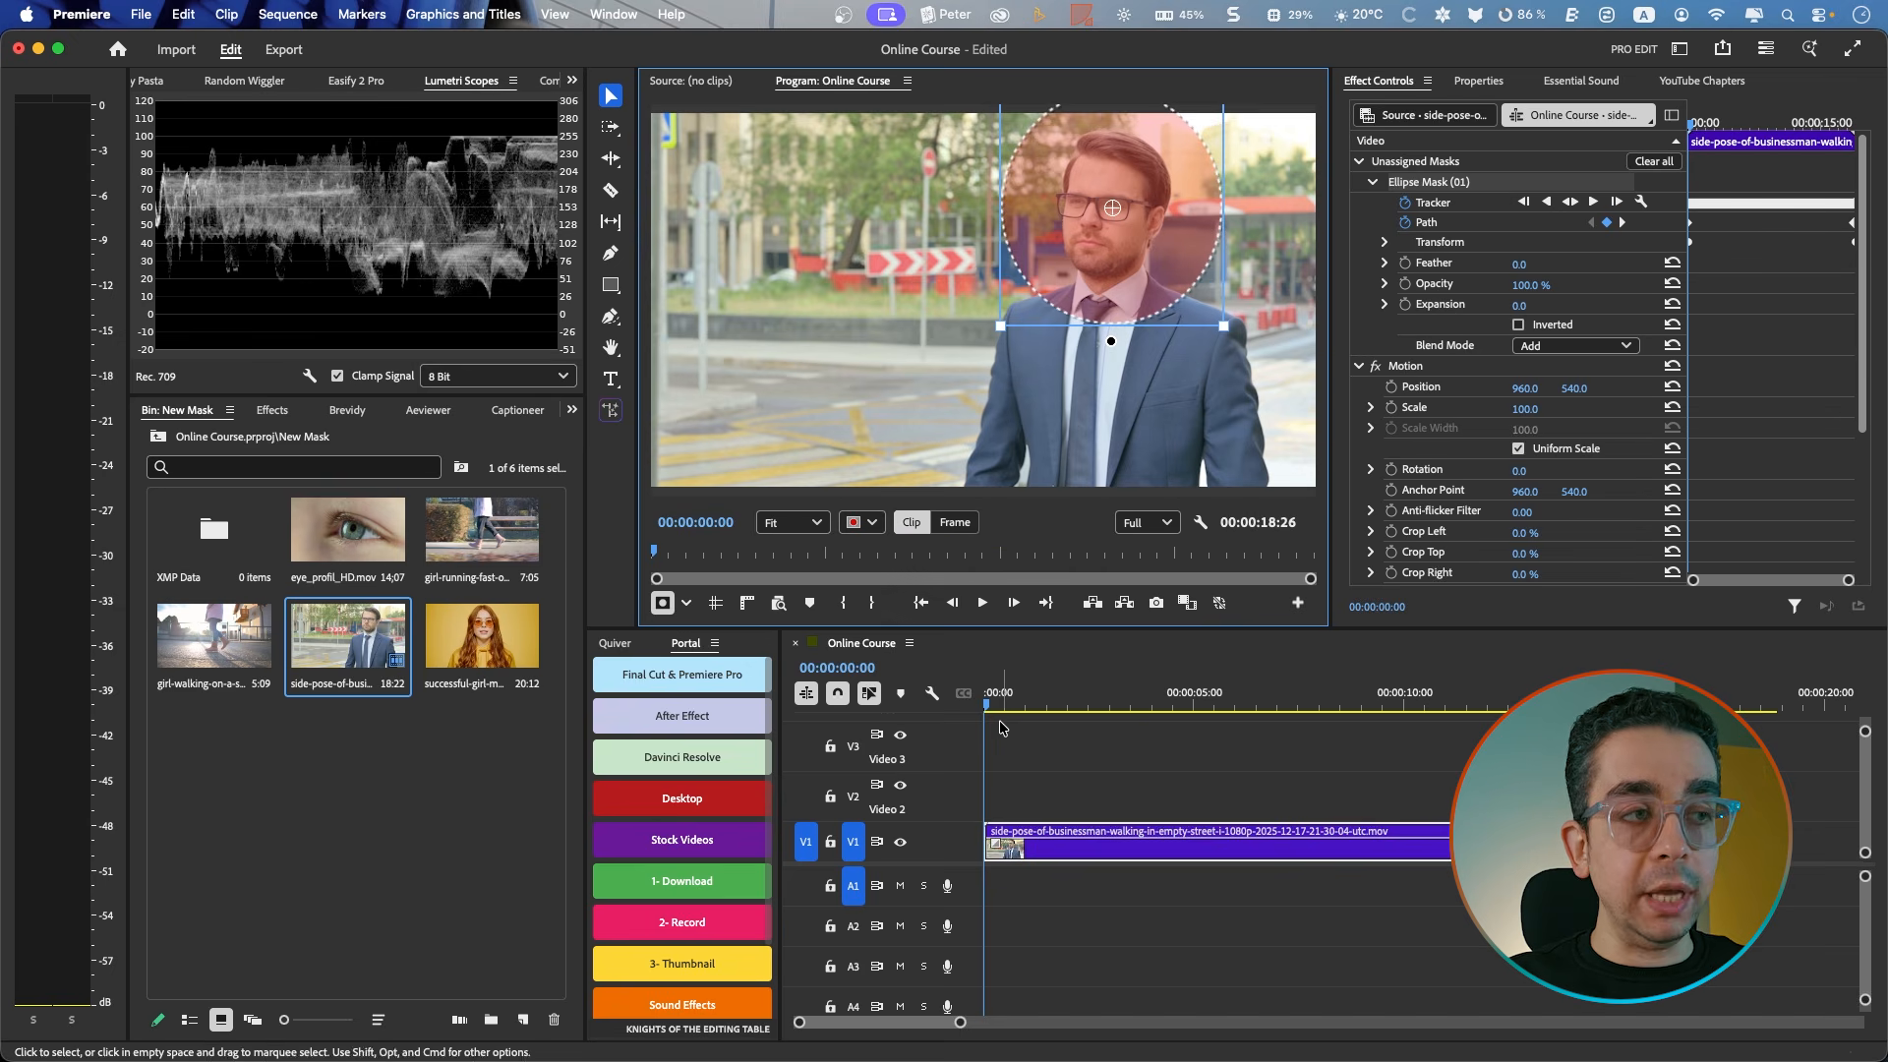
drag(989, 703, 955, 734)
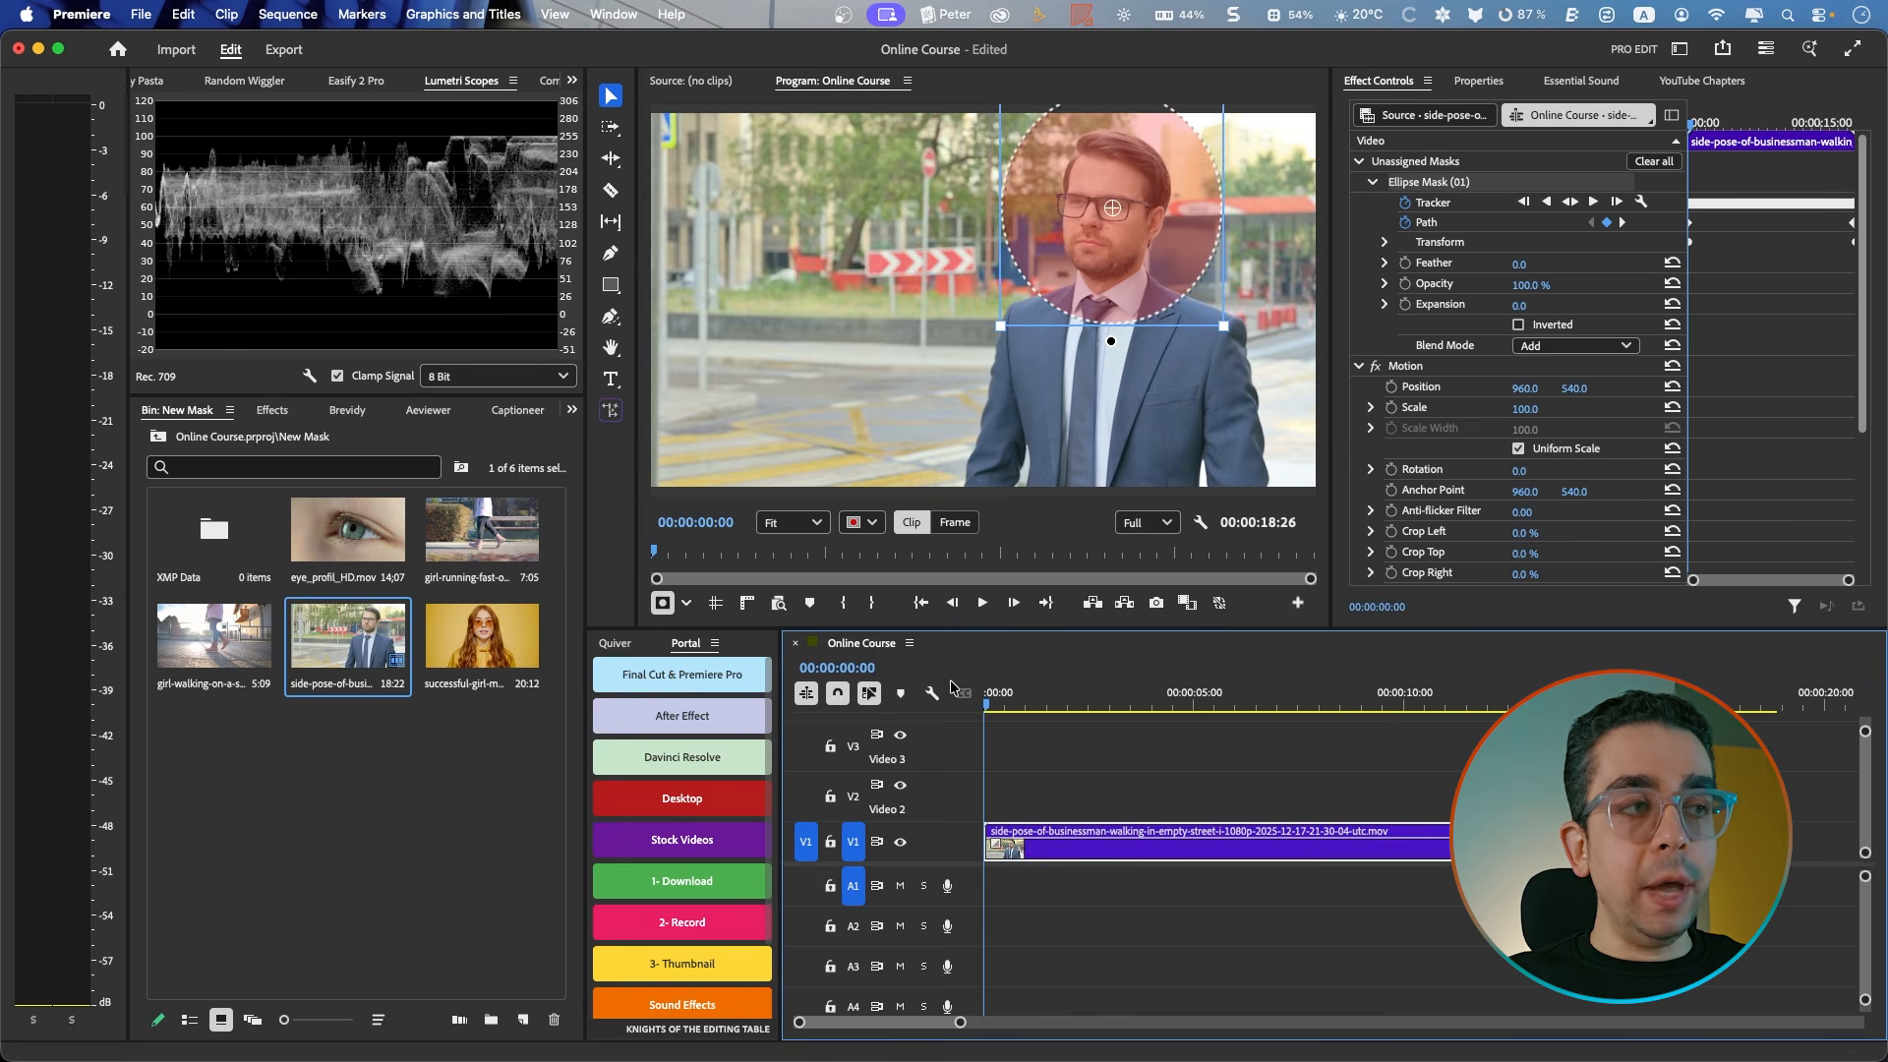
Step: Switch mask editing to Frame, shrink the ellipse around the face at 00:00:03:05, and play the clip from the start
click(954, 522)
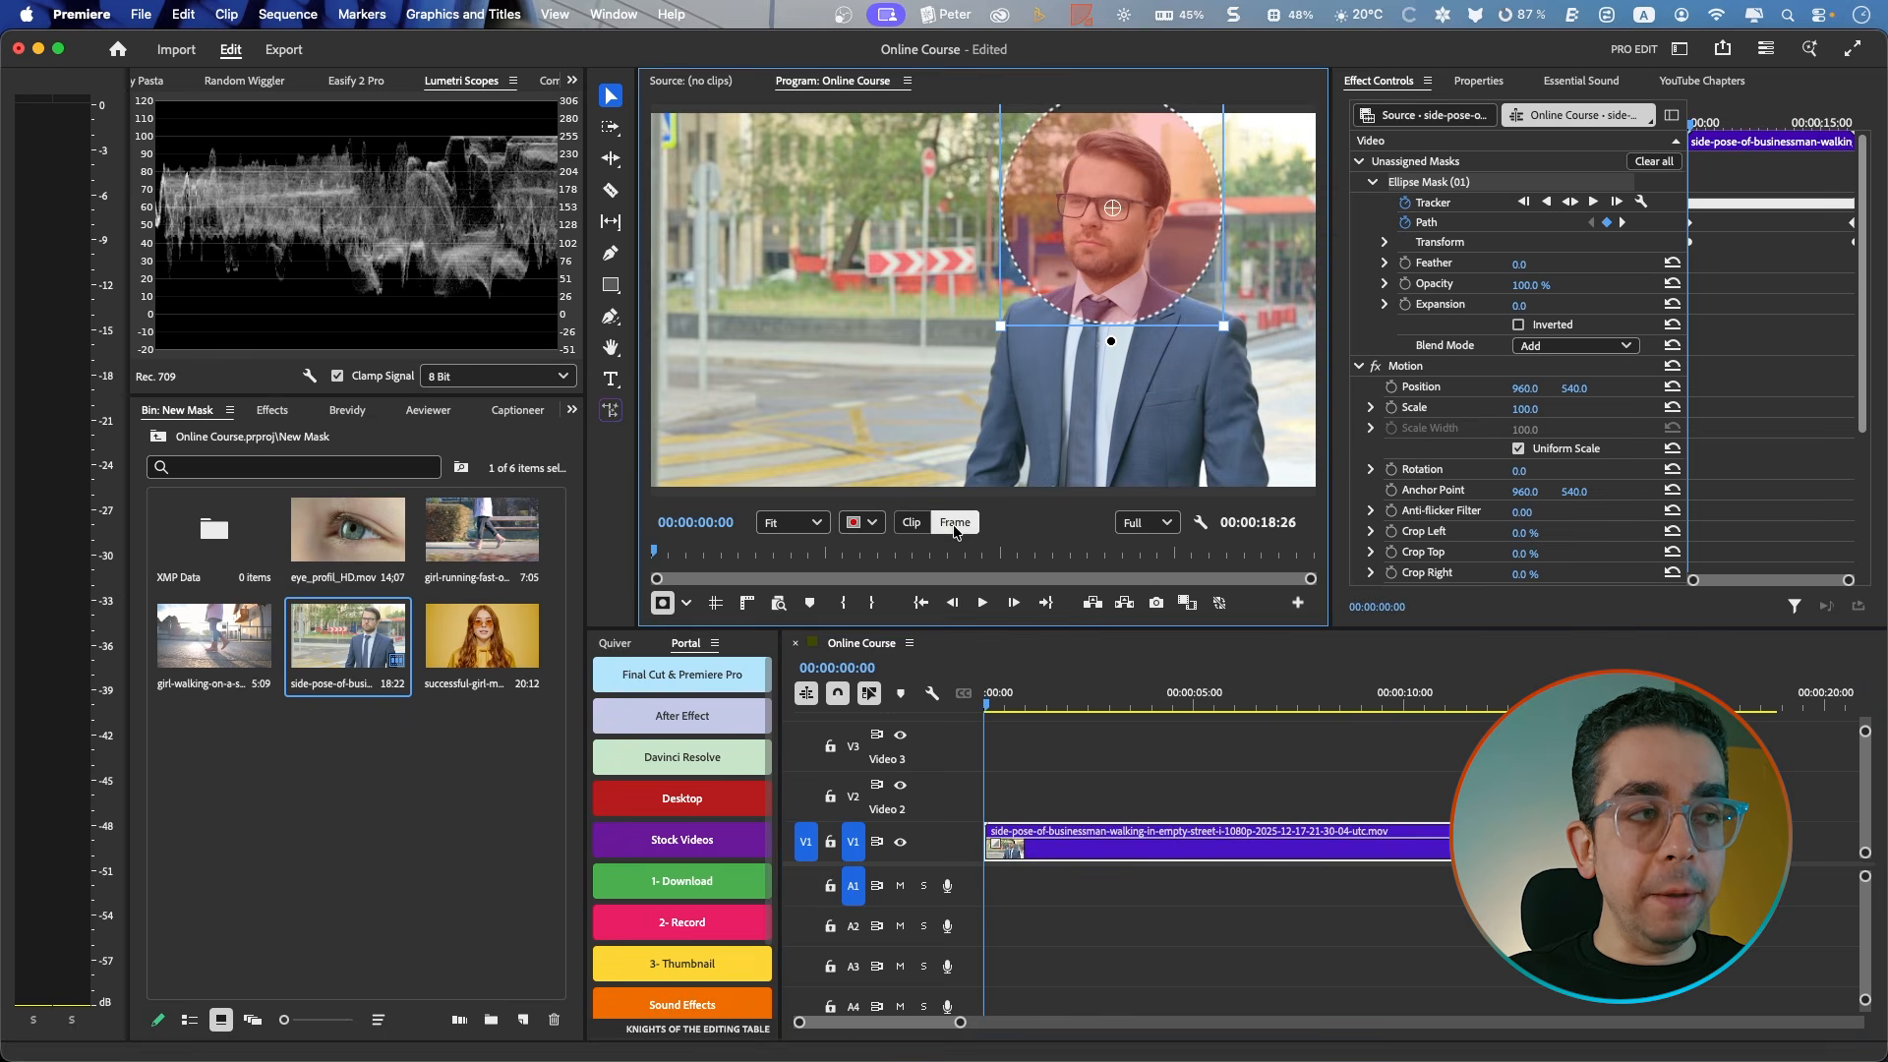
drag(998, 706, 1119, 707)
drag(1192, 351, 1147, 301)
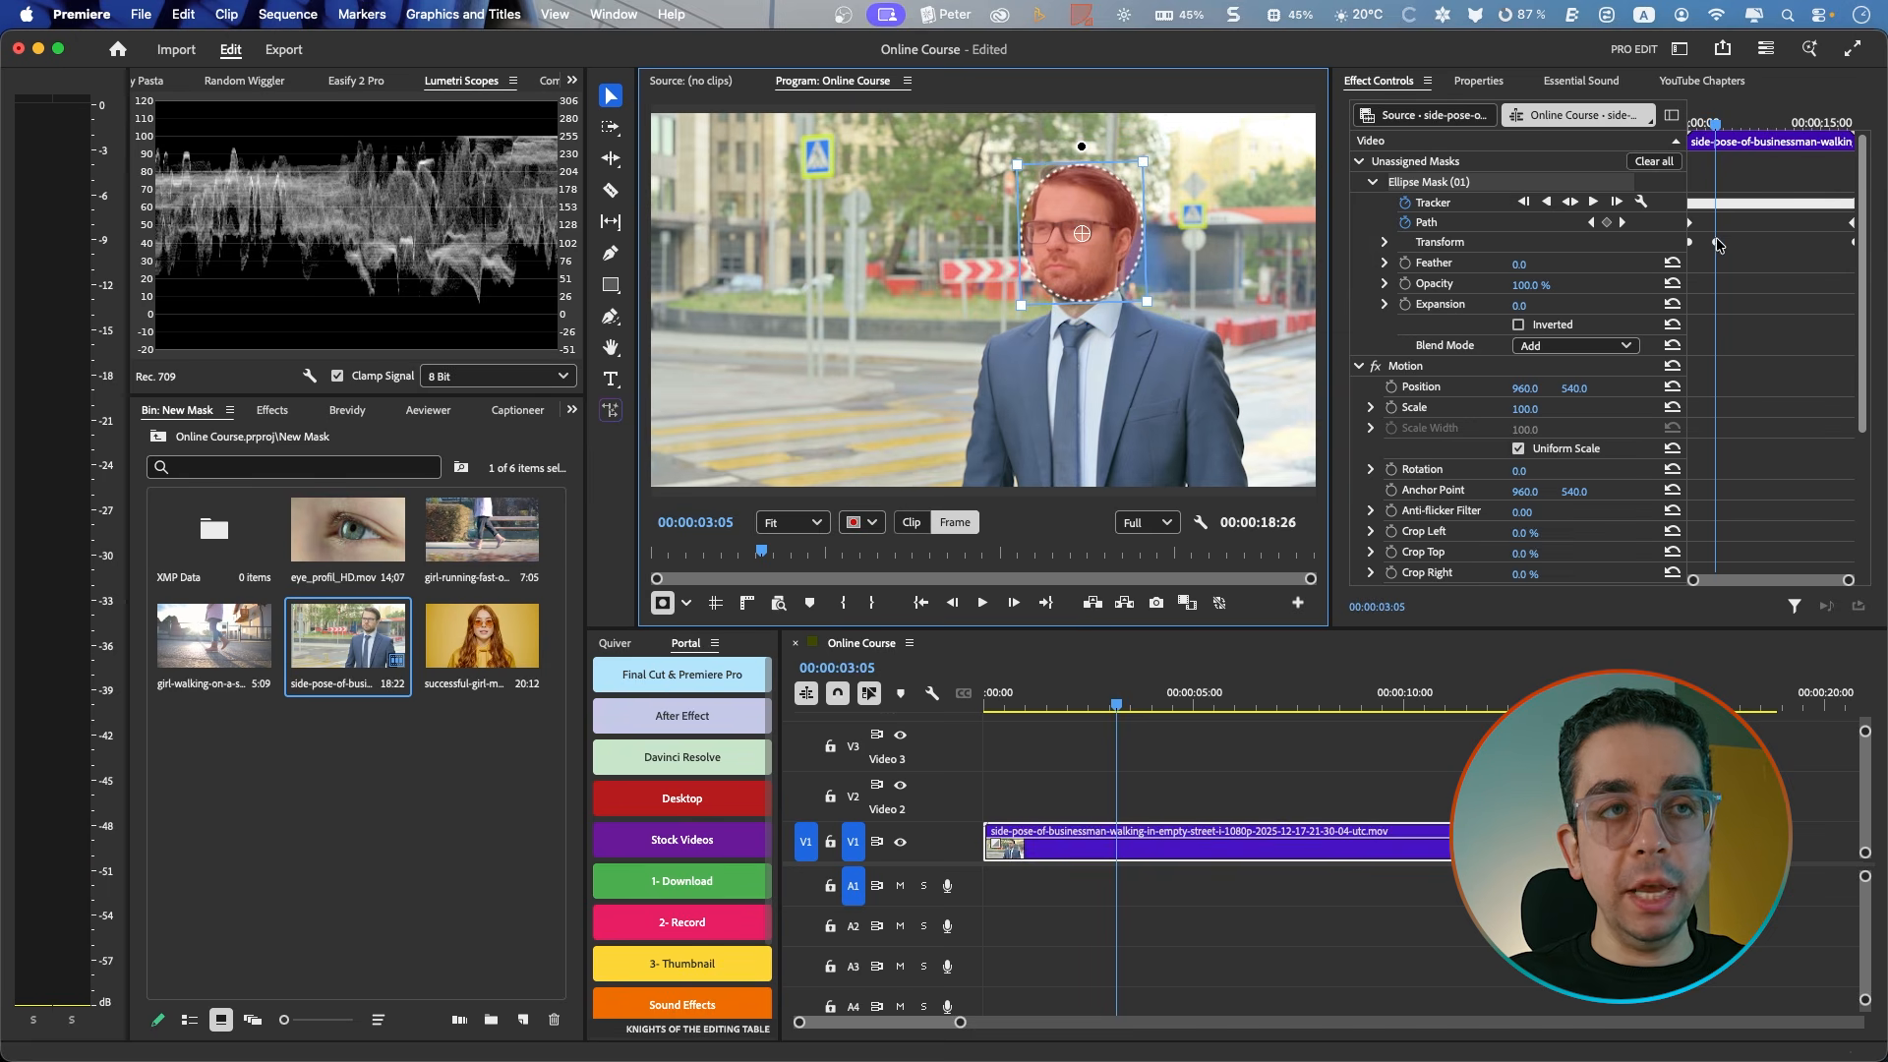
drag(1003, 713, 976, 715)
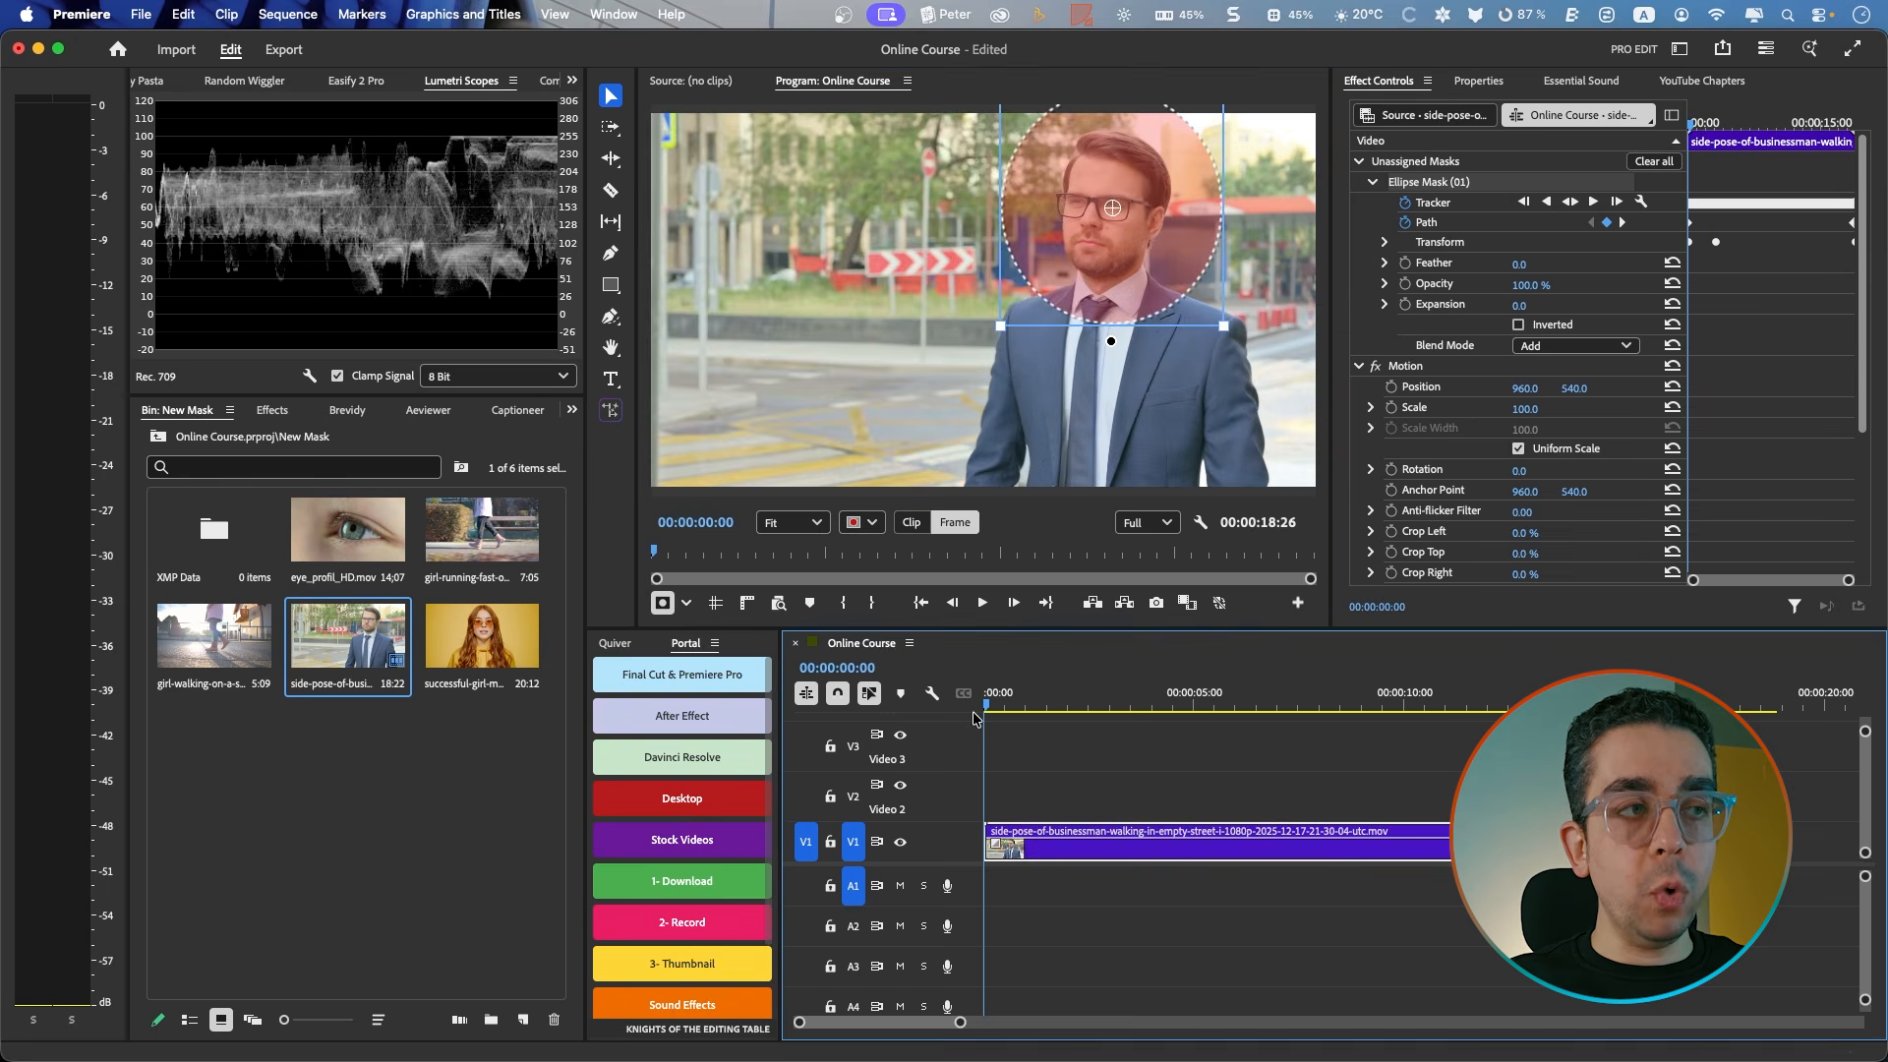
key(space)
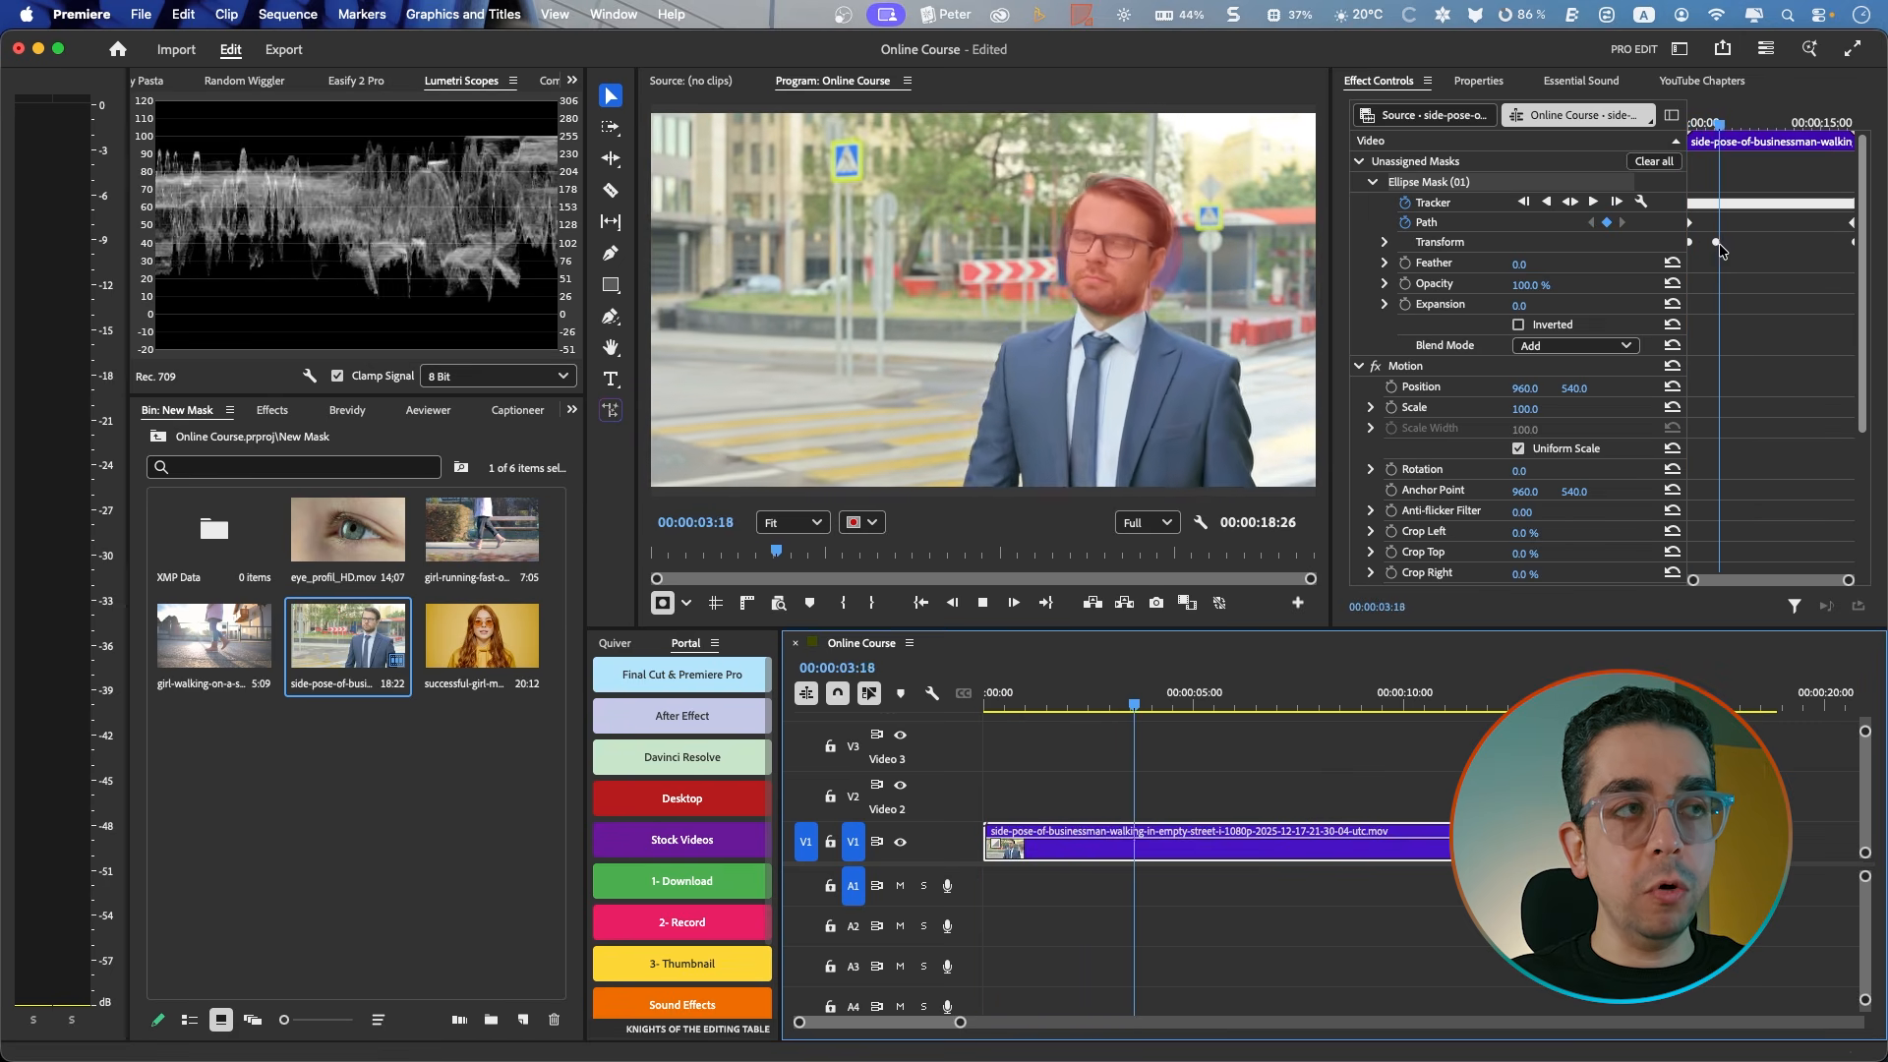
Step: Enlarge the ellipse mask well beyond the man's head at 00:00:08:13 and review the size changes in playback from the start
click(1761, 125)
drag(1762, 125, 1764, 126)
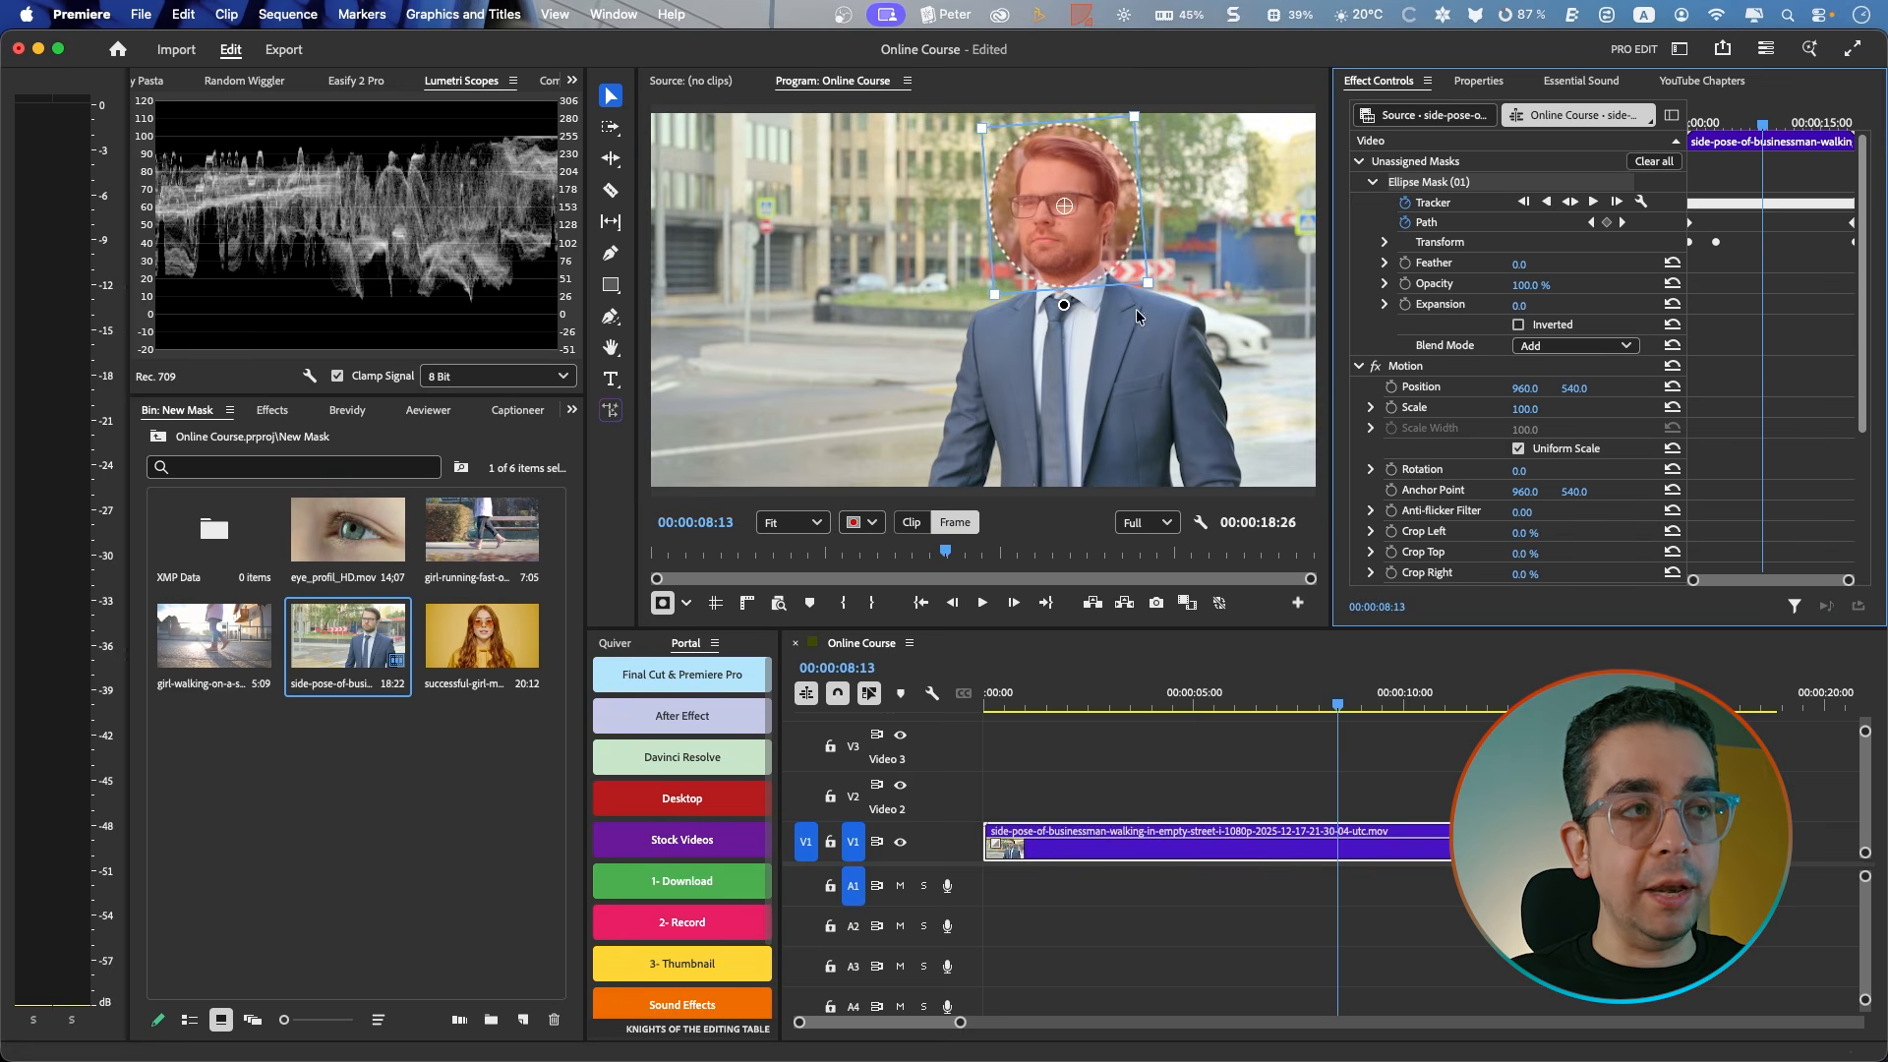
drag(1145, 282, 1217, 317)
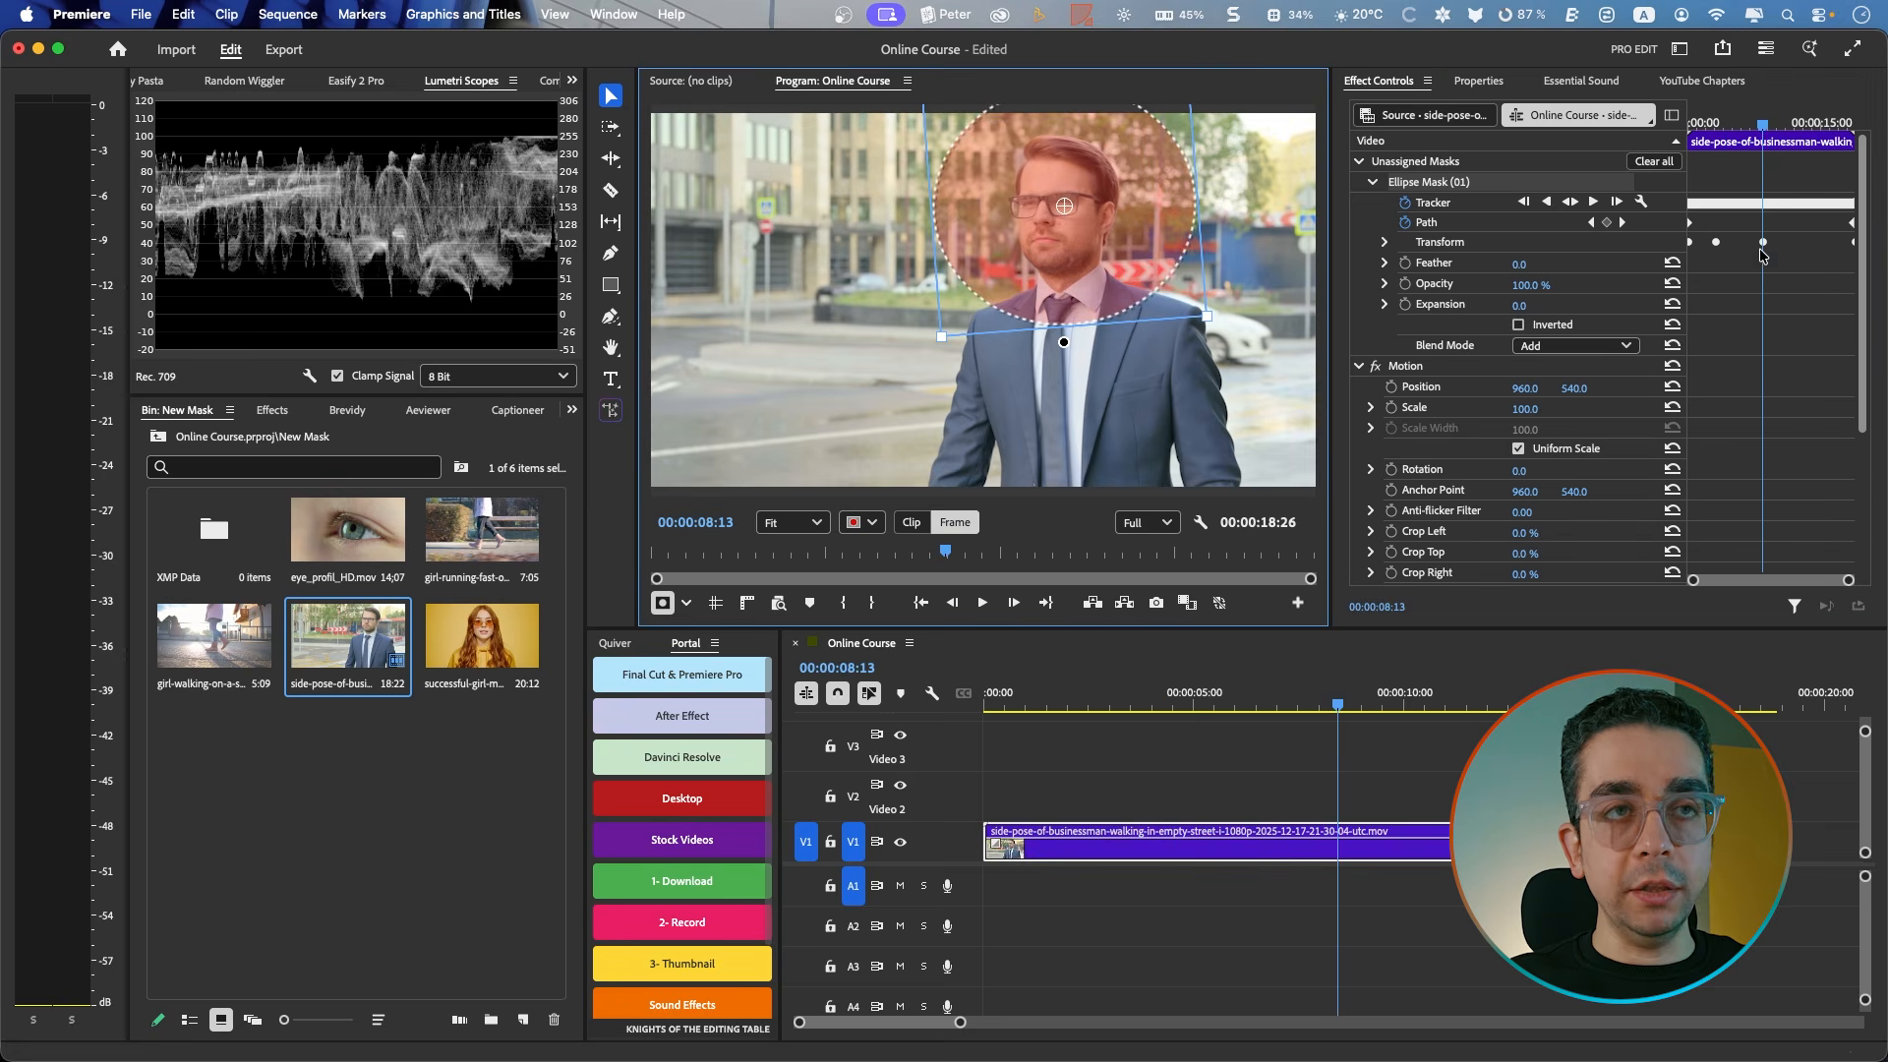
drag(1308, 700, 993, 710)
key(space)
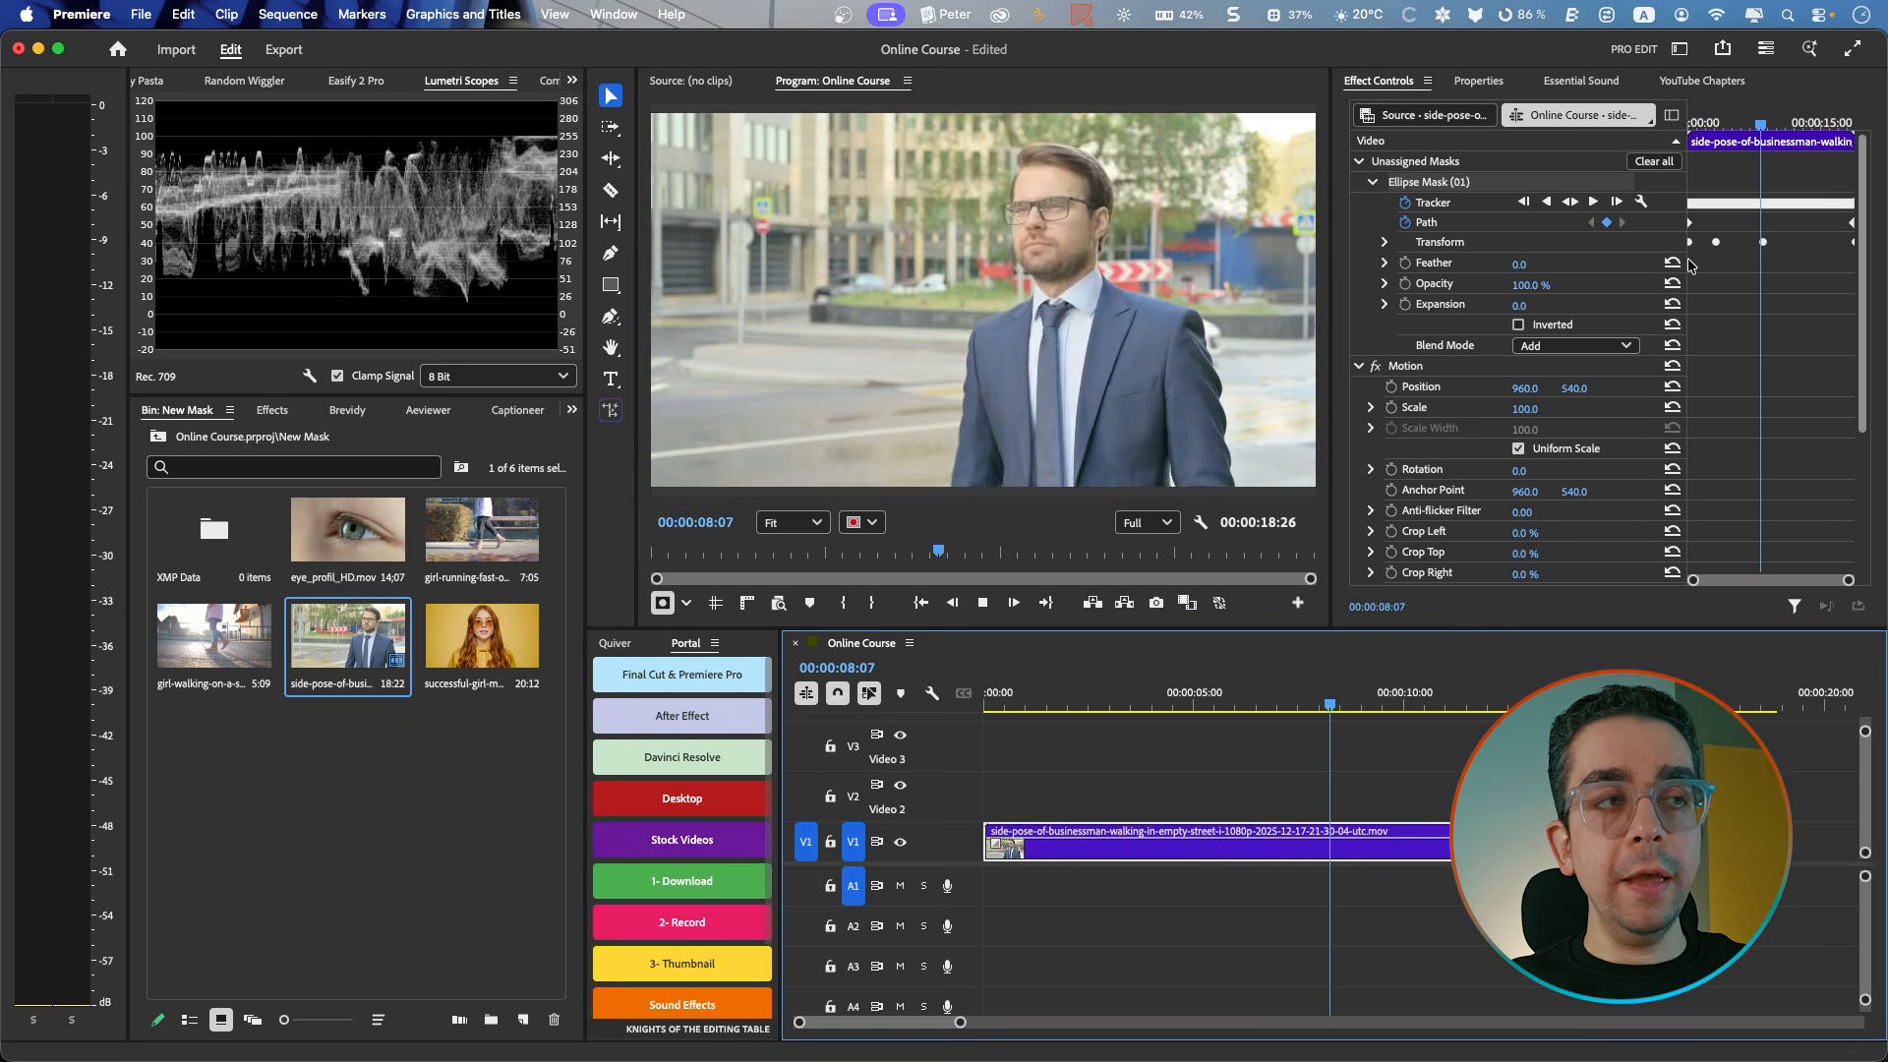
key(space)
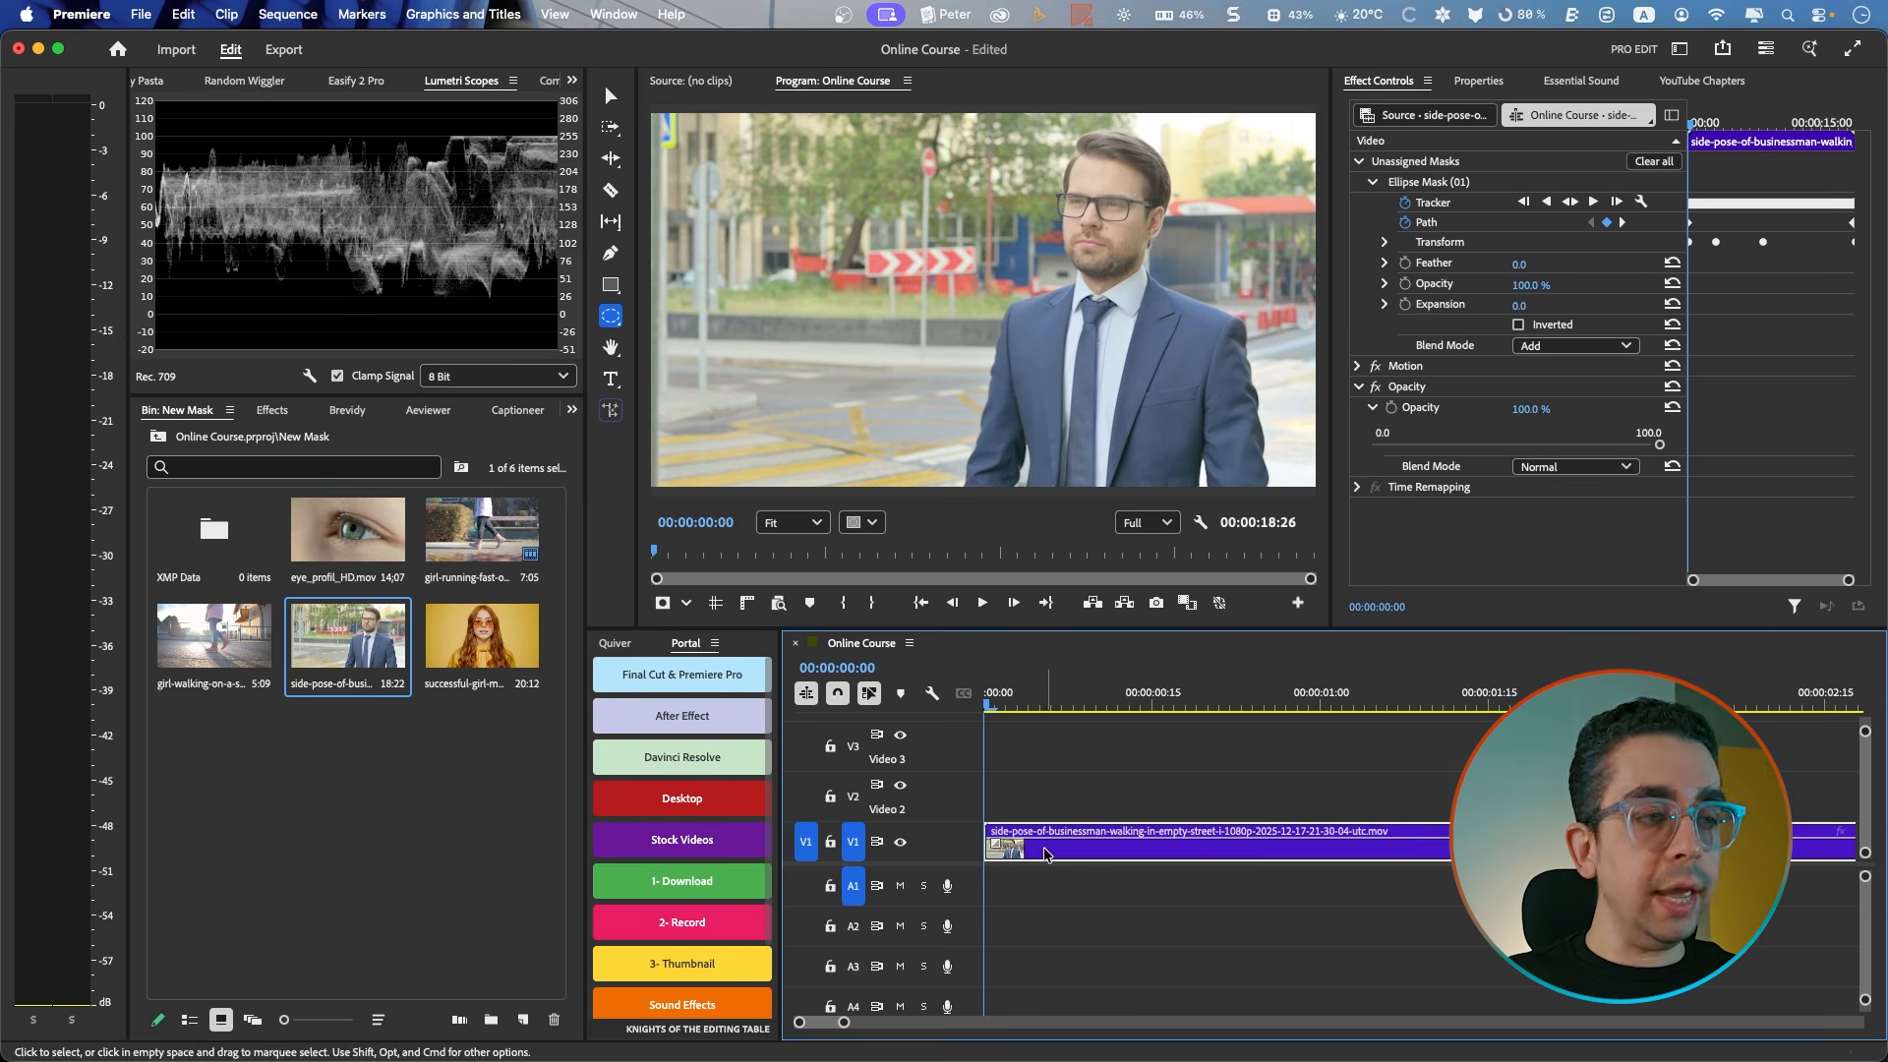
Step: Replace the businessman clip on V1 with the girl-running clip, keeping the existing sequence settings
key(Delete)
drag(452, 549, 951, 854)
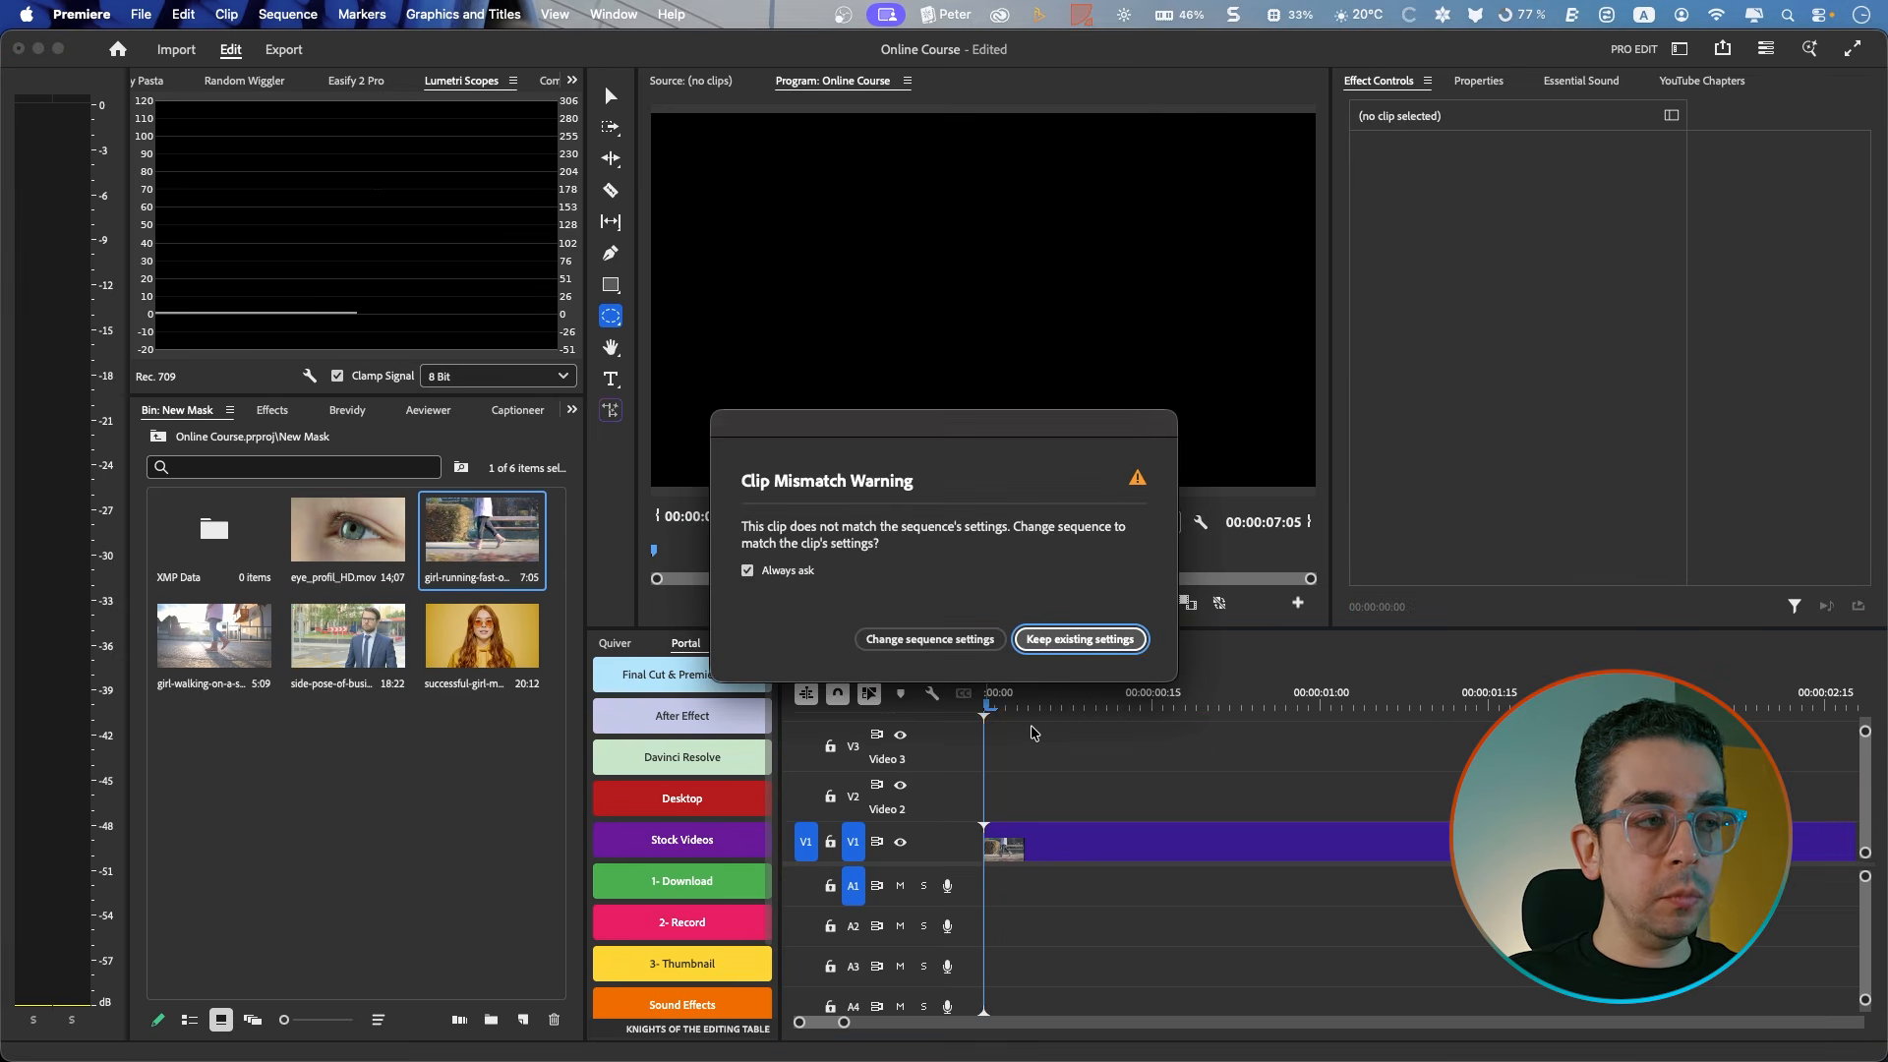
click(1081, 638)
Step: Cut the girl-running clip at 00:00:00:25, after the pole has passed, and delete the part after the cut
click(995, 702)
drag(995, 702, 1173, 710)
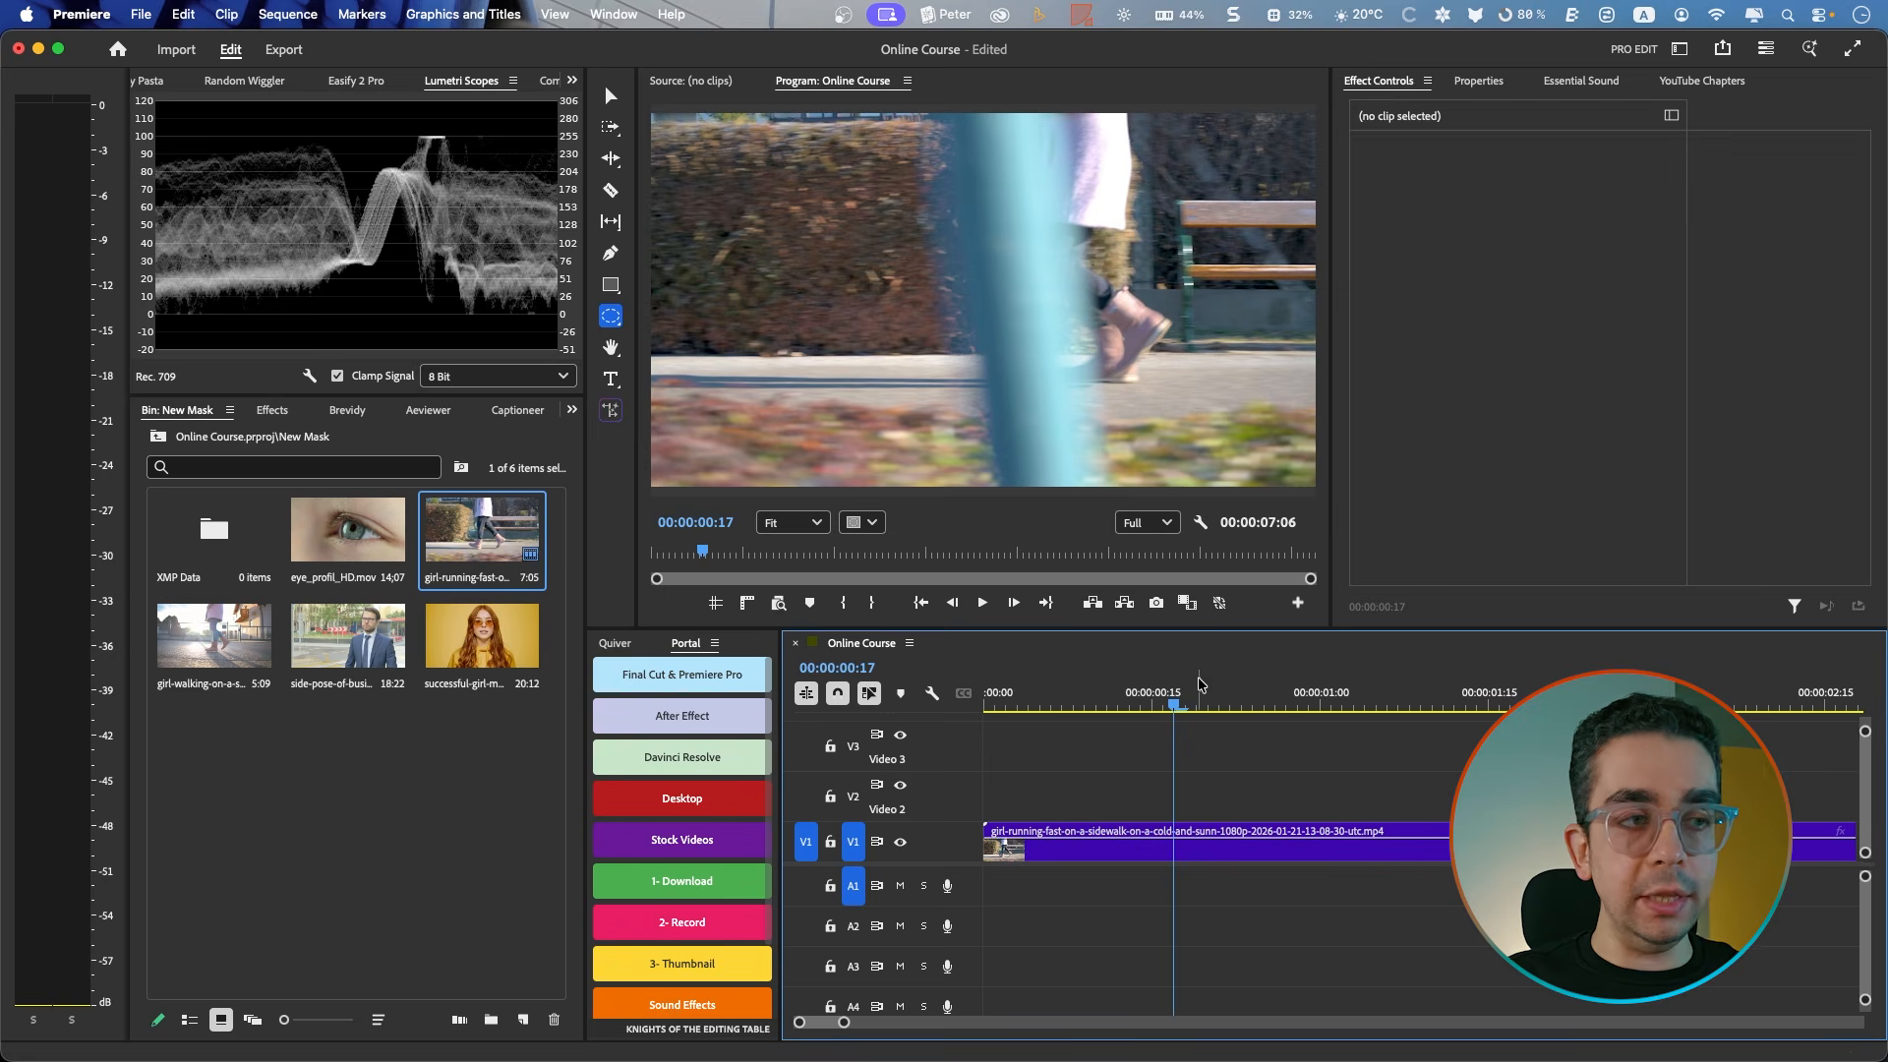
drag(1173, 702, 1265, 702)
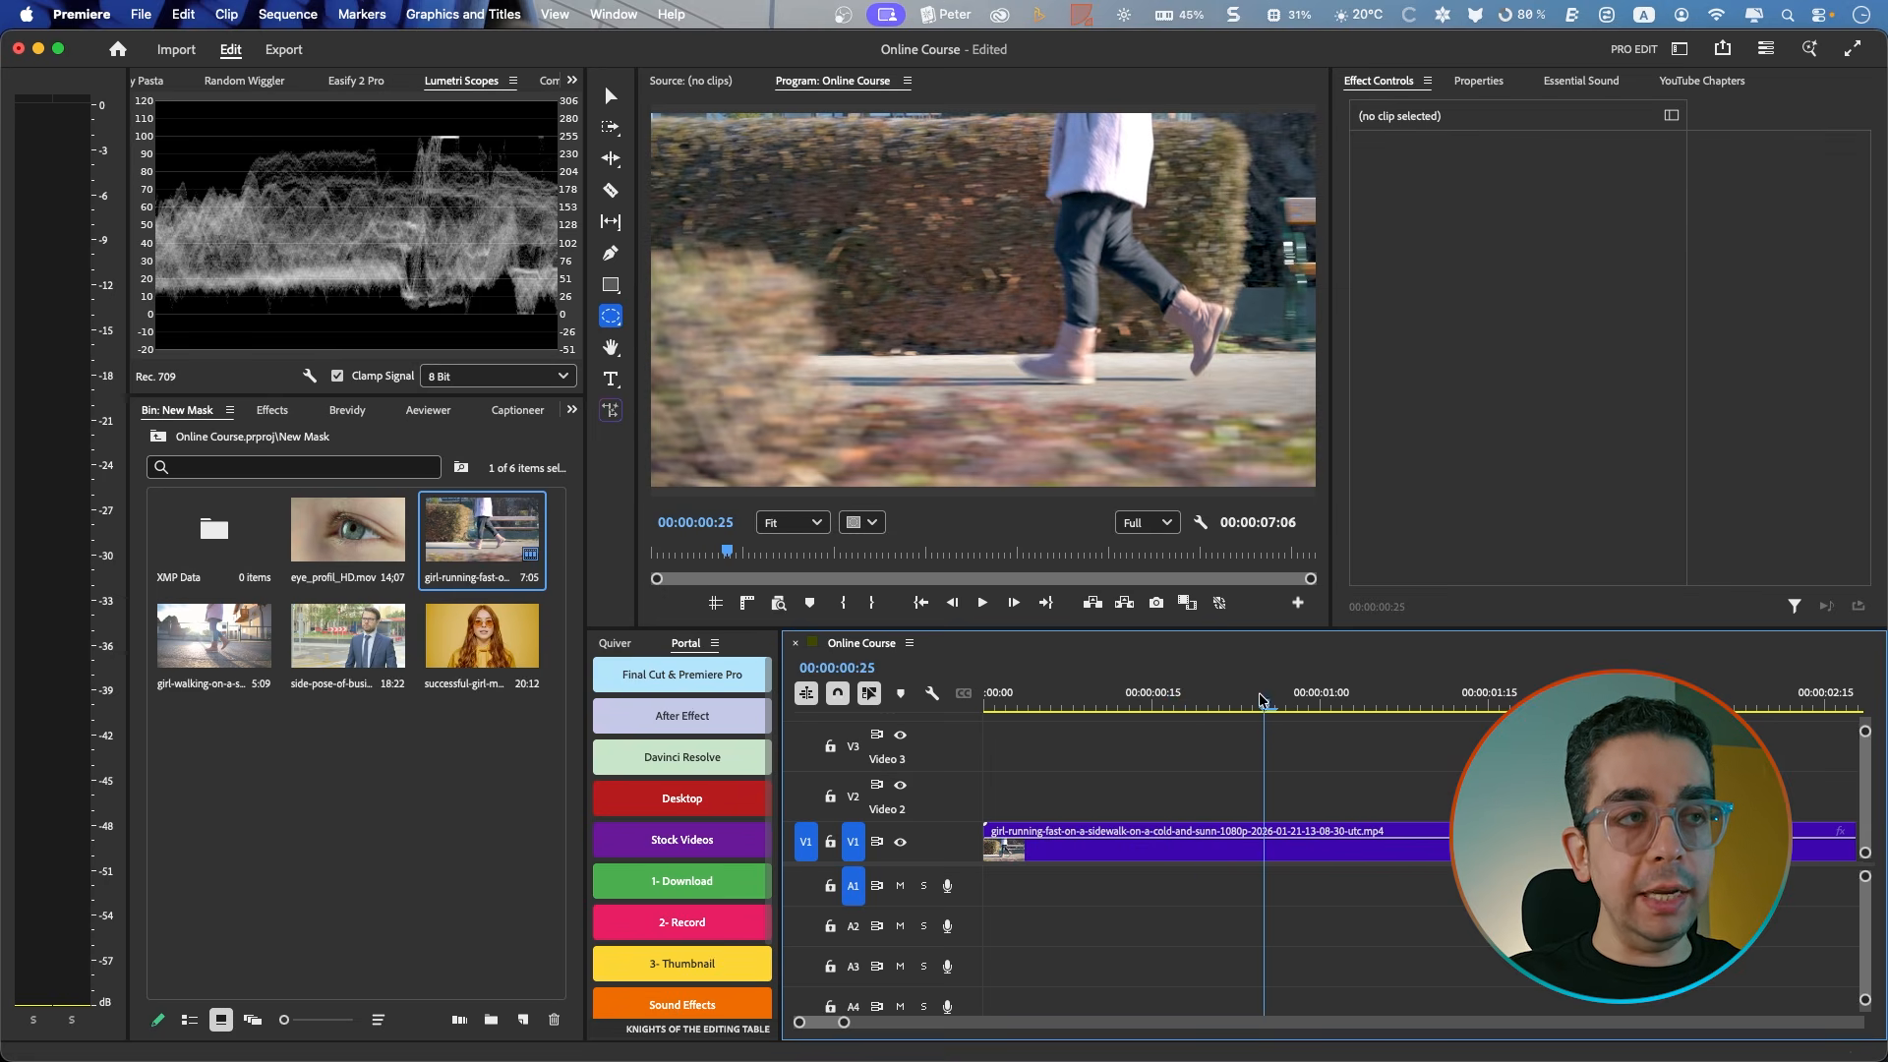
click(1326, 851)
key(super+k)
click(1357, 851)
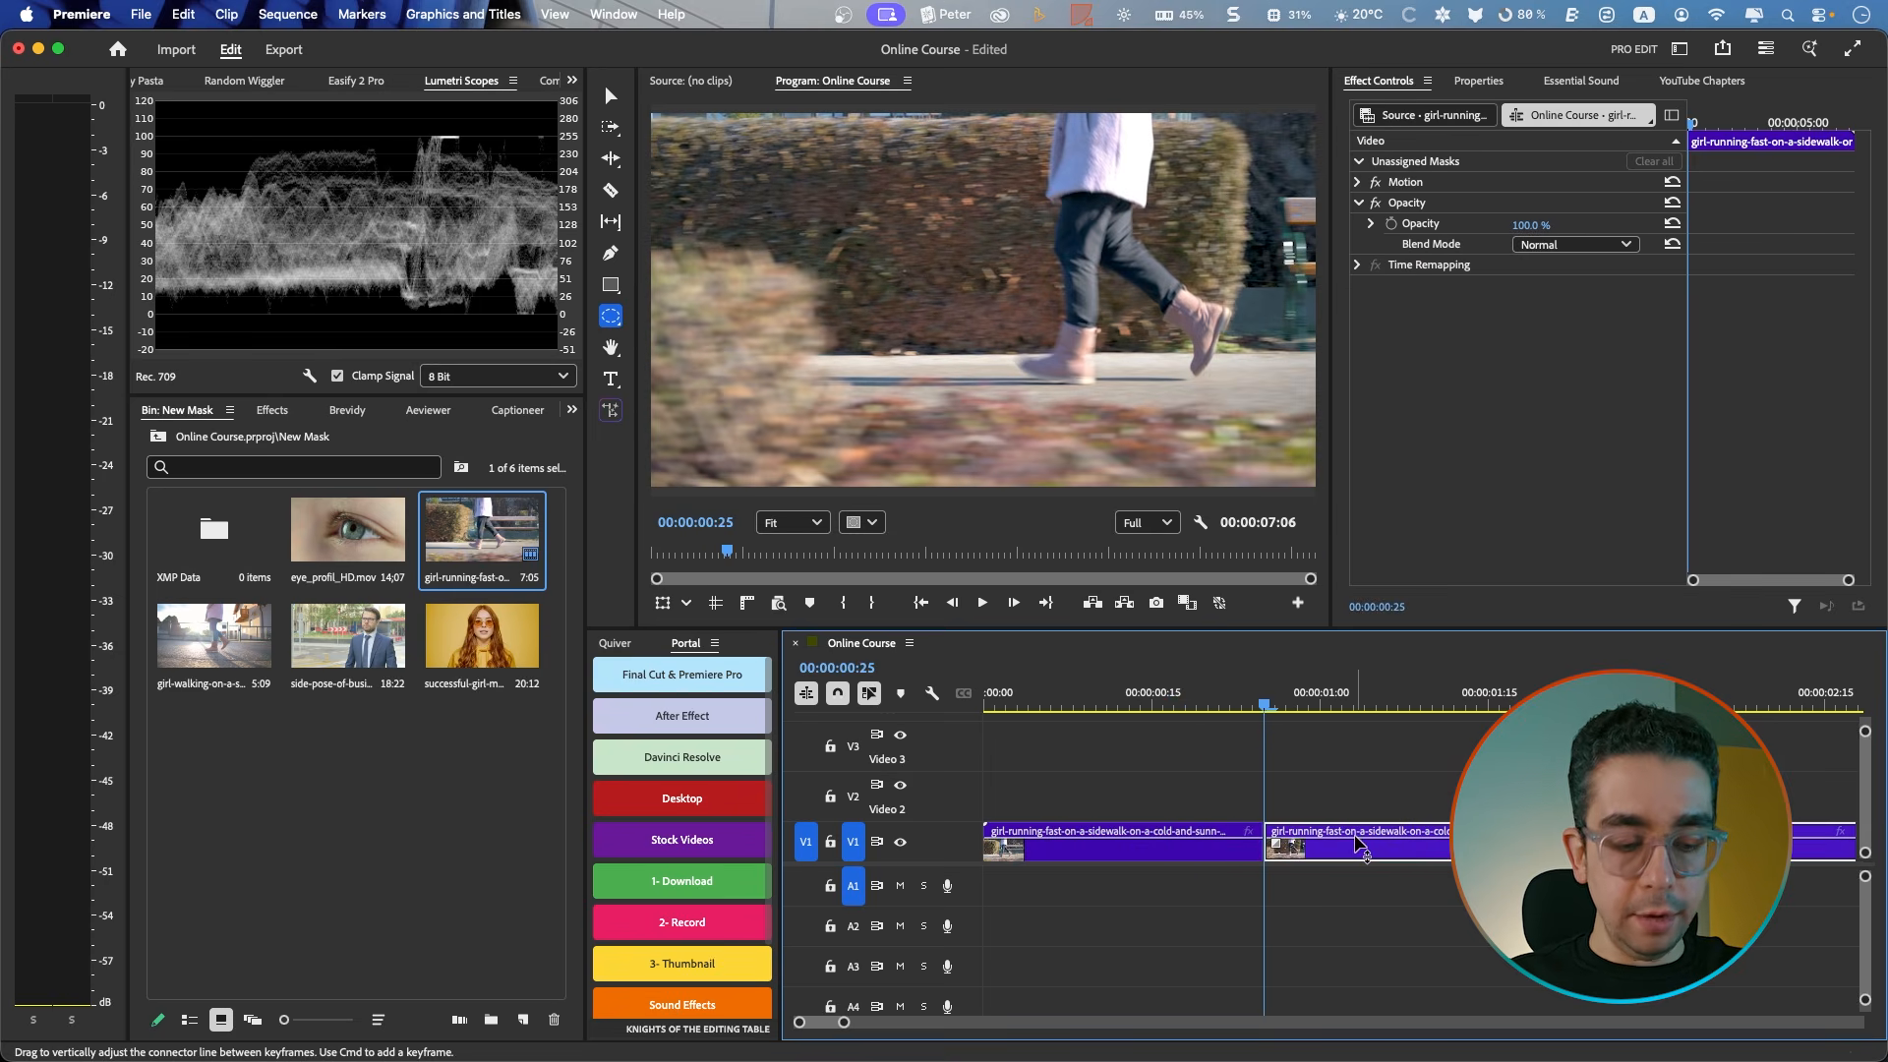
key(Delete)
Step: Draw a closed pen mask on the girl-running clip at 00:00:00:18, following the pole's left edge and enclosing the area left of it
mouse_move(1227, 704)
mouse_down()
mouse_move(1041, 700)
mouse_move(1195, 700)
mouse_up()
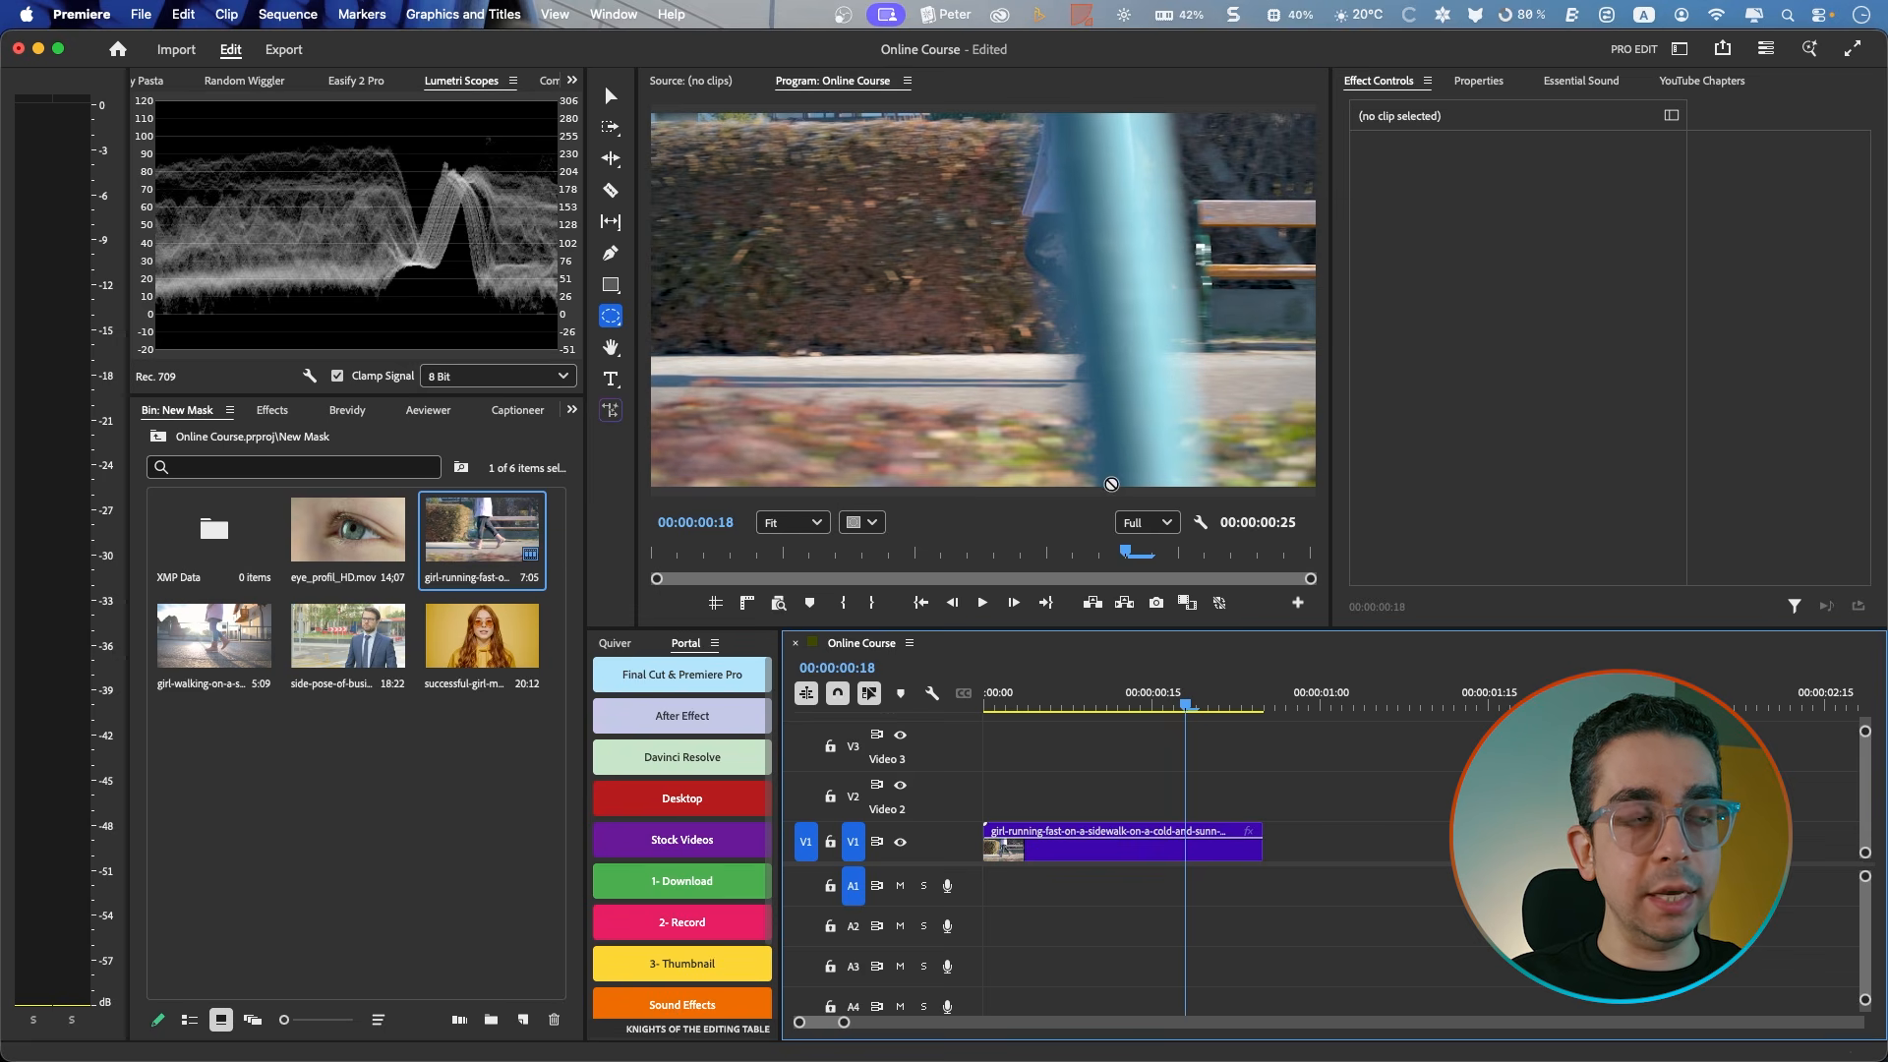
scroll(1087, 374, down, 5)
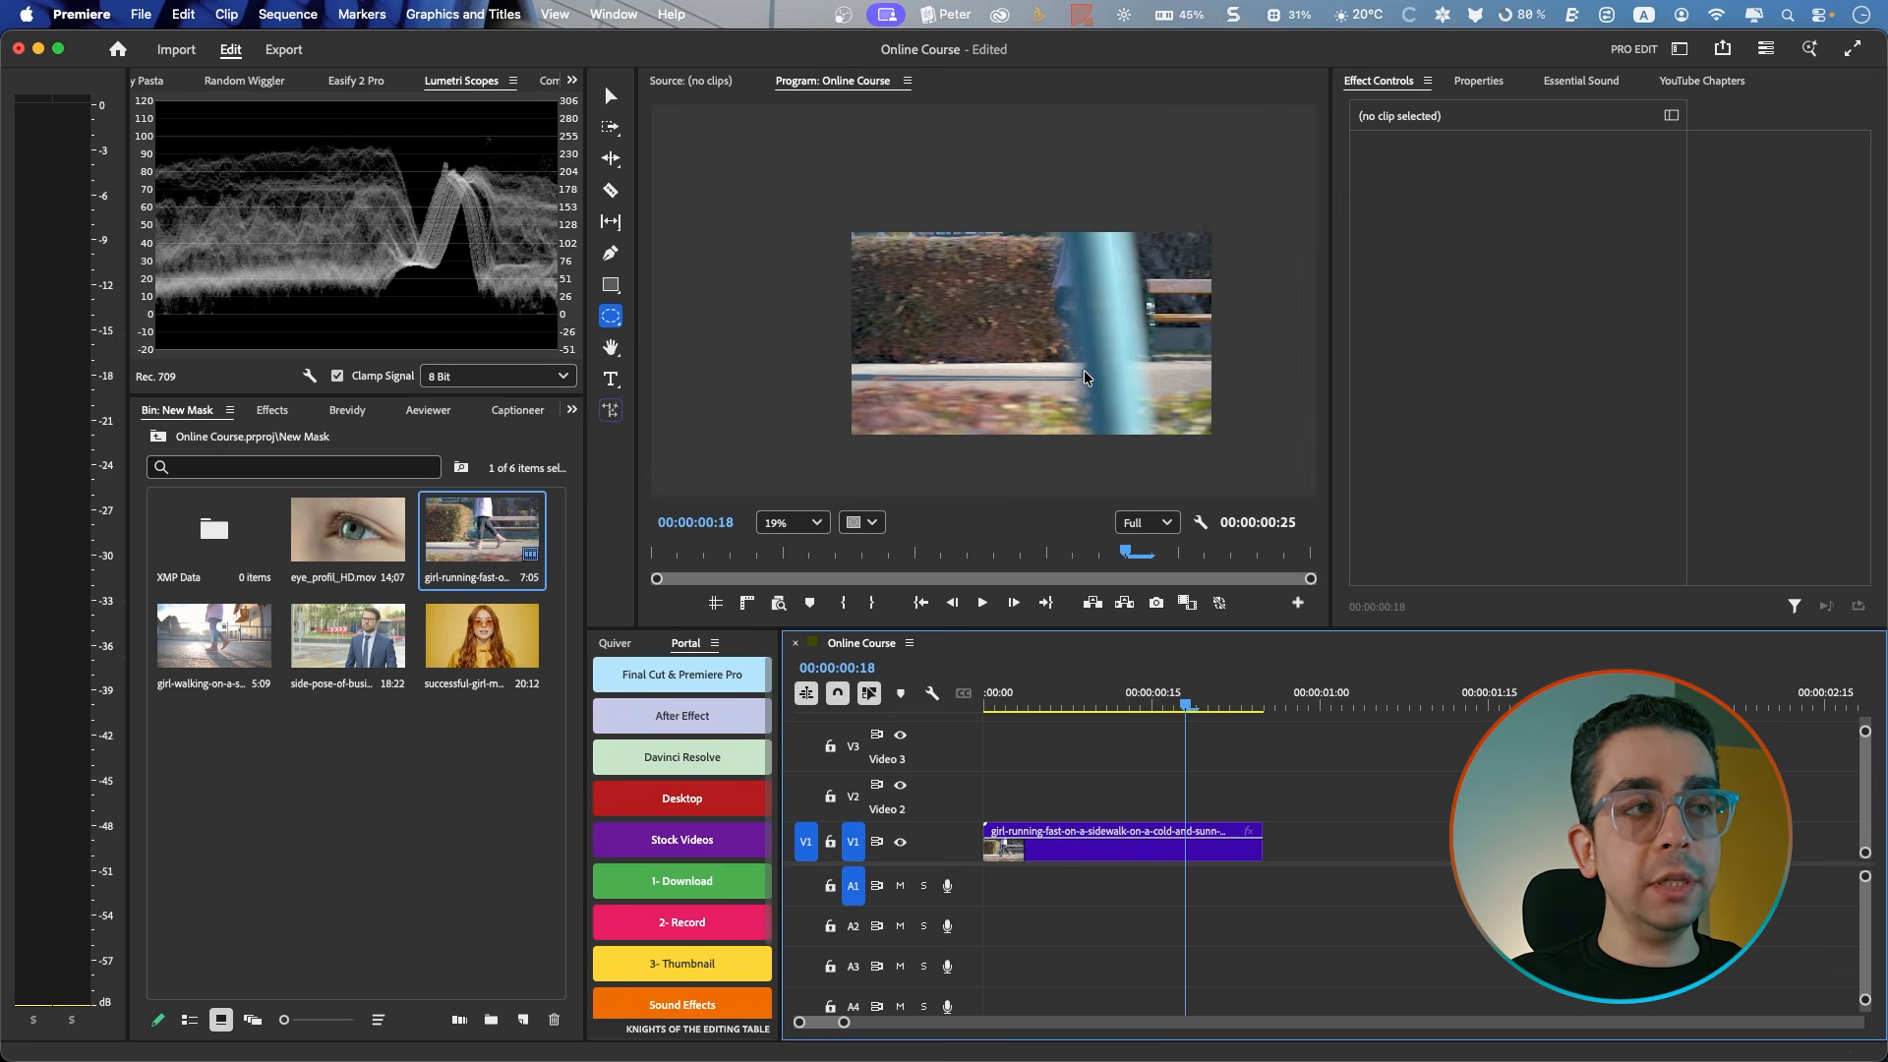
click(614, 318)
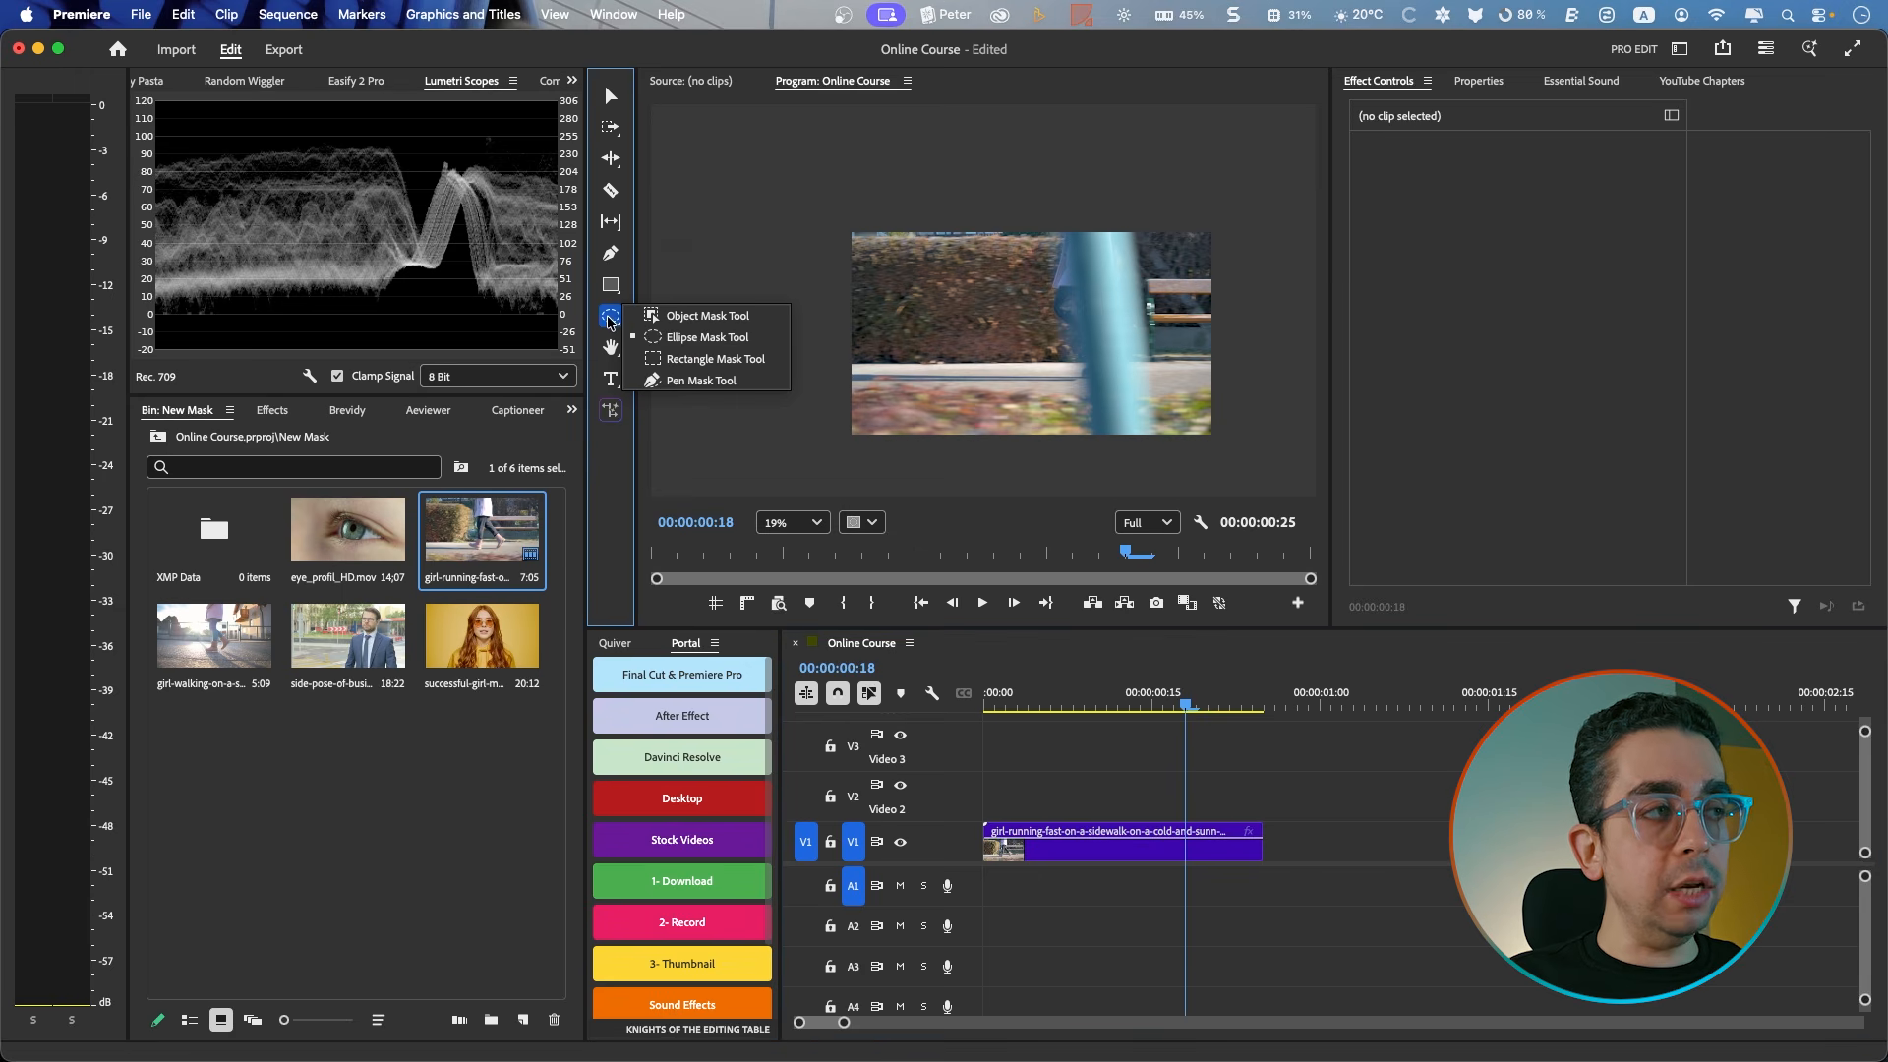
click(703, 381)
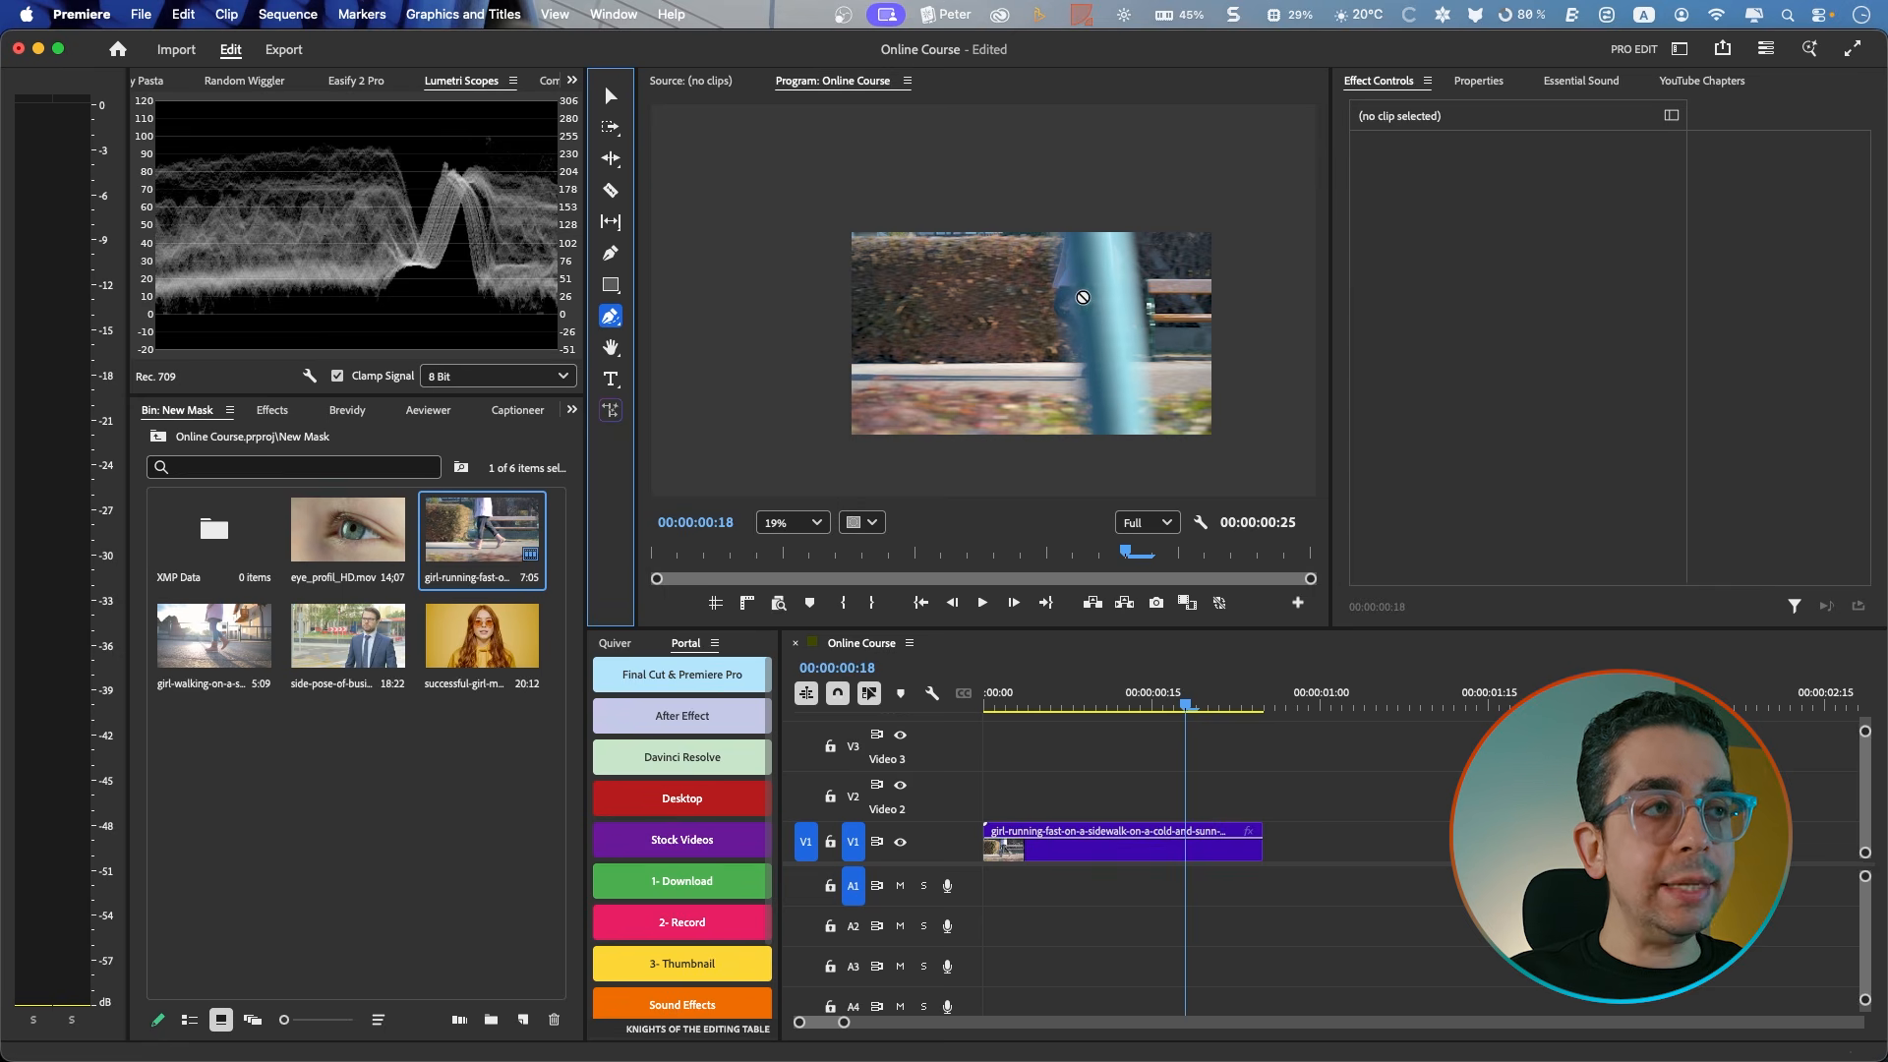
click(1136, 852)
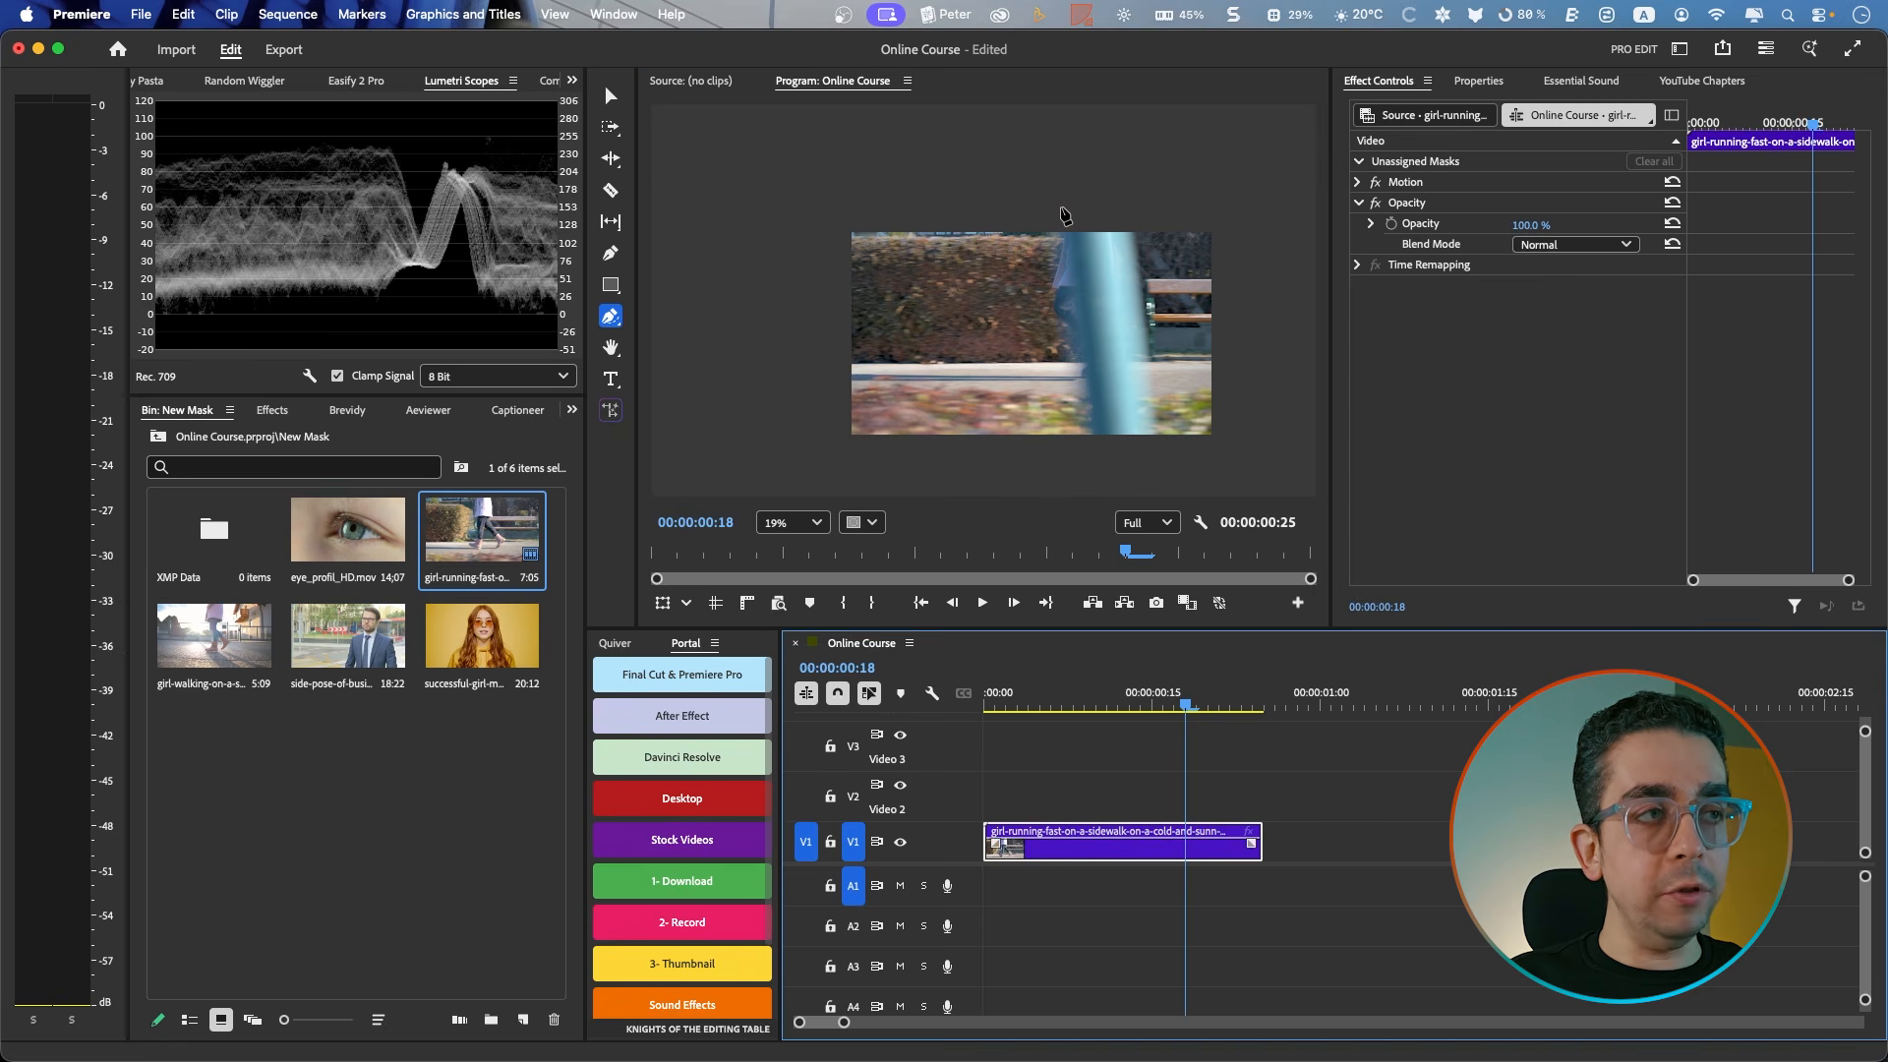
click(1061, 209)
click(1096, 459)
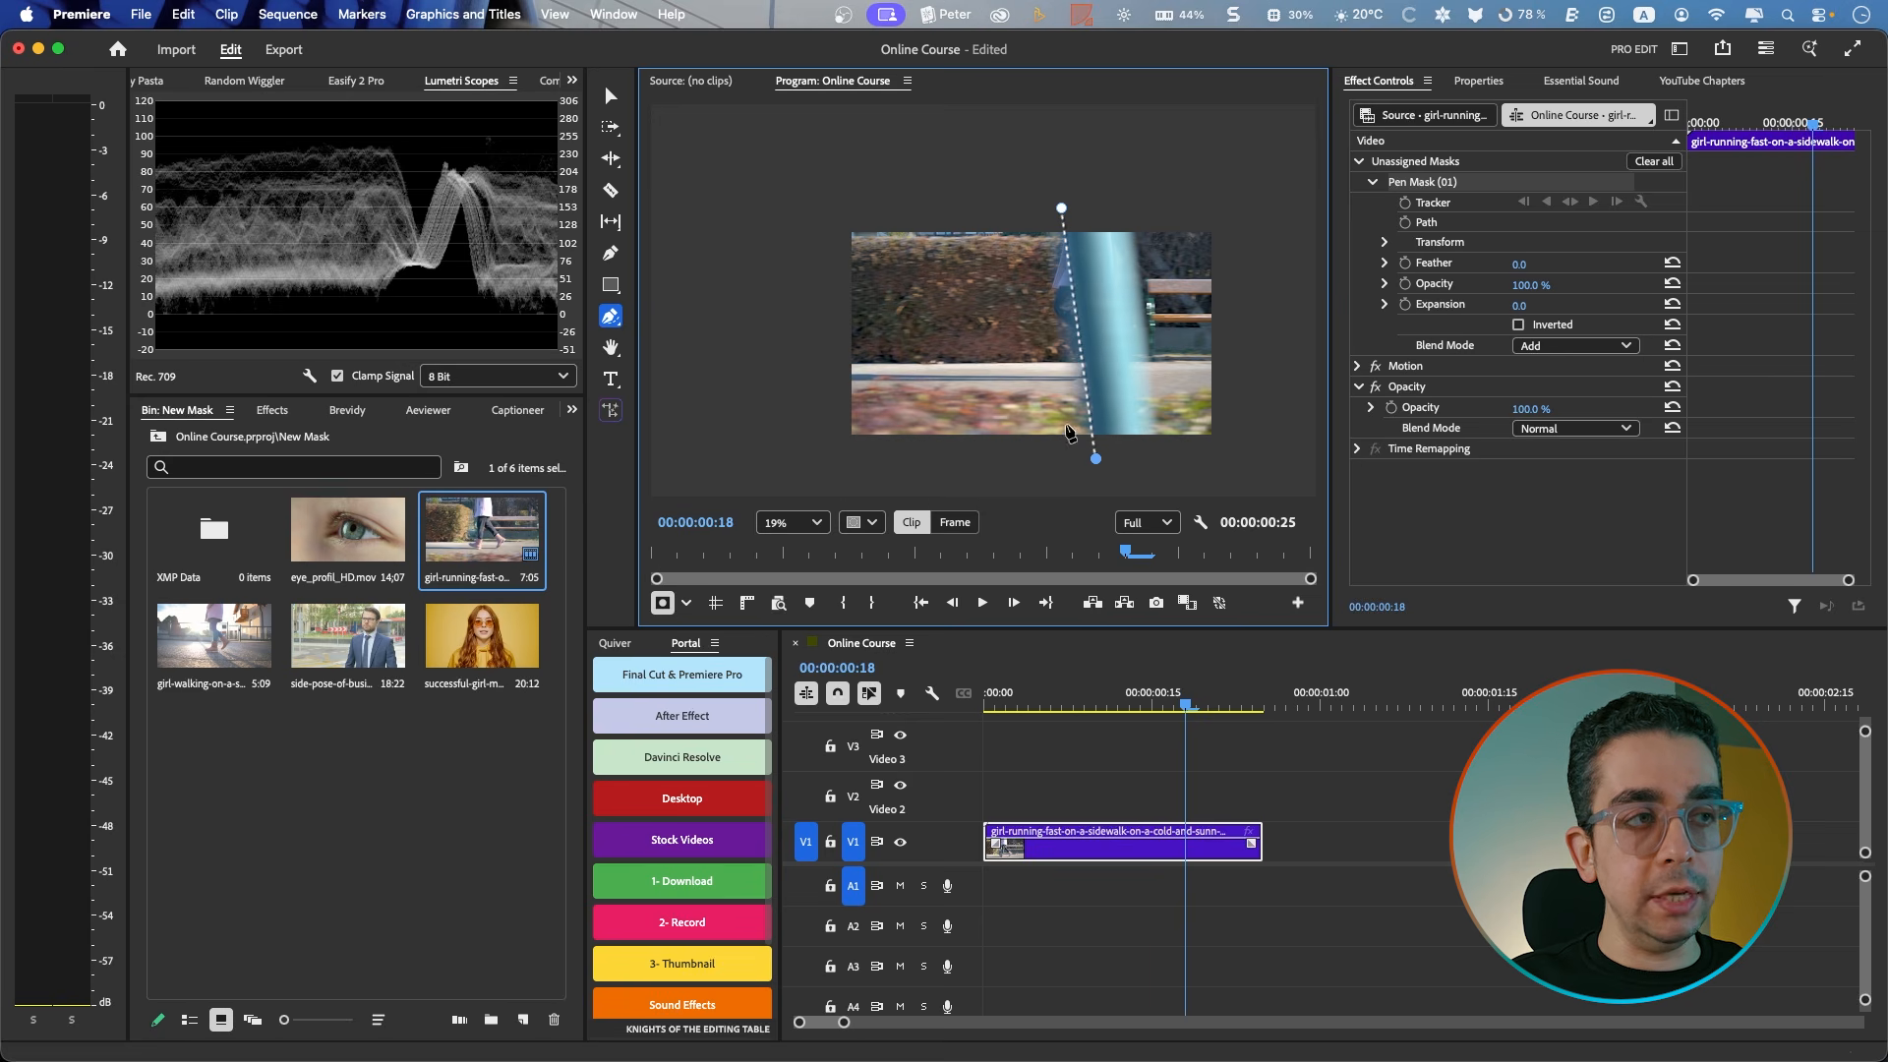
scroll(1068, 431, down, 3)
click(1059, 488)
click(838, 482)
click(676, 455)
click(673, 331)
click(720, 230)
click(881, 205)
click(1001, 187)
click(1050, 215)
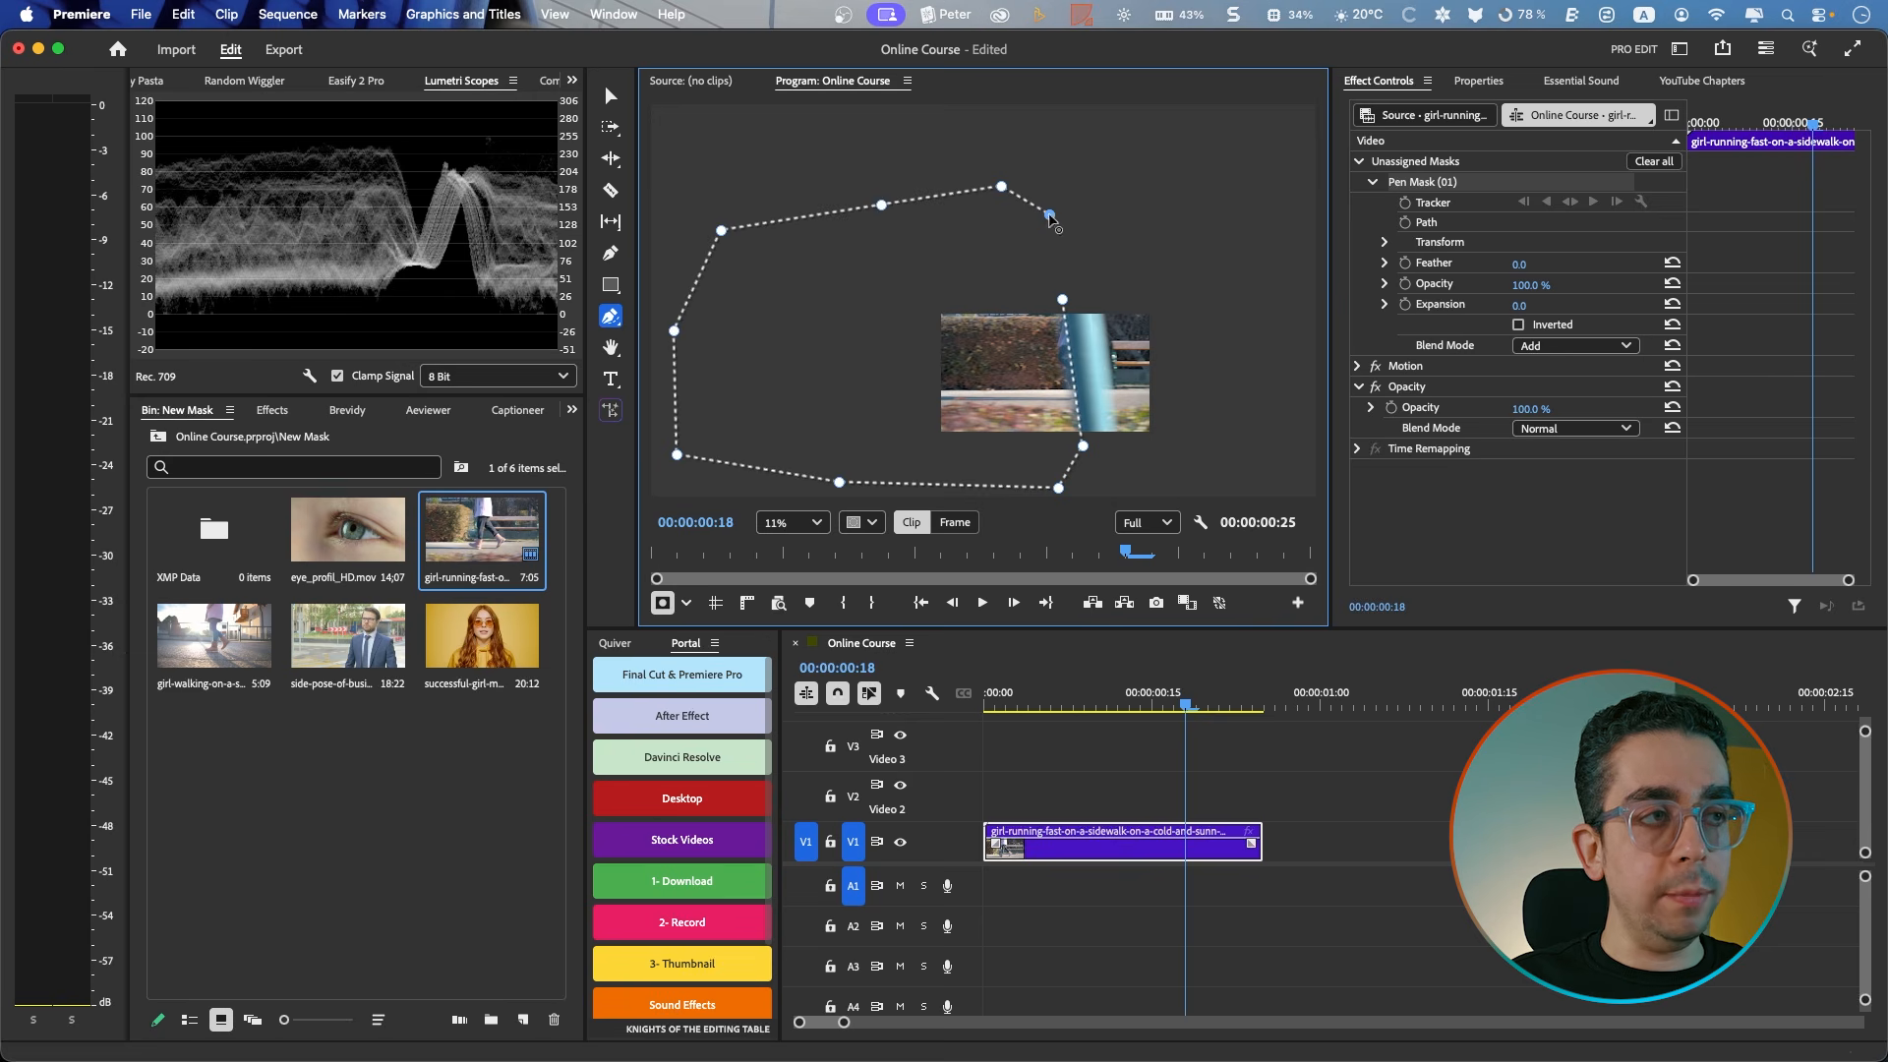
click(1061, 299)
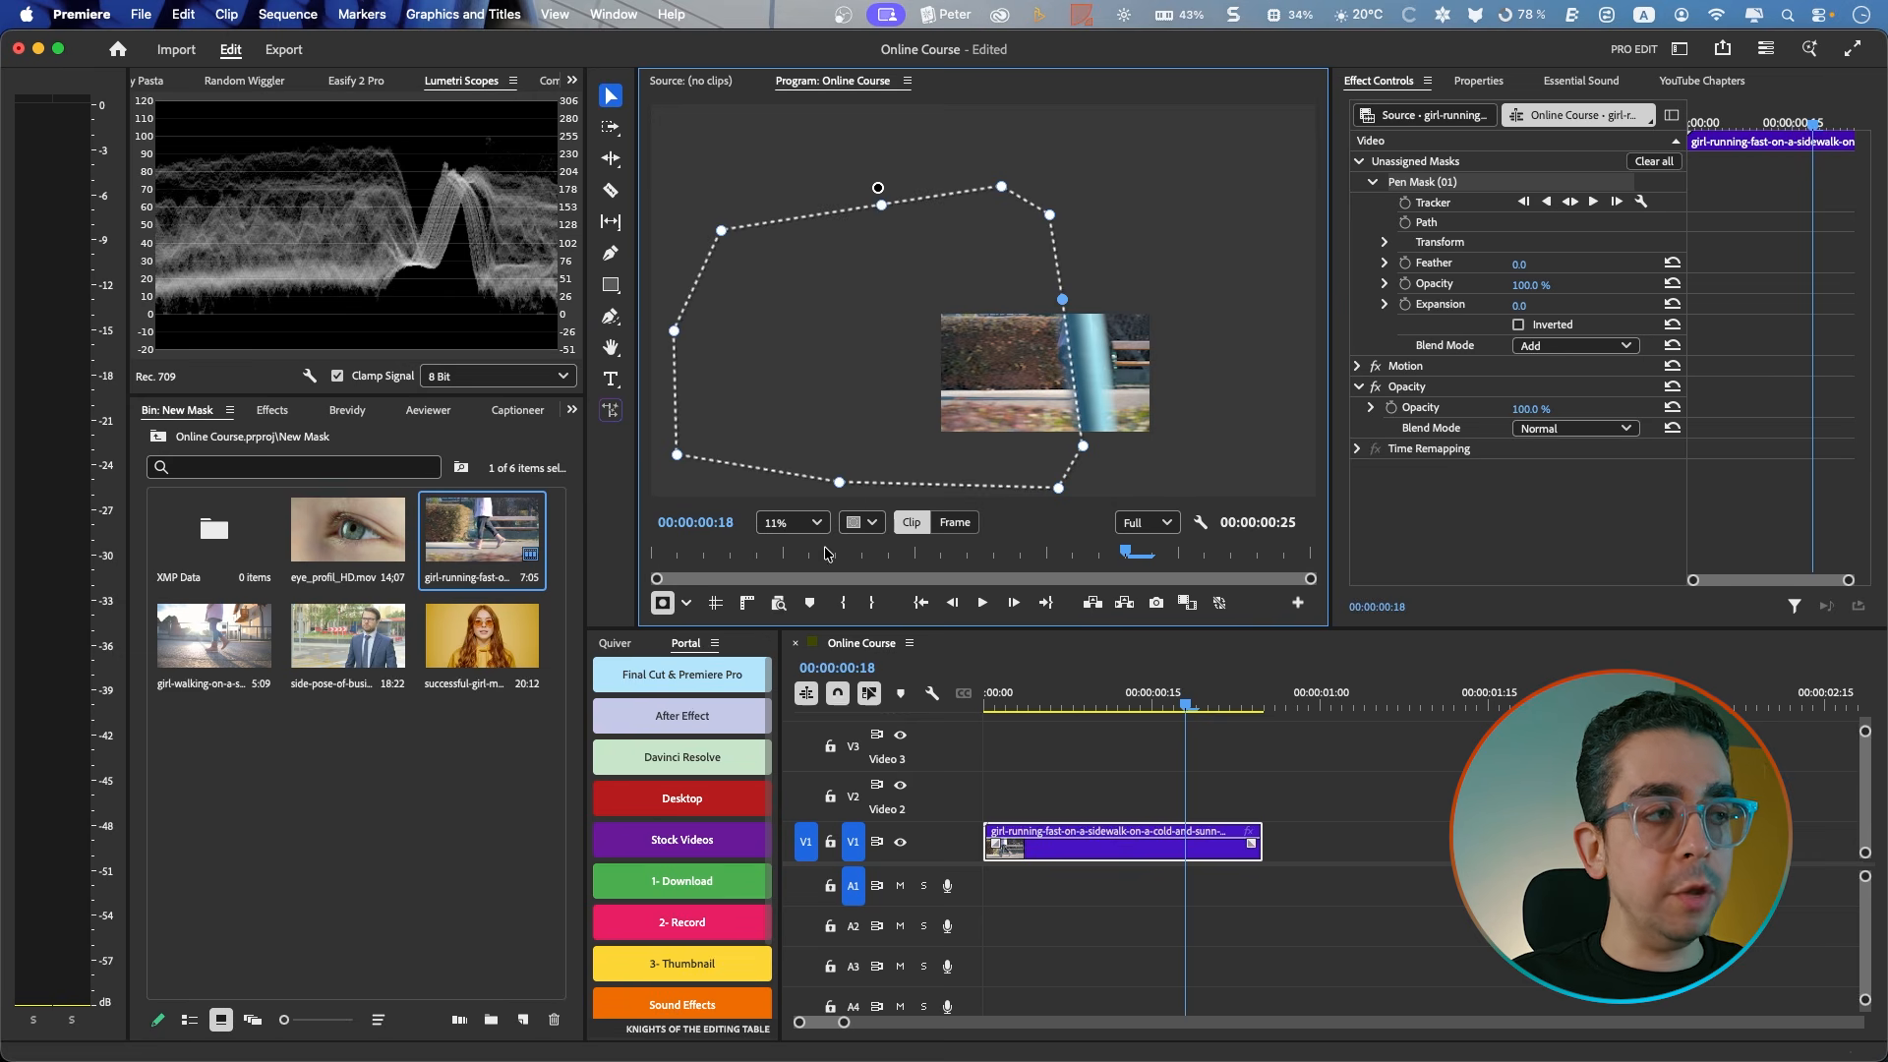
Step: Display the pen mask with the red overlay and switch its editing mode to Frame
click(861, 522)
click(885, 580)
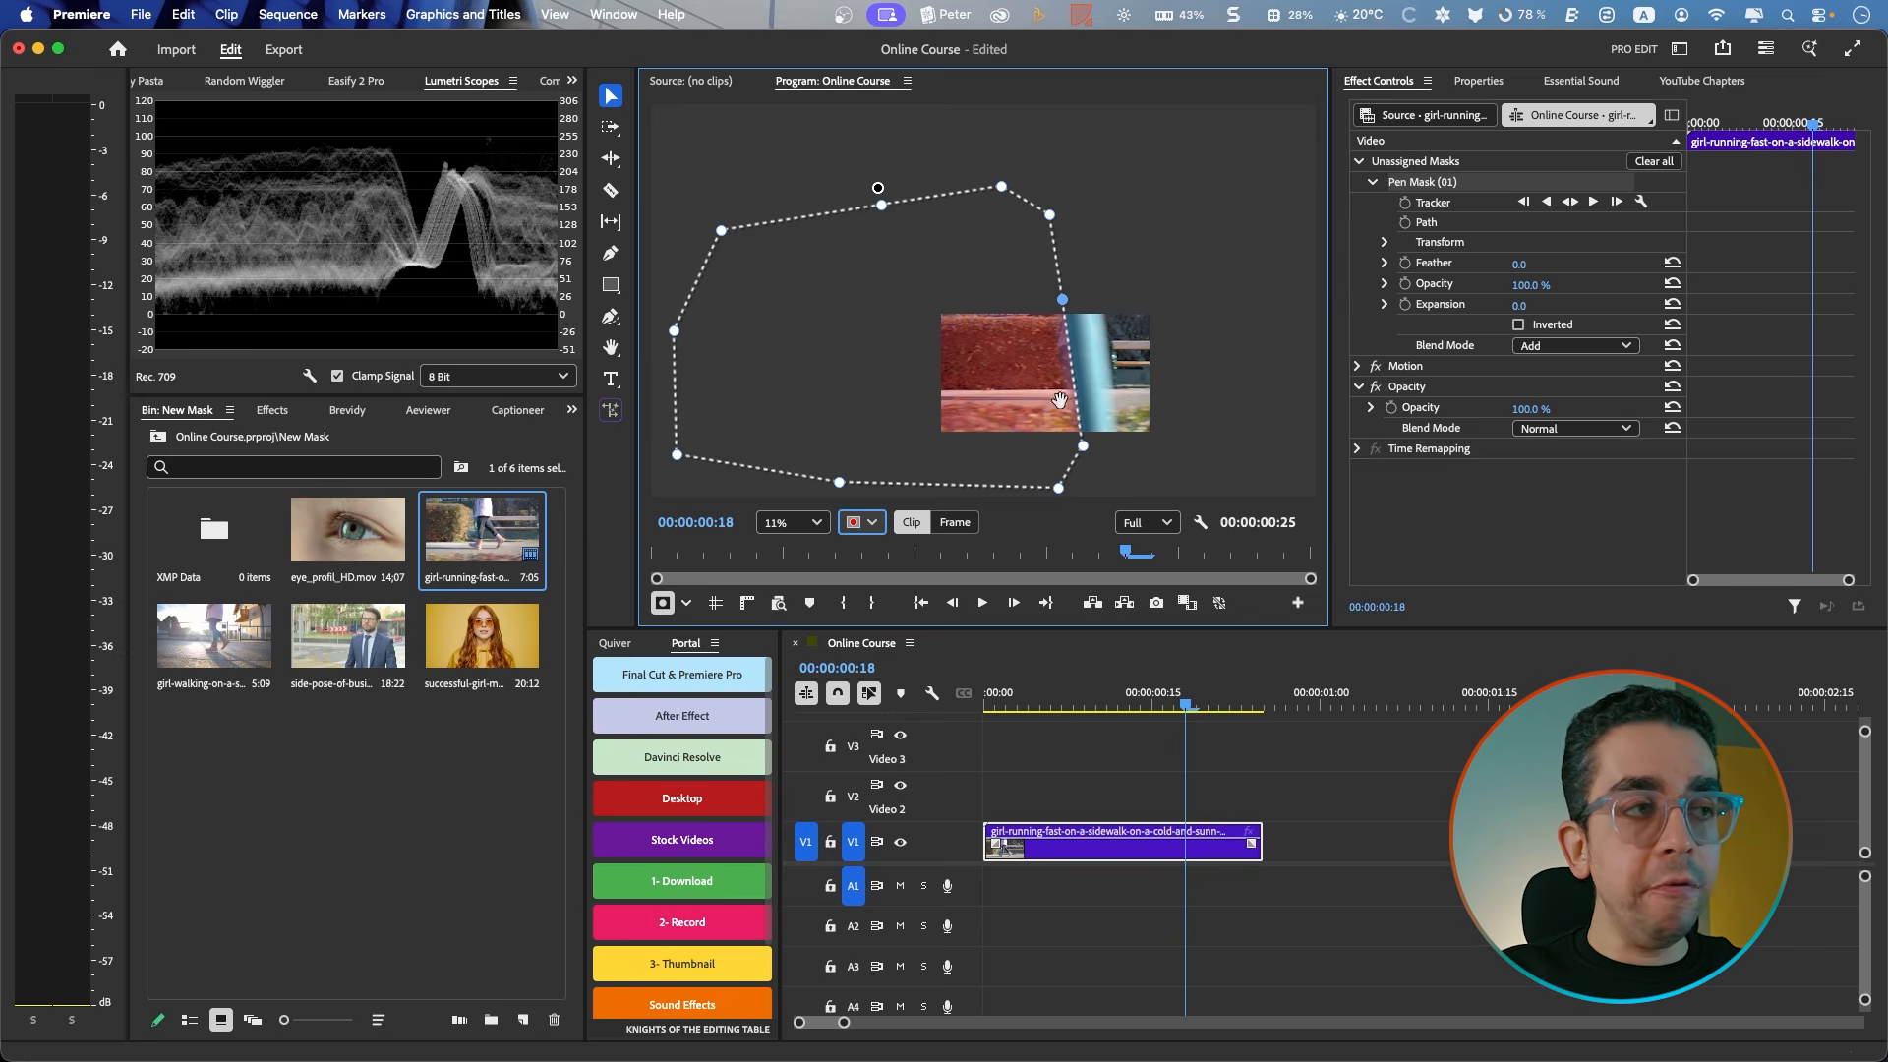
click(955, 524)
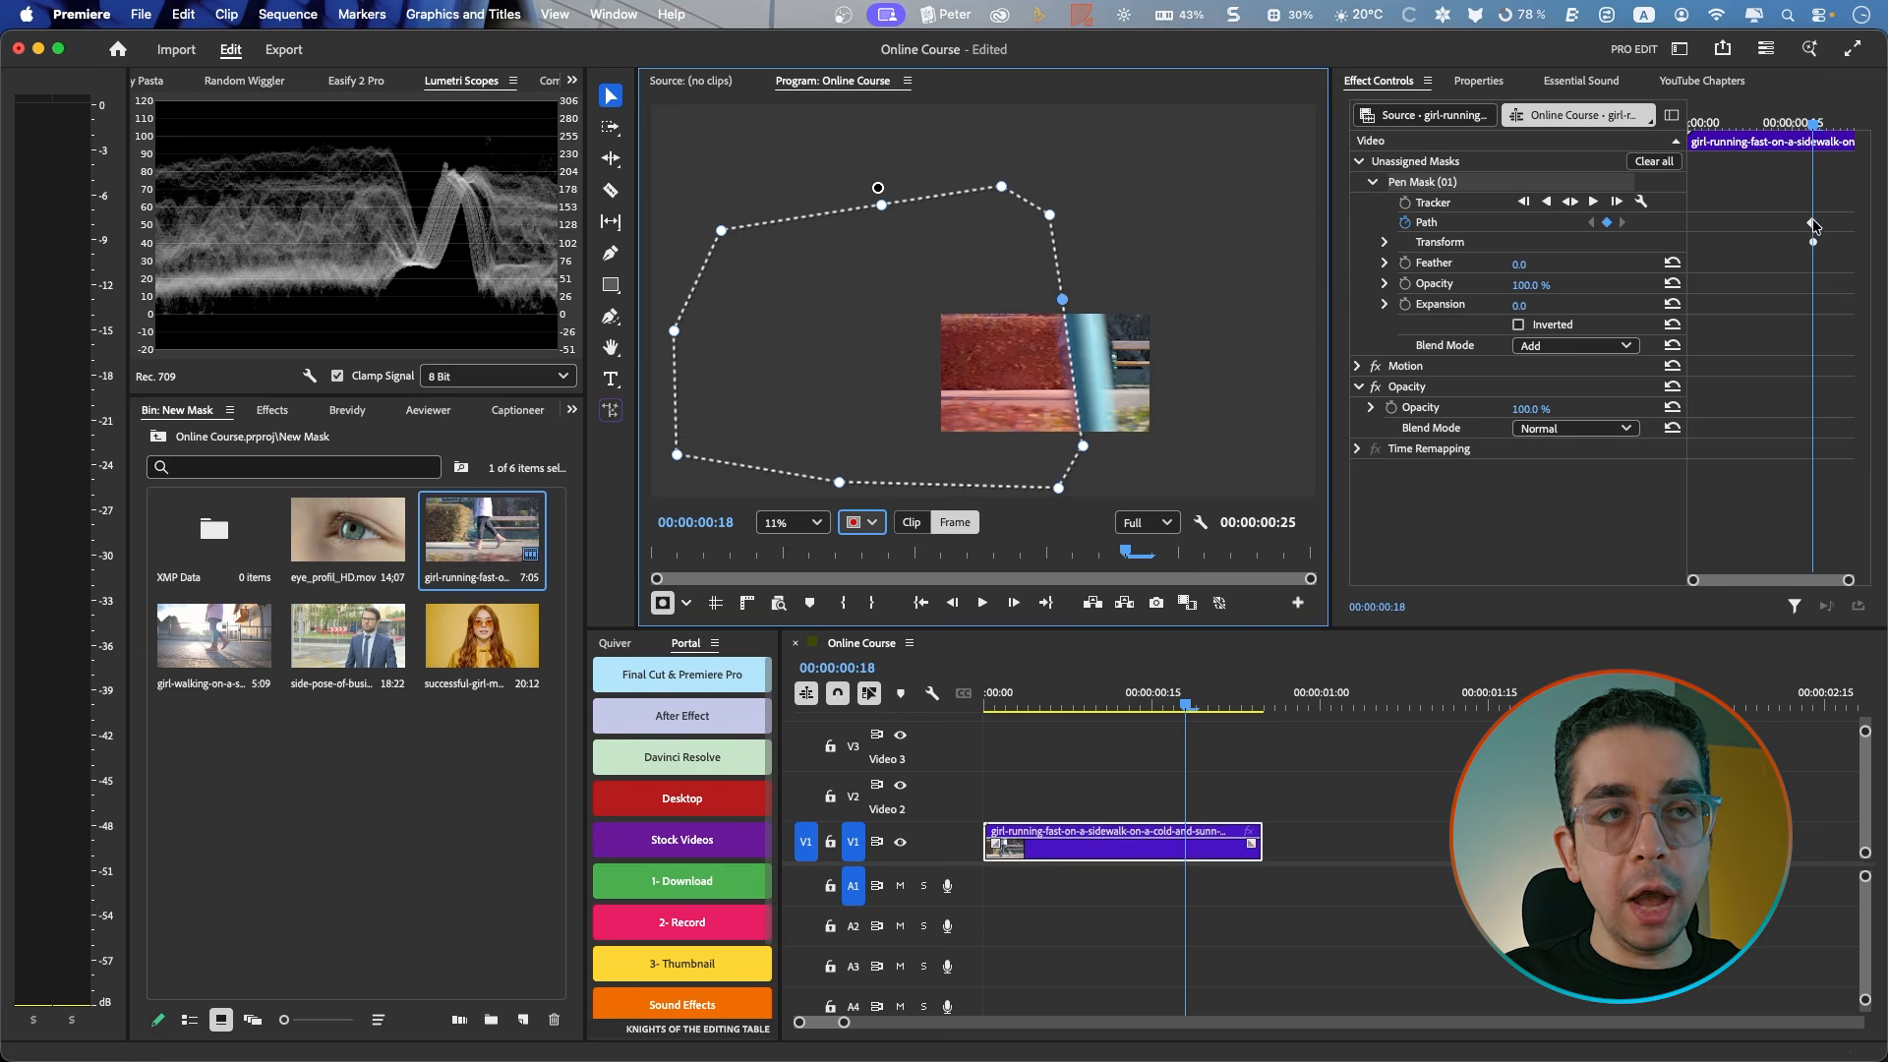
Step: Shift the pen mask right to follow the pole at 00:00:00:19 and 00:00:00:21
click(1180, 862)
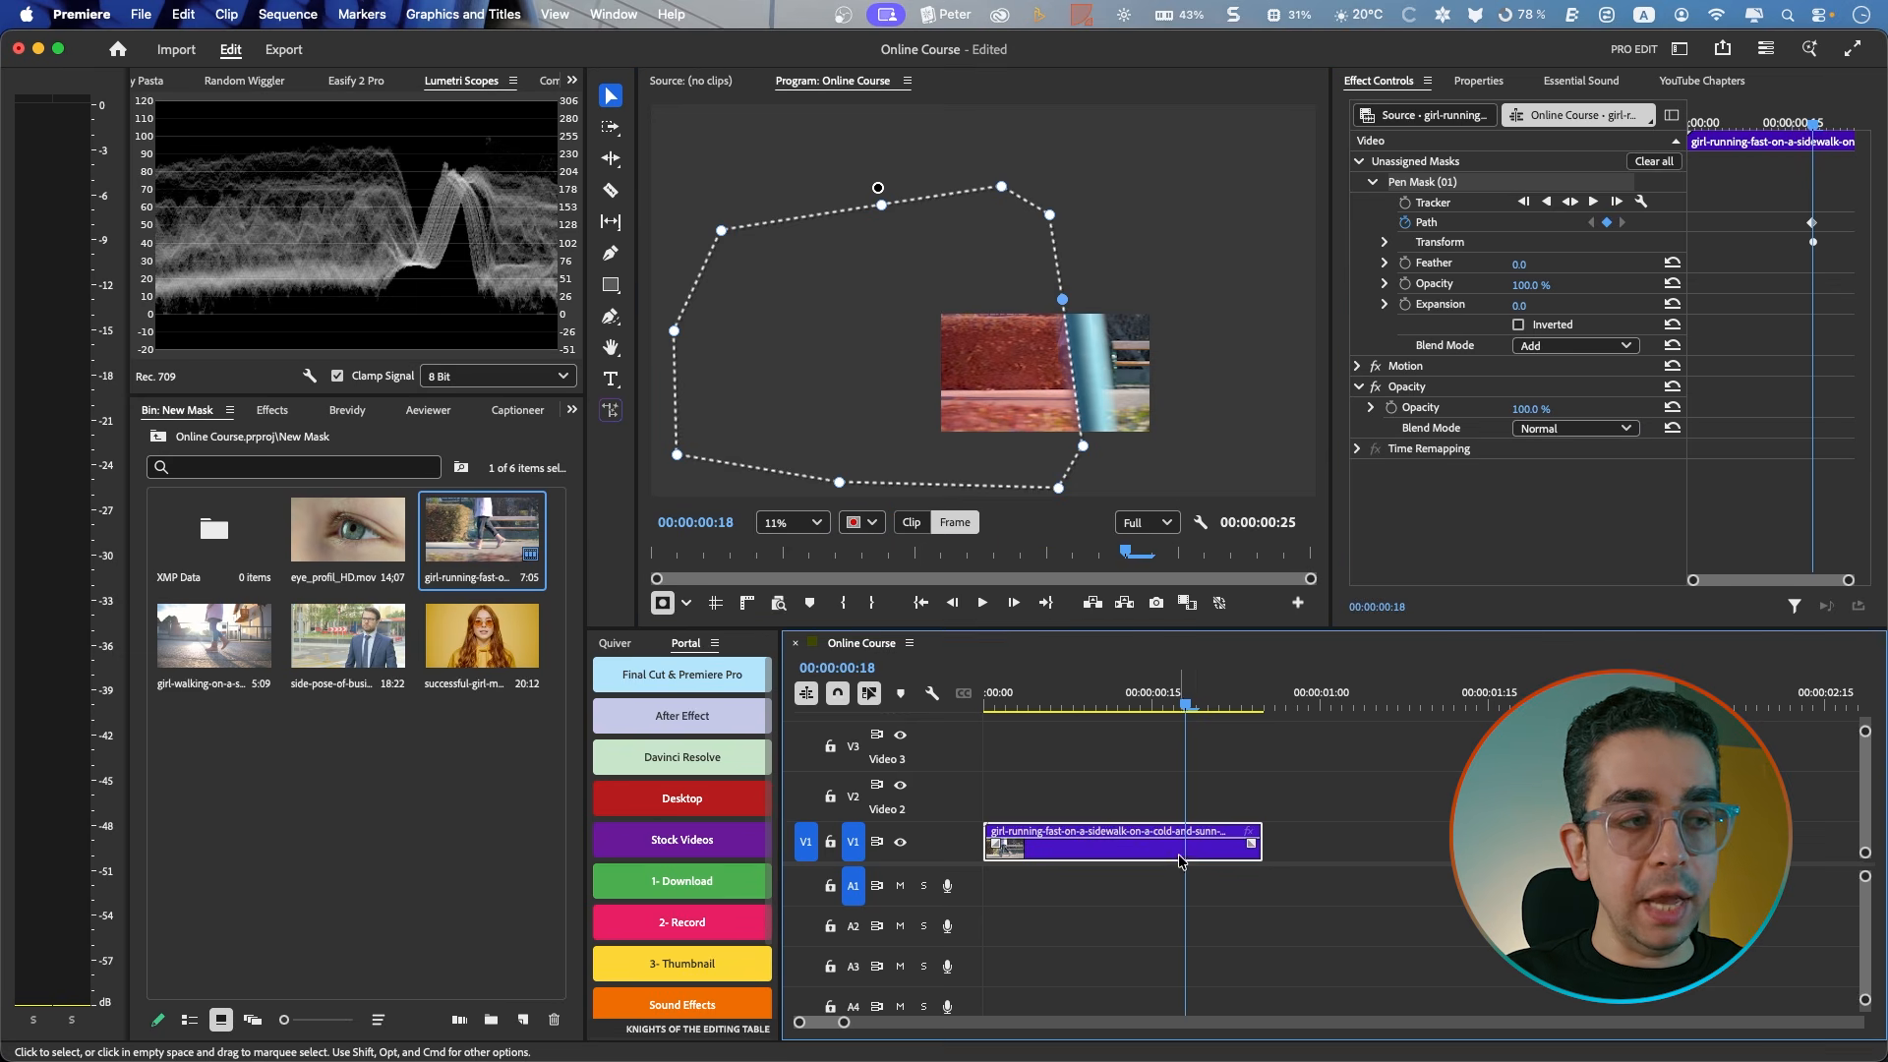
key(Right)
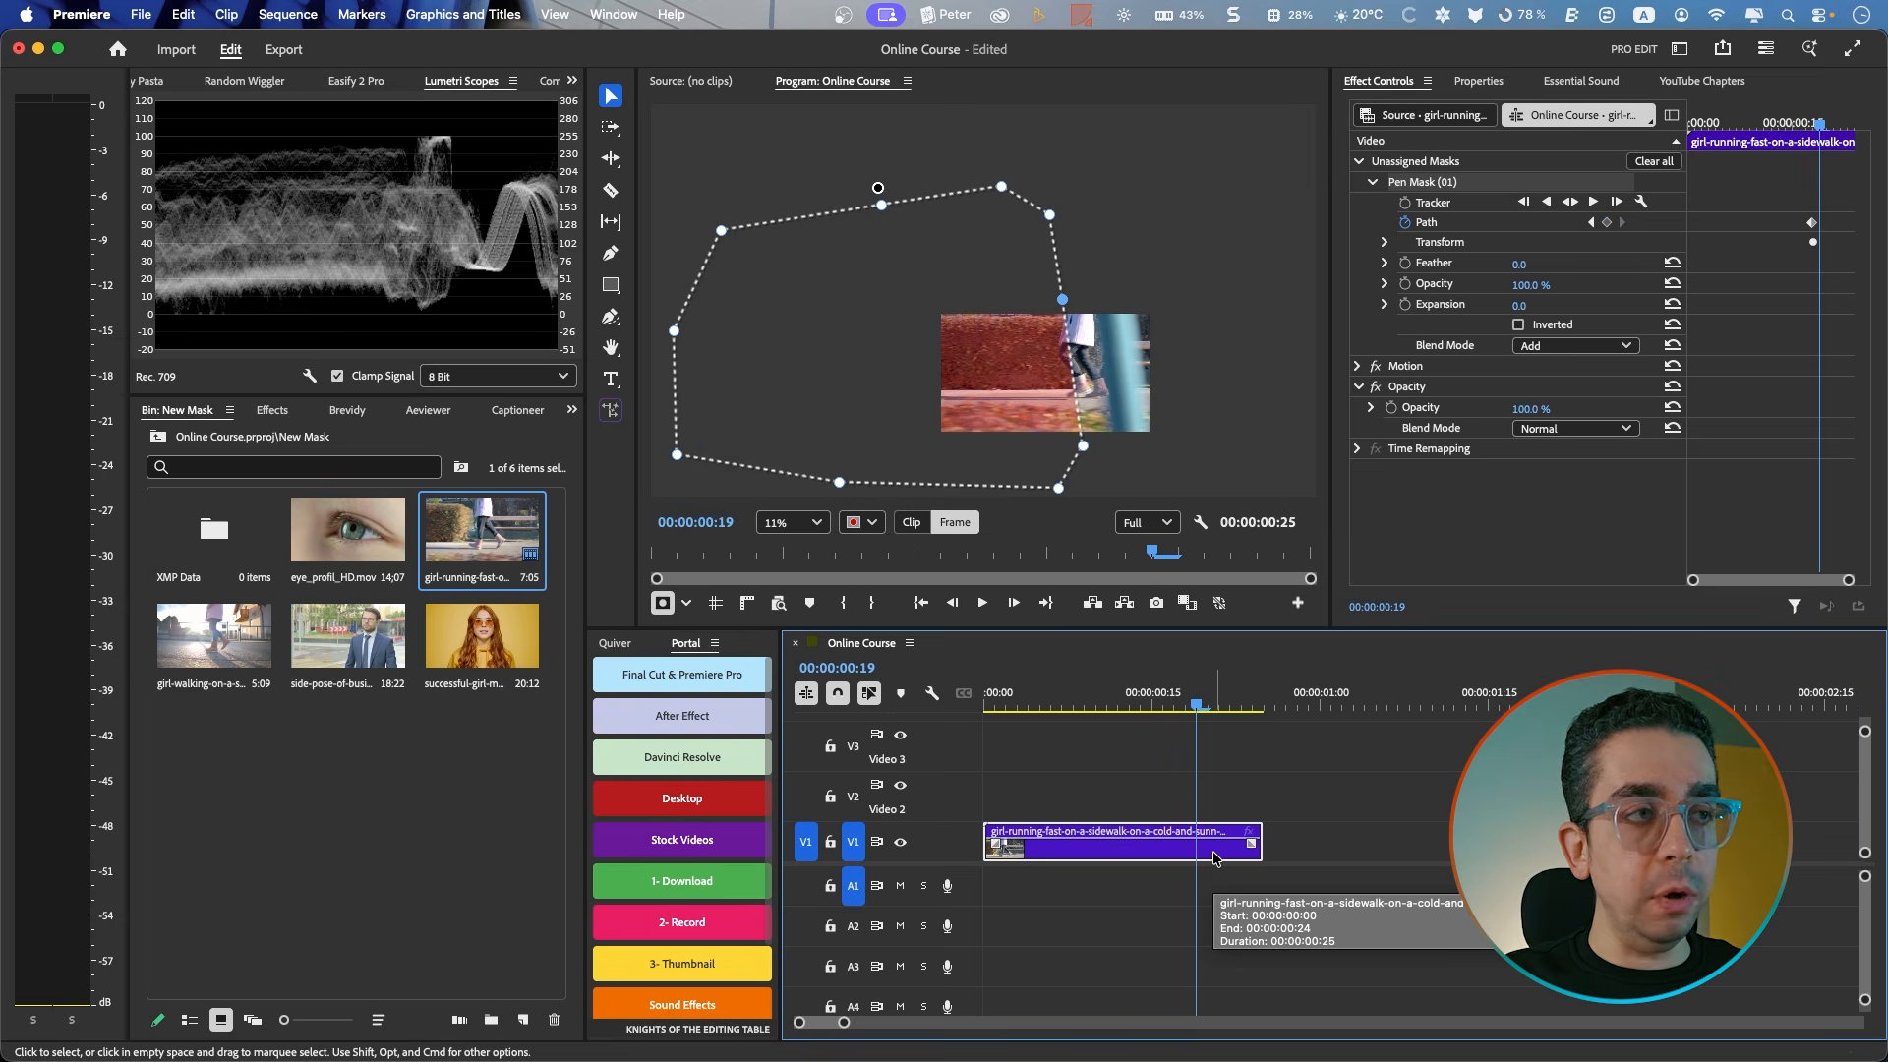
drag(1007, 469, 1040, 466)
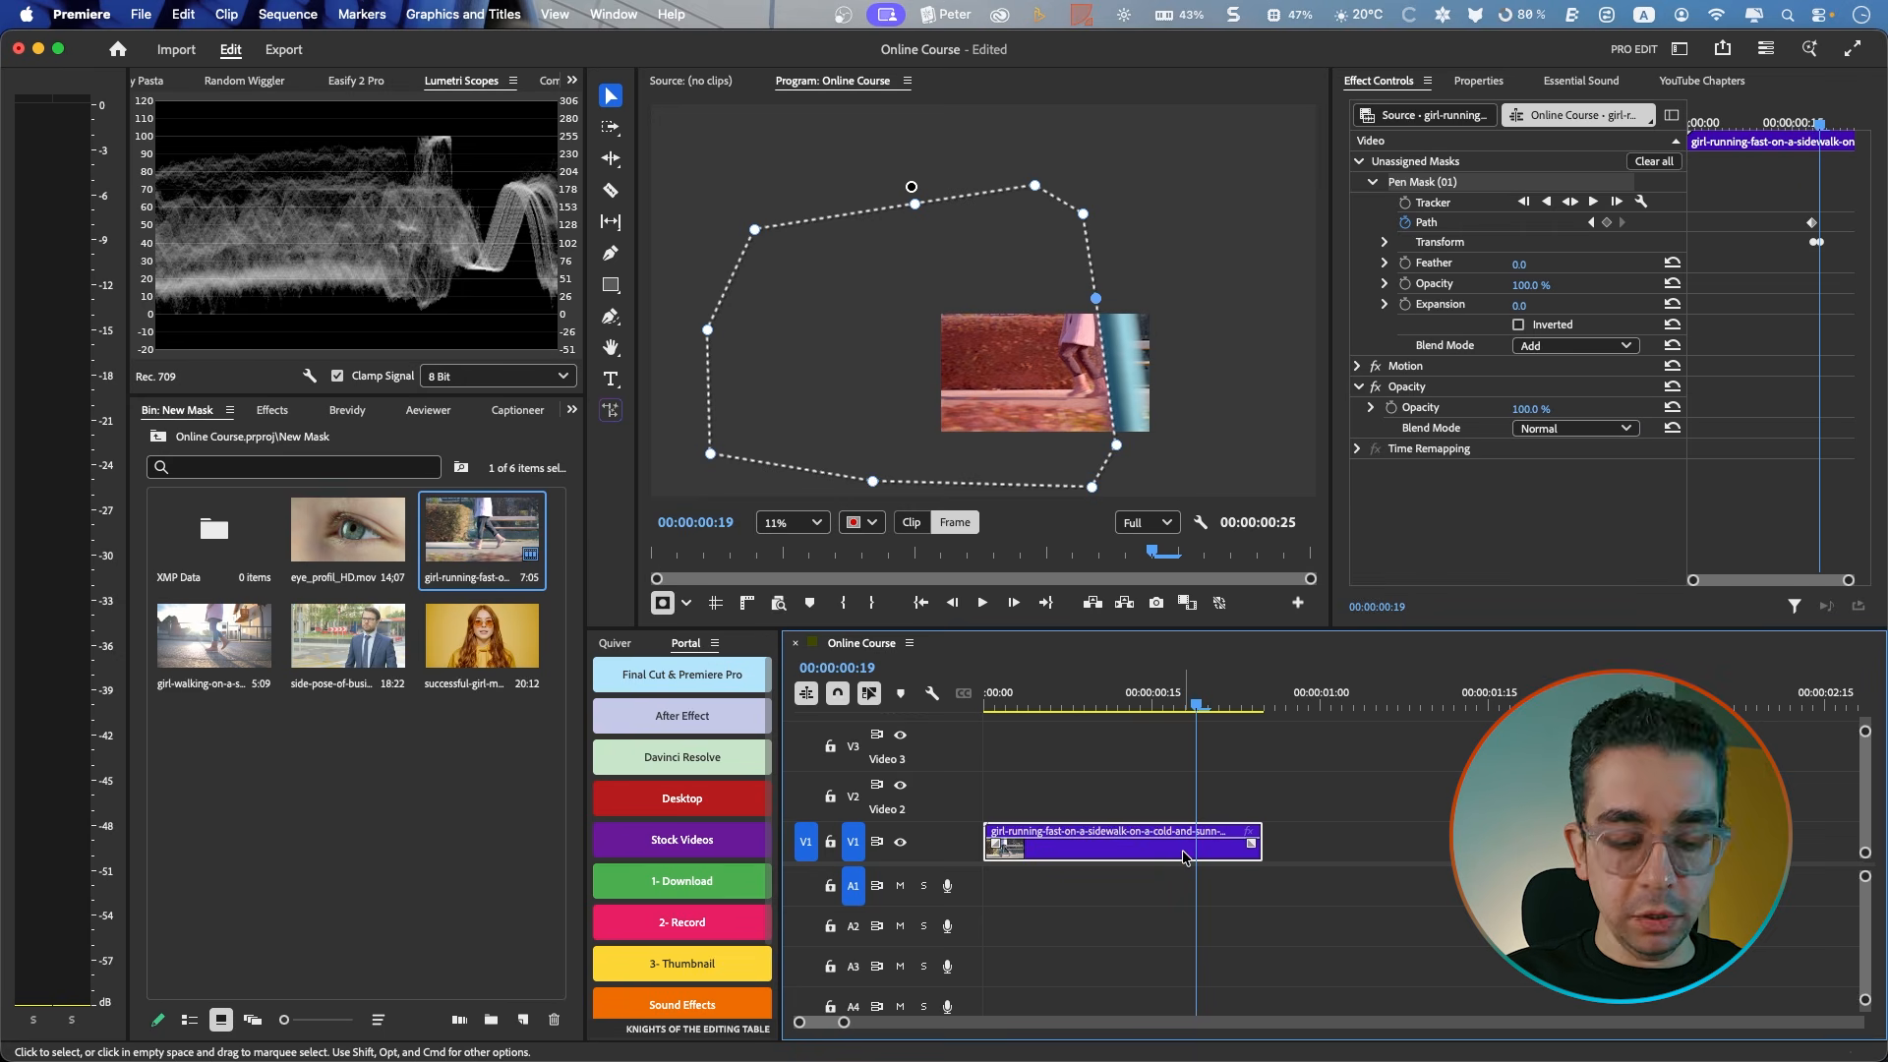
key(Right)
key(Right)
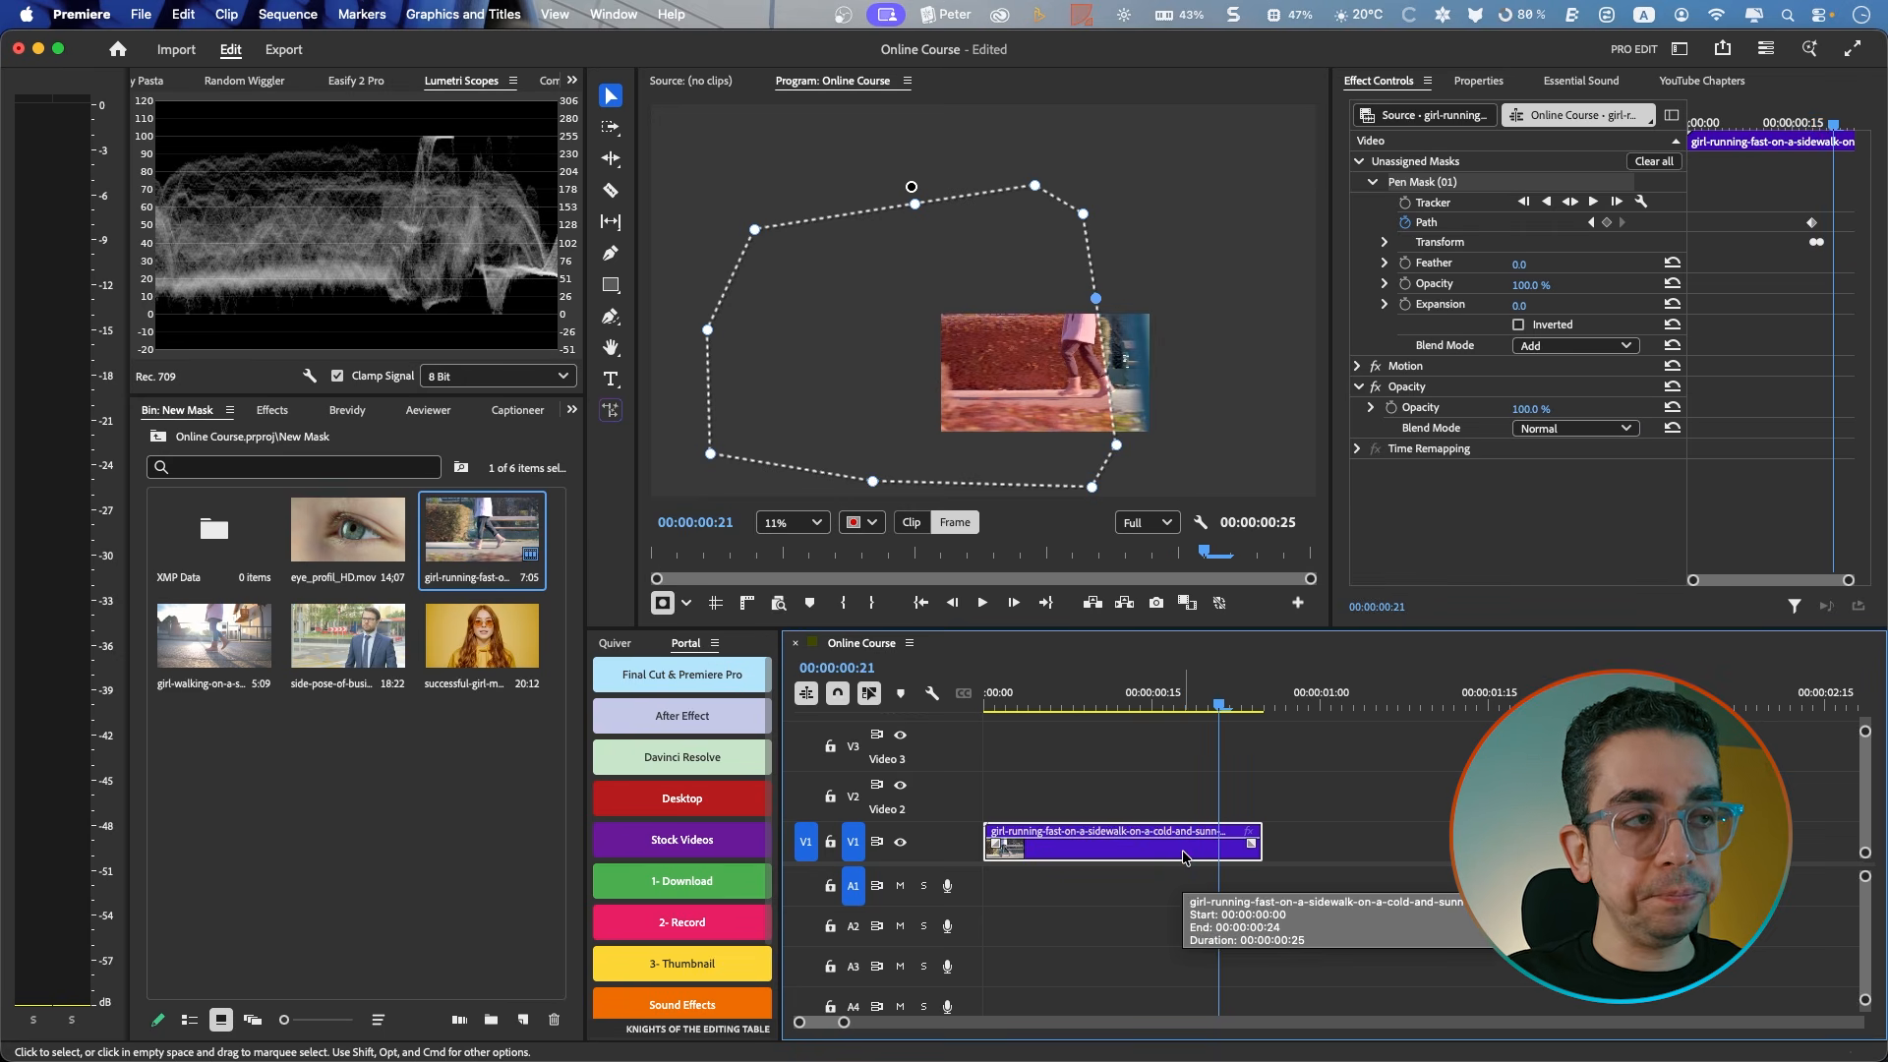
drag(1068, 448, 1102, 450)
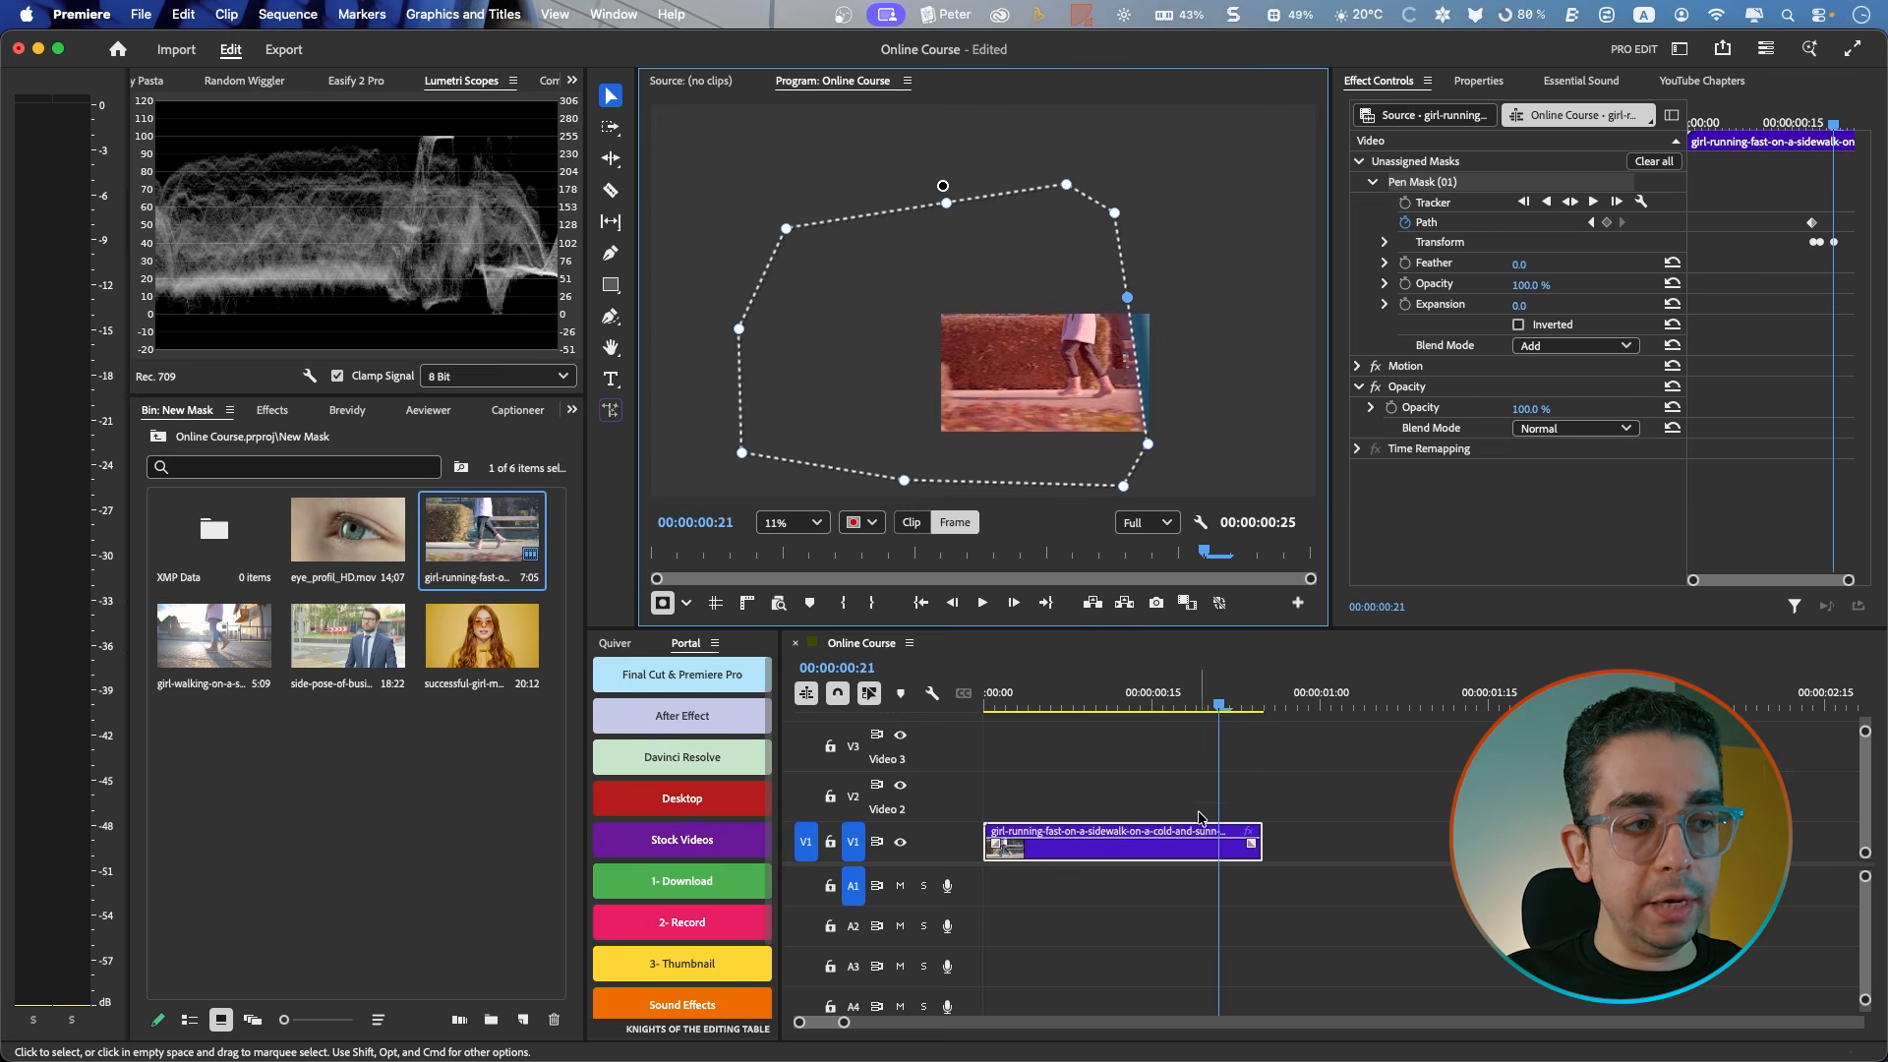
Step: Move the pen mask further right at 00:00:00:22 and realign its edge with the pole at 00:00:00:20
click(1197, 860)
key(Right)
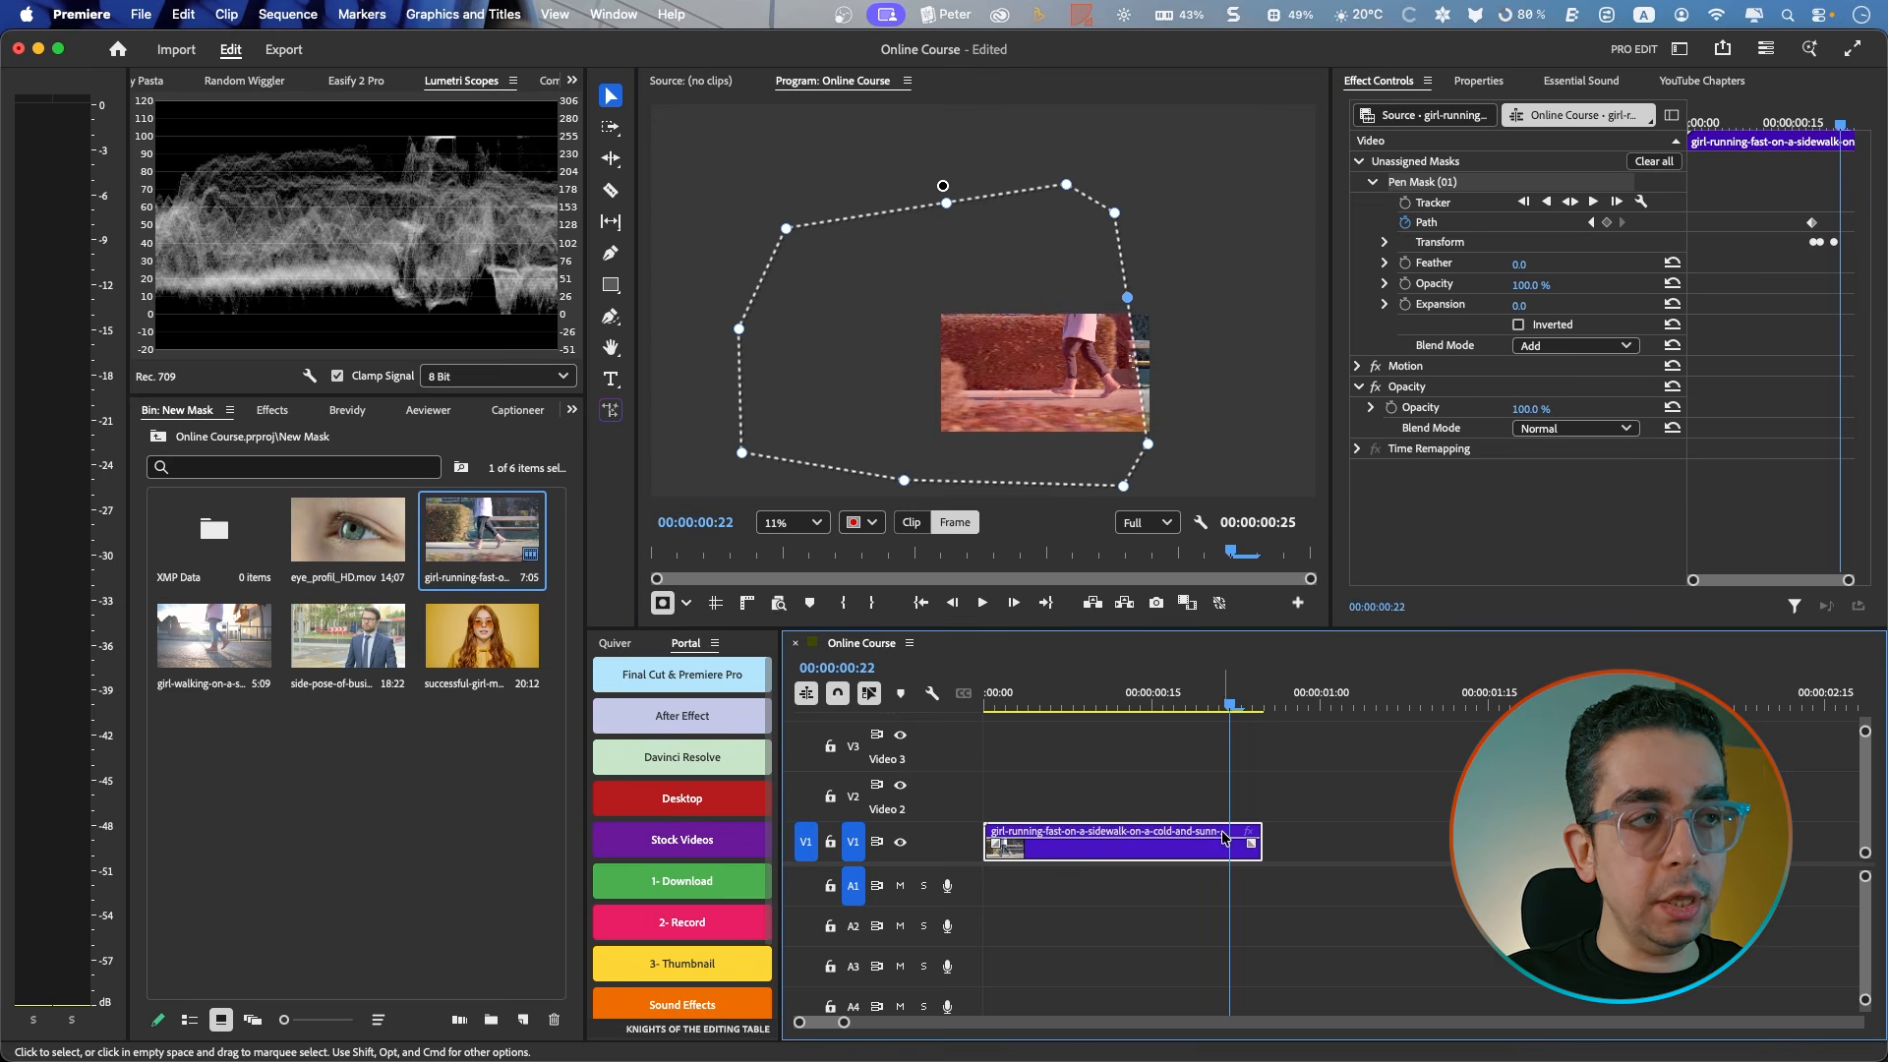
drag(1100, 457, 1126, 455)
drag(1229, 704, 1210, 703)
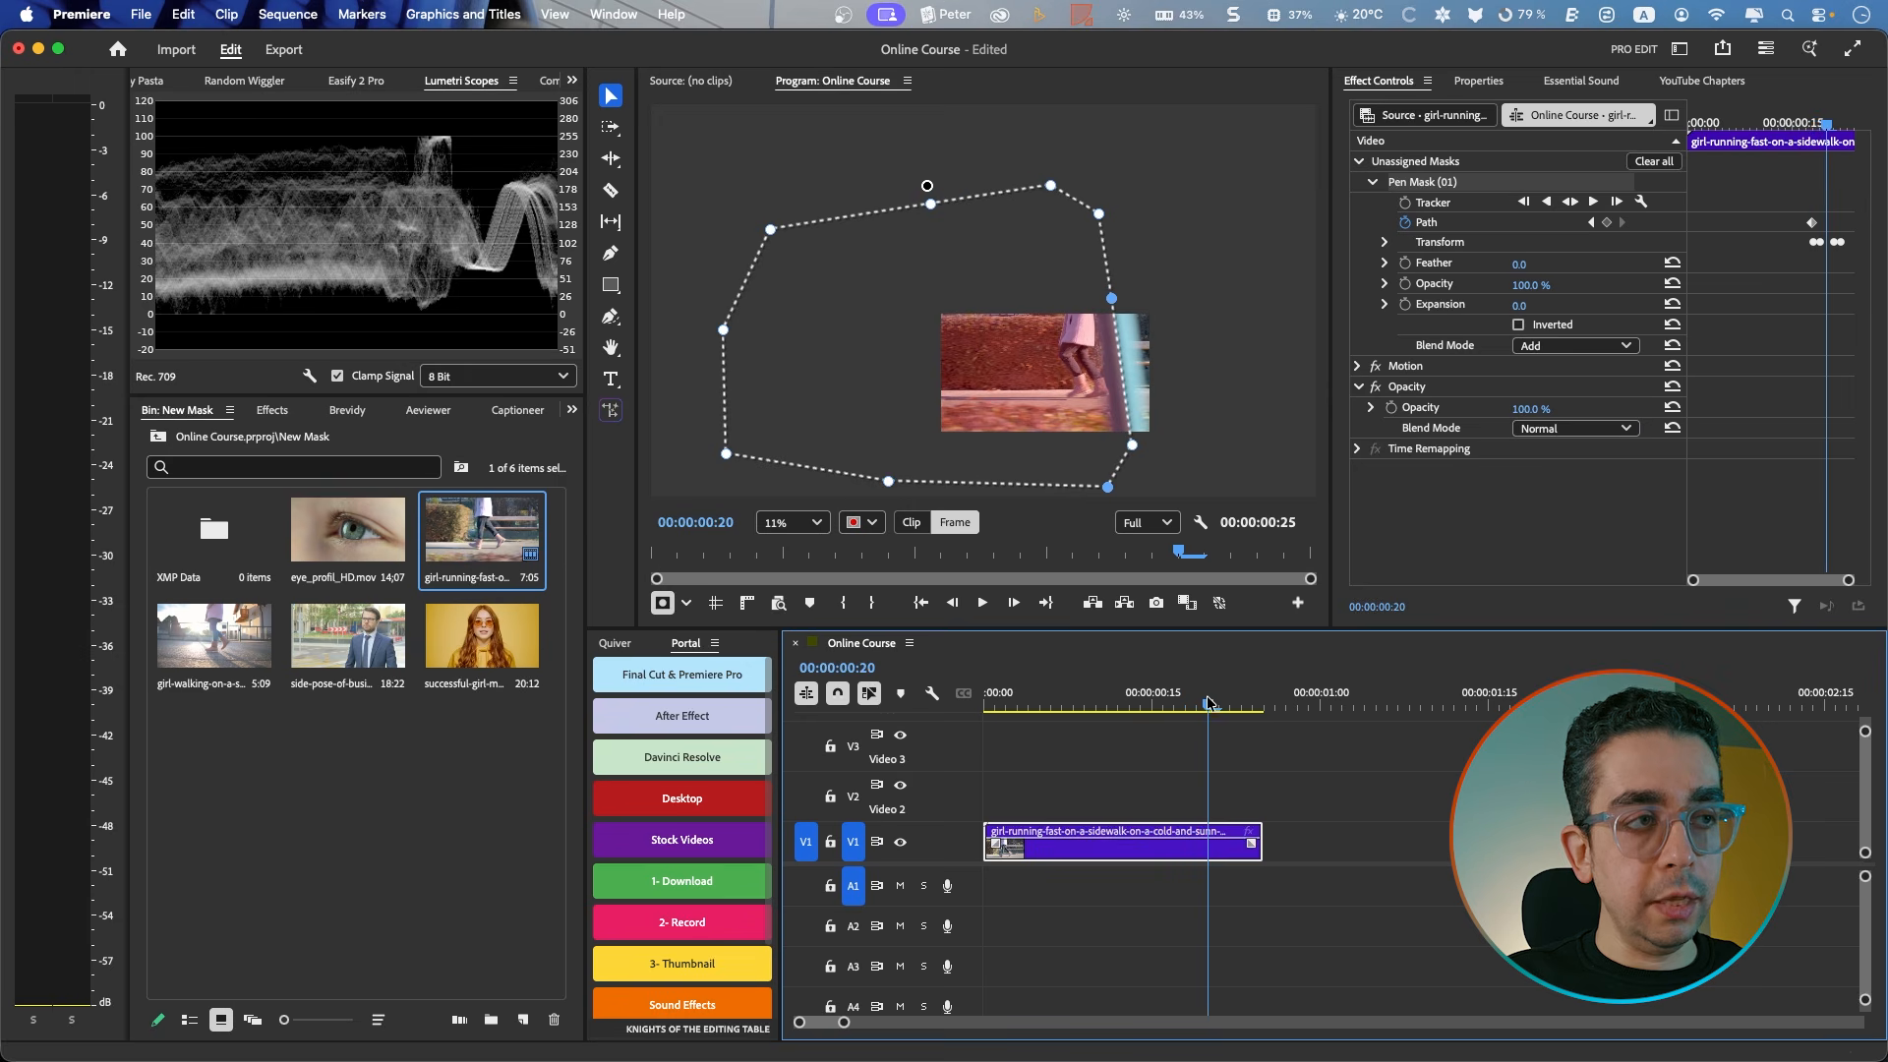
drag(1093, 444, 1079, 446)
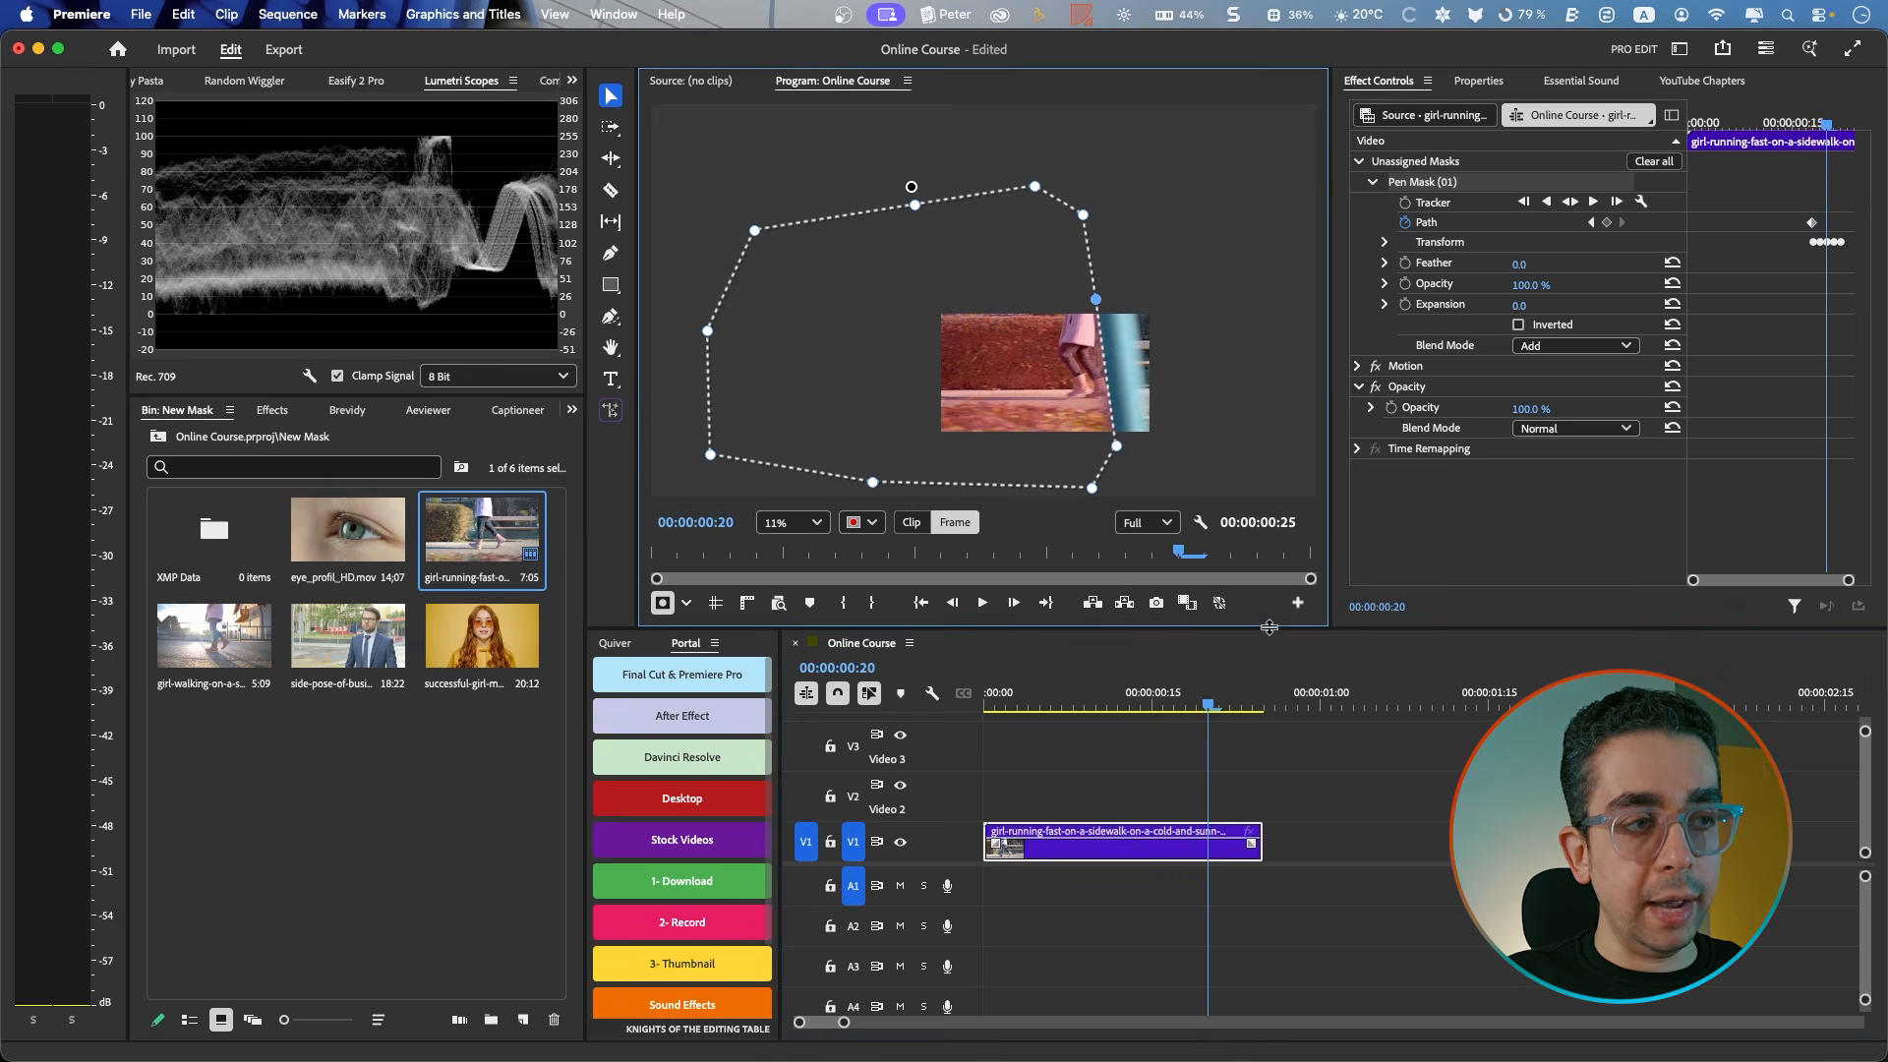
Step: Shift the pen mask left to follow the pole on the earlier frames, including 00:00:00:16 and 00:00:00:13
drag(1209, 700, 1178, 697)
drag(1002, 452, 966, 473)
key(Left)
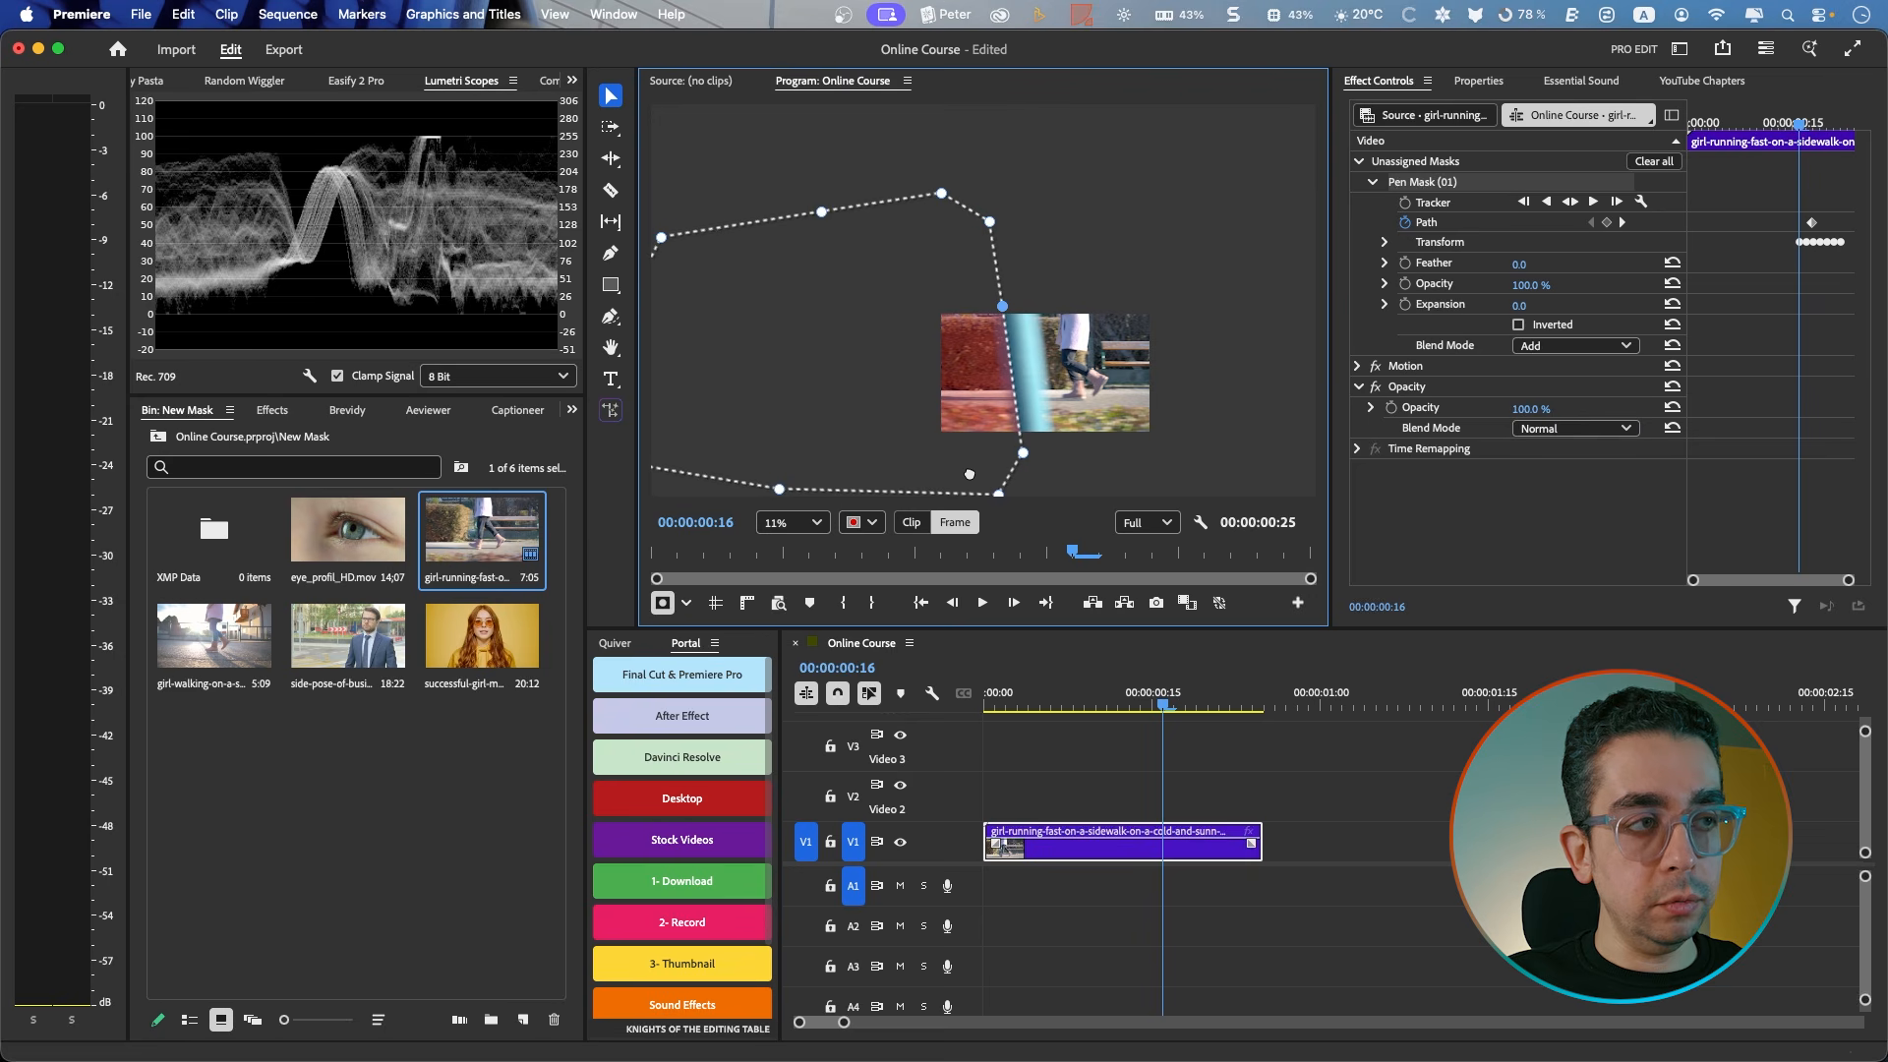
click(1148, 700)
drag(974, 460, 898, 467)
click(1131, 701)
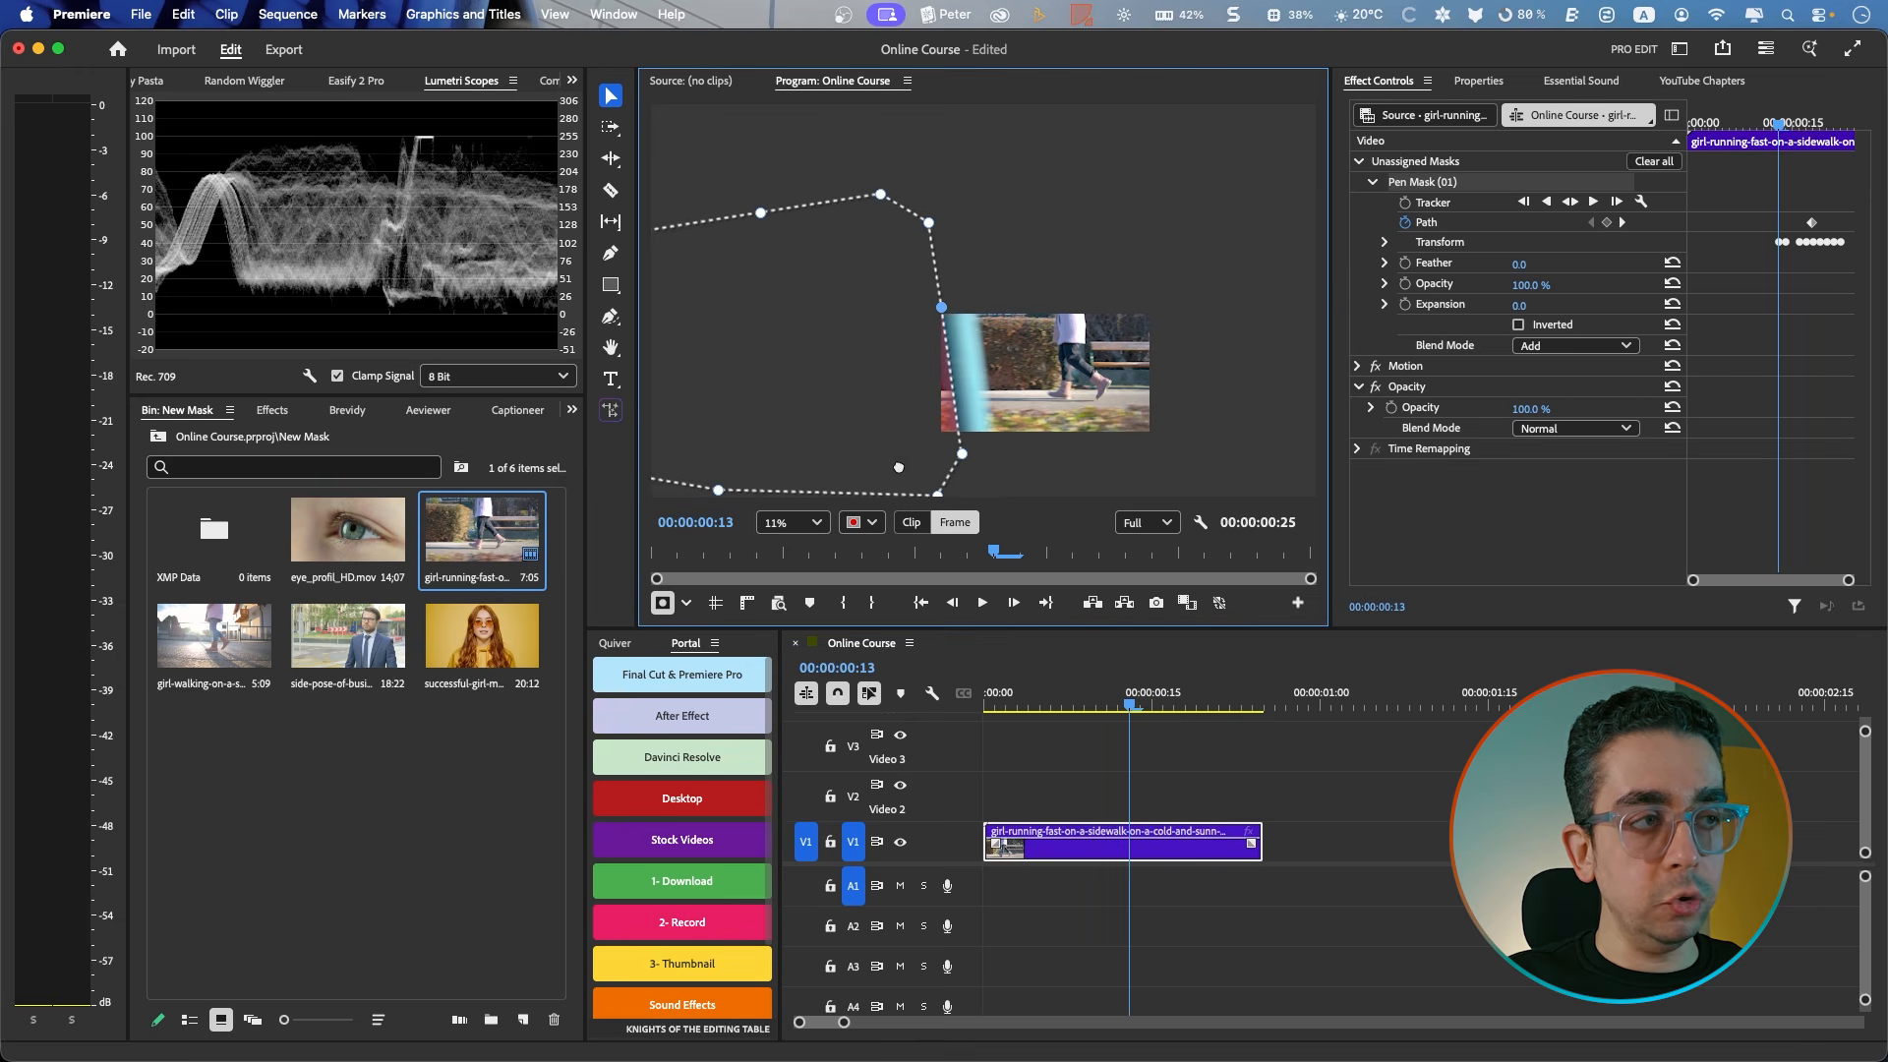
Step: Shift the pen mask further left one frame before 00:00:00:13 and realign its edge with the pole at 00:00:00:15
drag(1130, 704, 1120, 706)
drag(935, 460, 908, 465)
mouse_move(1136, 706)
mouse_down()
mouse_move(1170, 703)
mouse_move(1152, 705)
mouse_up()
drag(941, 462, 927, 465)
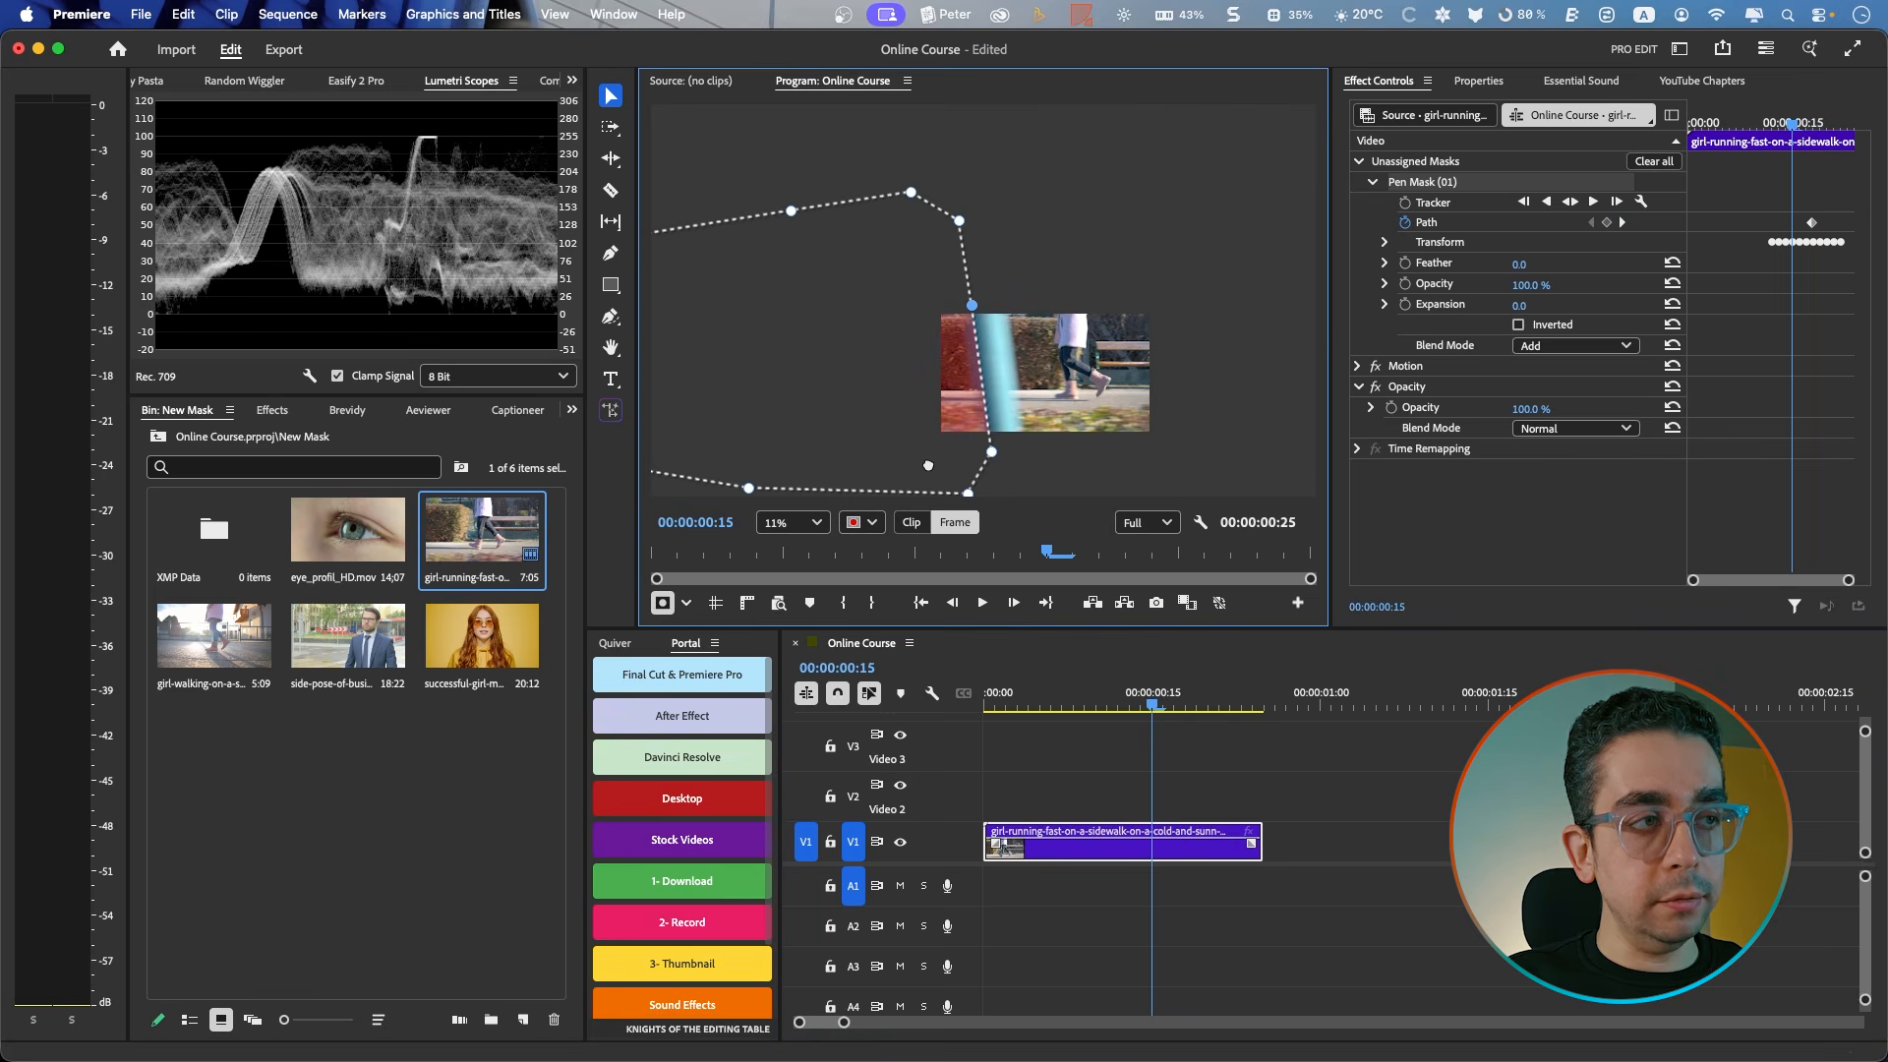
Step: Assign the pen mask to the girl-running clip's Opacity and invert it
drag(1155, 704, 1200, 700)
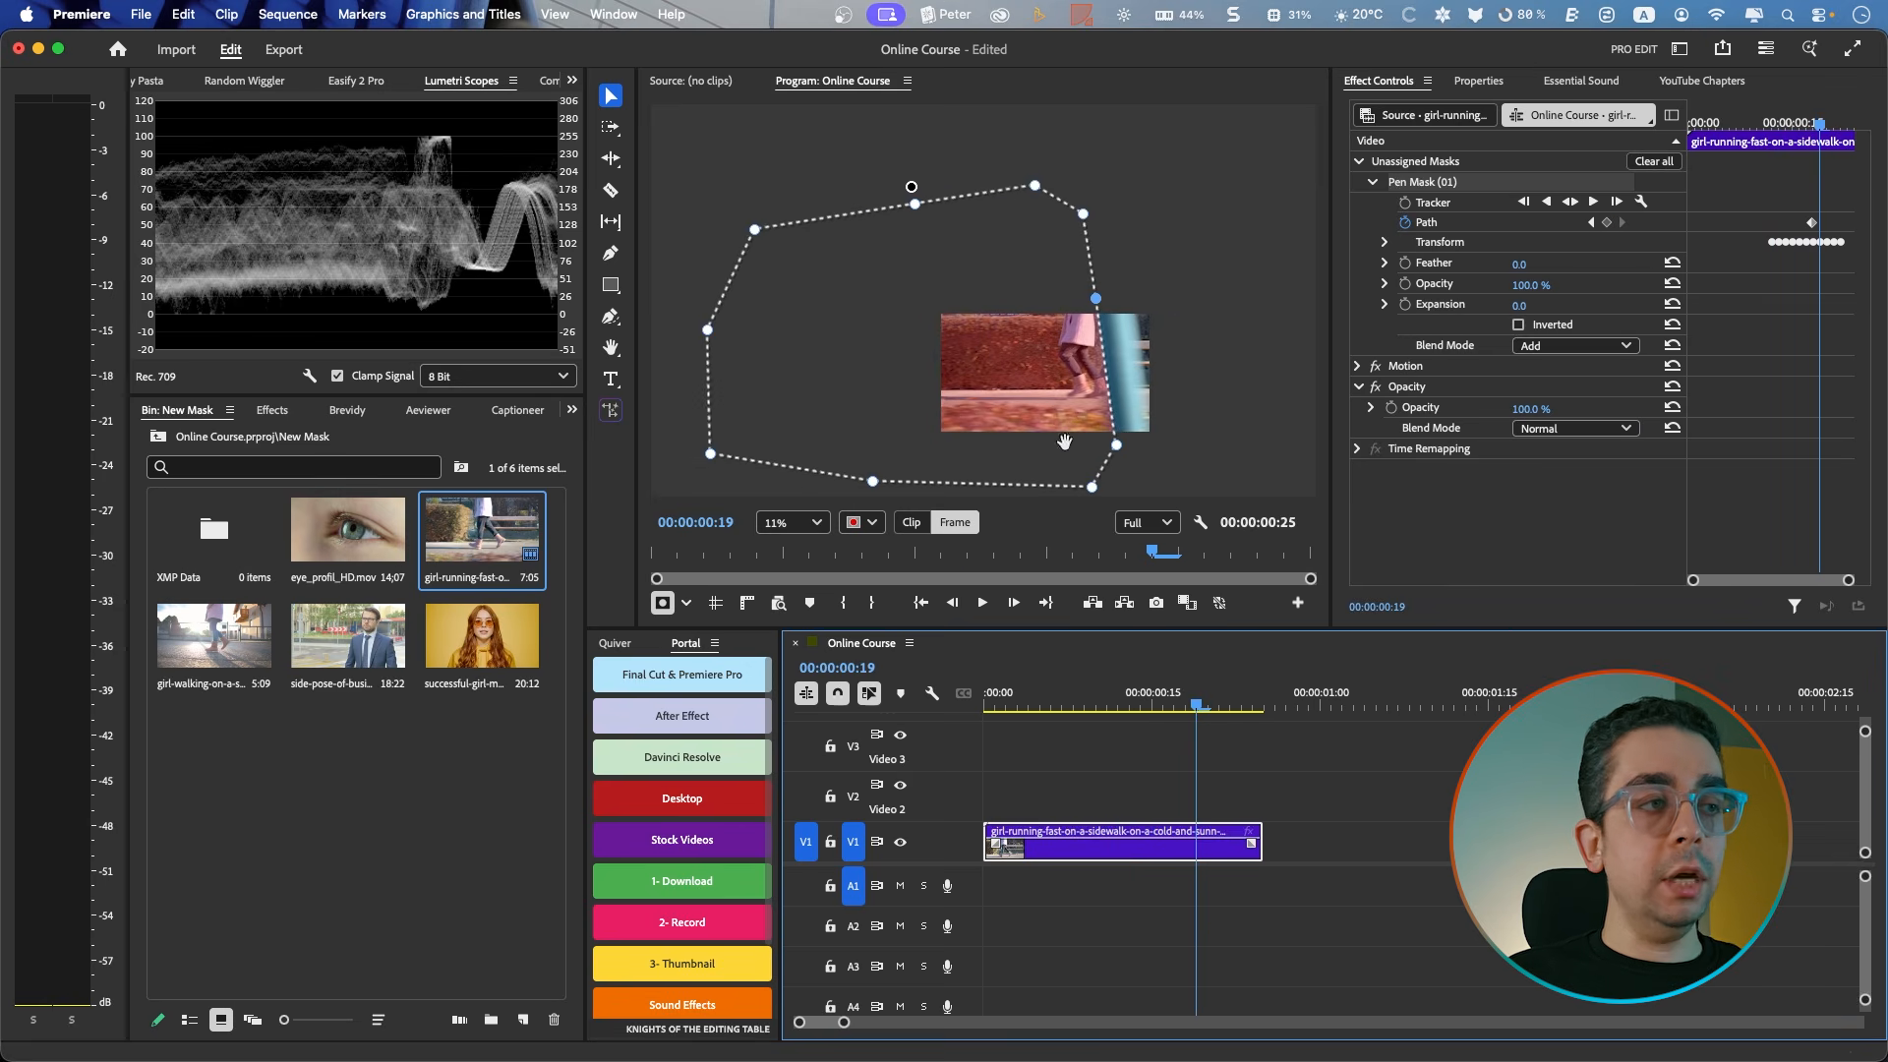
click(791, 522)
click(792, 561)
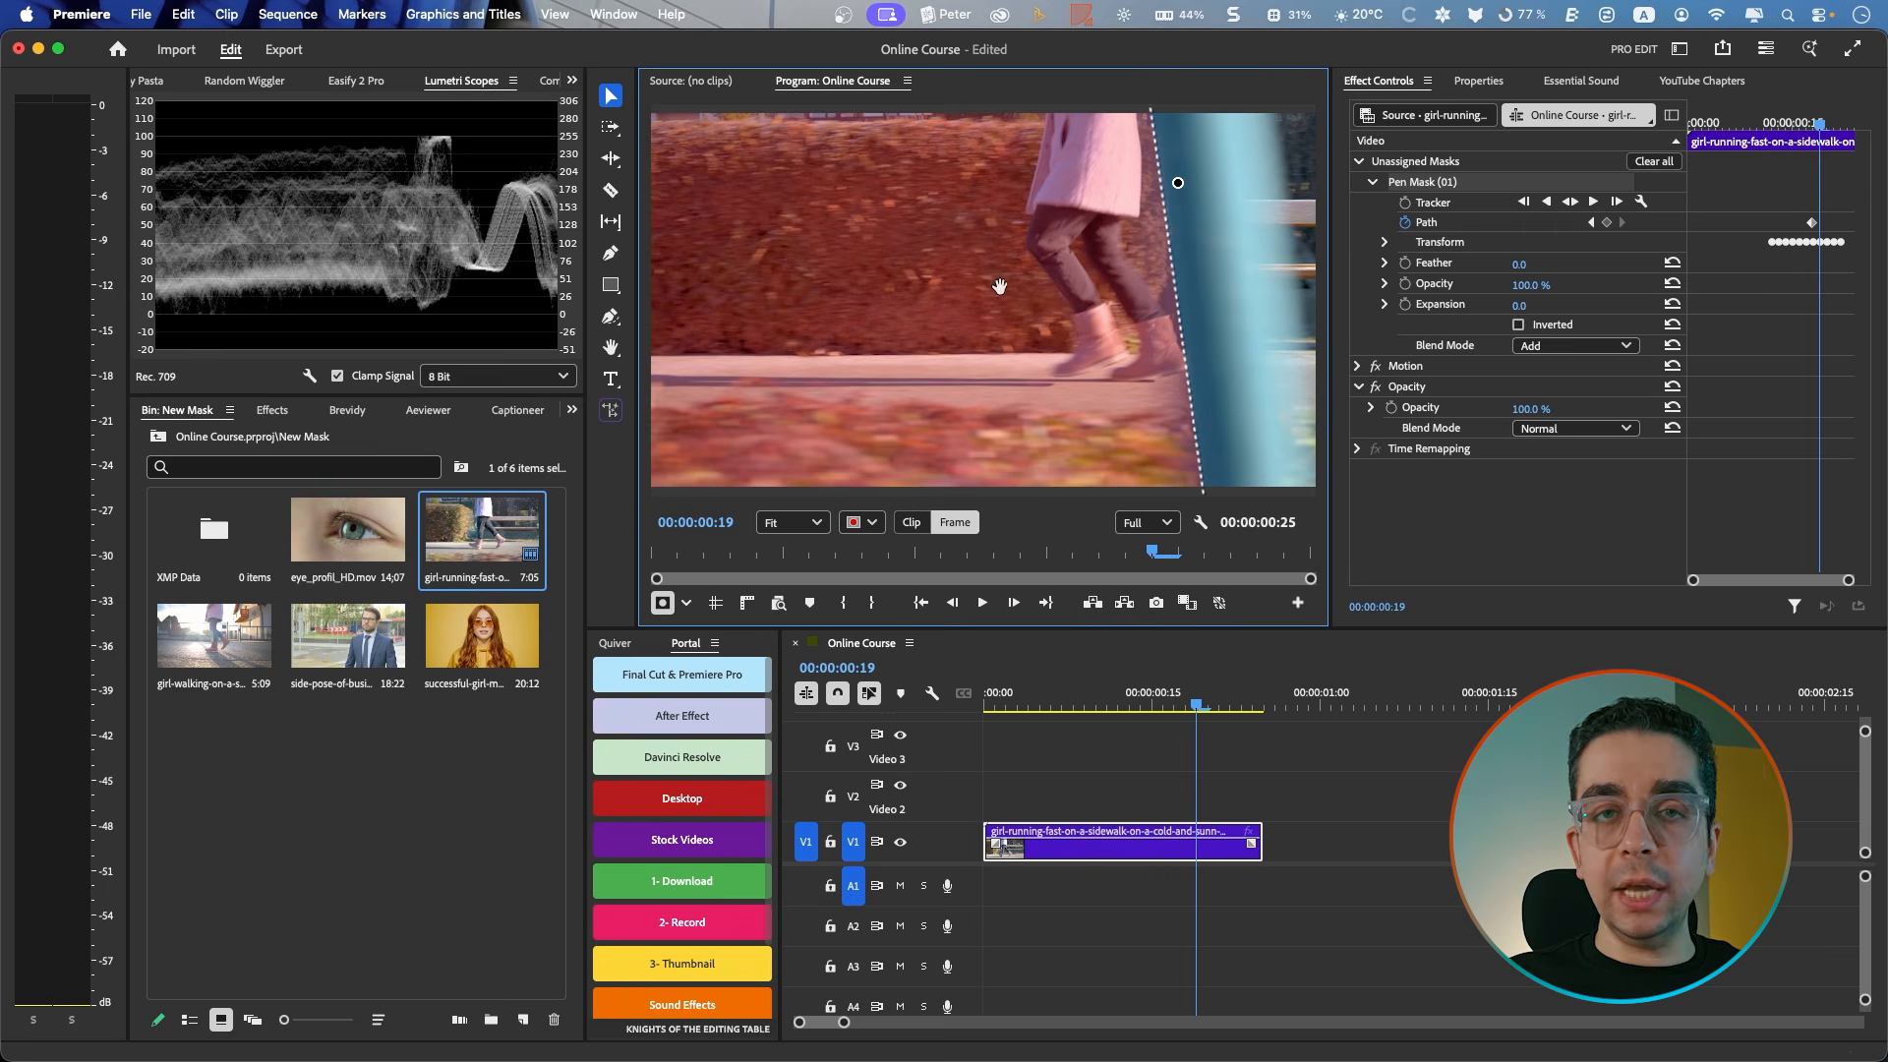
right_click(1422, 185)
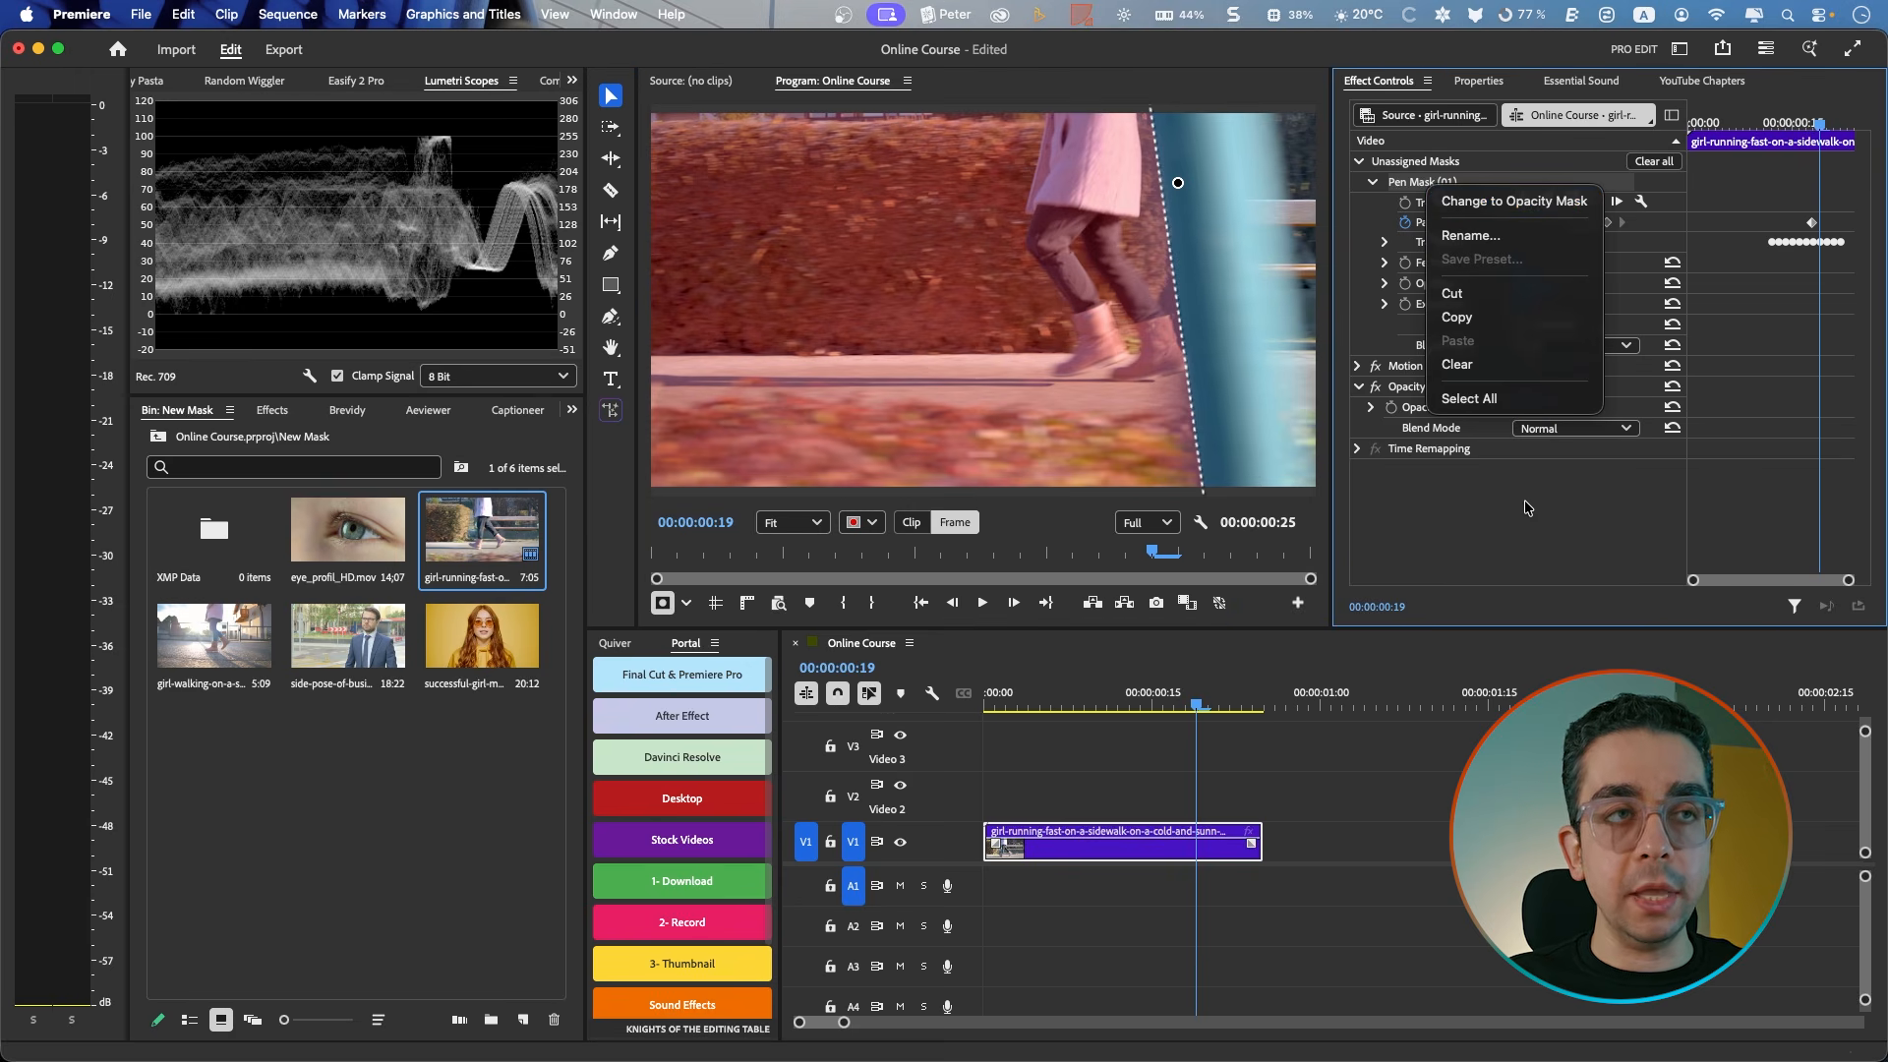
click(1510, 523)
drag(1425, 184, 1422, 392)
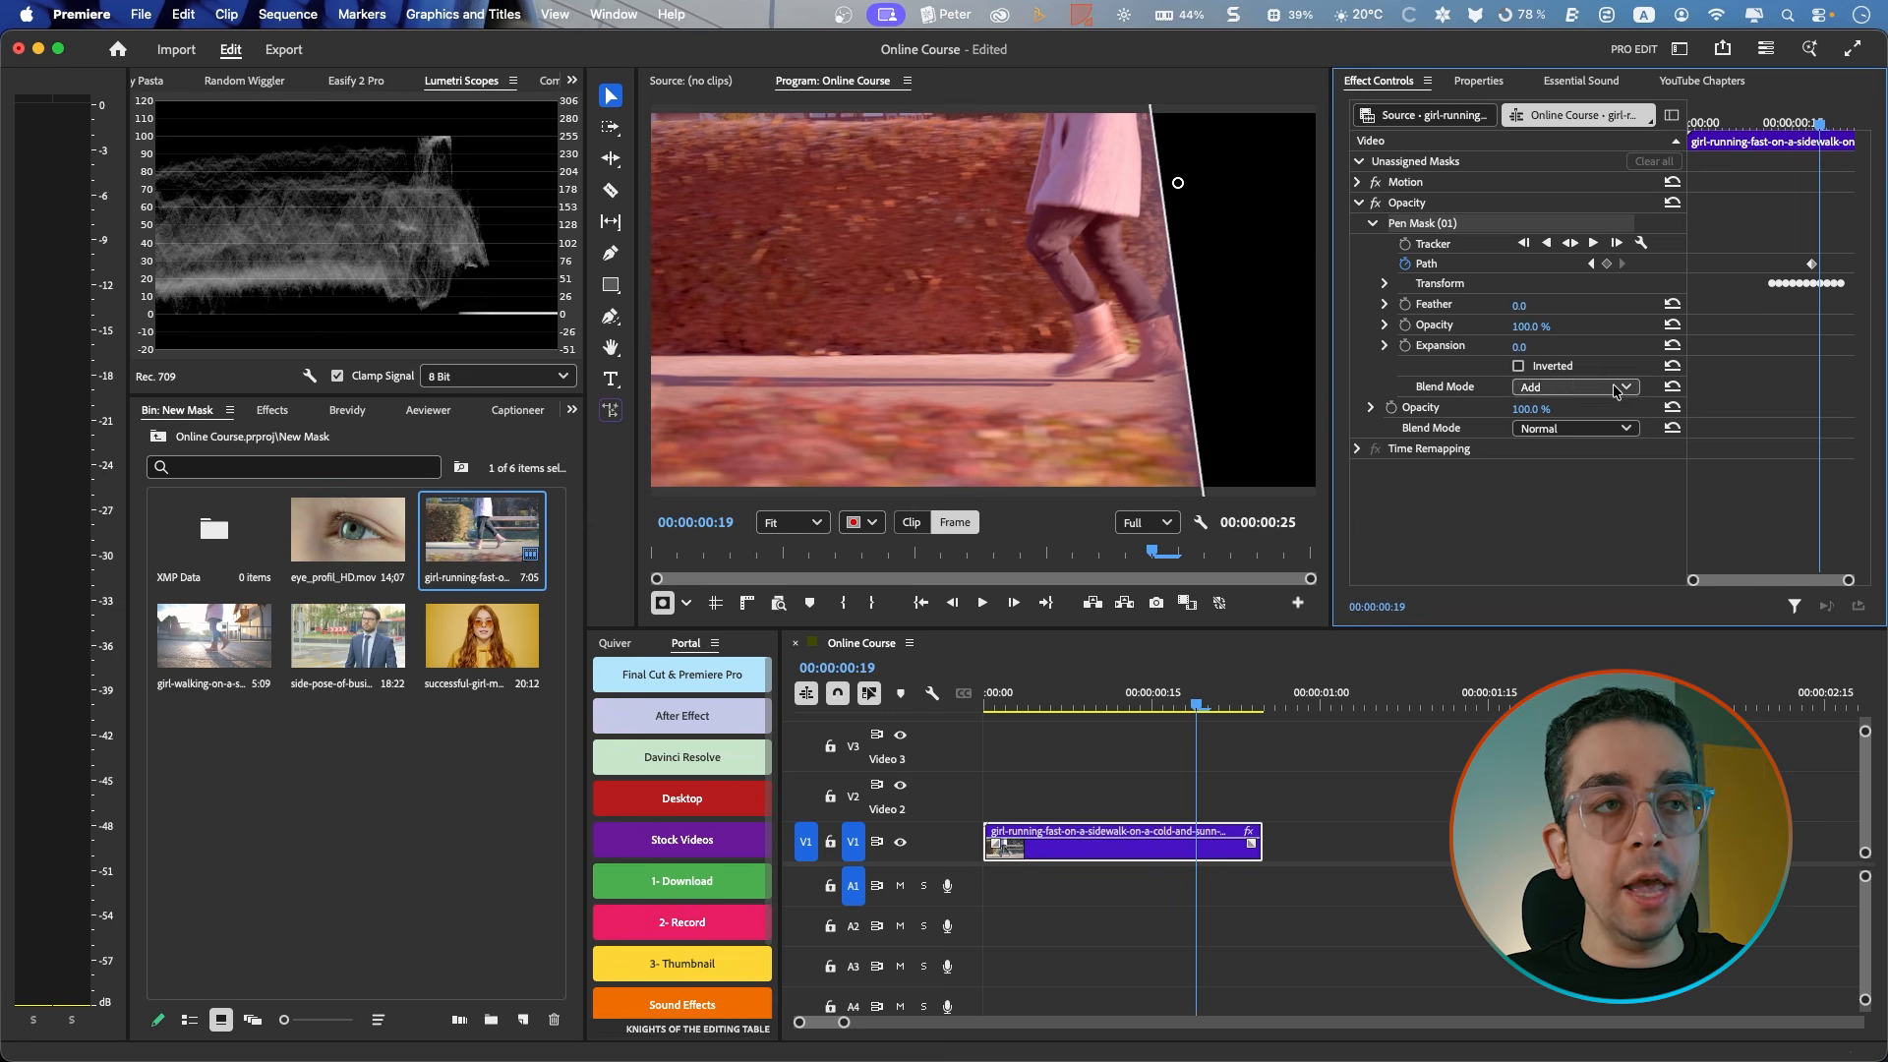
click(1520, 368)
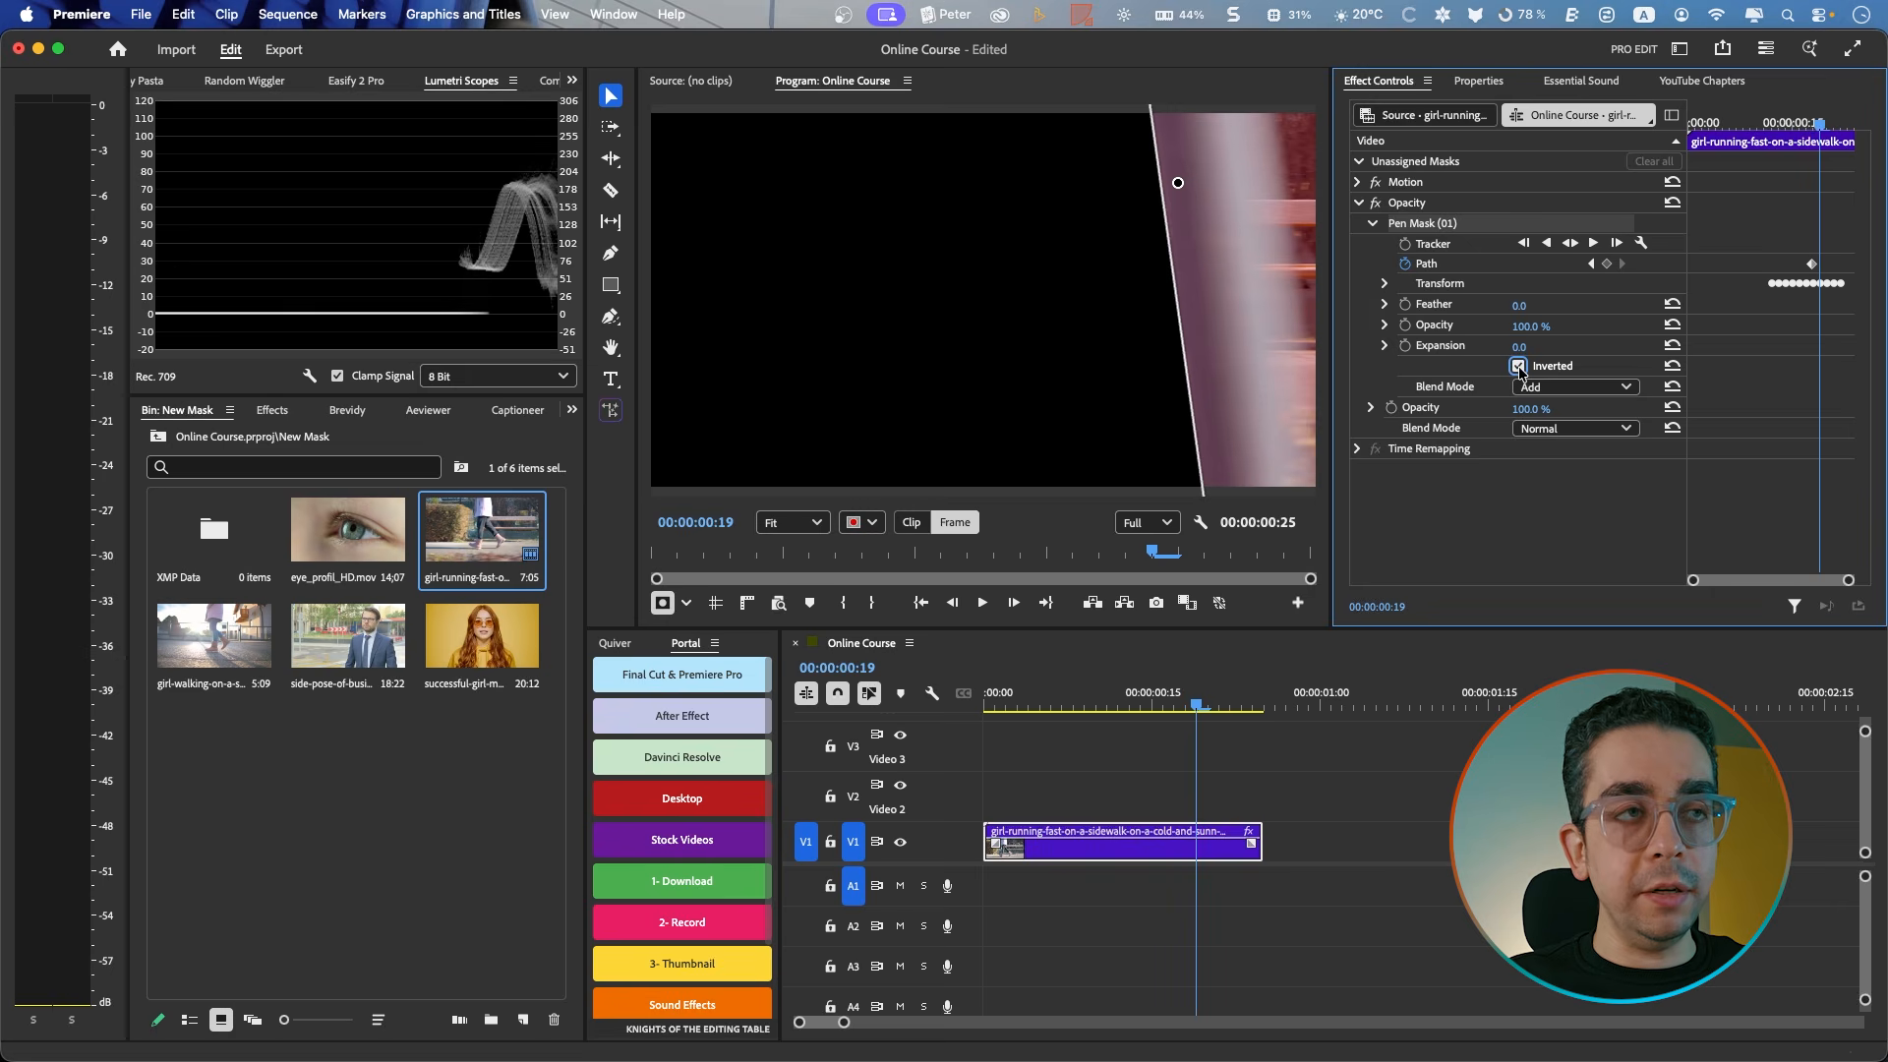
Step: At 00:00:00:18, set the pen mask's editing mode to Clip and nudge the whole mask slightly right onto the pole's edge
click(1211, 765)
mouse_move(1195, 706)
mouse_down()
mouse_move(1078, 706)
mouse_move(1229, 706)
mouse_move(1188, 706)
mouse_up()
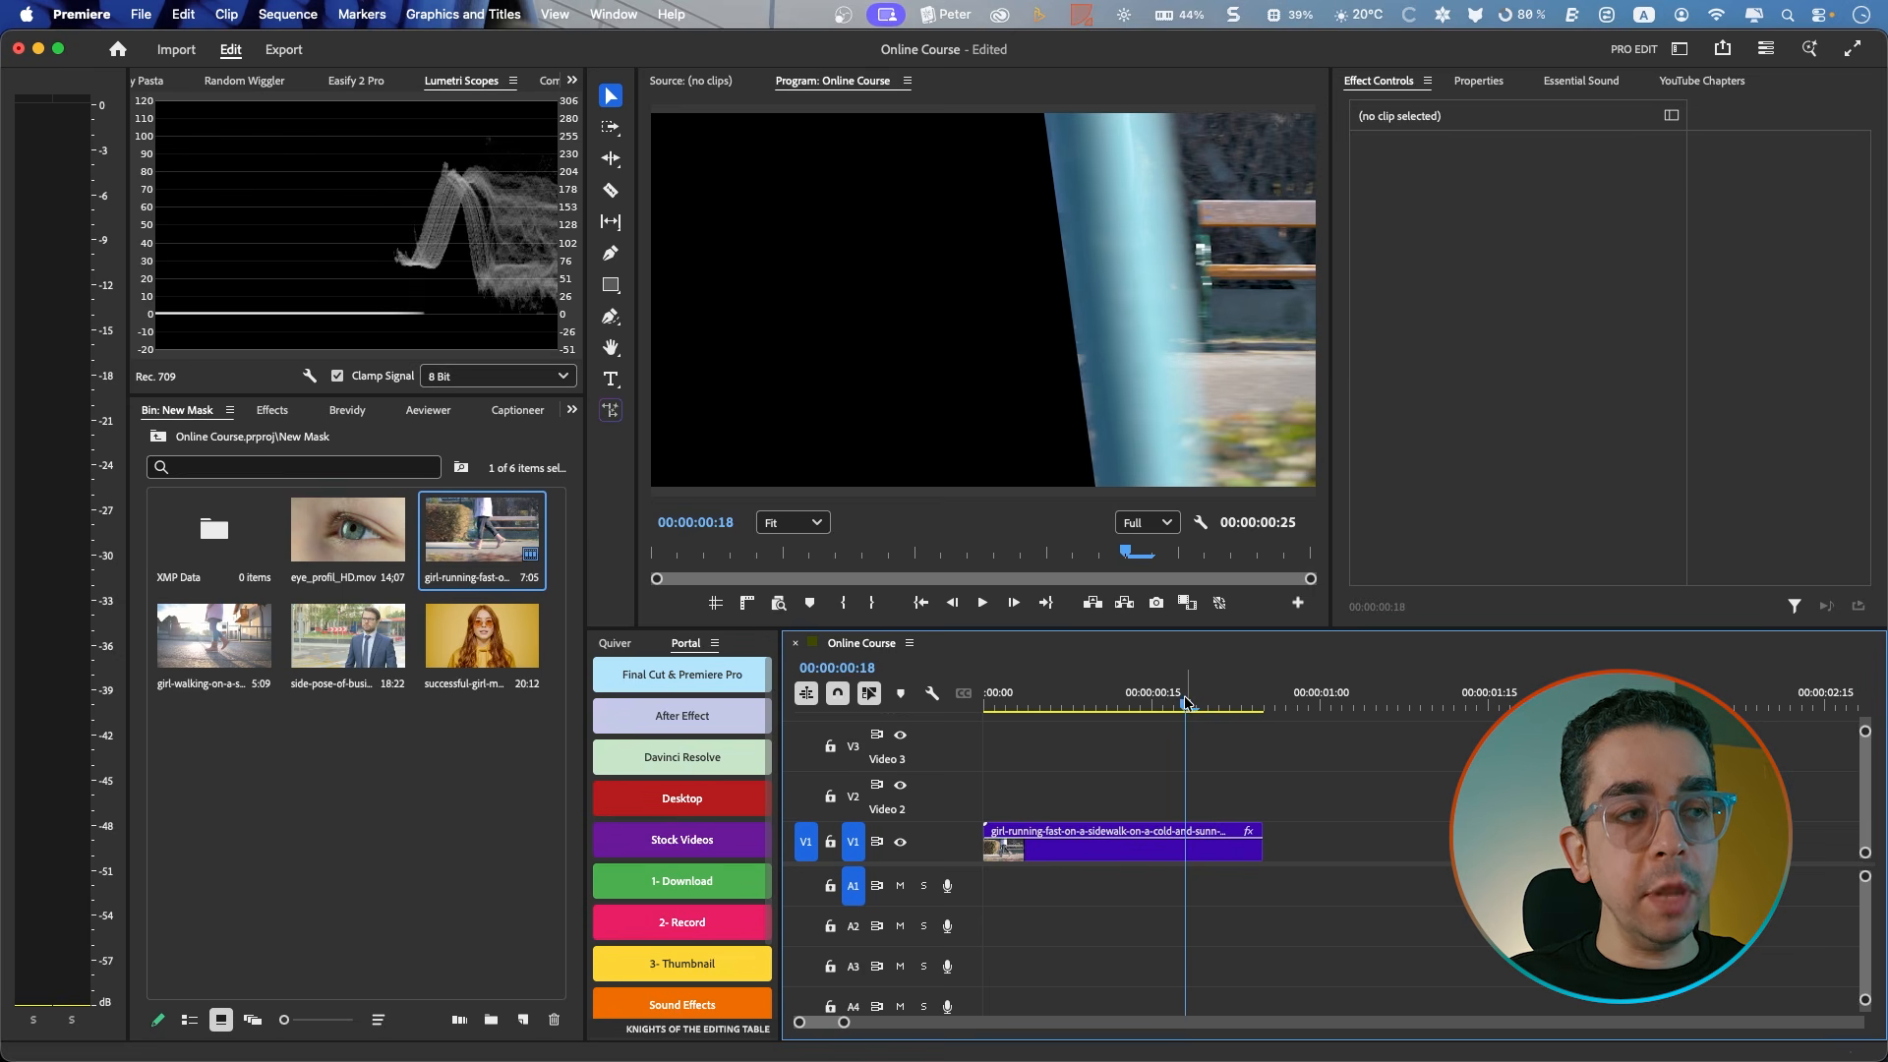
click(1161, 855)
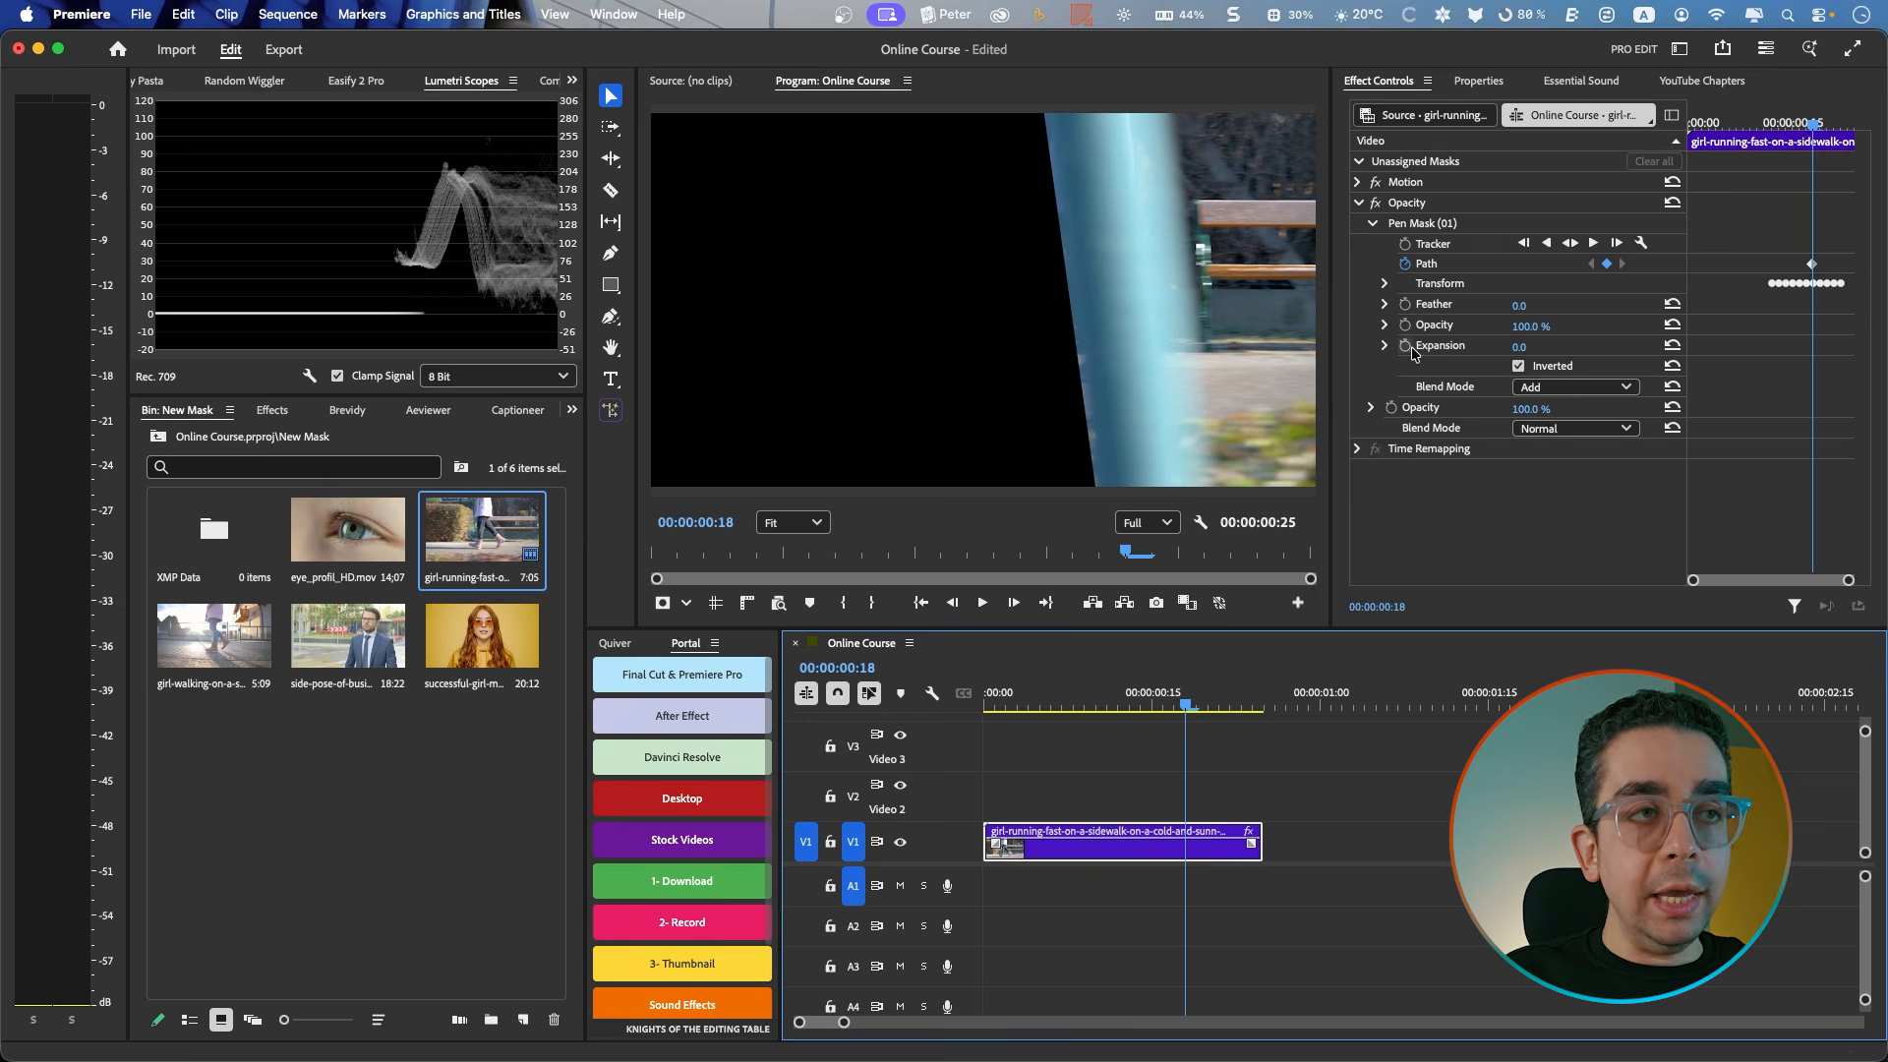
click(1422, 226)
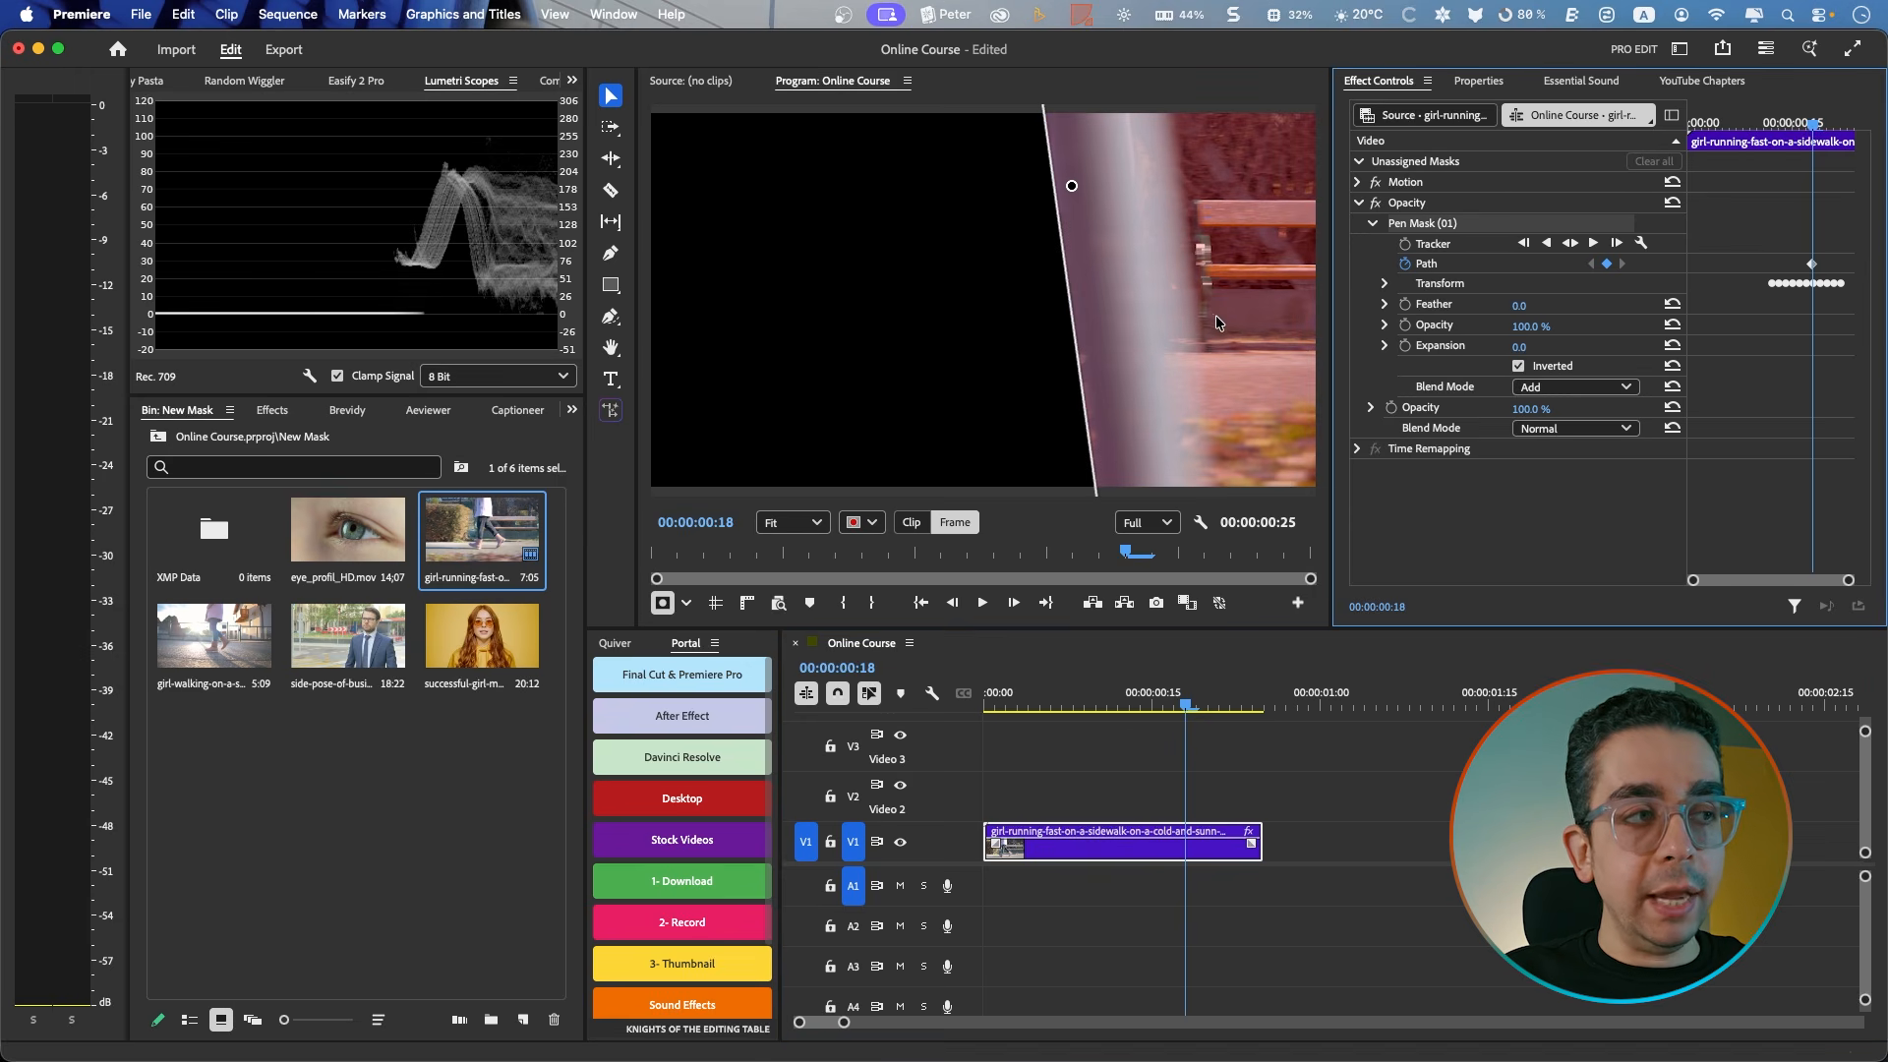
click(911, 523)
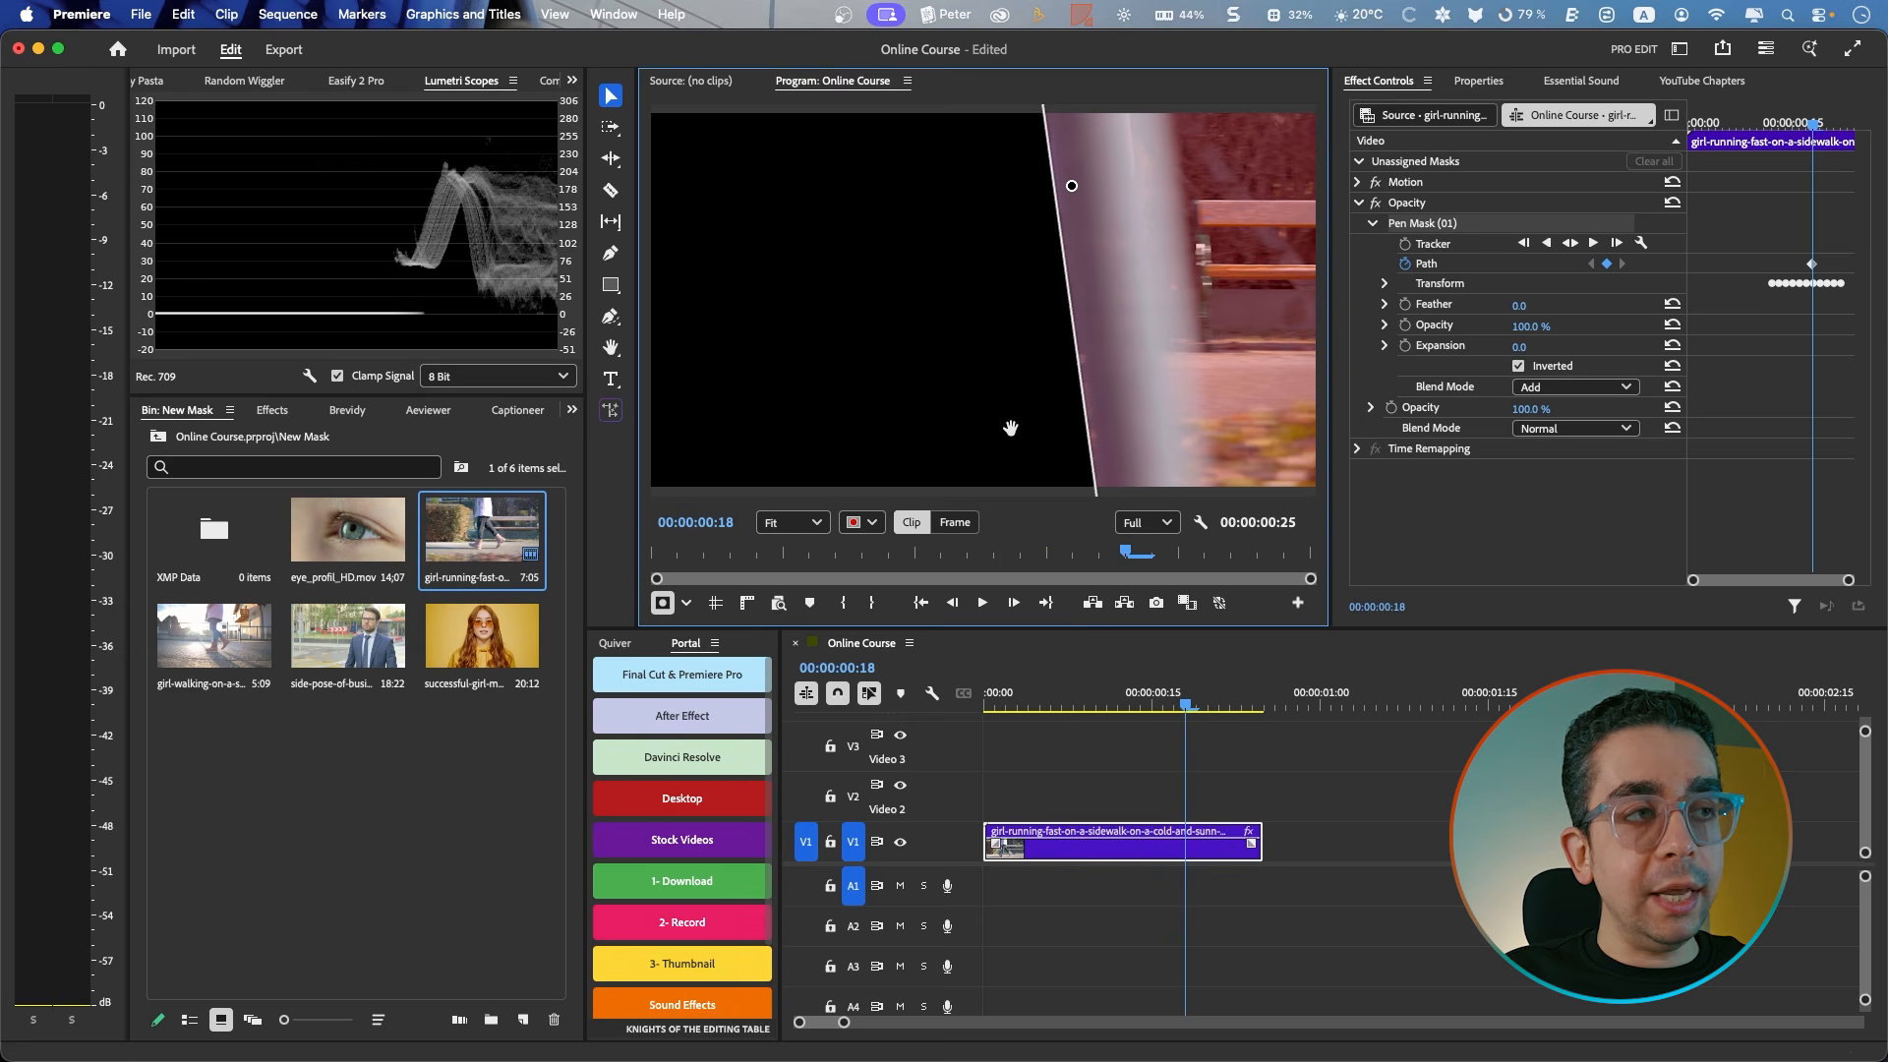
drag(963, 403, 968, 403)
mouse_move(1185, 708)
mouse_down()
mouse_move(1119, 710)
mouse_move(1203, 707)
mouse_move(1162, 704)
mouse_move(1182, 704)
mouse_up()
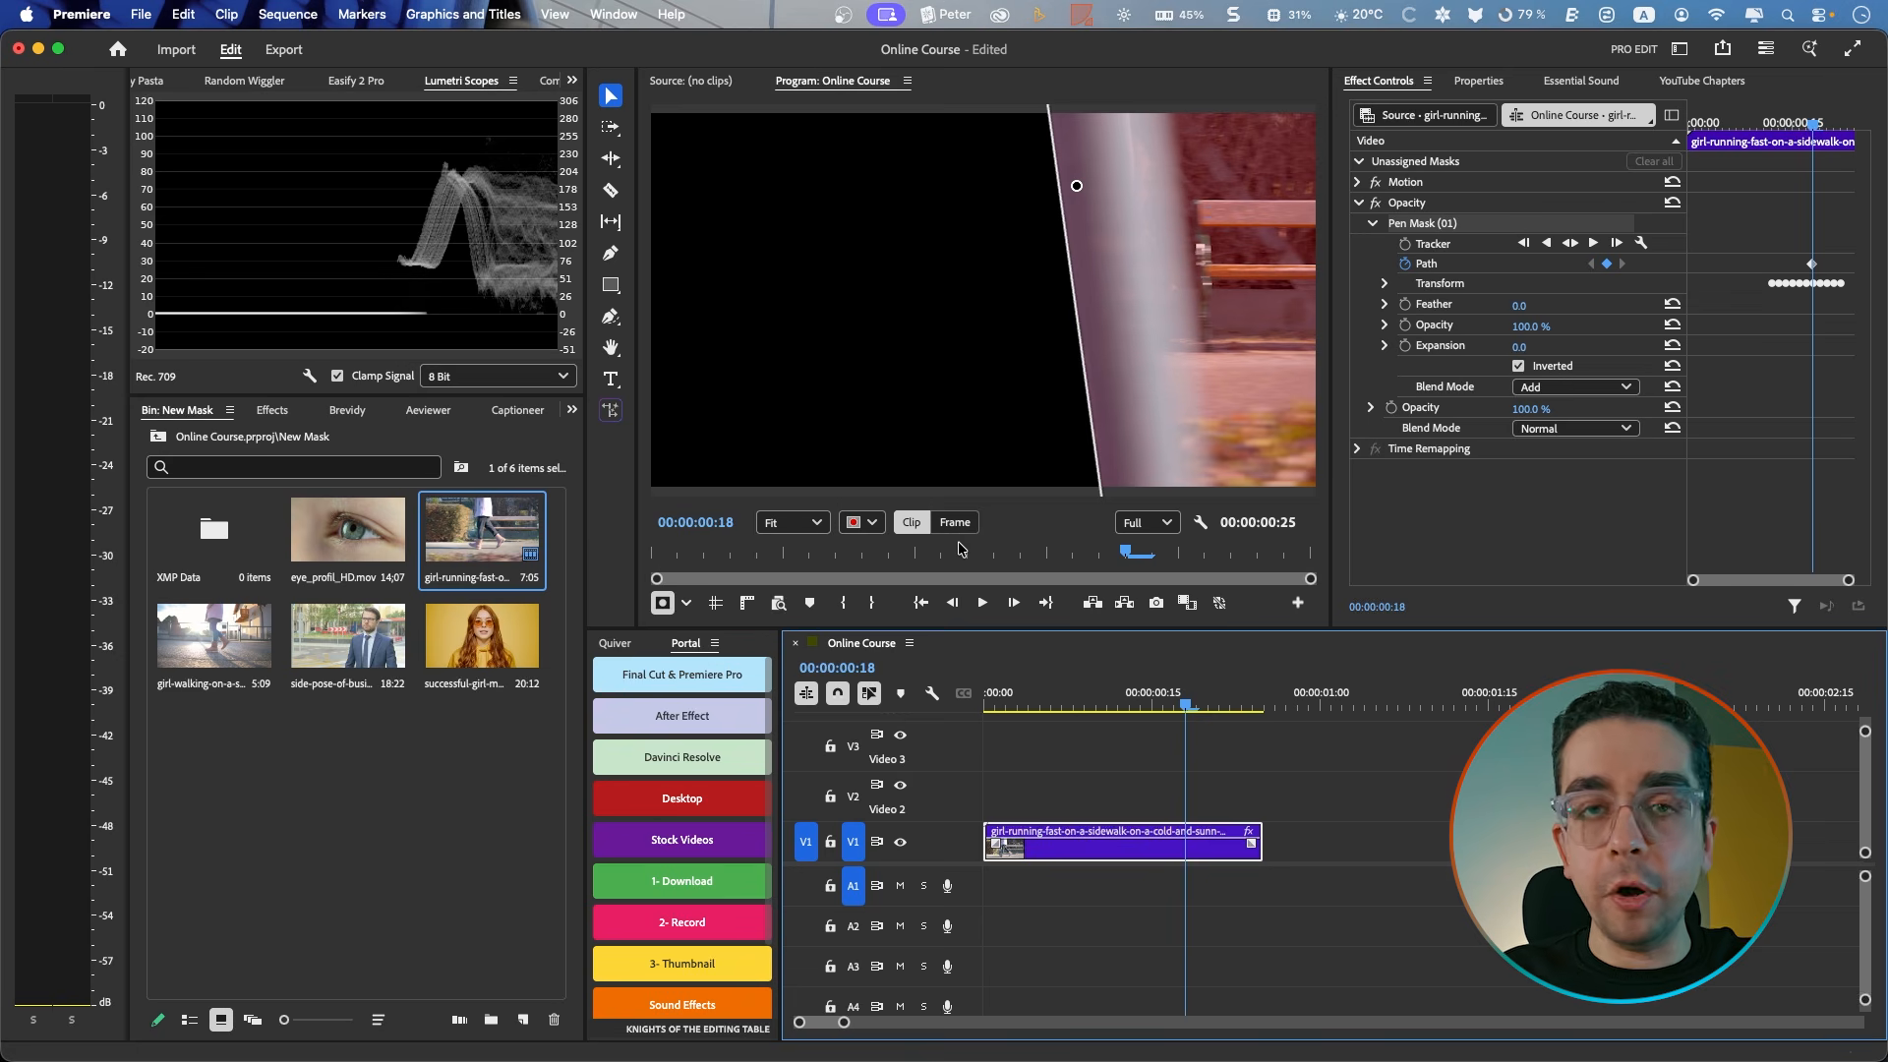
Step: Move the girl-running clip up to V2 and place the side-pose-of-businessman clip beneath it at the start of V1
drag(1048, 854, 1049, 804)
drag(347, 634, 1022, 843)
drag(1184, 706, 965, 716)
Step: Set the mask overlay to None and preview the pole transition from the start to 00:00:00:22
click(861, 522)
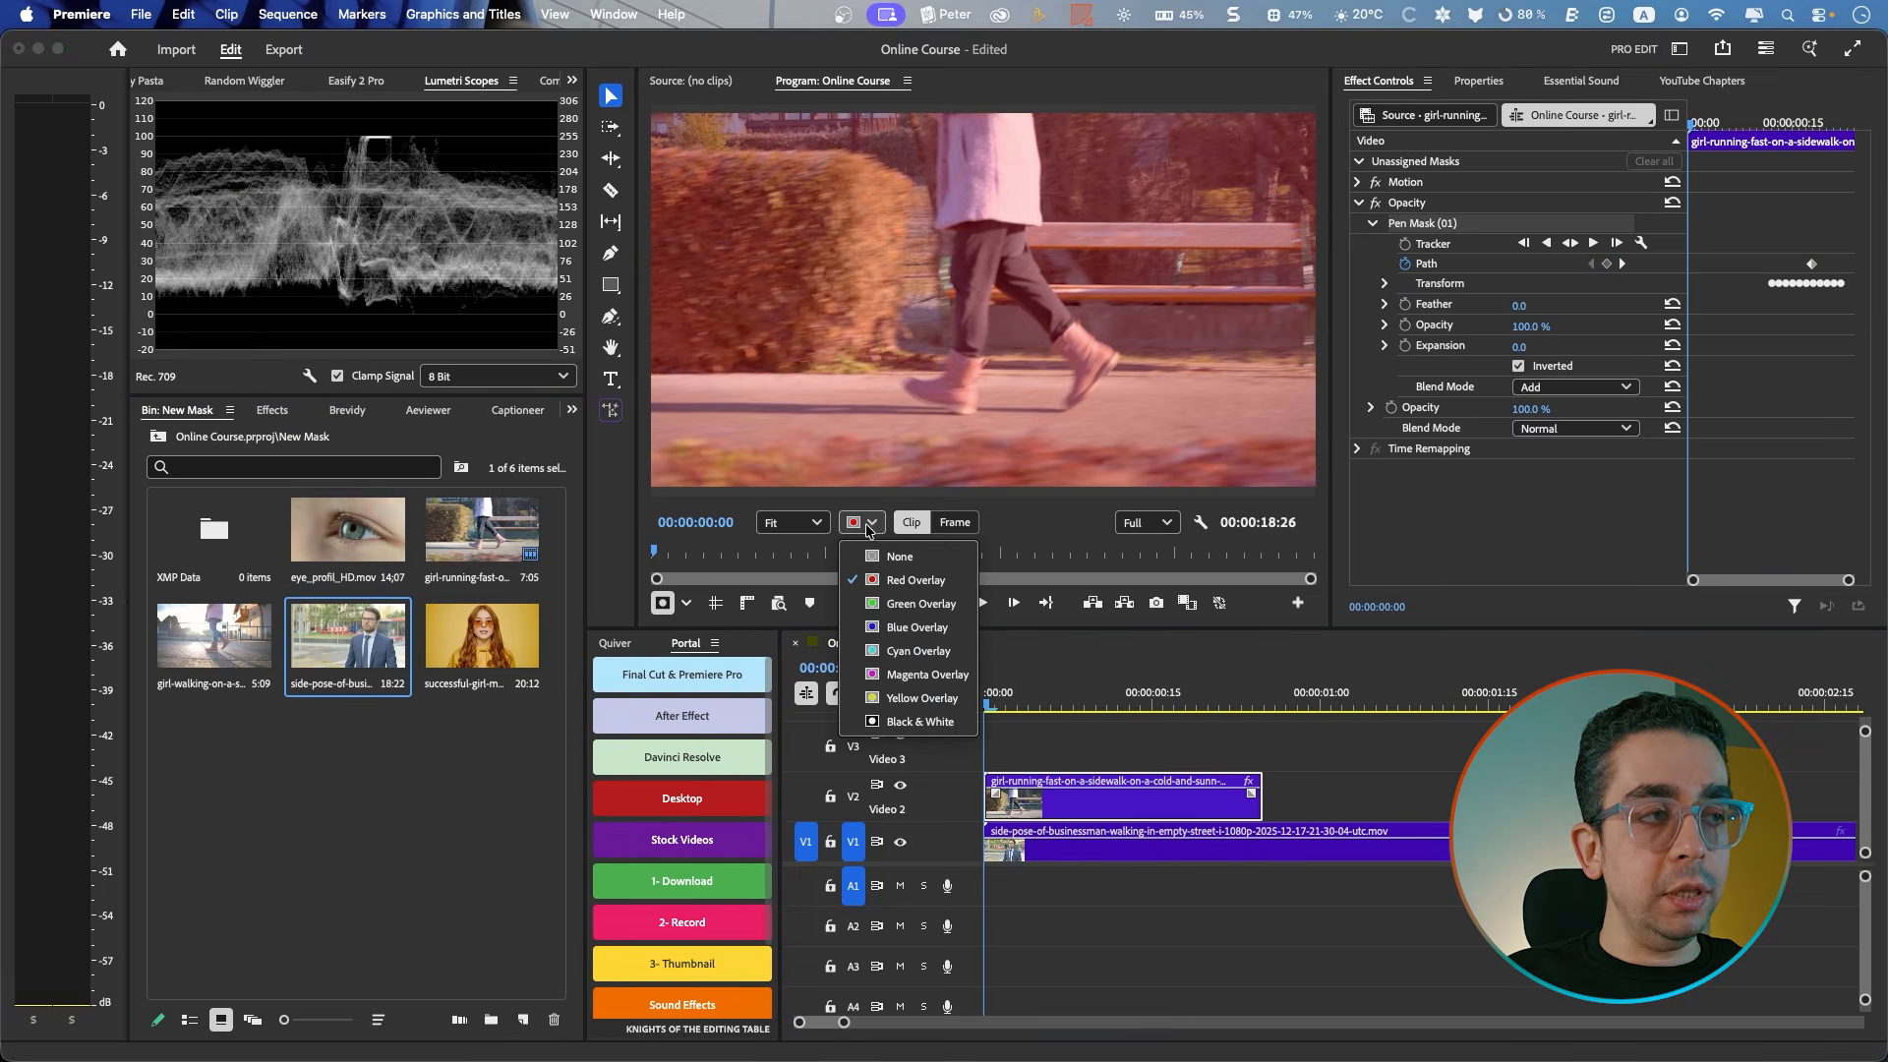
click(899, 553)
click(1080, 753)
drag(1086, 704, 1231, 701)
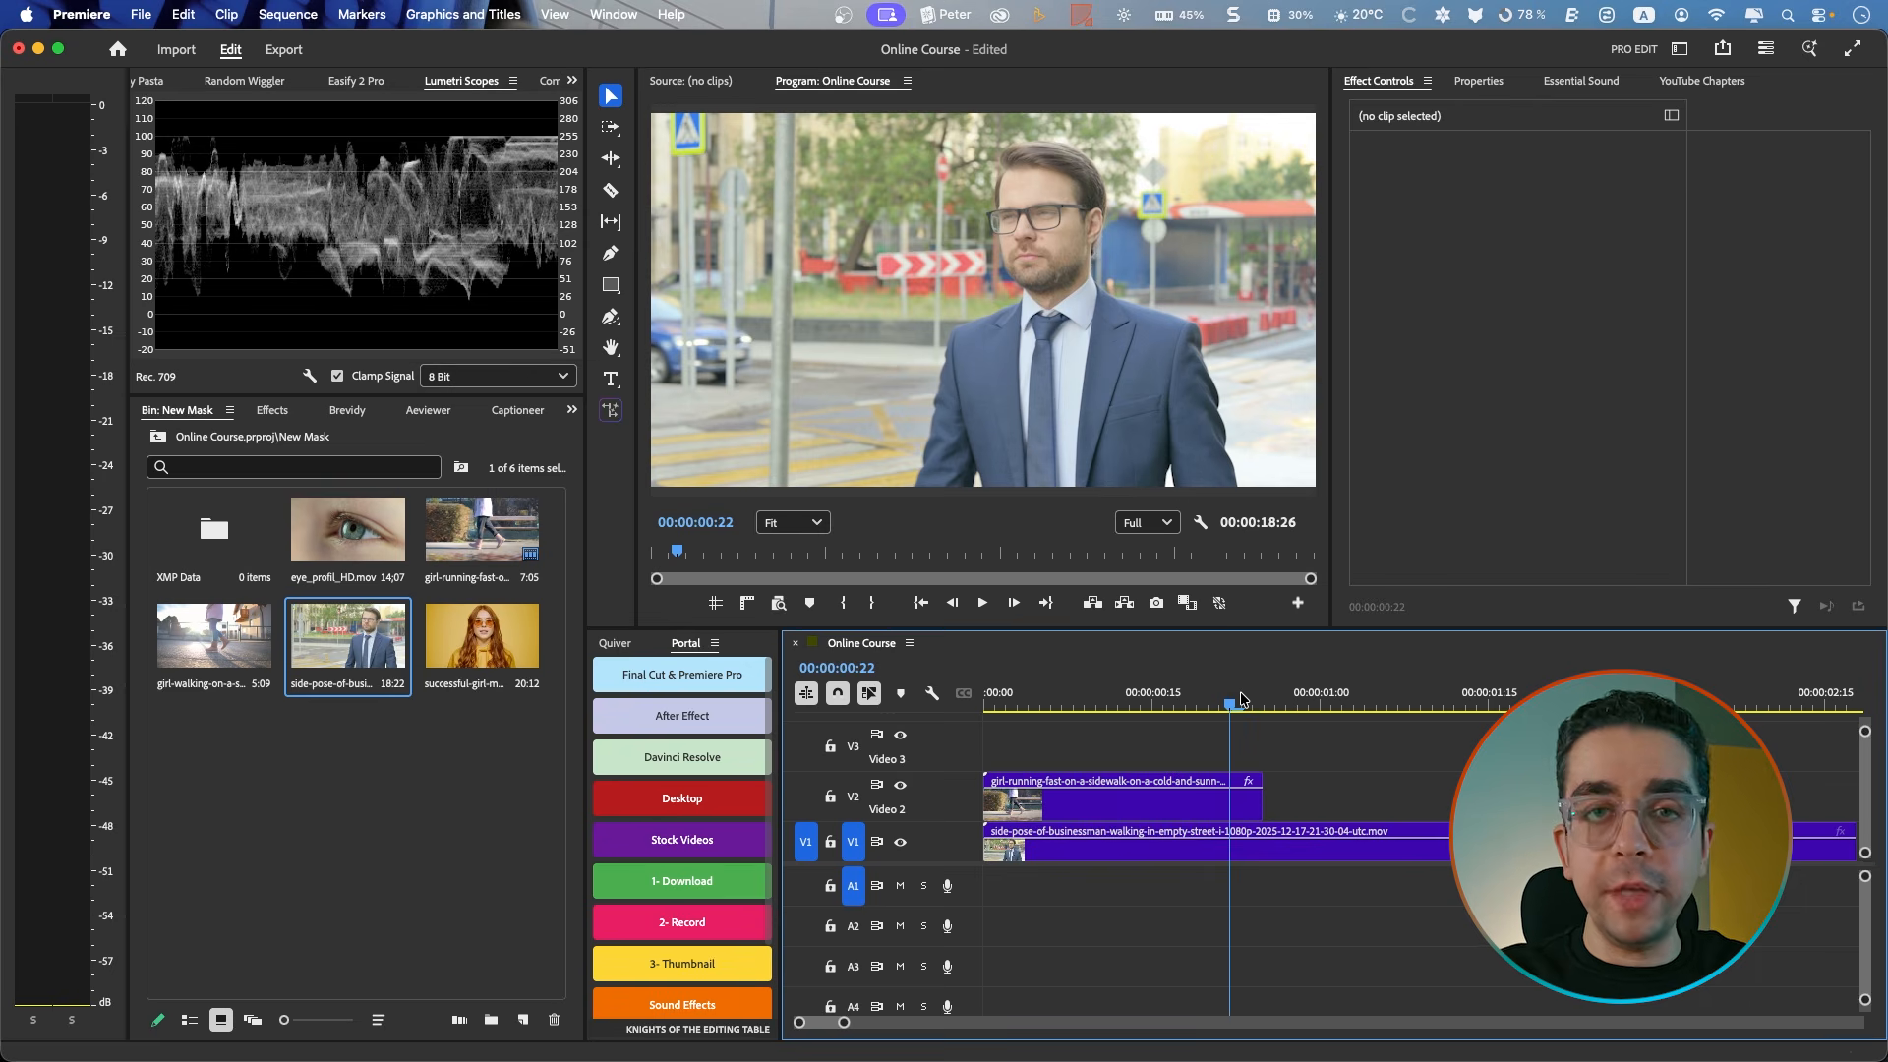
Step: Delete both clips from the timeline and place eye_profil_HD.mov at the start of V1, keeping the existing sequence settings
drag(1294, 768, 1077, 885)
key(Delete)
drag(335, 547, 985, 844)
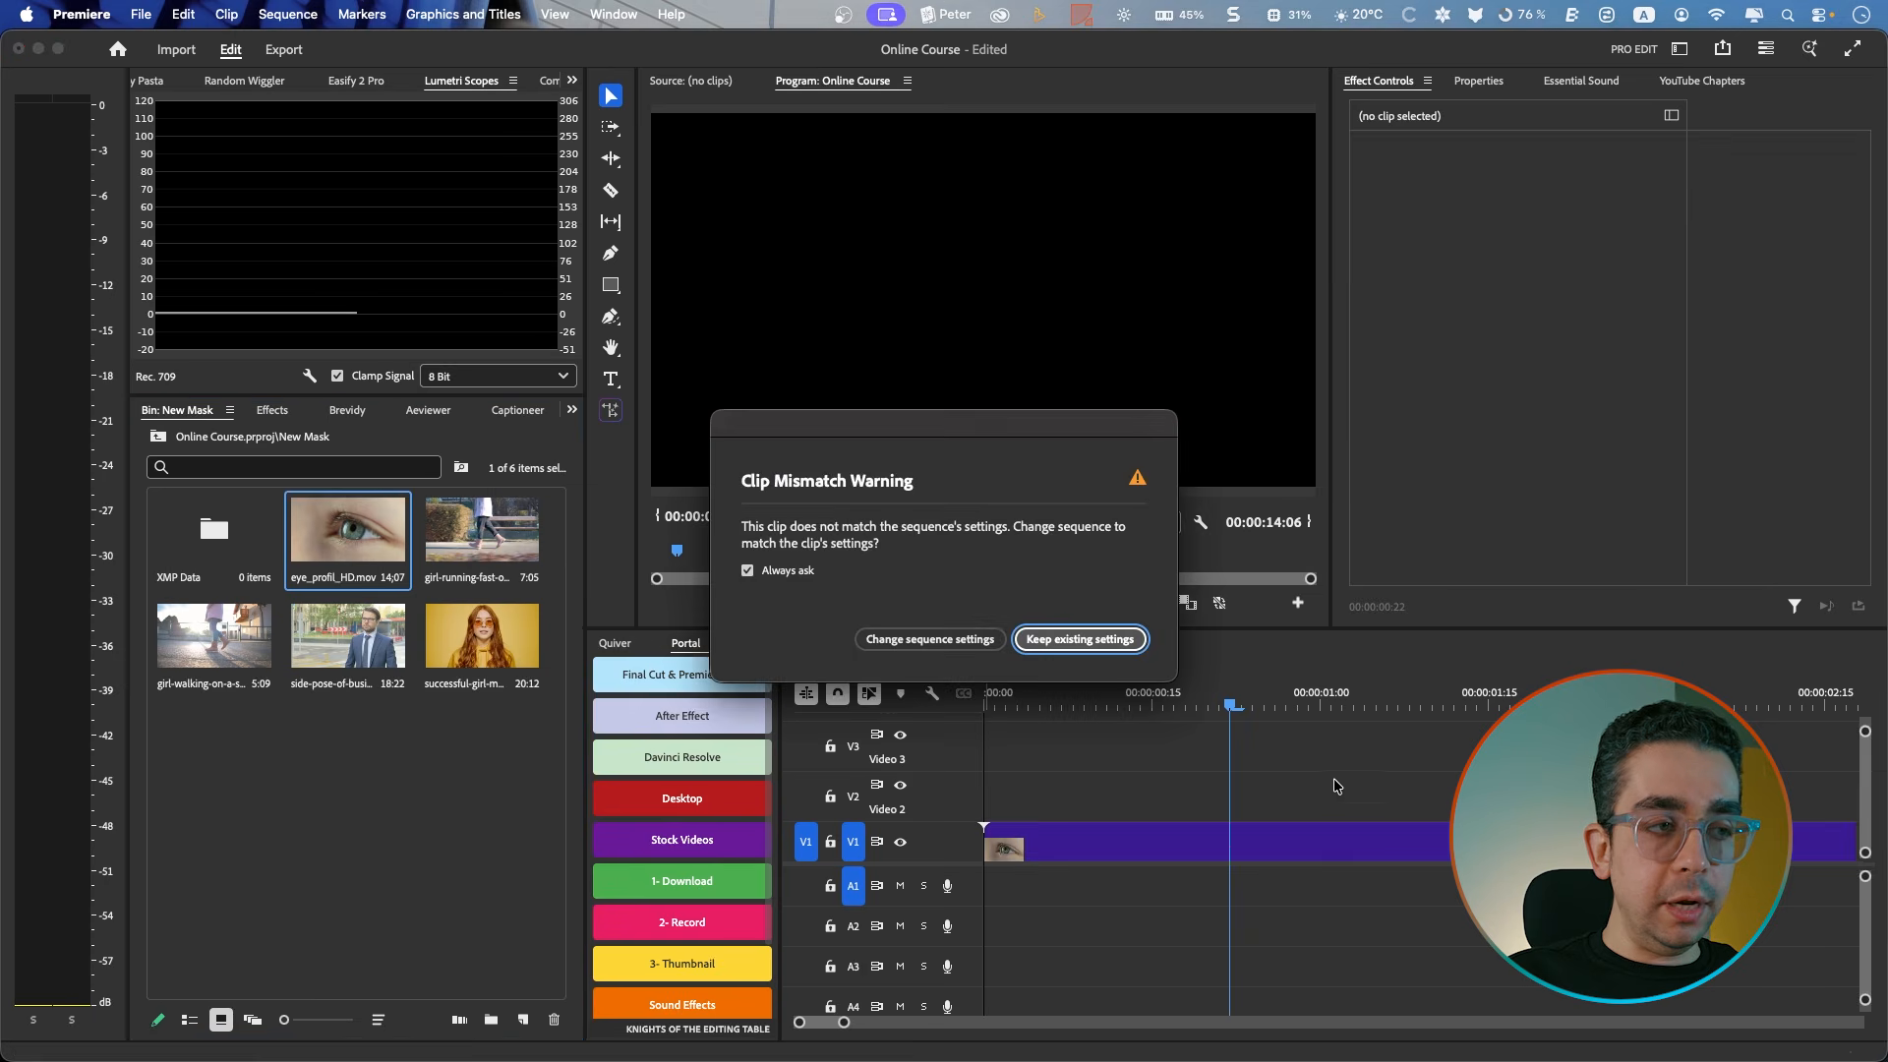
click(1080, 639)
Step: Cut the eye clip at 00:00:07:05 and delete the part before the cut
drag(1232, 706, 1634, 706)
key(minus)
key(minus)
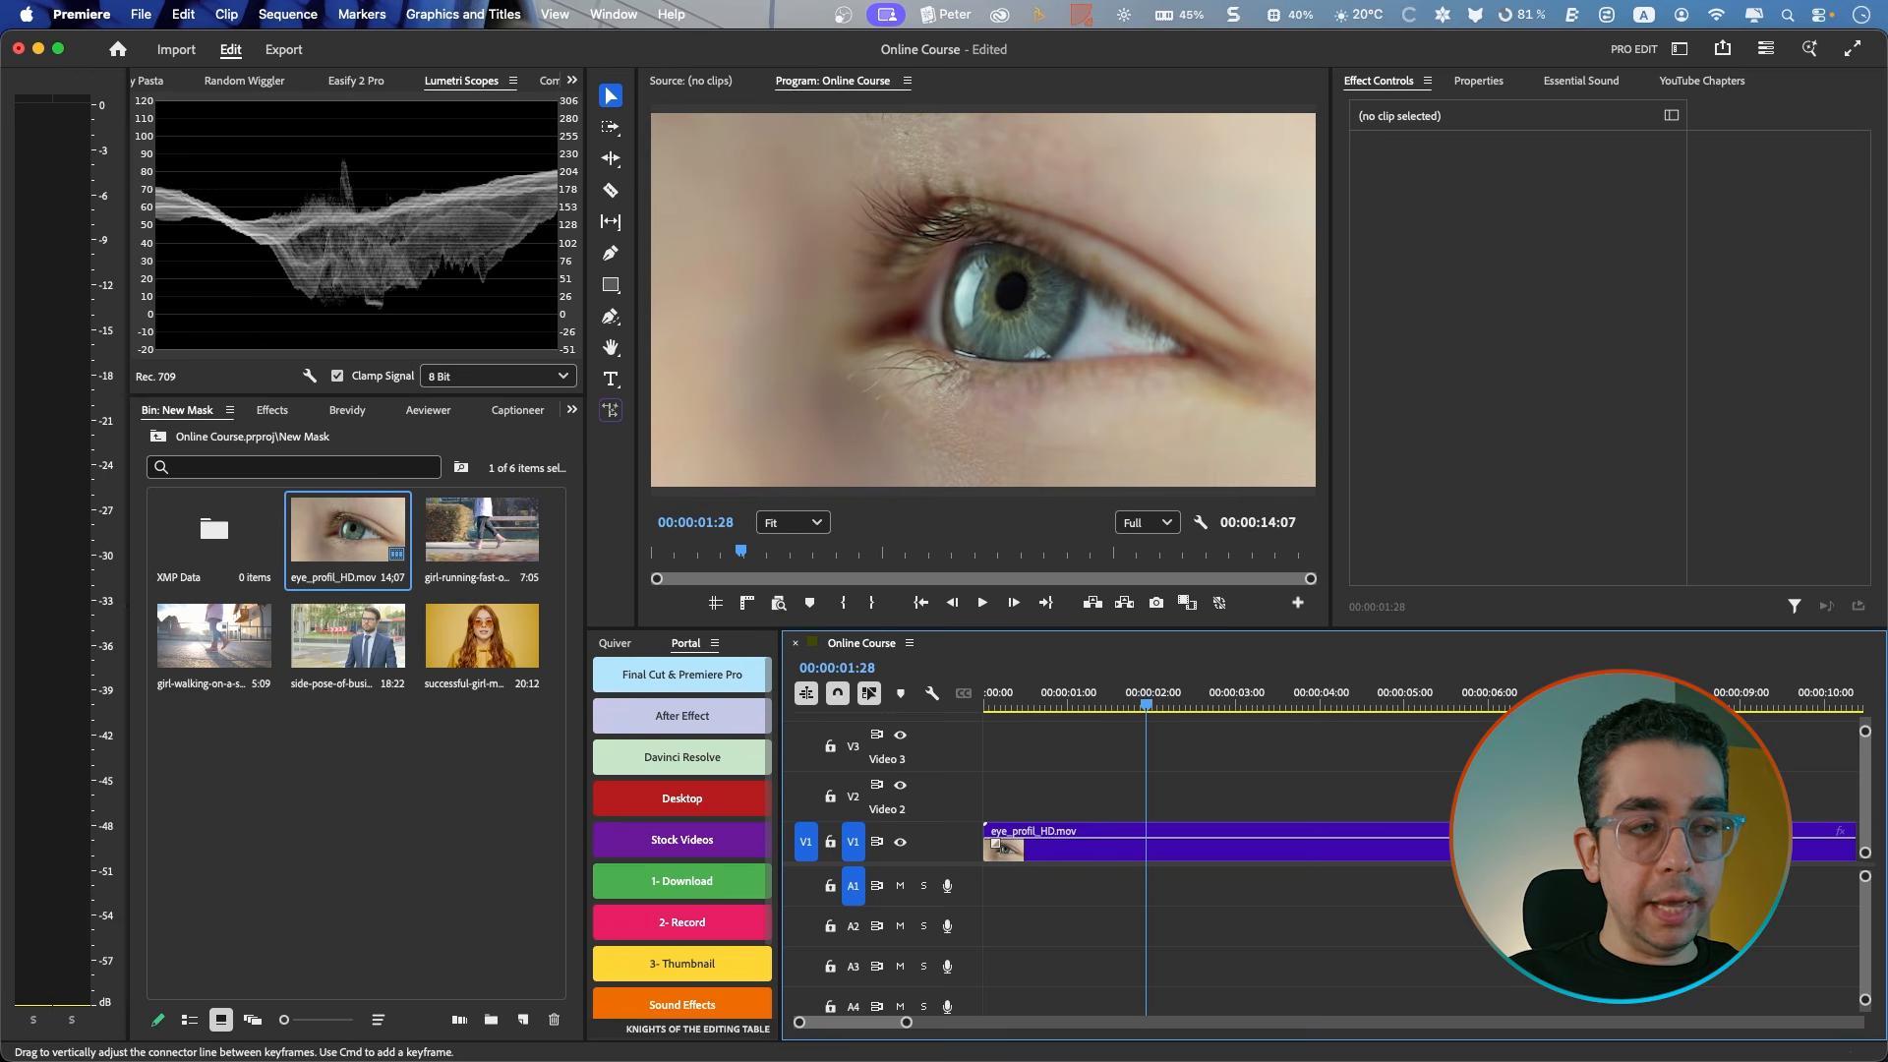
key(minus)
drag(1266, 706, 1400, 733)
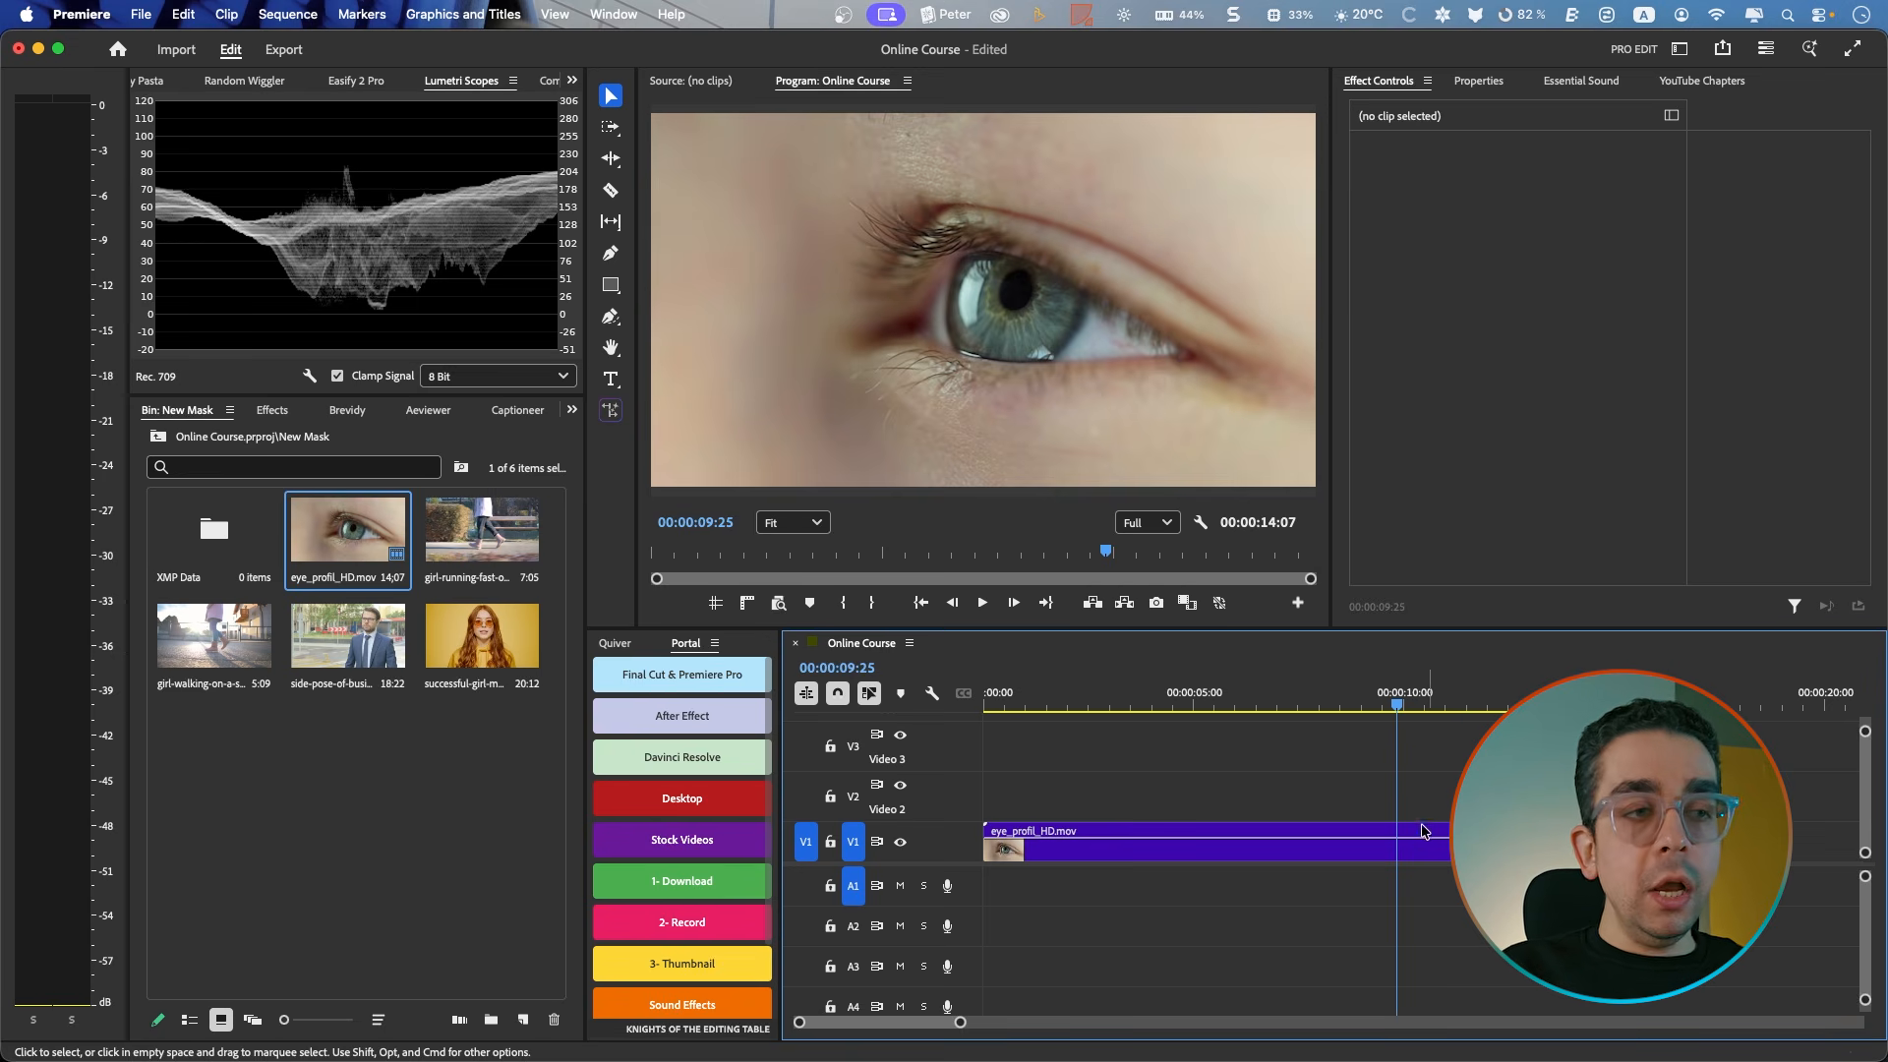
click(1401, 857)
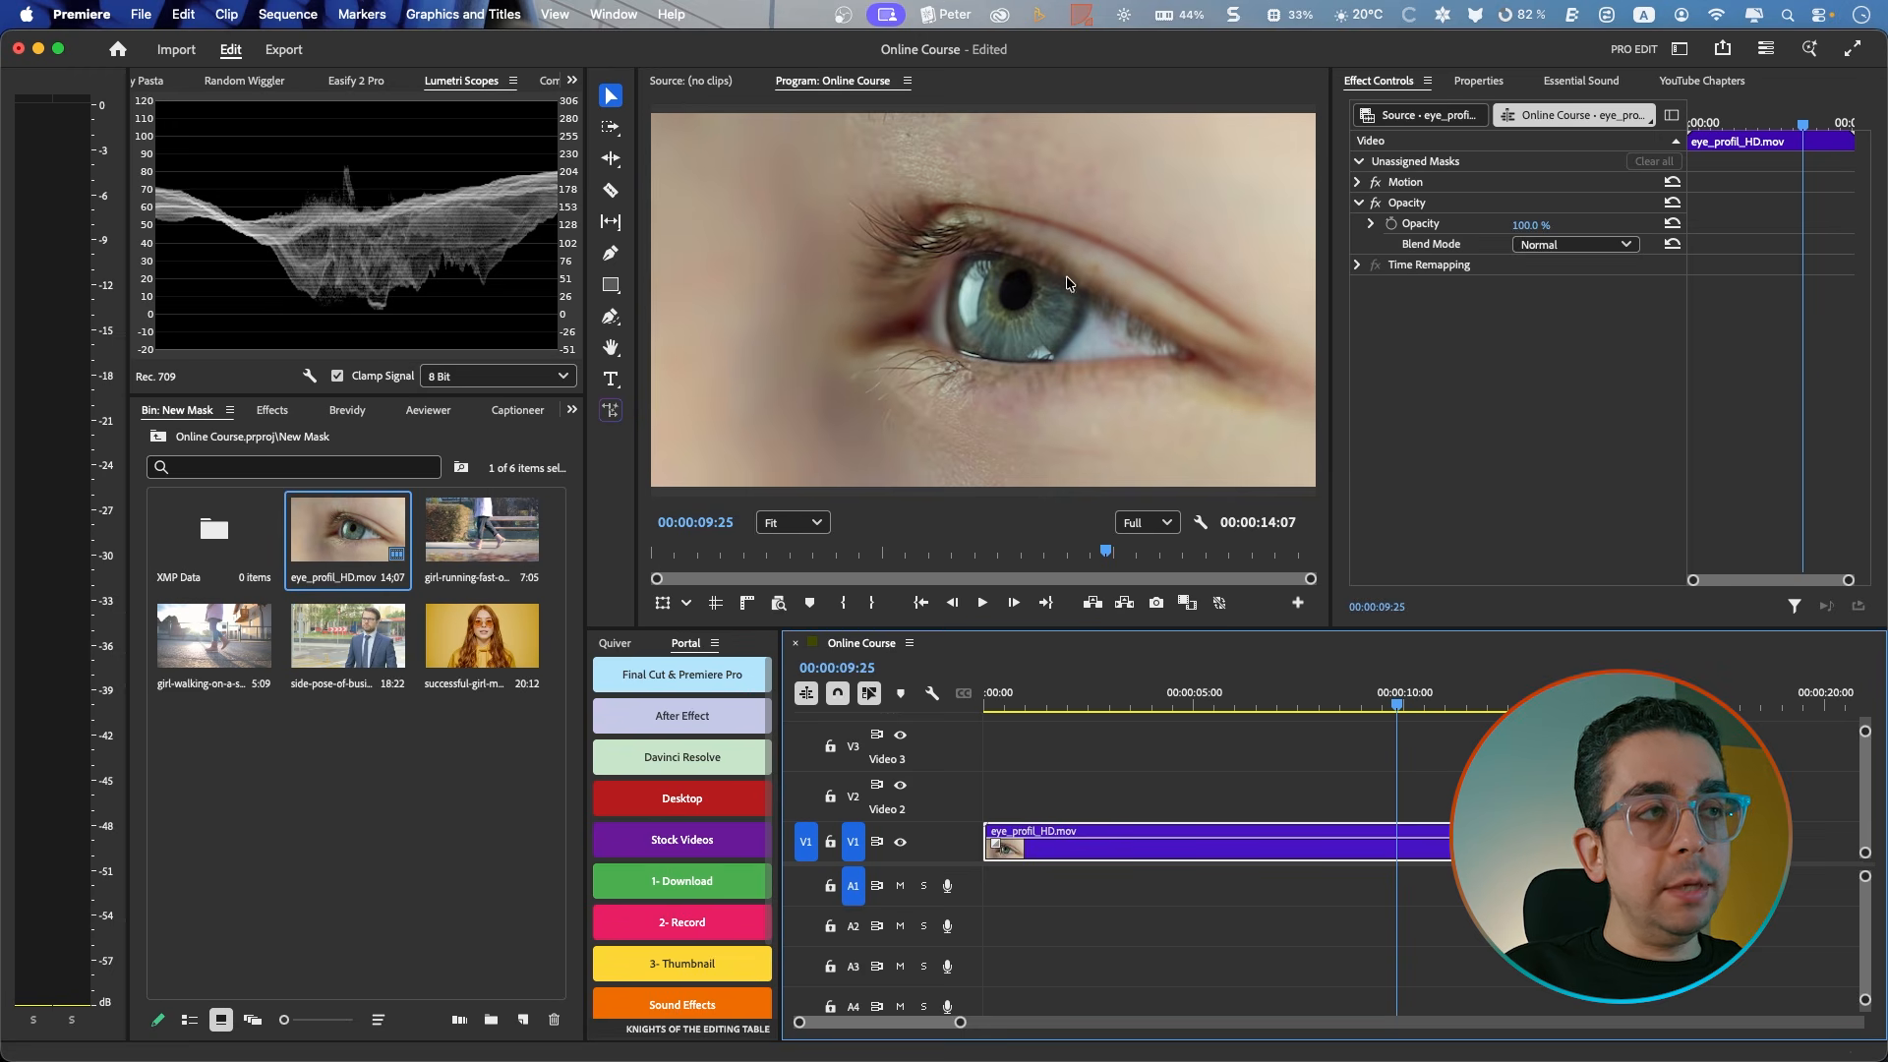
drag(1397, 704, 1284, 714)
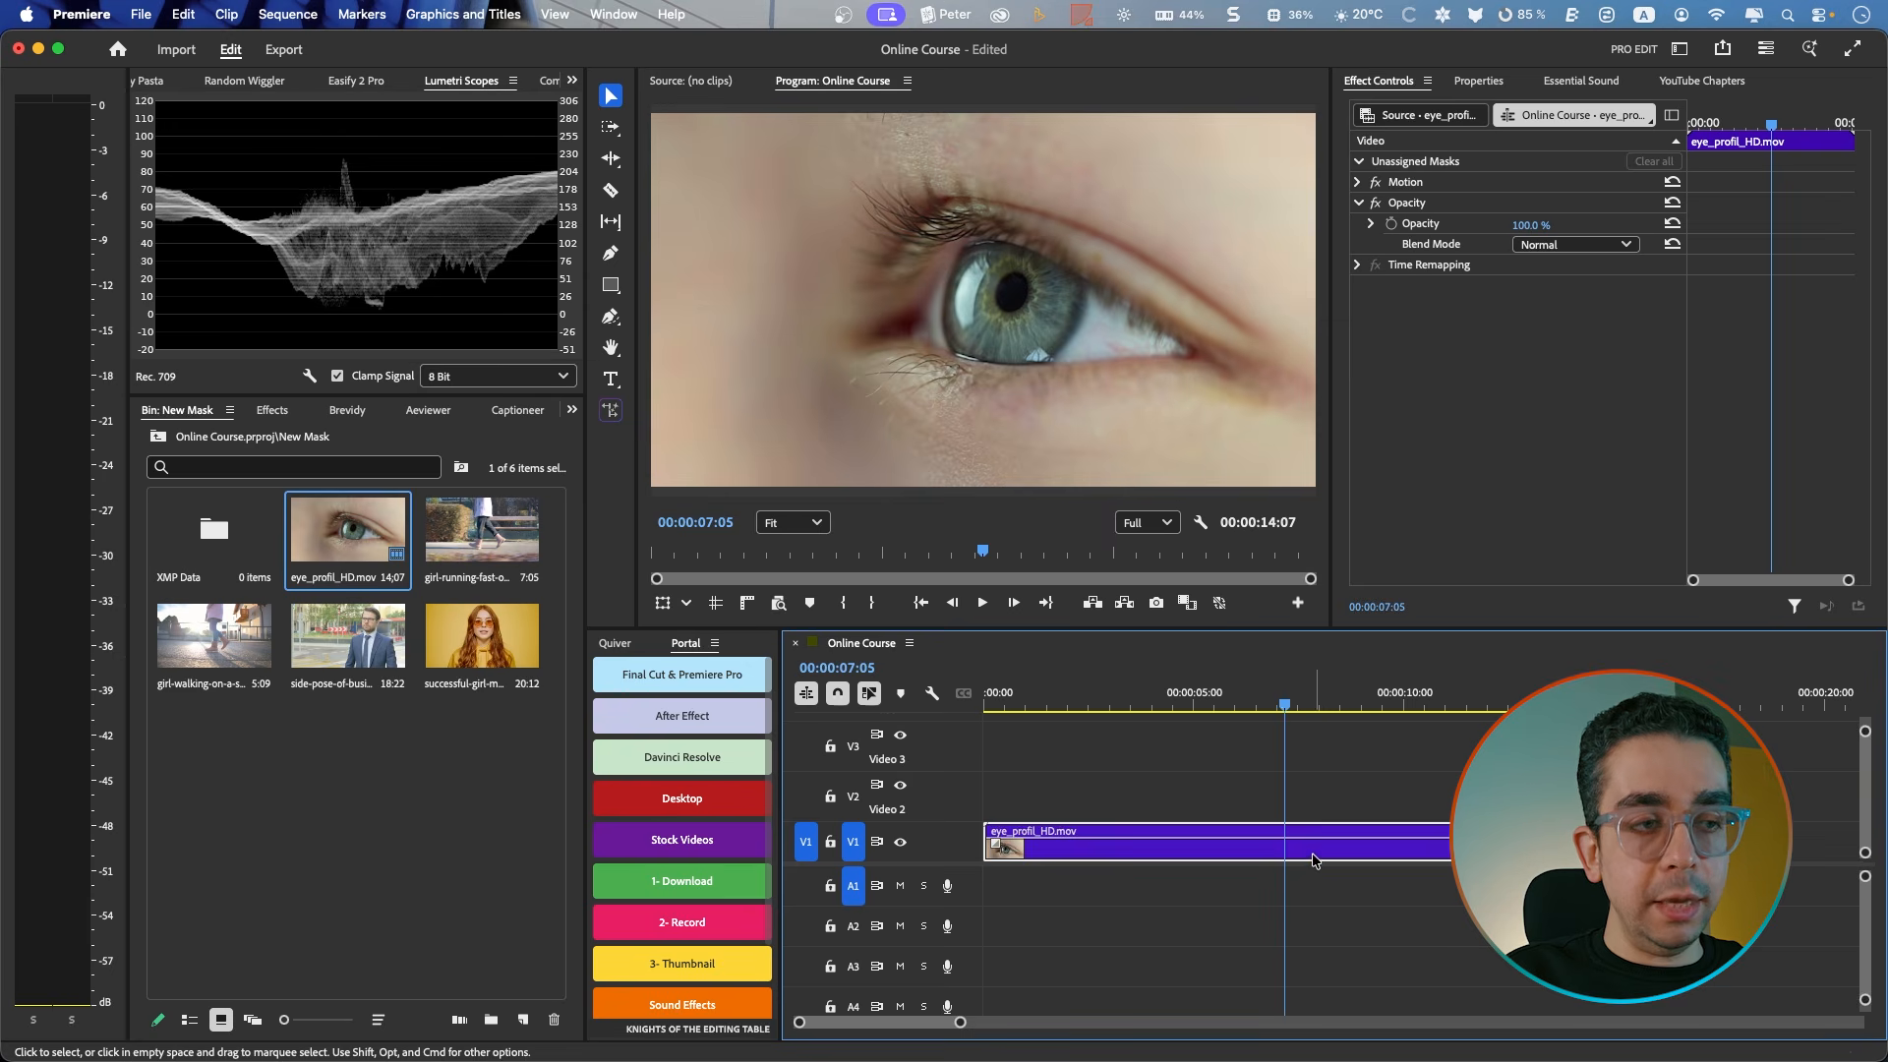
key(super+k)
key(BackSpace)
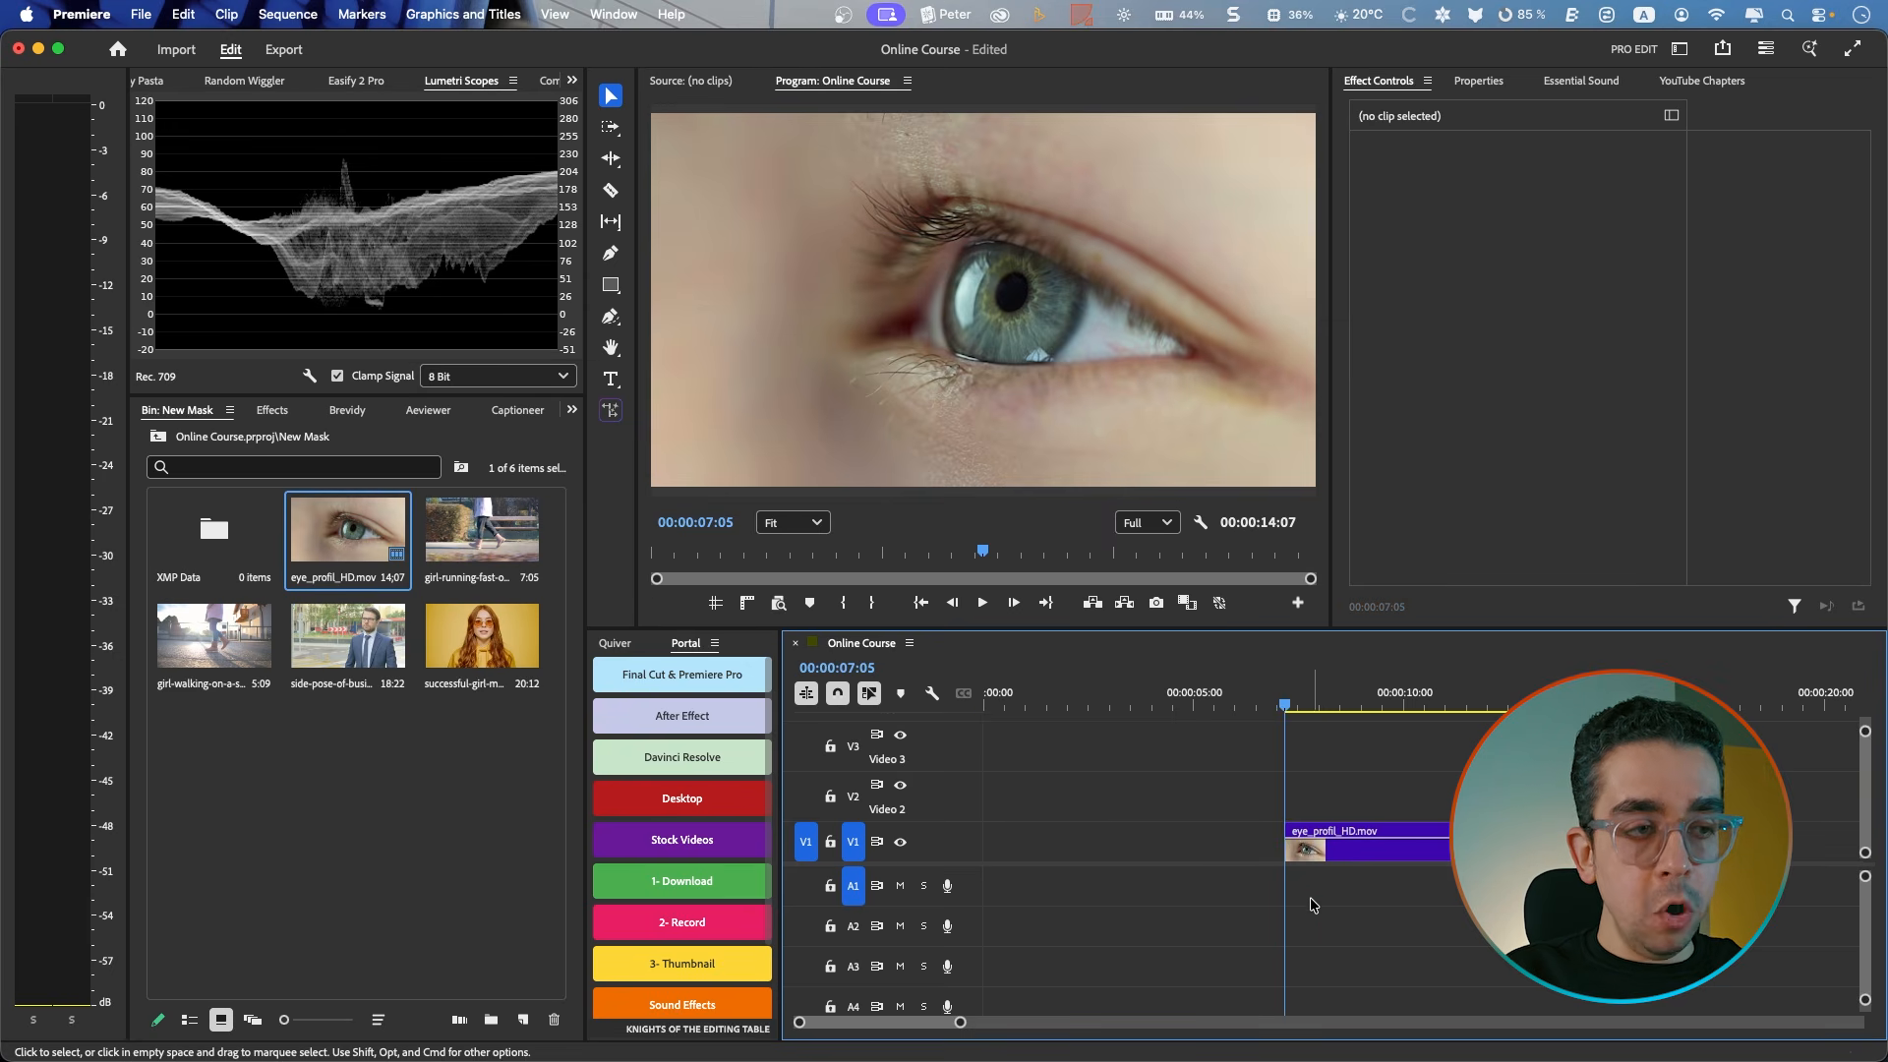
Step: Move the remaining eye clip to the start of V1 and remove the small gap before it
drag(1347, 869, 1051, 855)
drag(1015, 694, 974, 695)
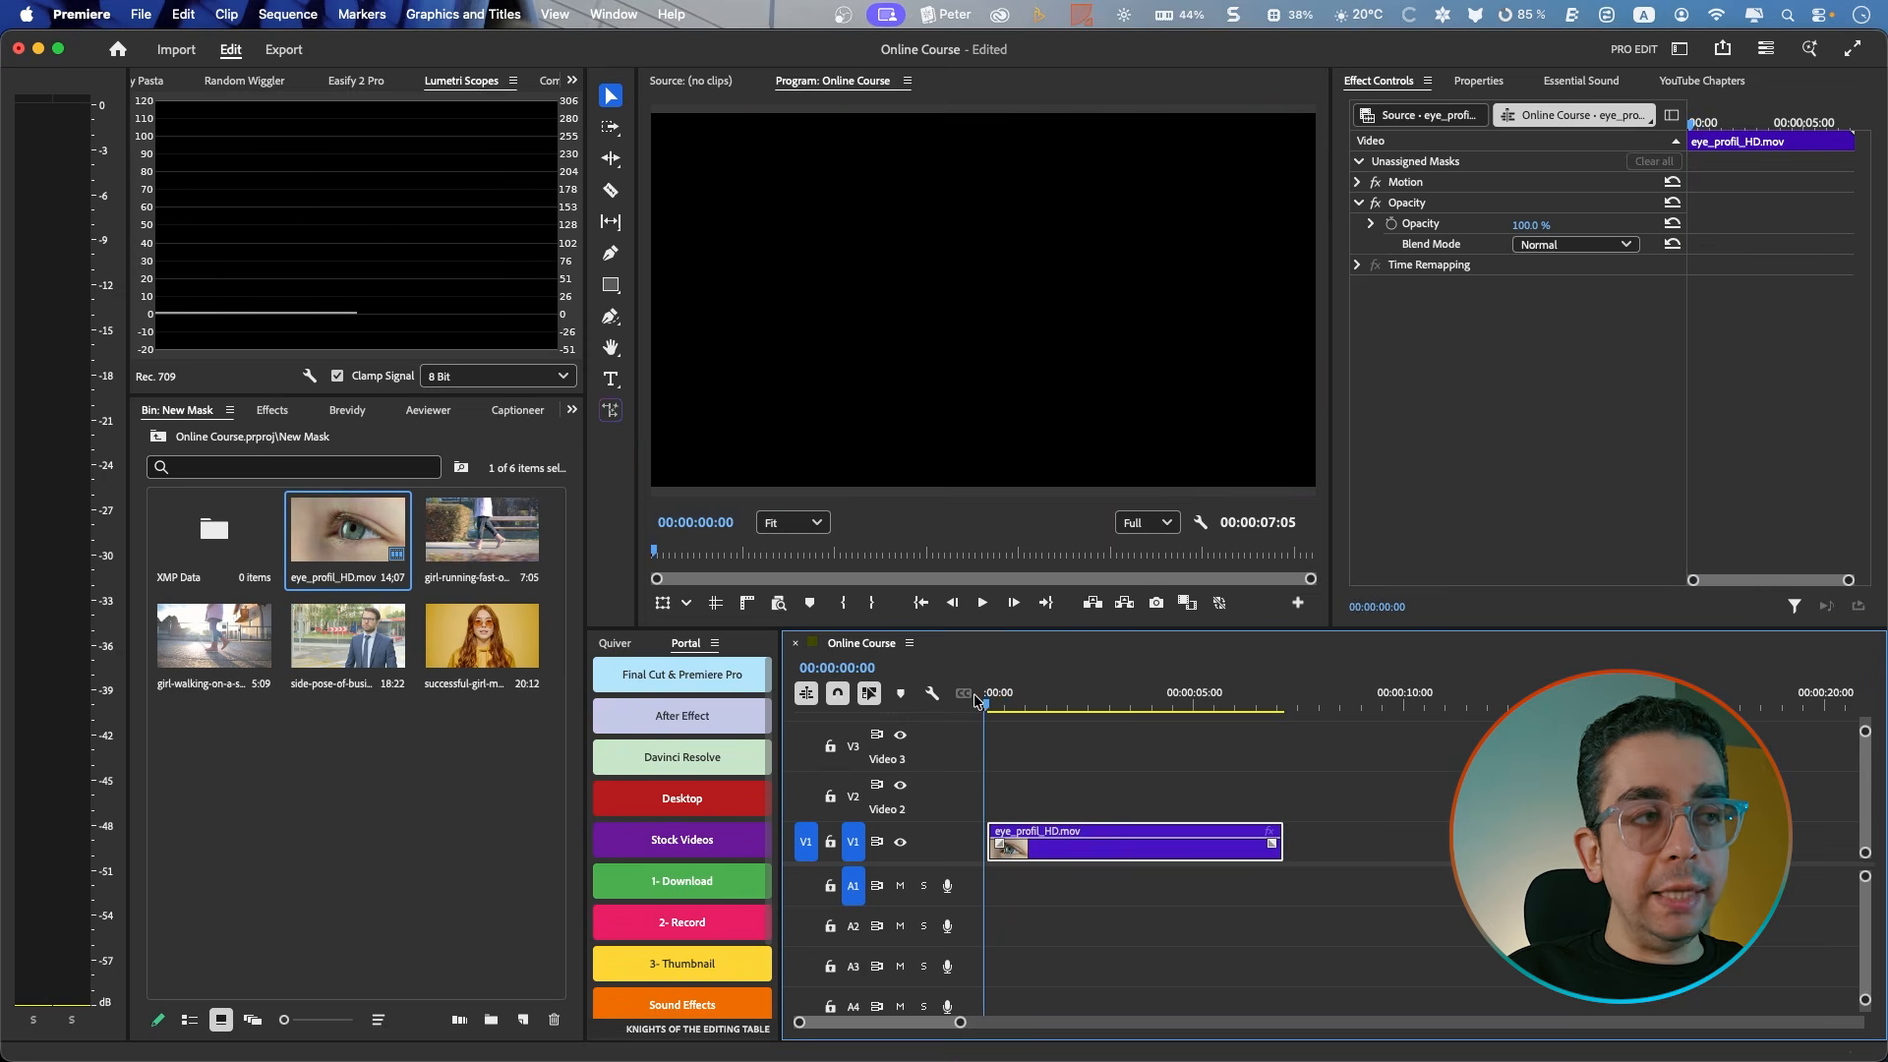
key(shift+Right)
key(shift+Left)
key(shift+Right)
key(equal)
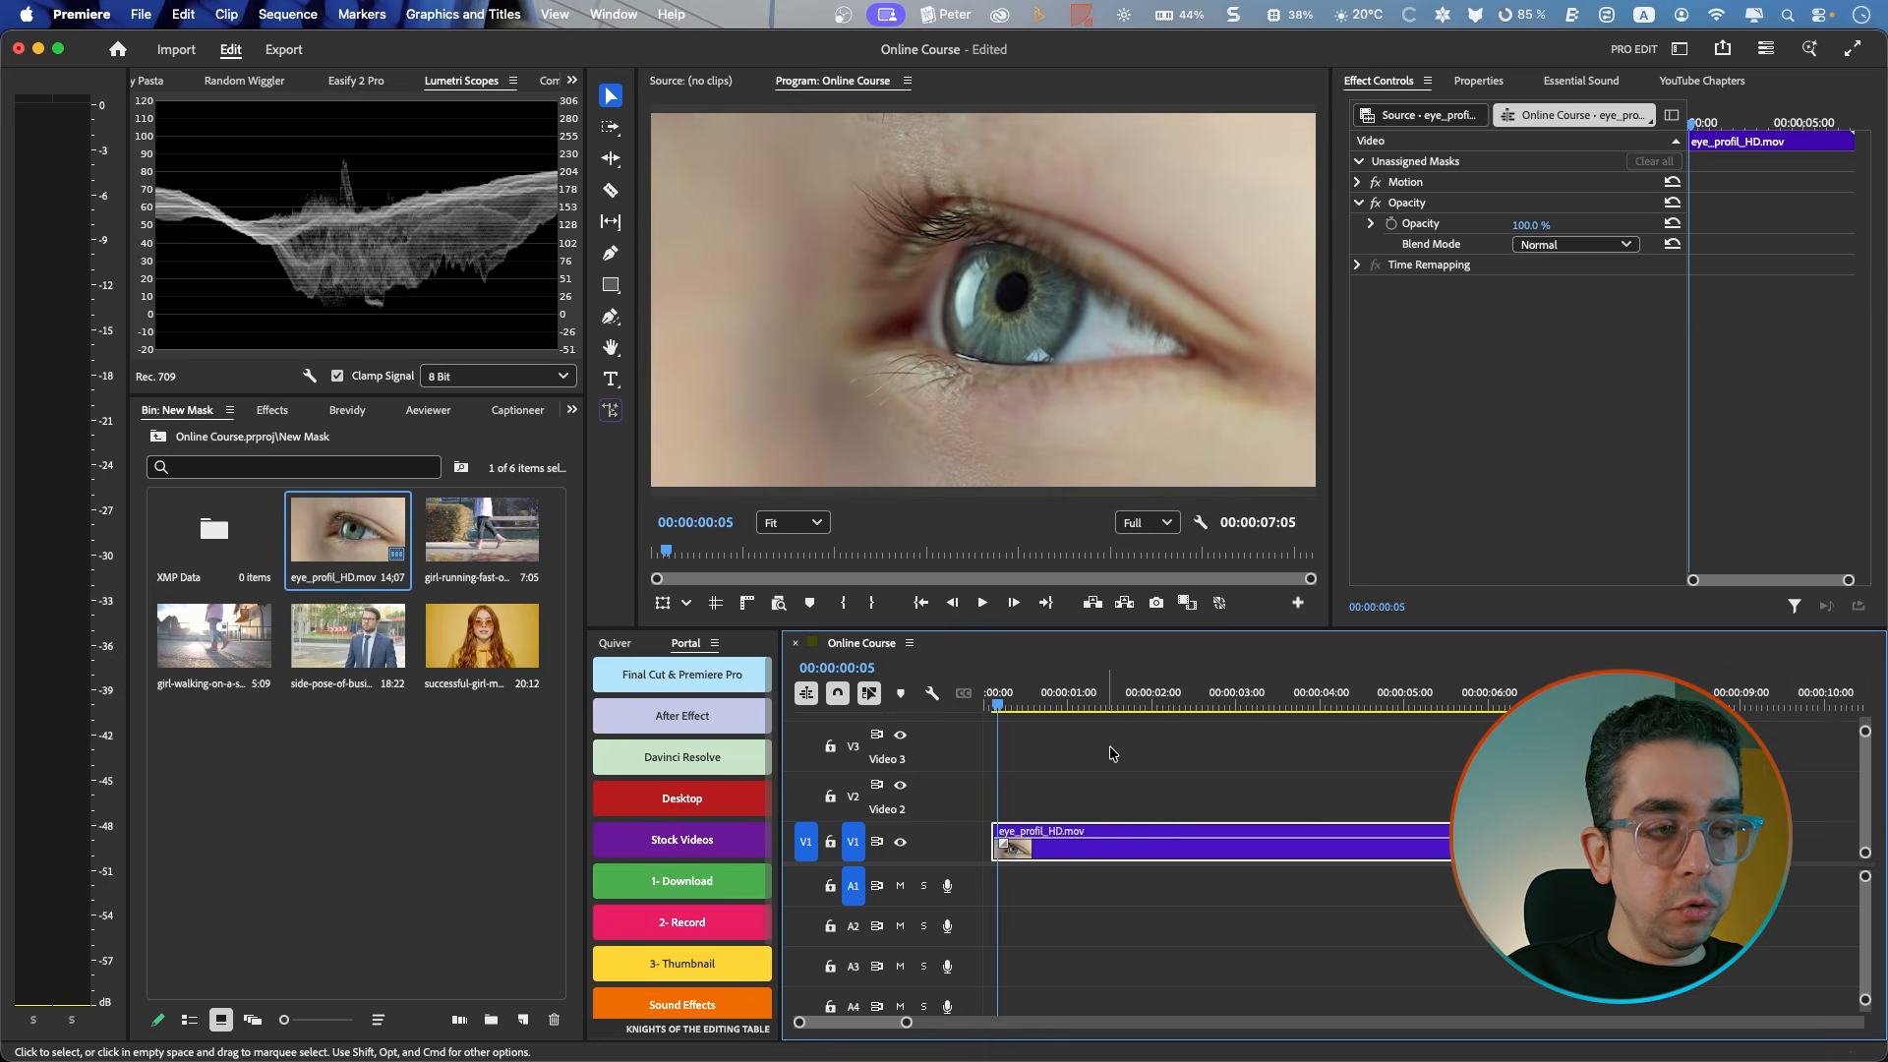
key(equal)
key(equal)
click(996, 855)
key(Delete)
key(Home)
Step: Create an object mask around the iris of the eye clip at 00:00:00:00 using the Object Mask tool
key(minus)
key(minus)
key(minus)
drag(993, 700, 1166, 715)
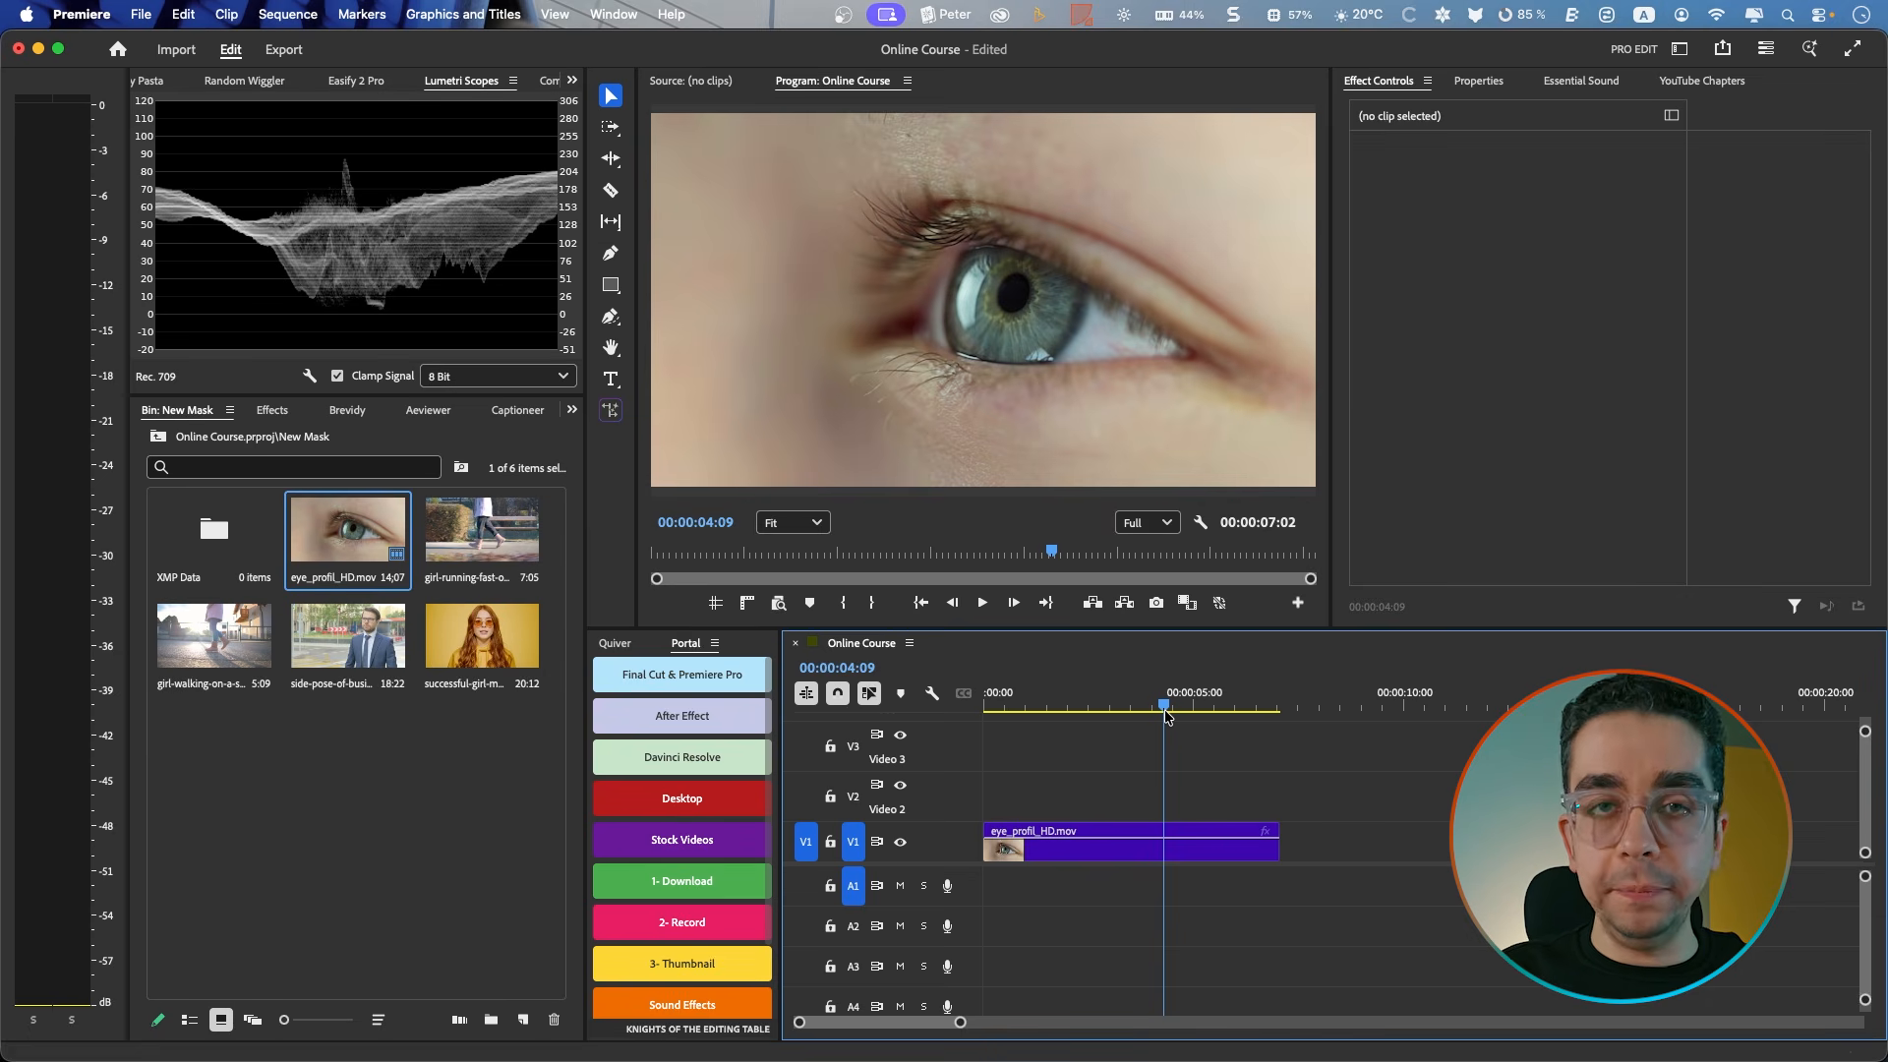
drag(1162, 712, 920, 718)
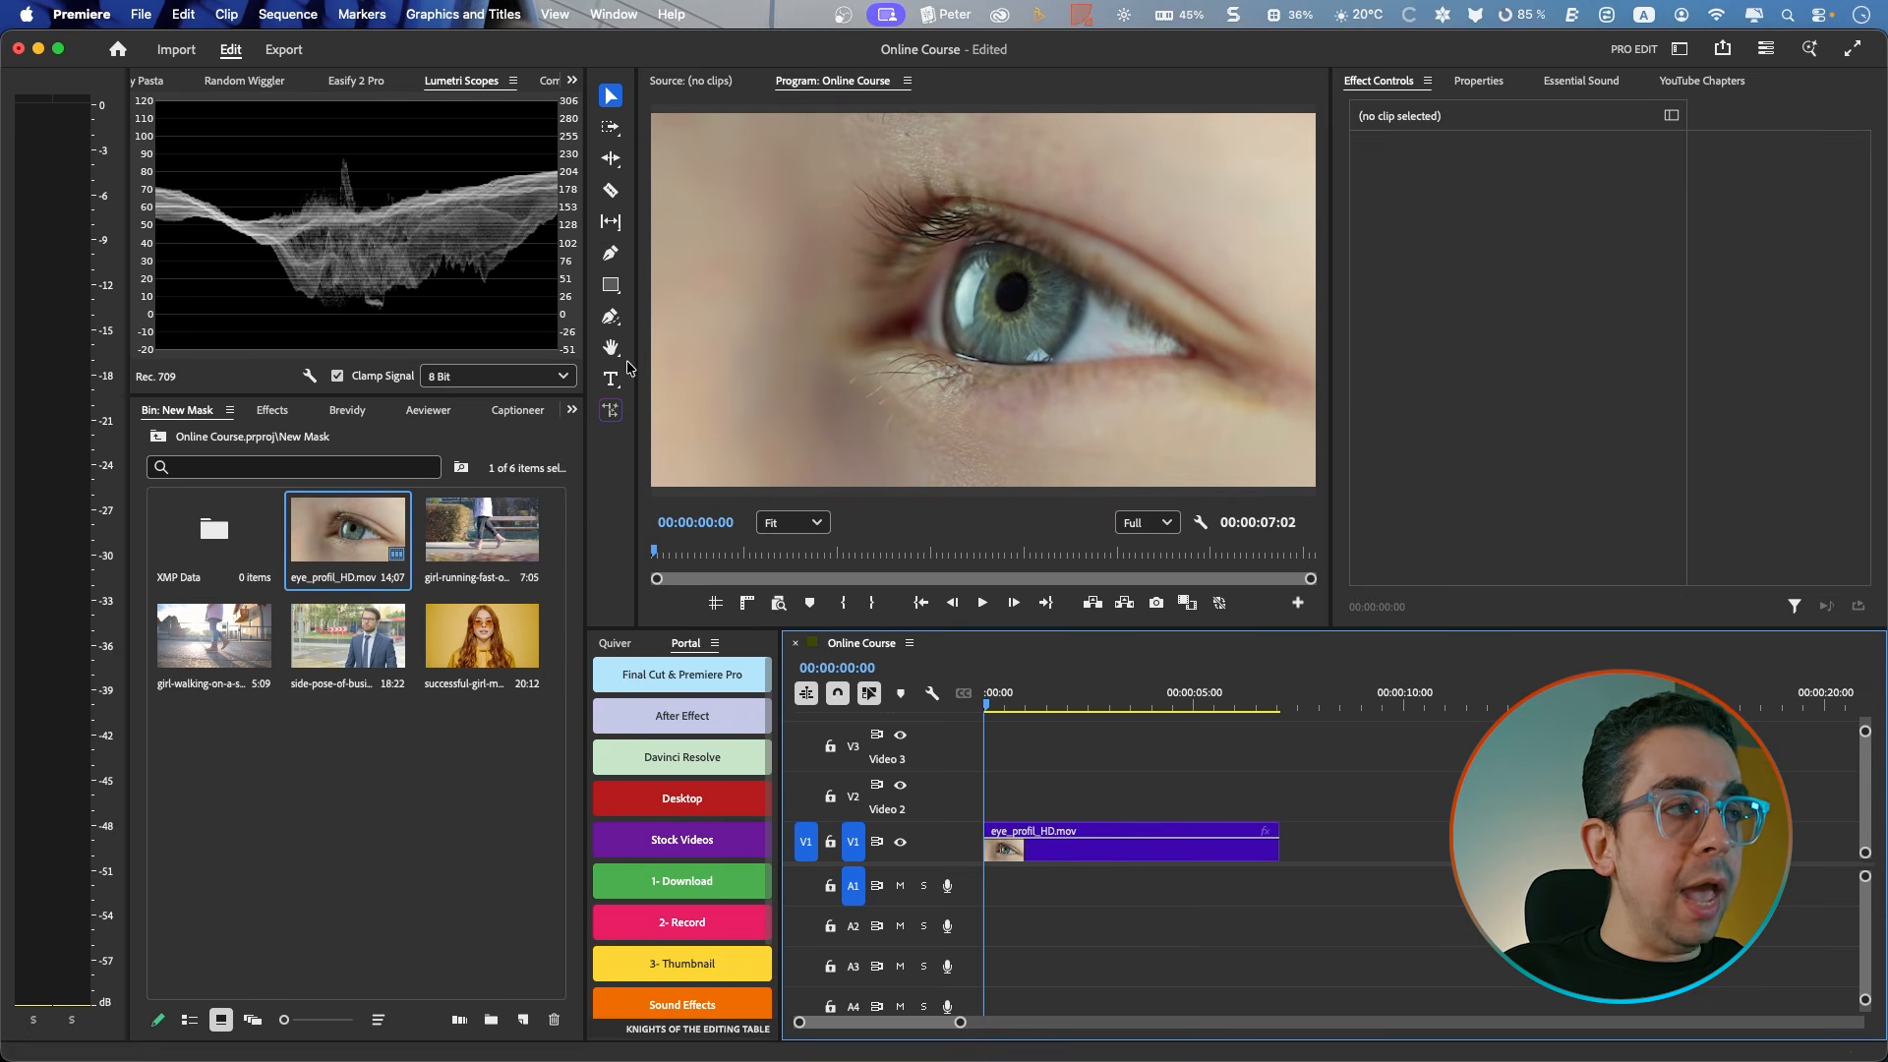
click(609, 316)
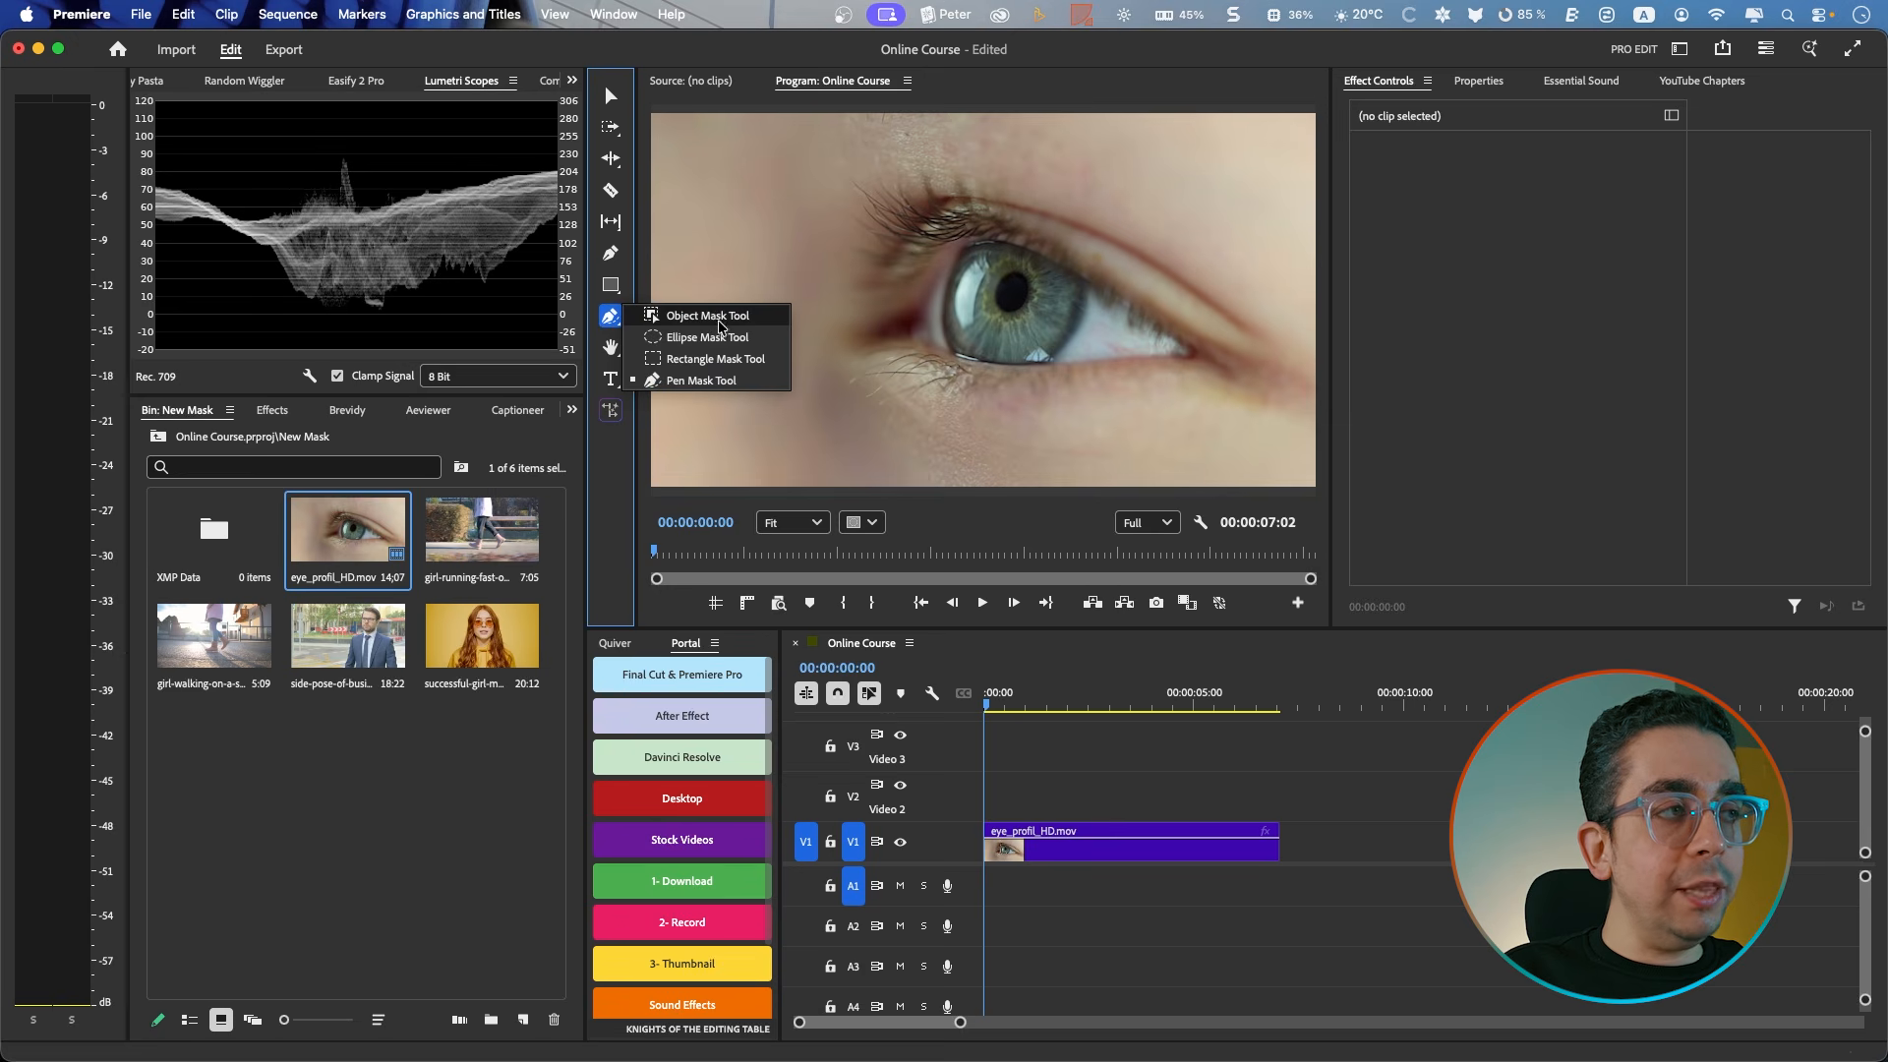
click(712, 316)
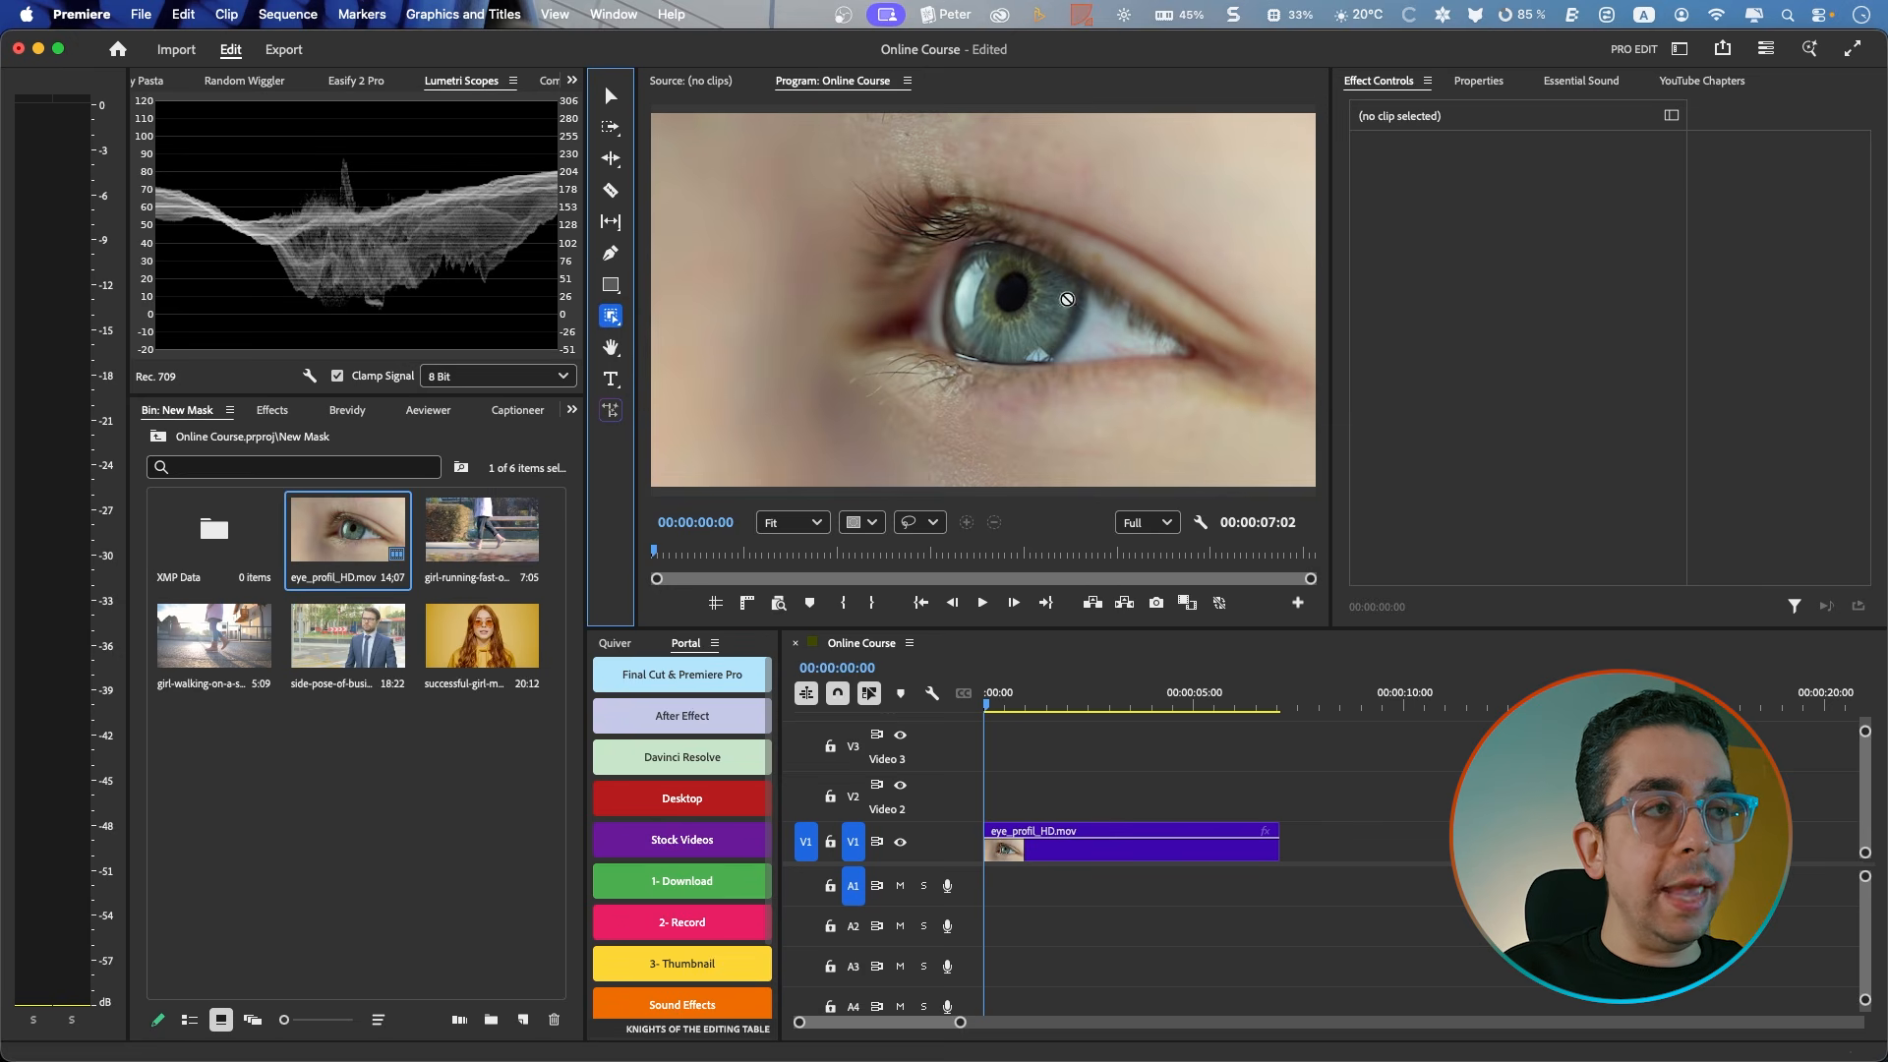
scroll(1045, 318, up, 1)
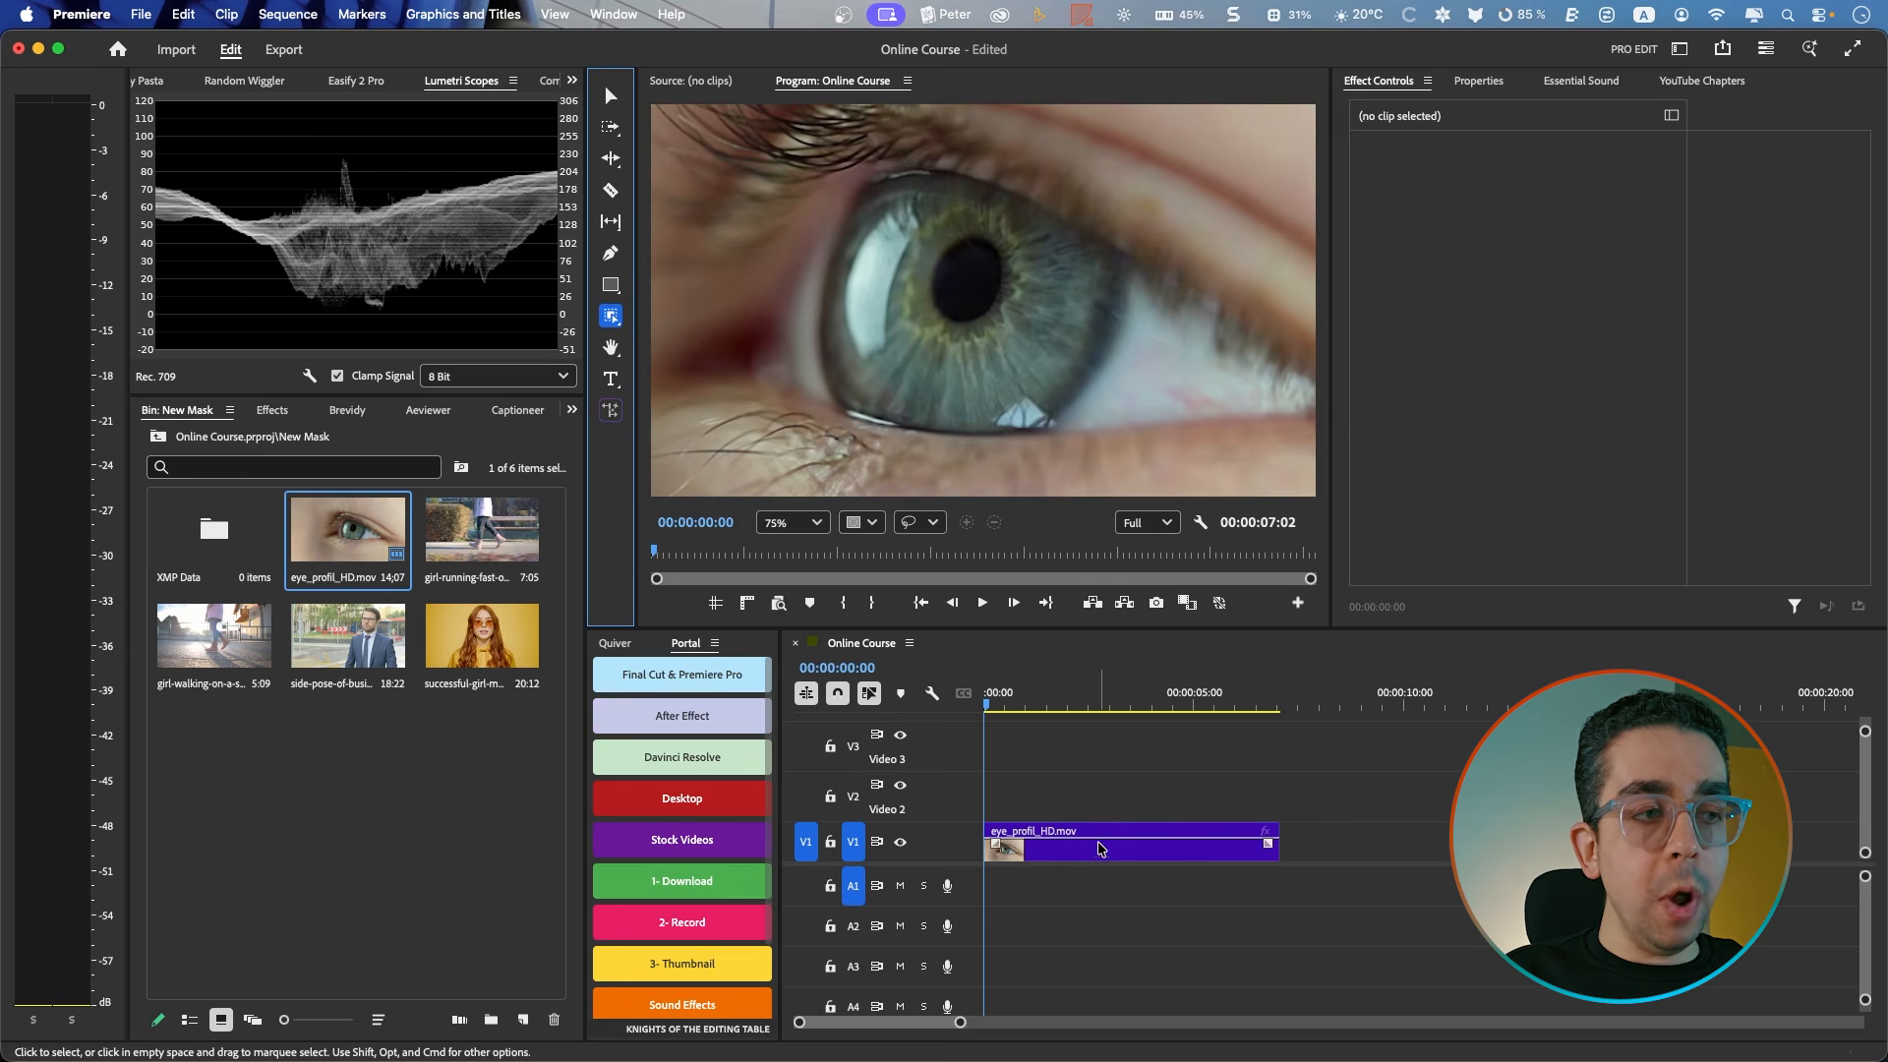
click(1158, 854)
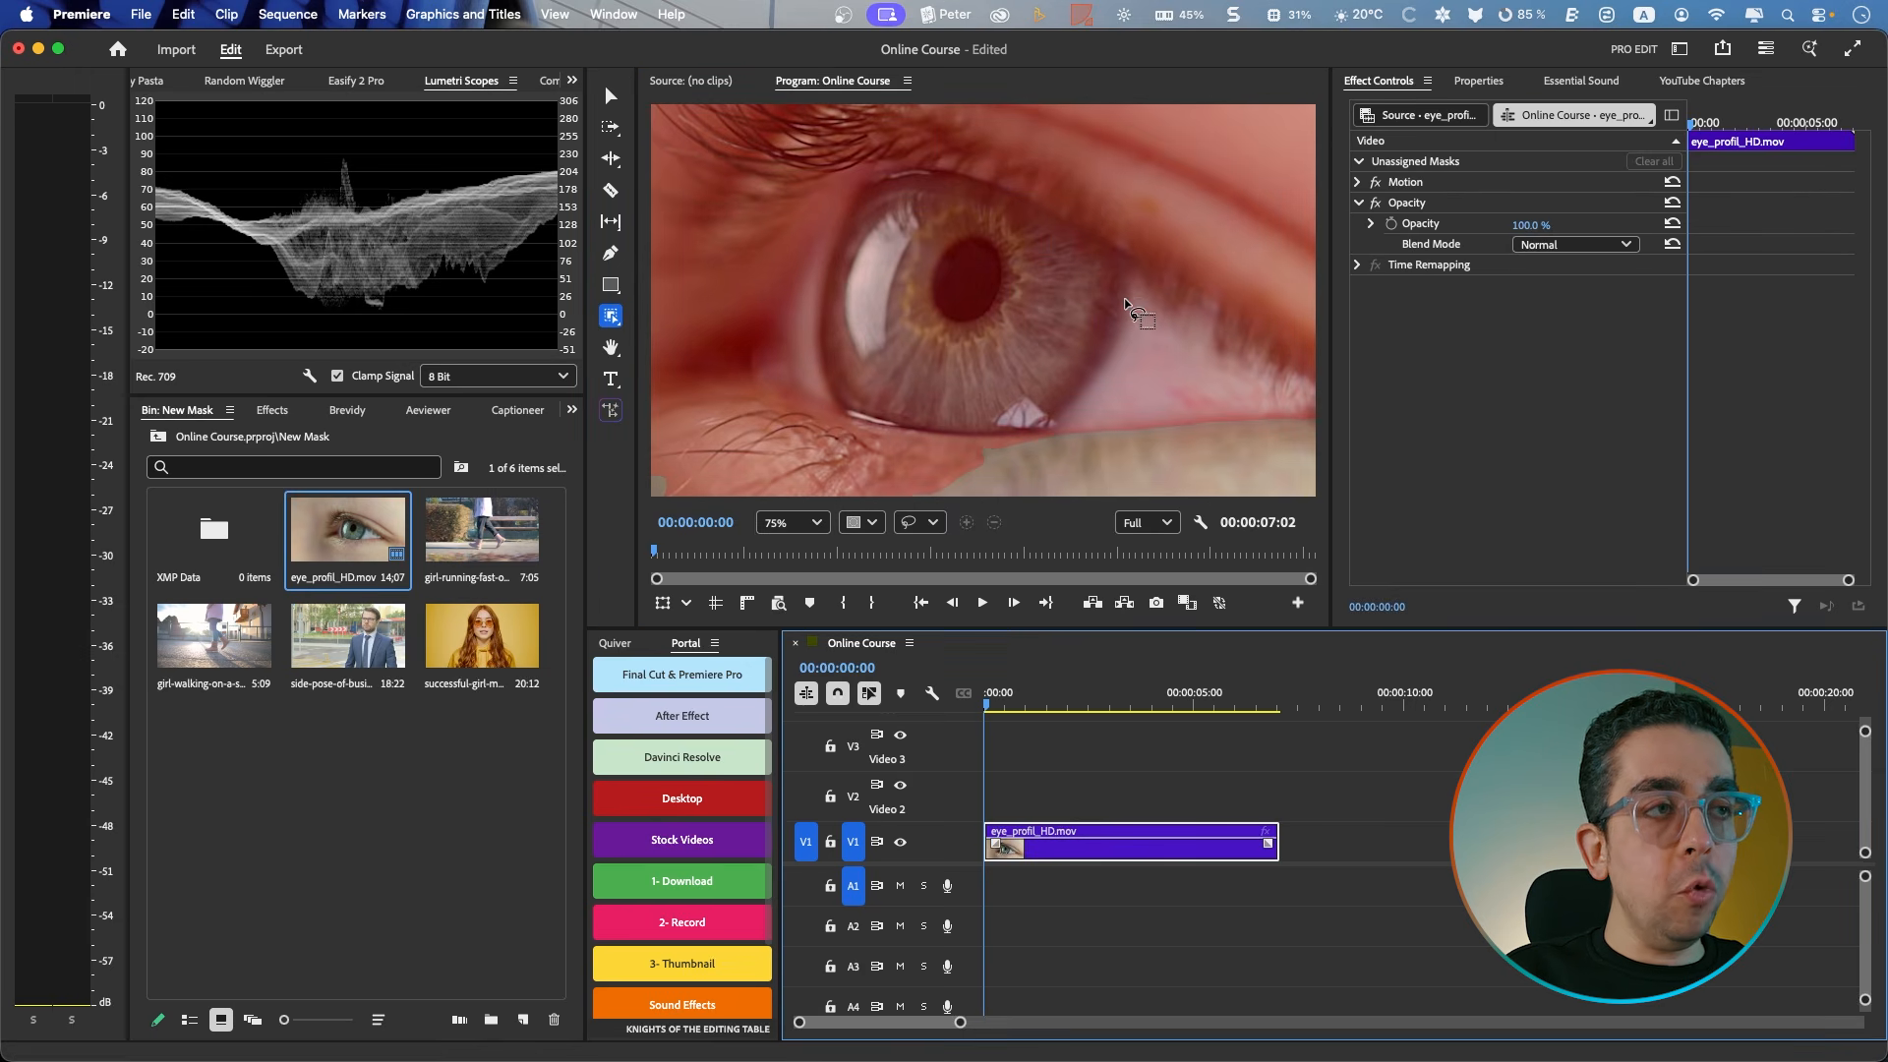
click(1130, 264)
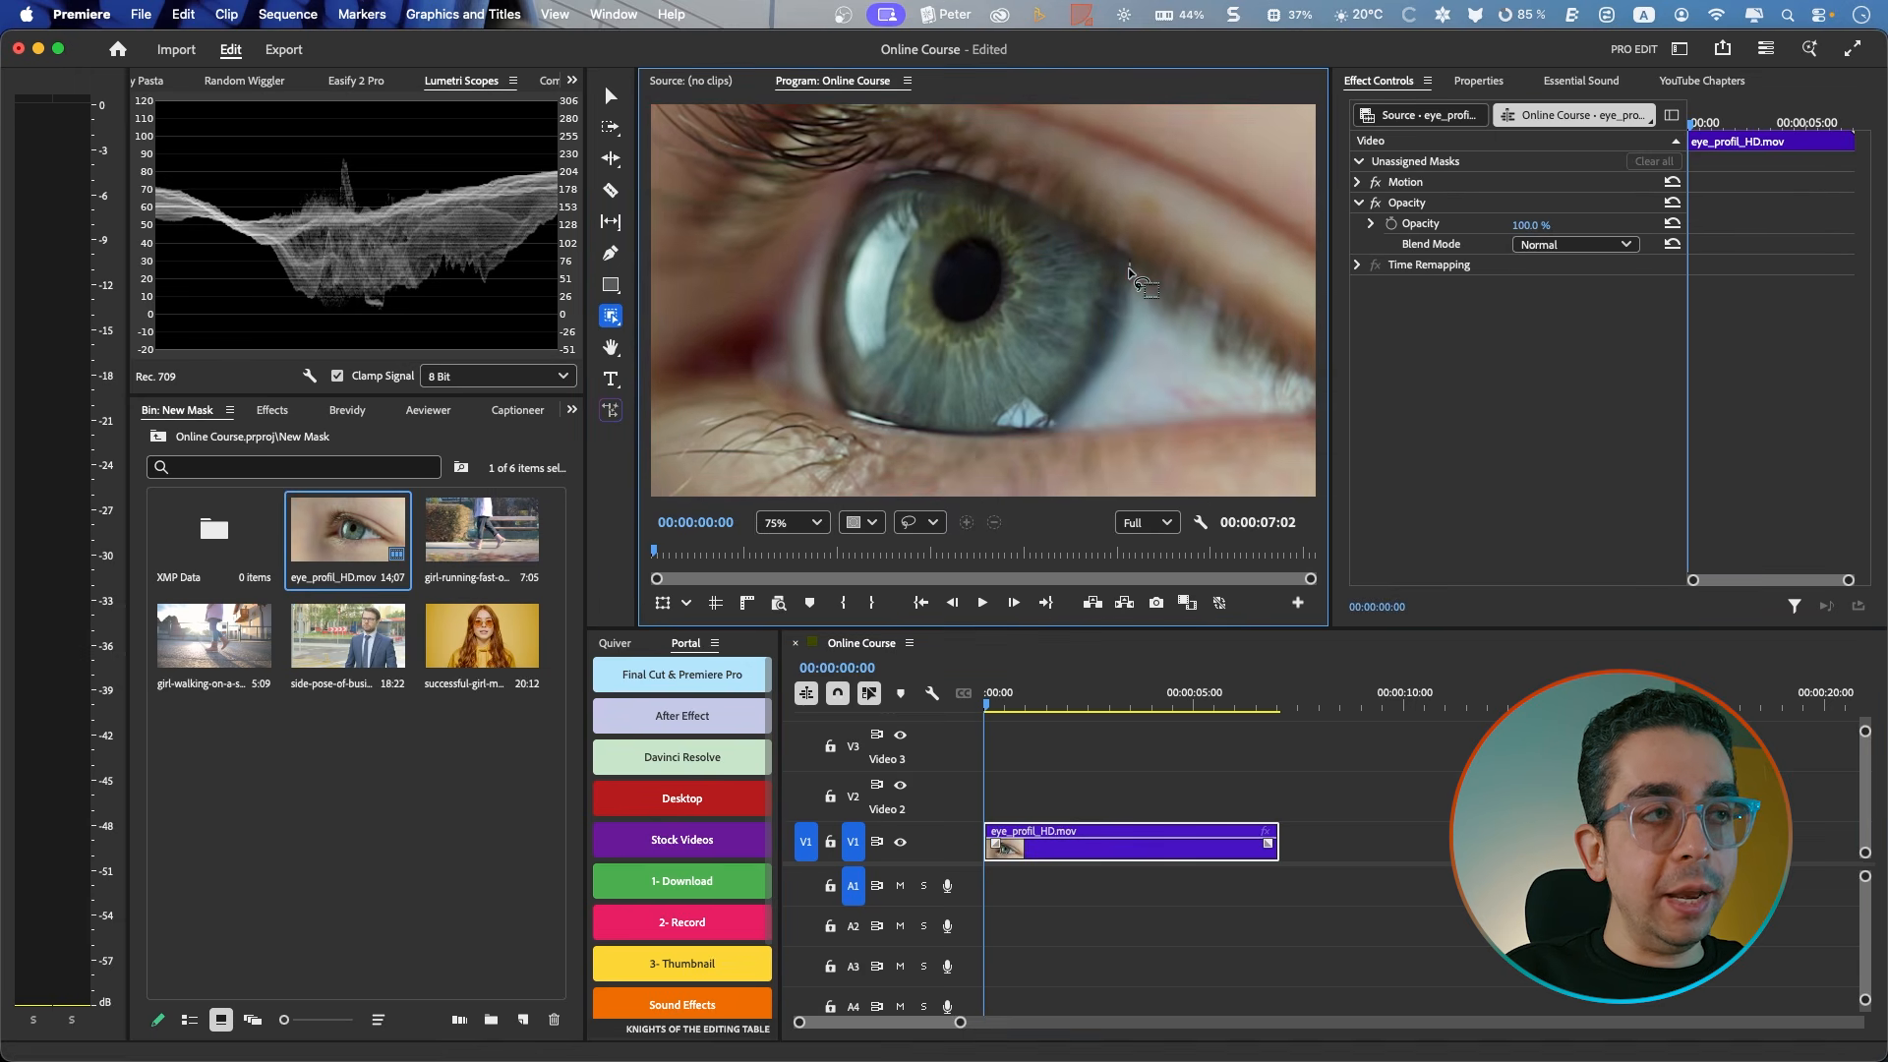
mouse_move(1131, 287)
mouse_down()
mouse_move(1119, 342)
mouse_move(1056, 414)
mouse_move(921, 433)
mouse_move(827, 400)
mouse_move(823, 277)
mouse_move(844, 201)
mouse_move(873, 177)
mouse_move(1016, 190)
mouse_move(1107, 230)
mouse_move(1135, 270)
mouse_up()
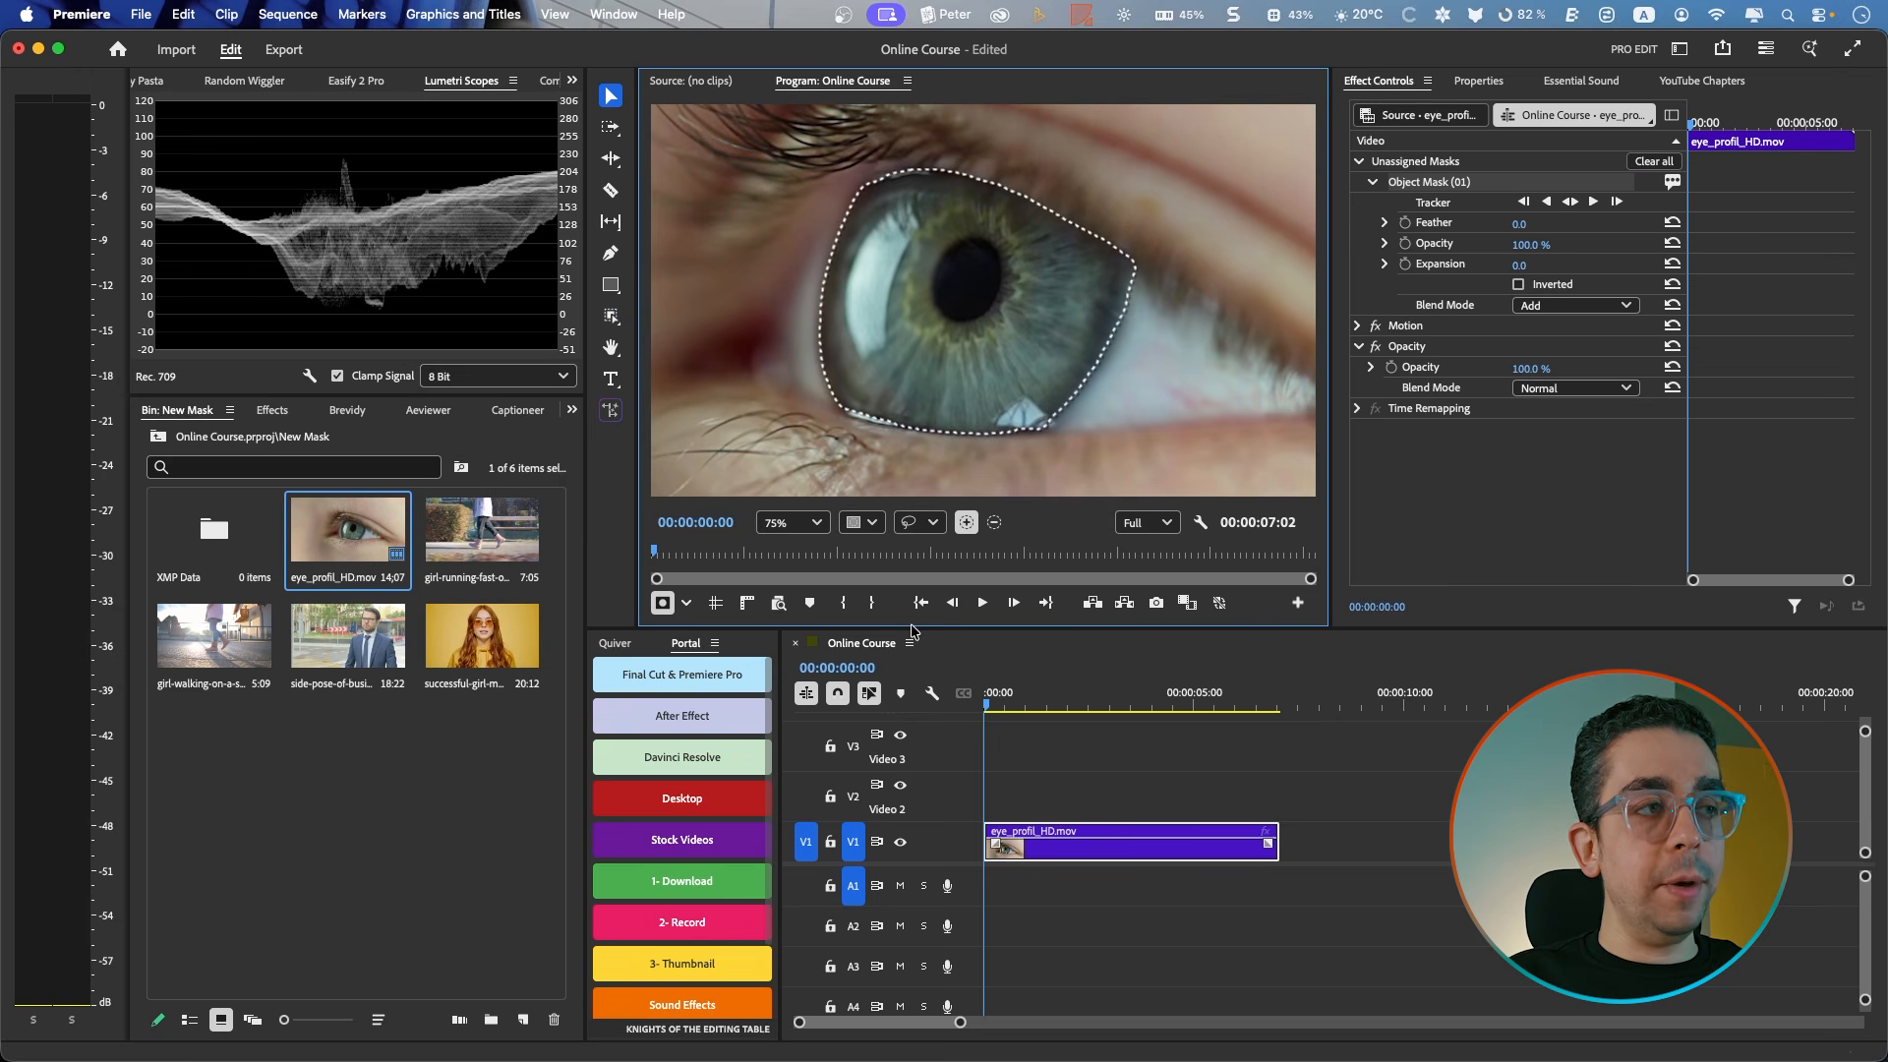
Step: Display the iris mask with the red overlay, track it forward through the clip, and check the tracking around 00:00:04:21
click(865, 523)
click(919, 567)
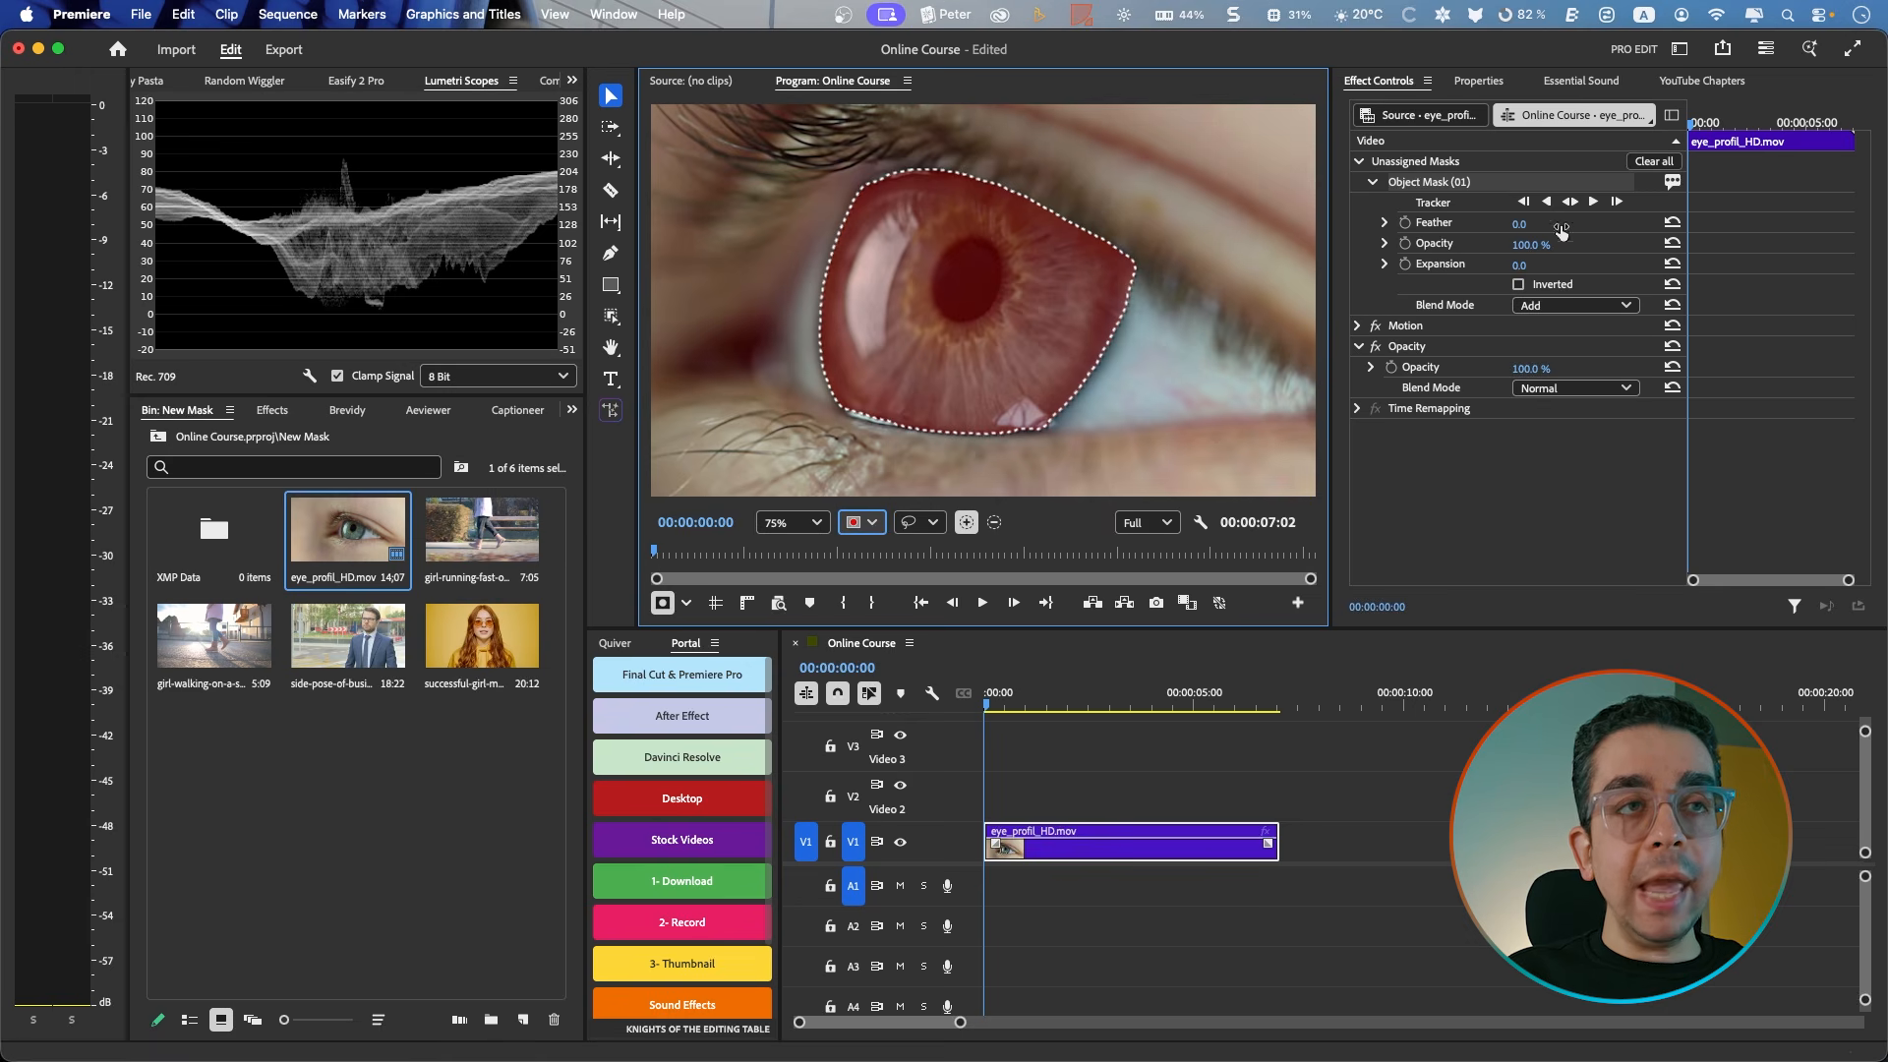
click(1594, 201)
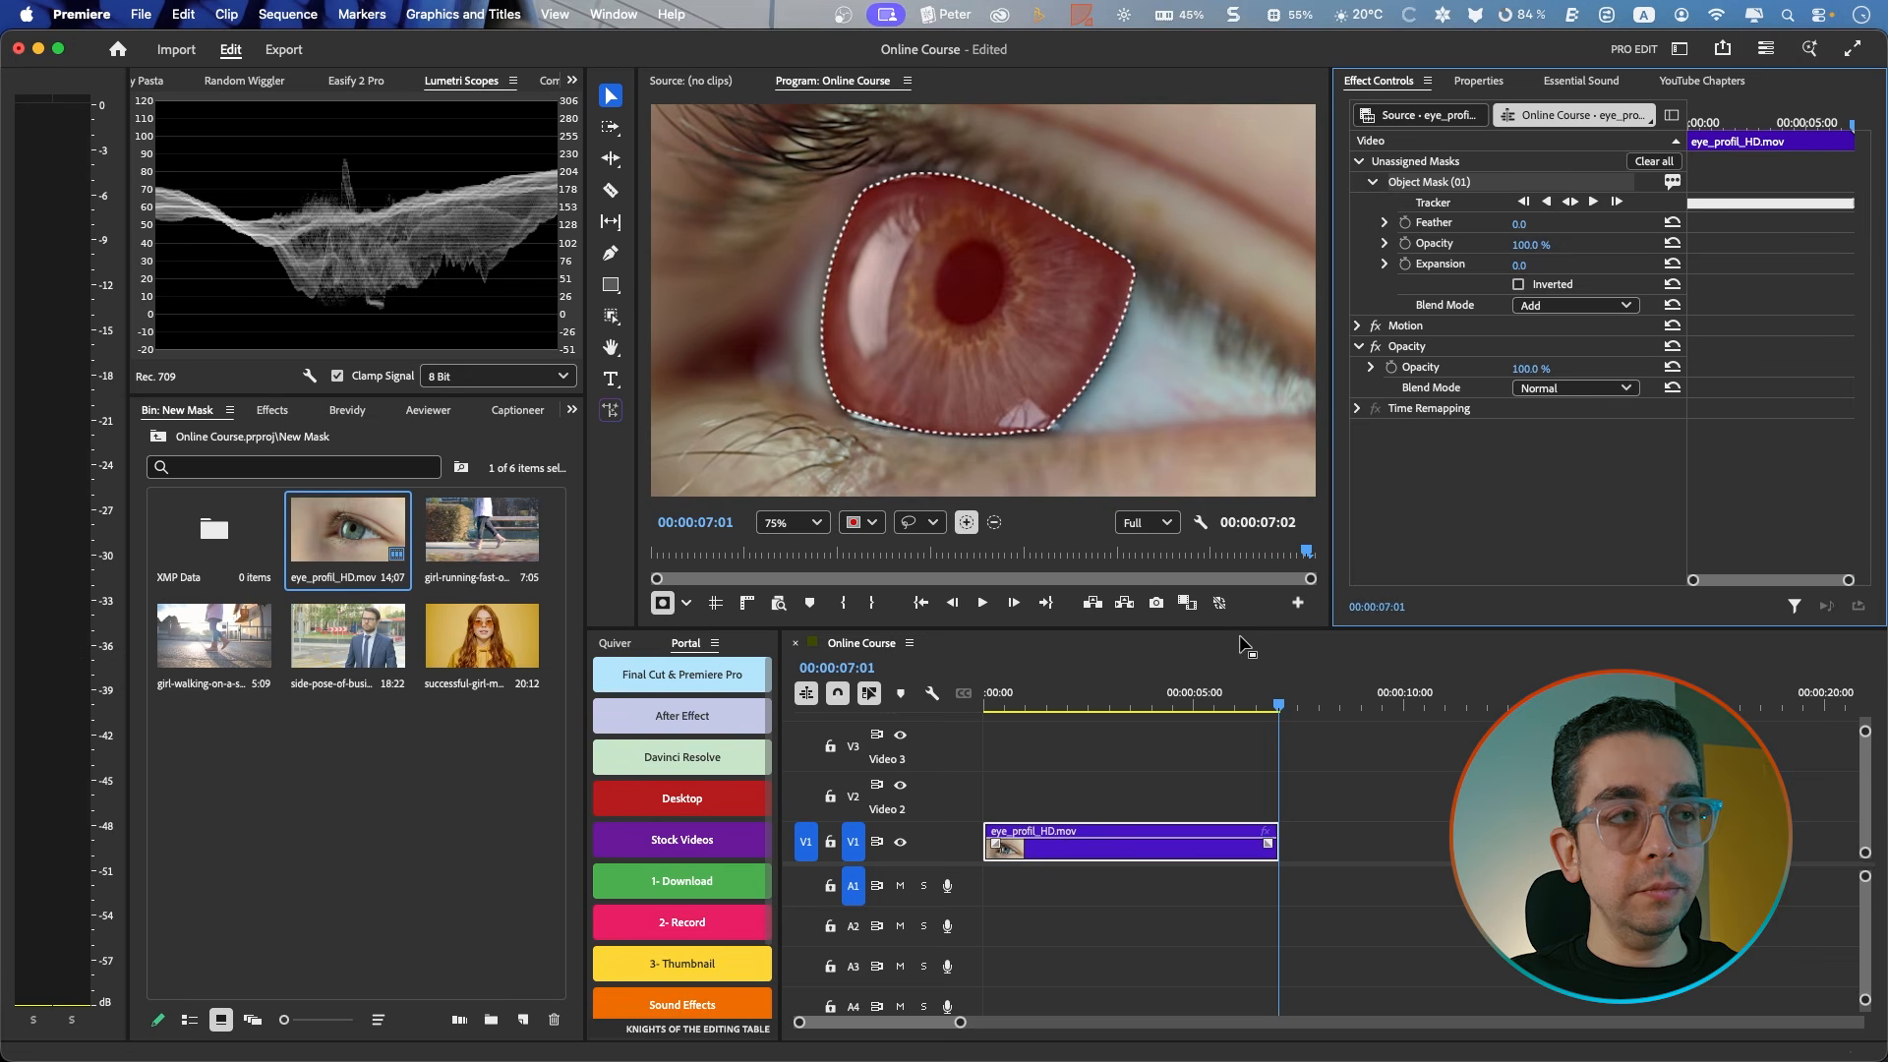
drag(1275, 708, 1182, 710)
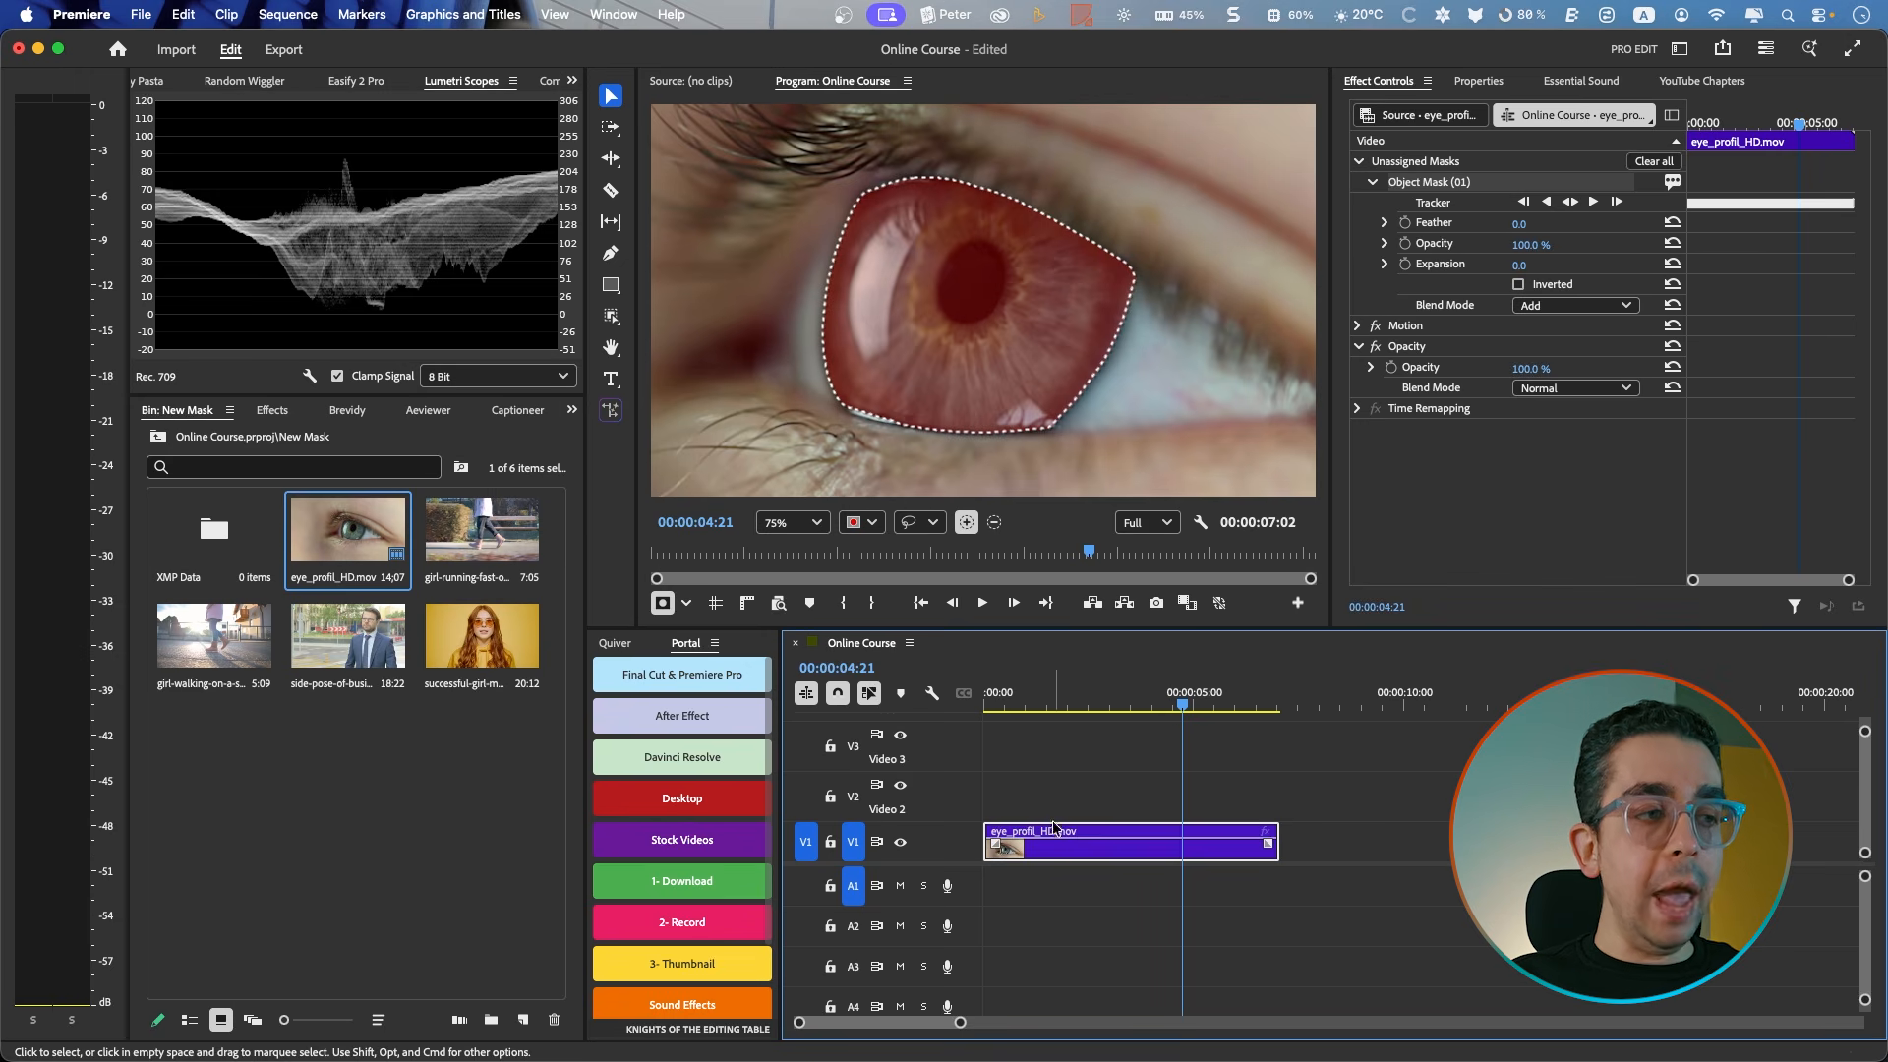
Step: Move the eye clip from V1 up to V2 and assign its object mask to the clip's Opacity
drag(1038, 858, 1040, 808)
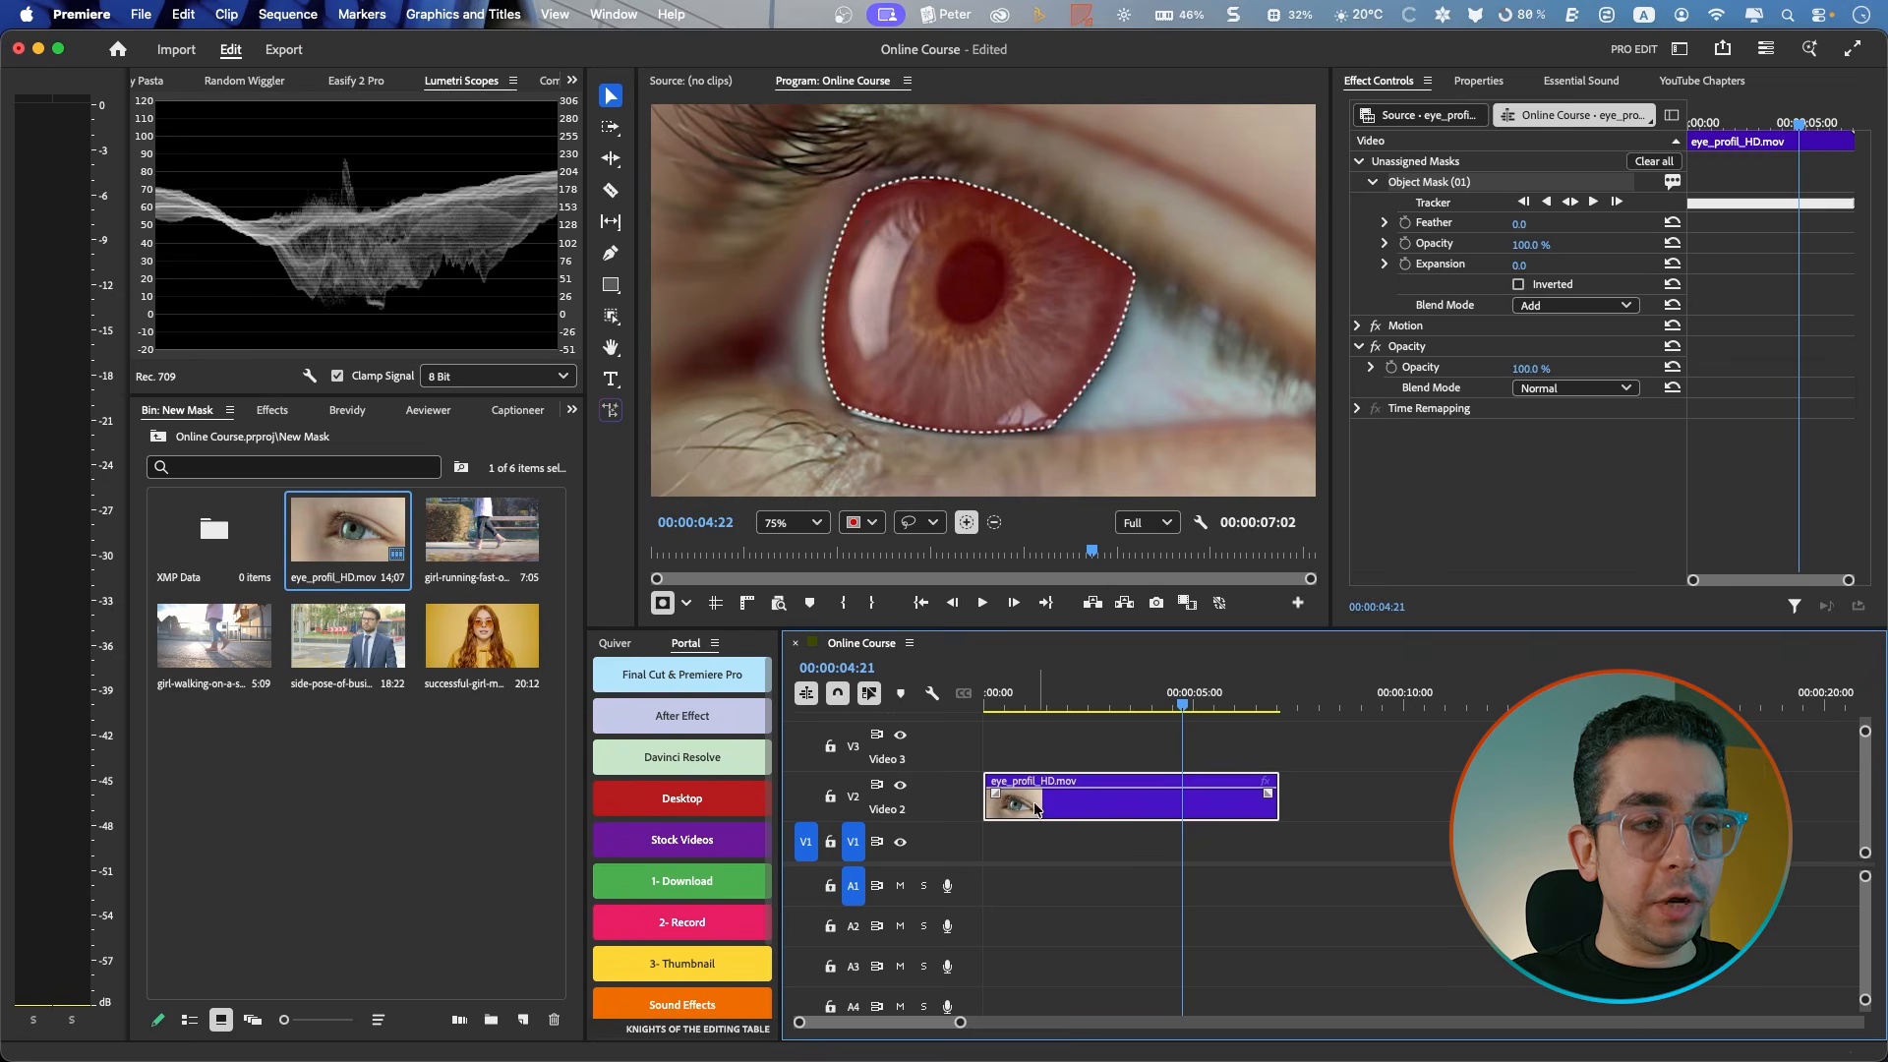
right_click(1442, 184)
click(1539, 203)
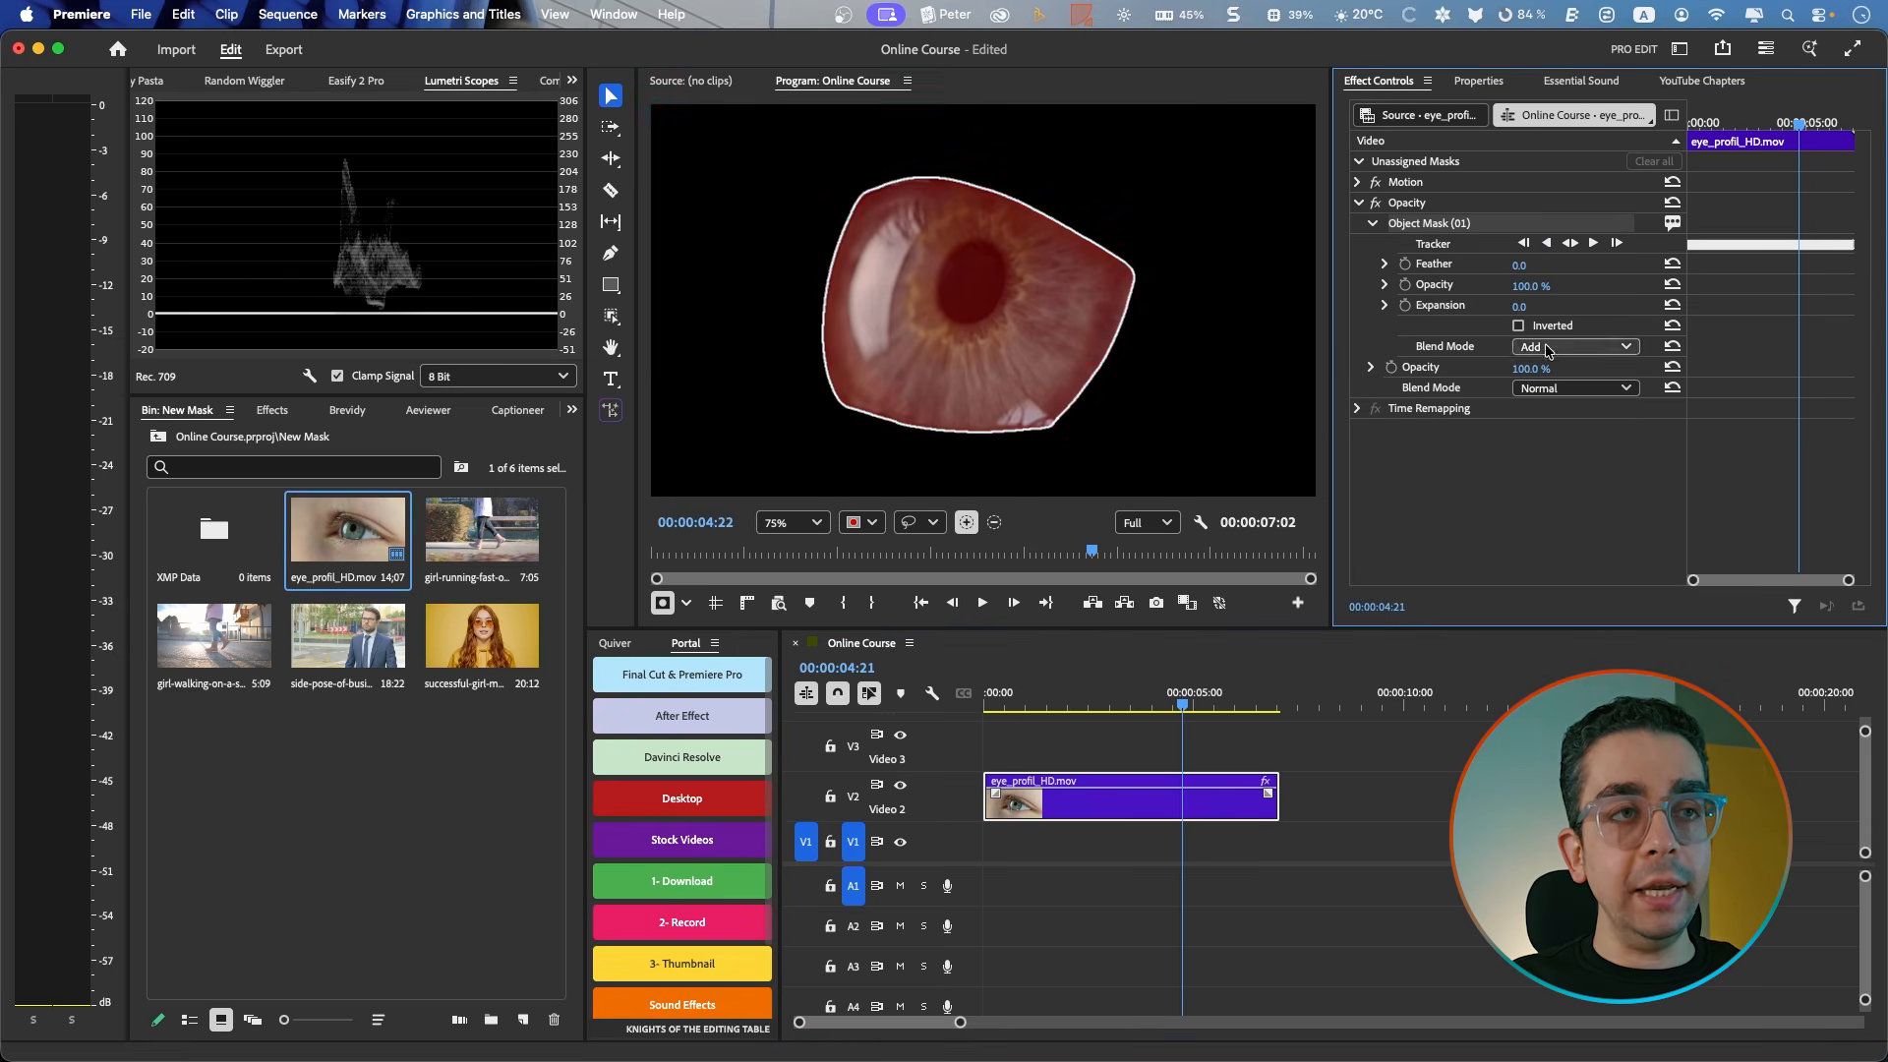
Step: Set the object mask's blend mode to Subtract and check the iris cutout at 00:00:03:08
click(1573, 347)
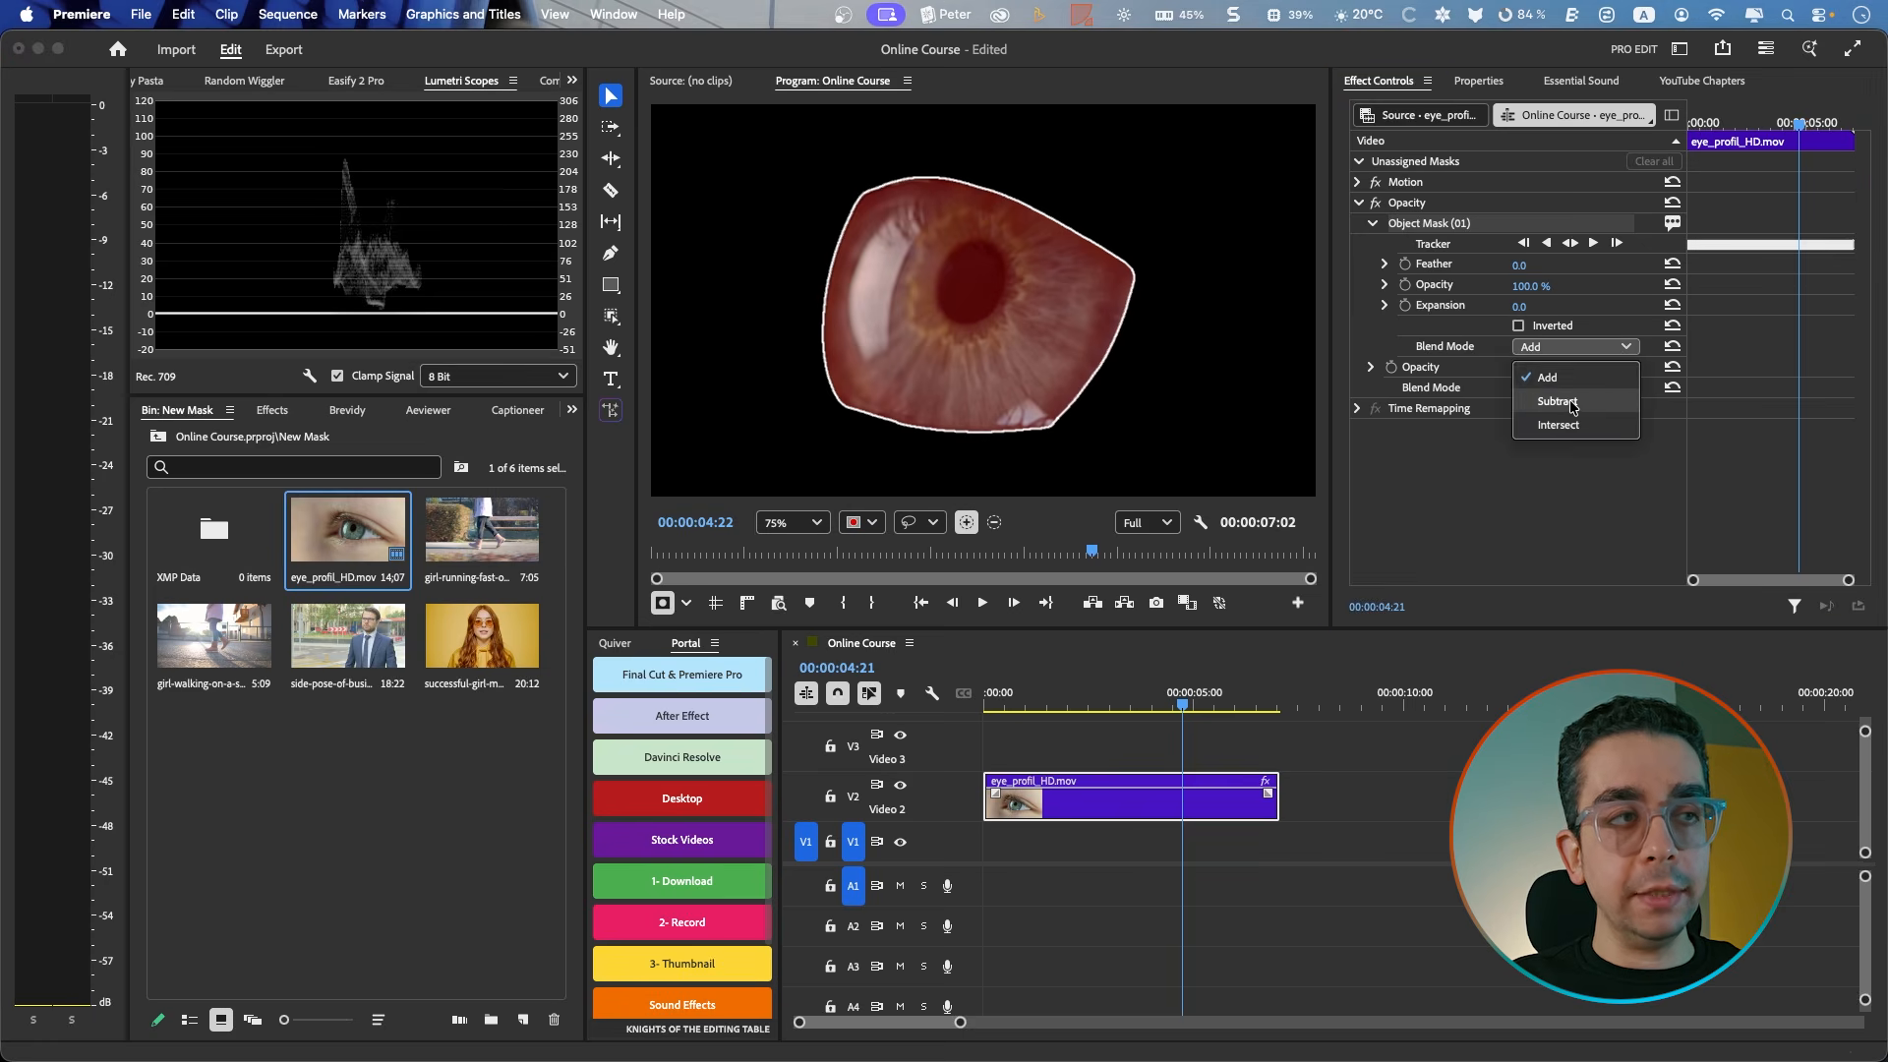
click(1573, 403)
click(1073, 920)
drag(1183, 706, 1120, 710)
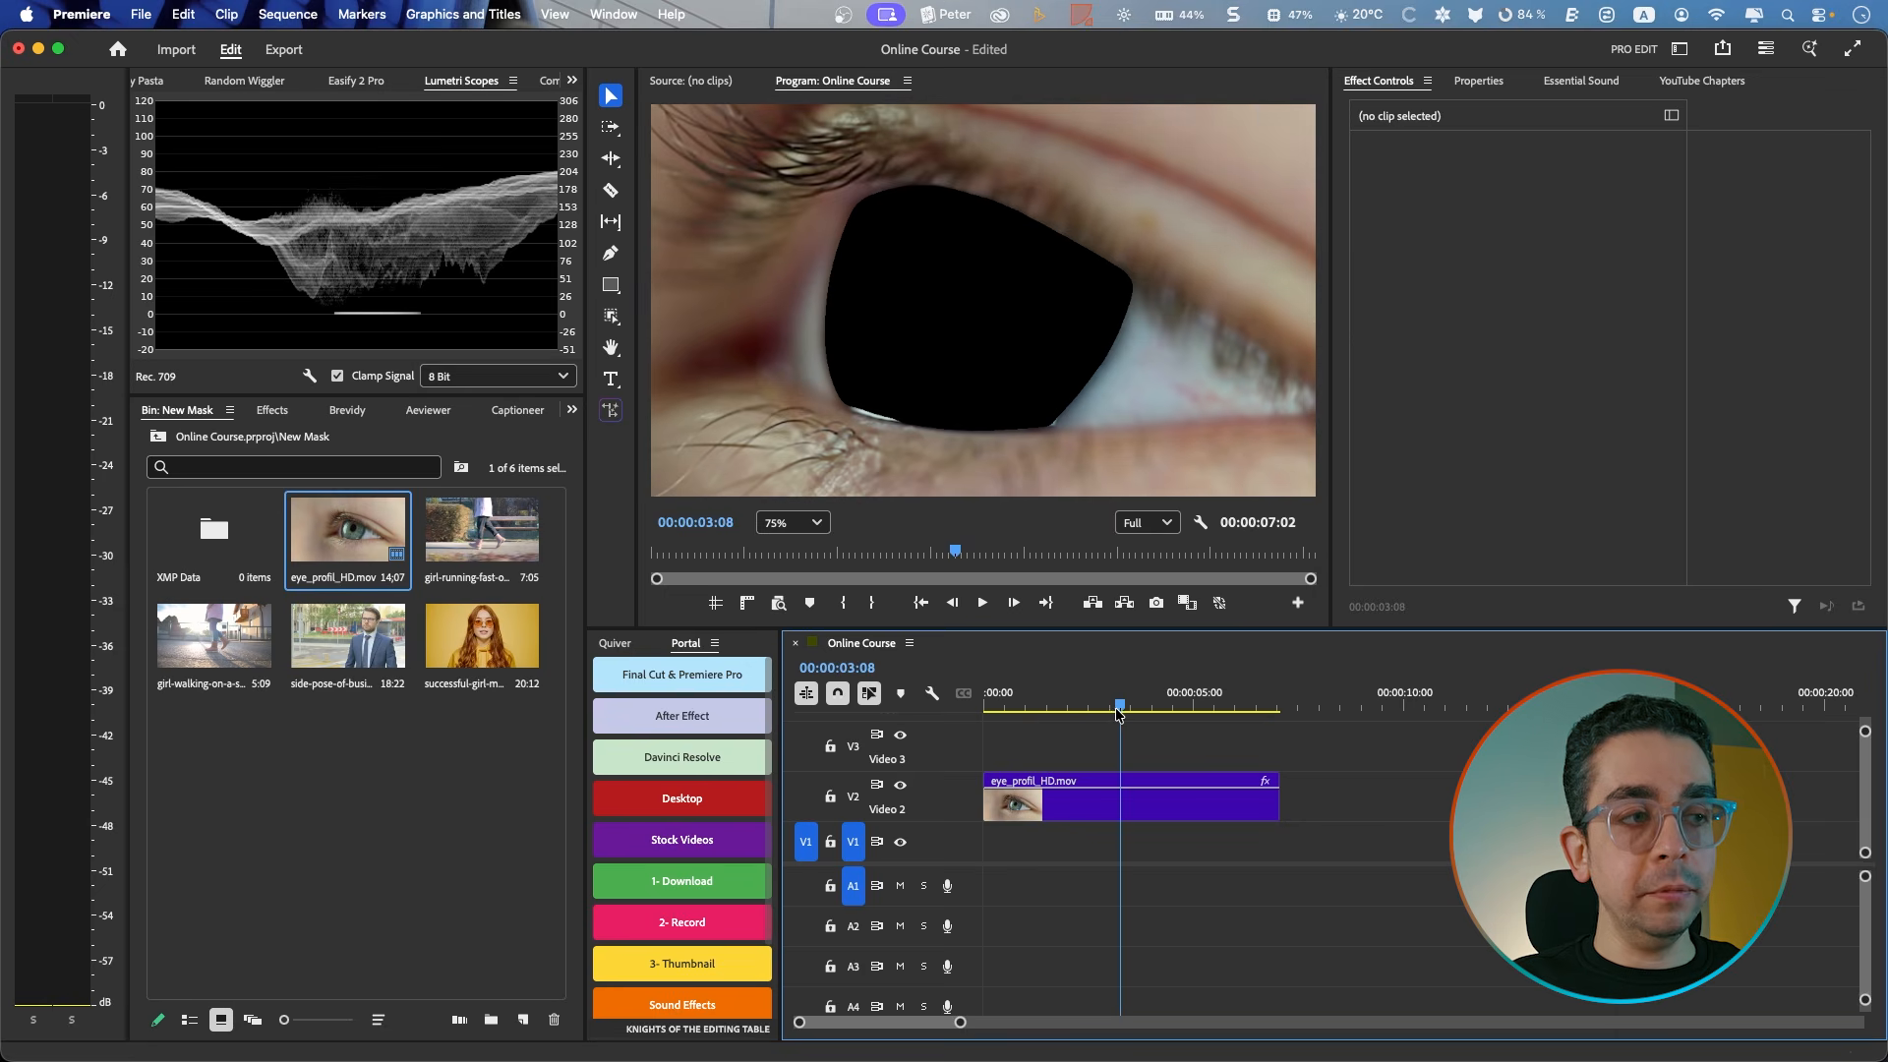
Step: Duplicate the masked eye clip and stack the two copies on V2 and V3, leaving V1 empty
click(1081, 826)
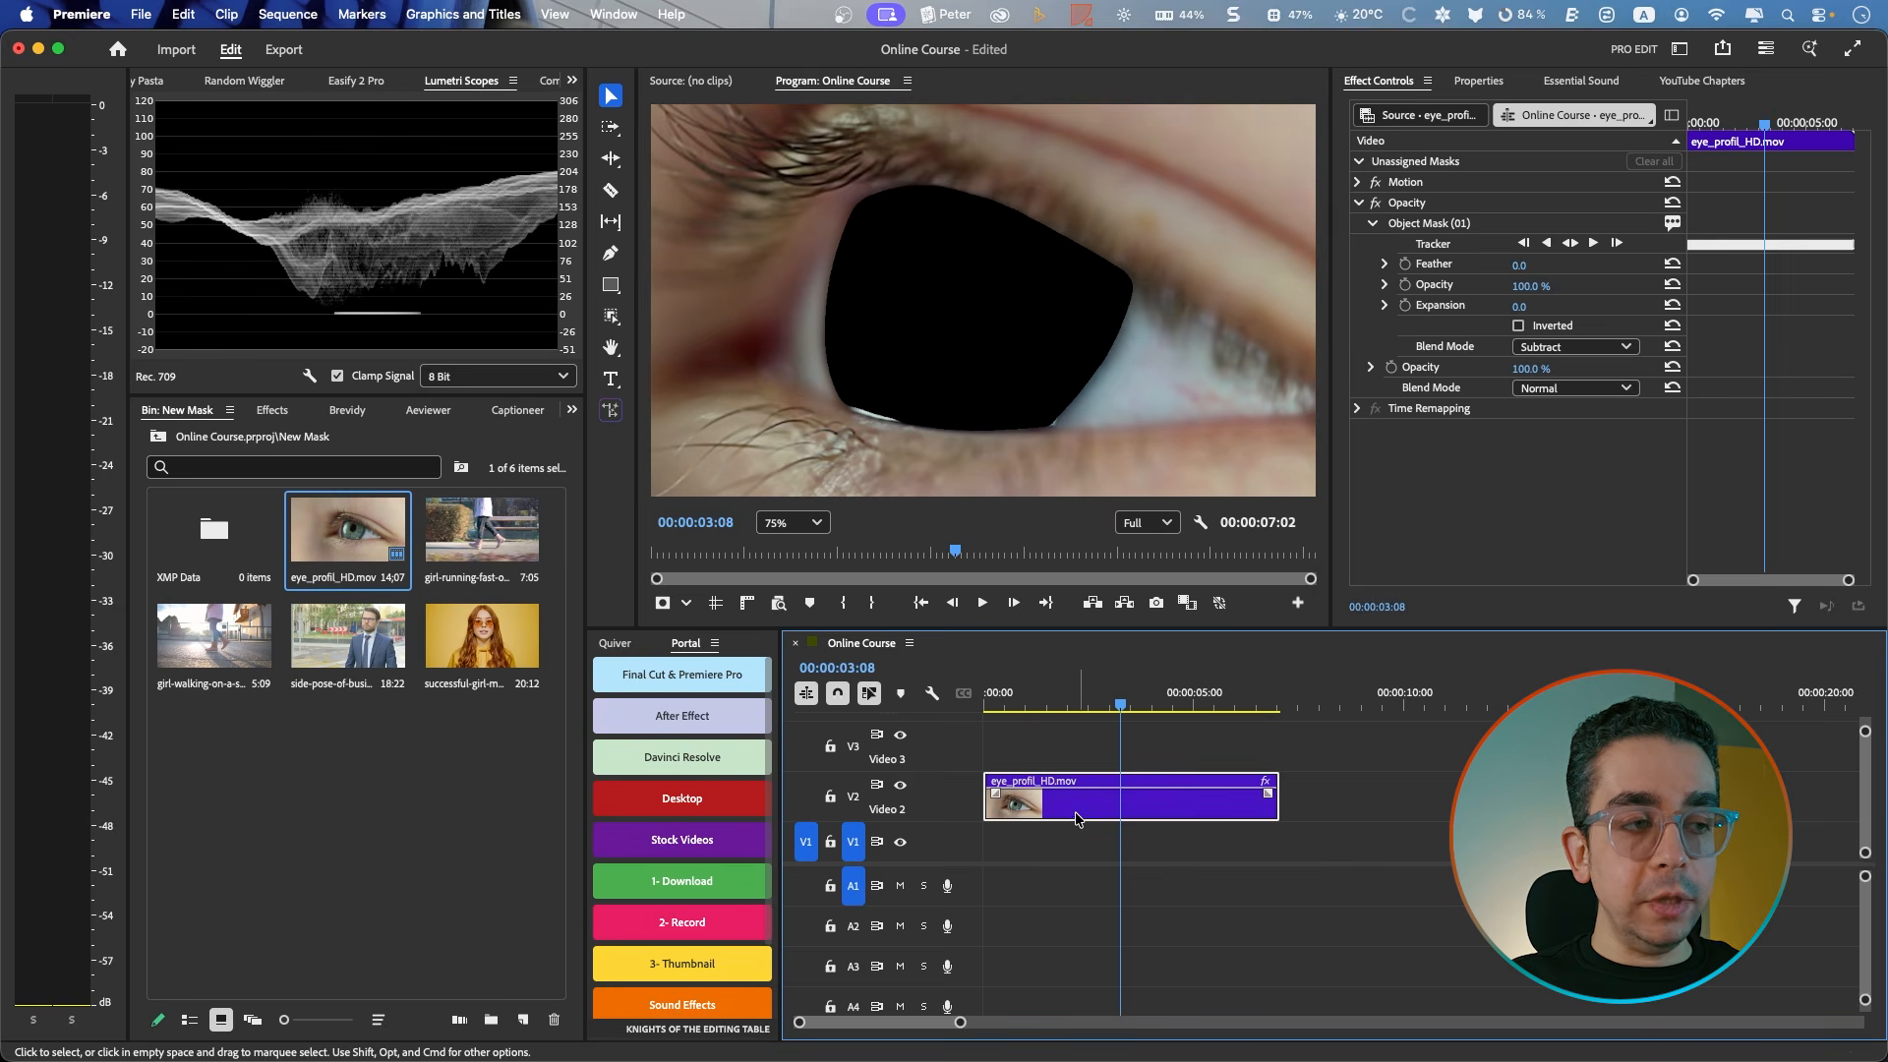
drag(1076, 824, 1080, 871)
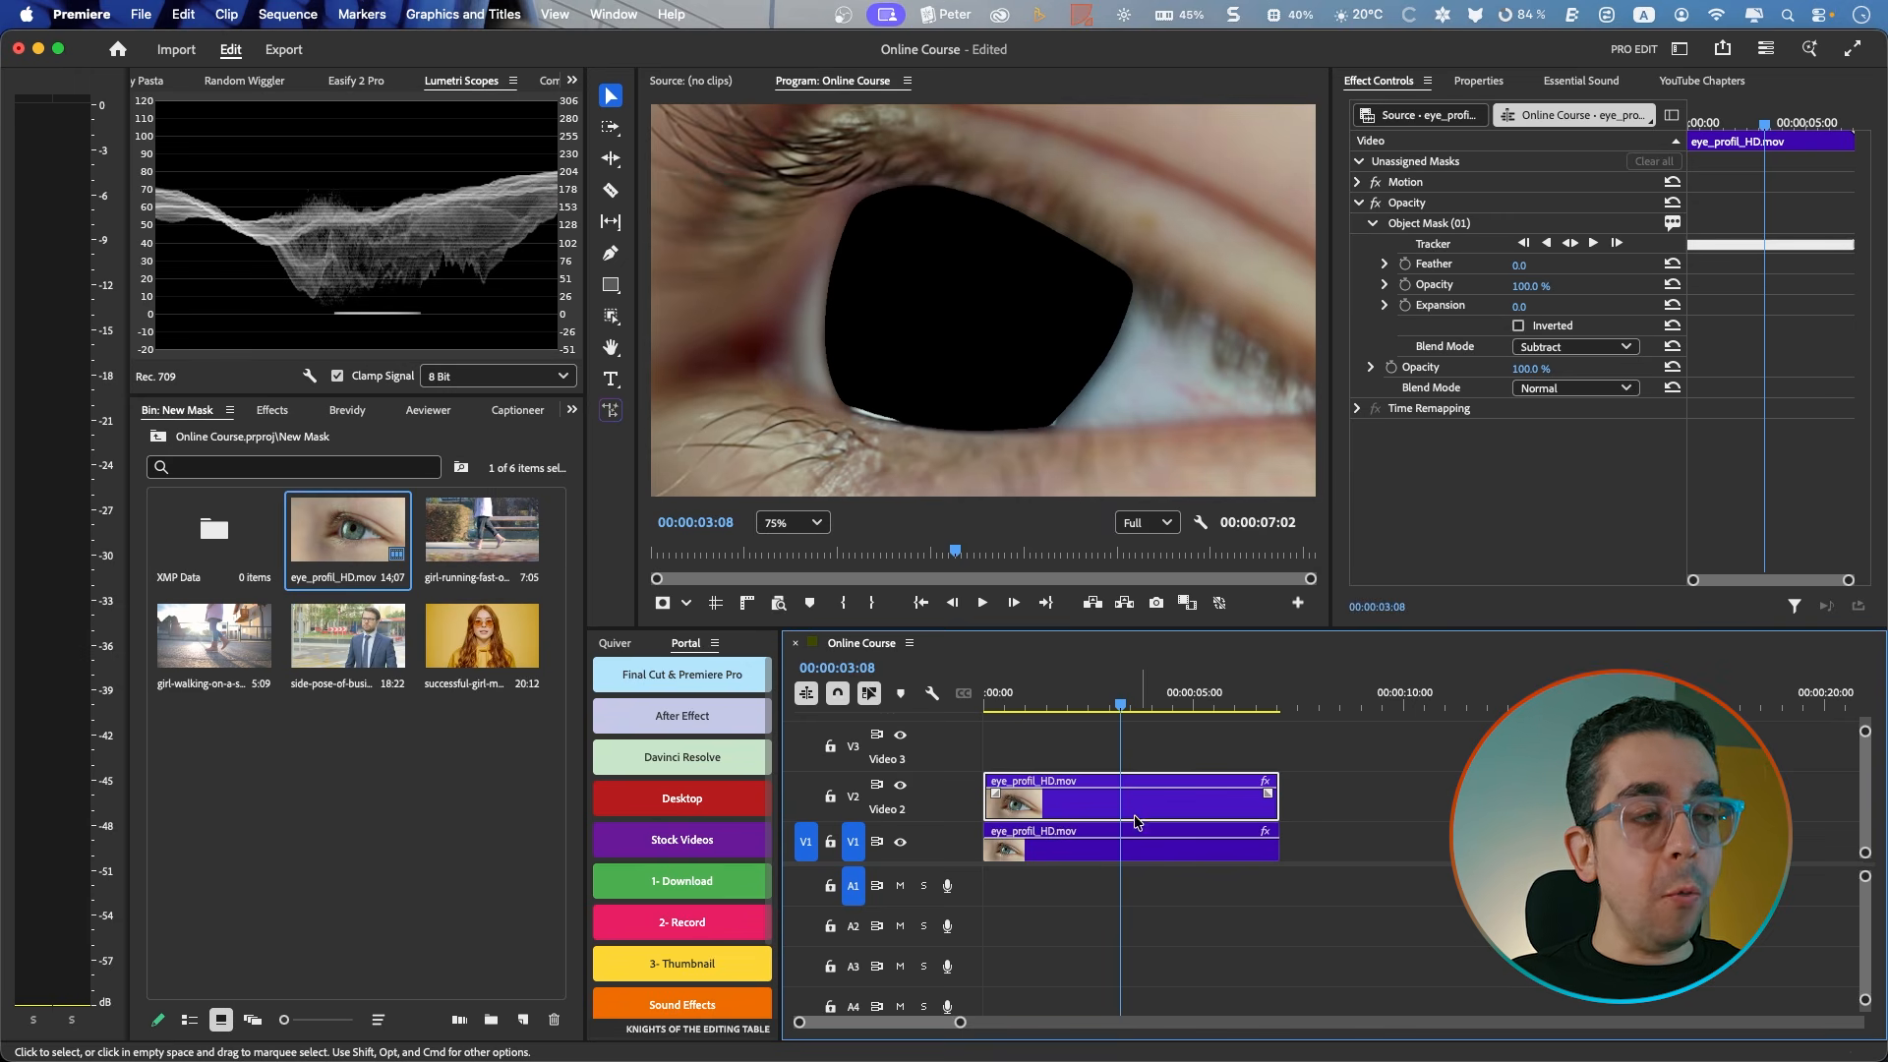
drag(1341, 789, 1180, 764)
click(1165, 763)
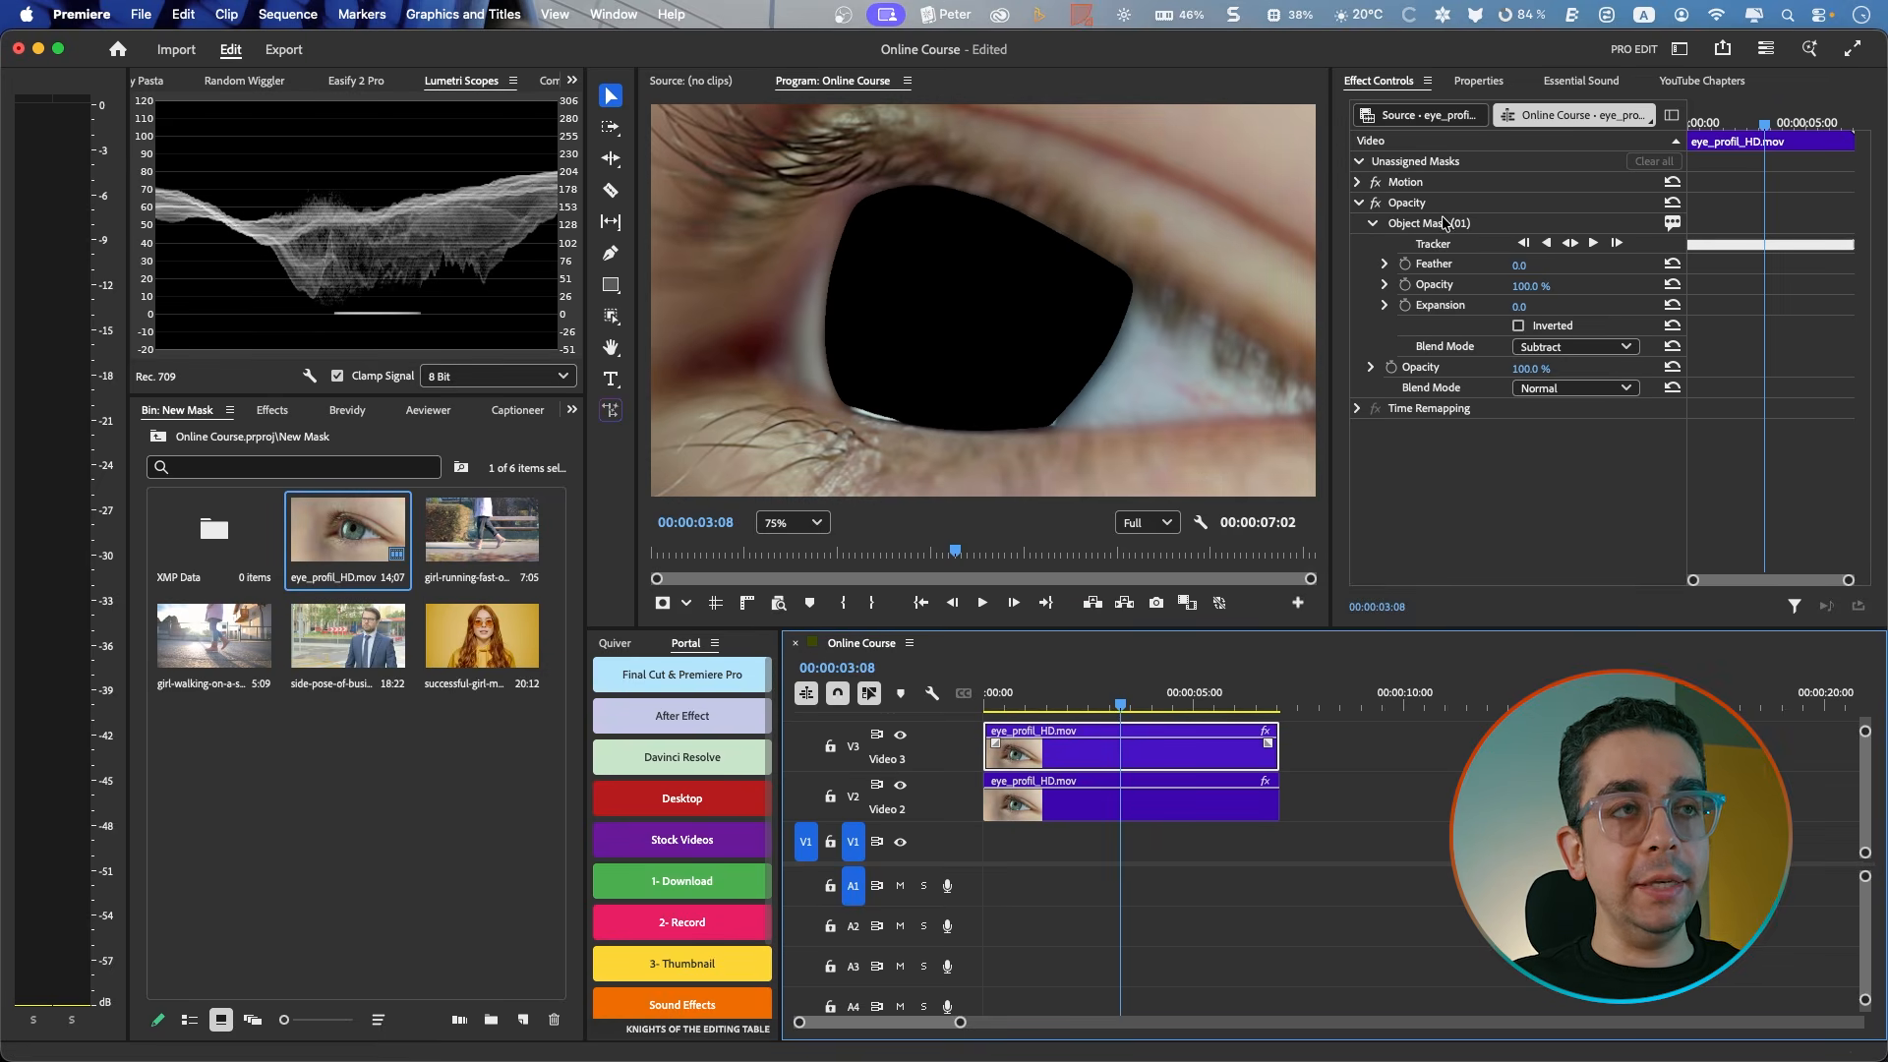
Step: Delete the object mask from the V3 eye clip and lower that clip's opacity to 65.4%
click(1422, 223)
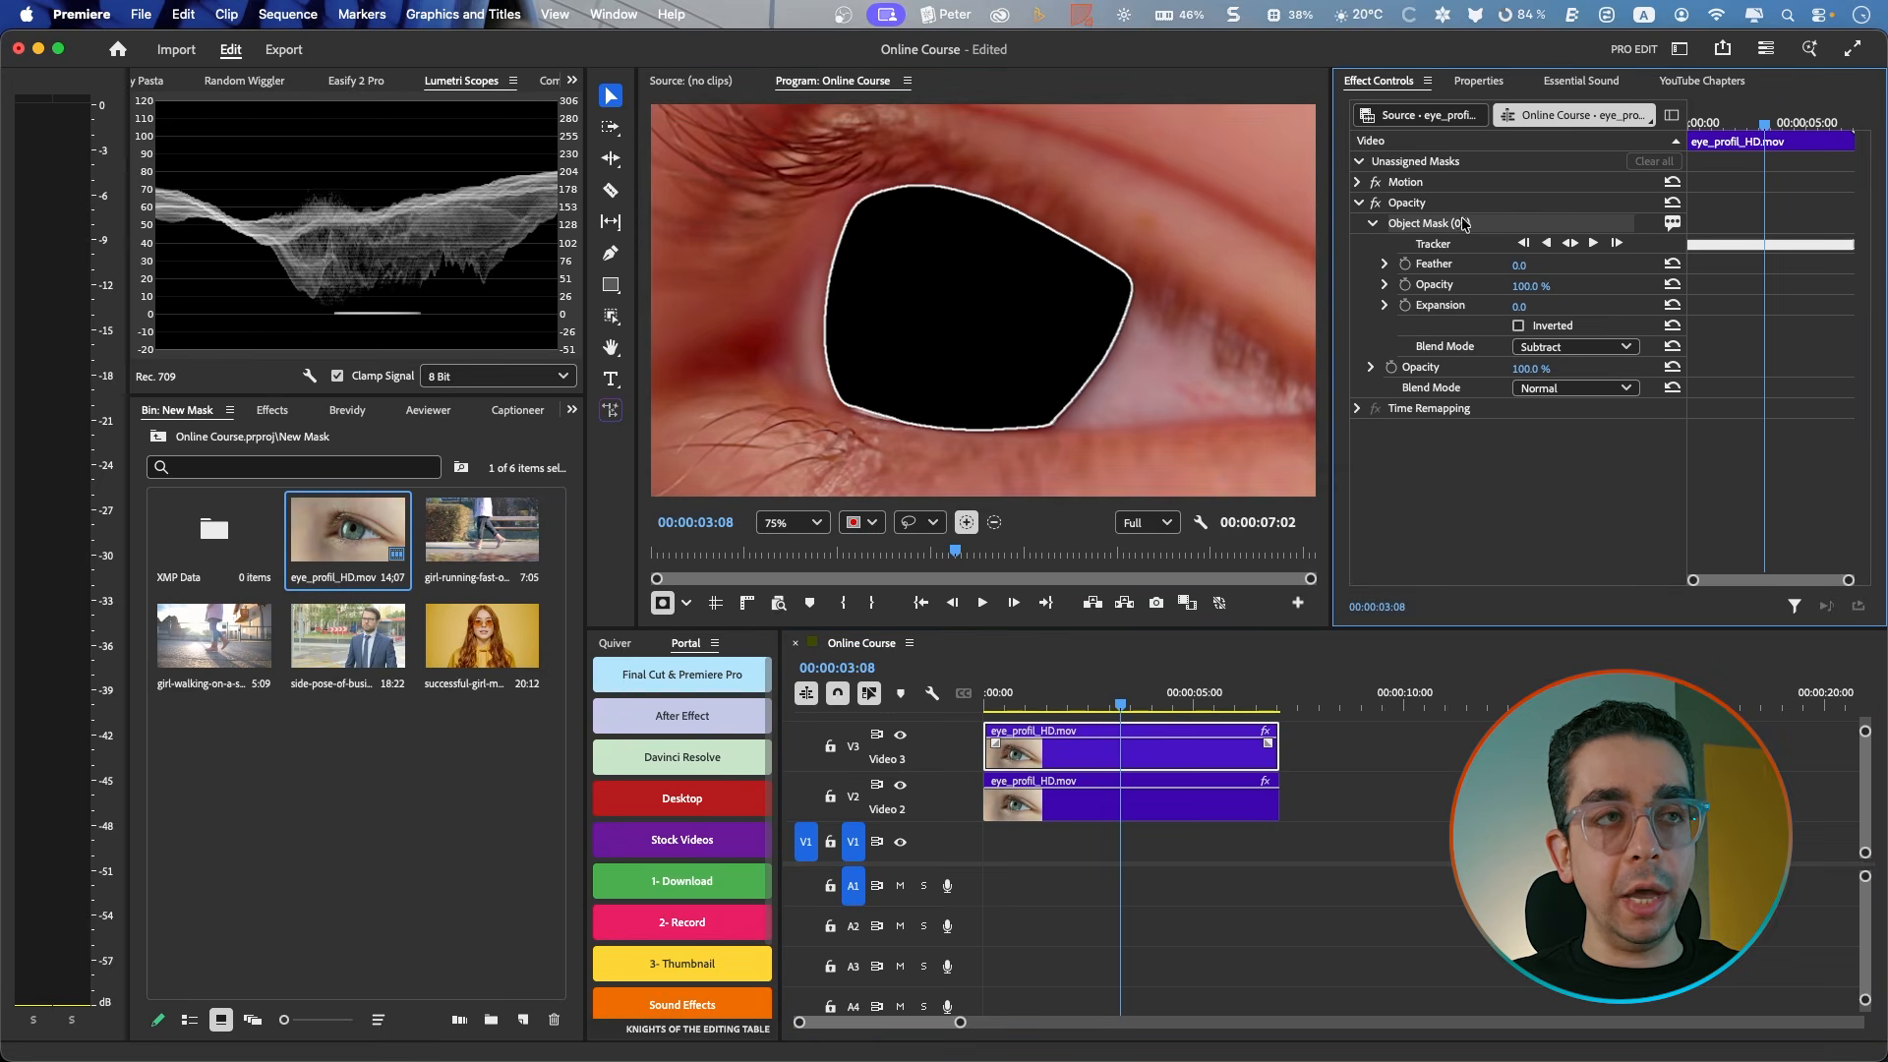
key(Delete)
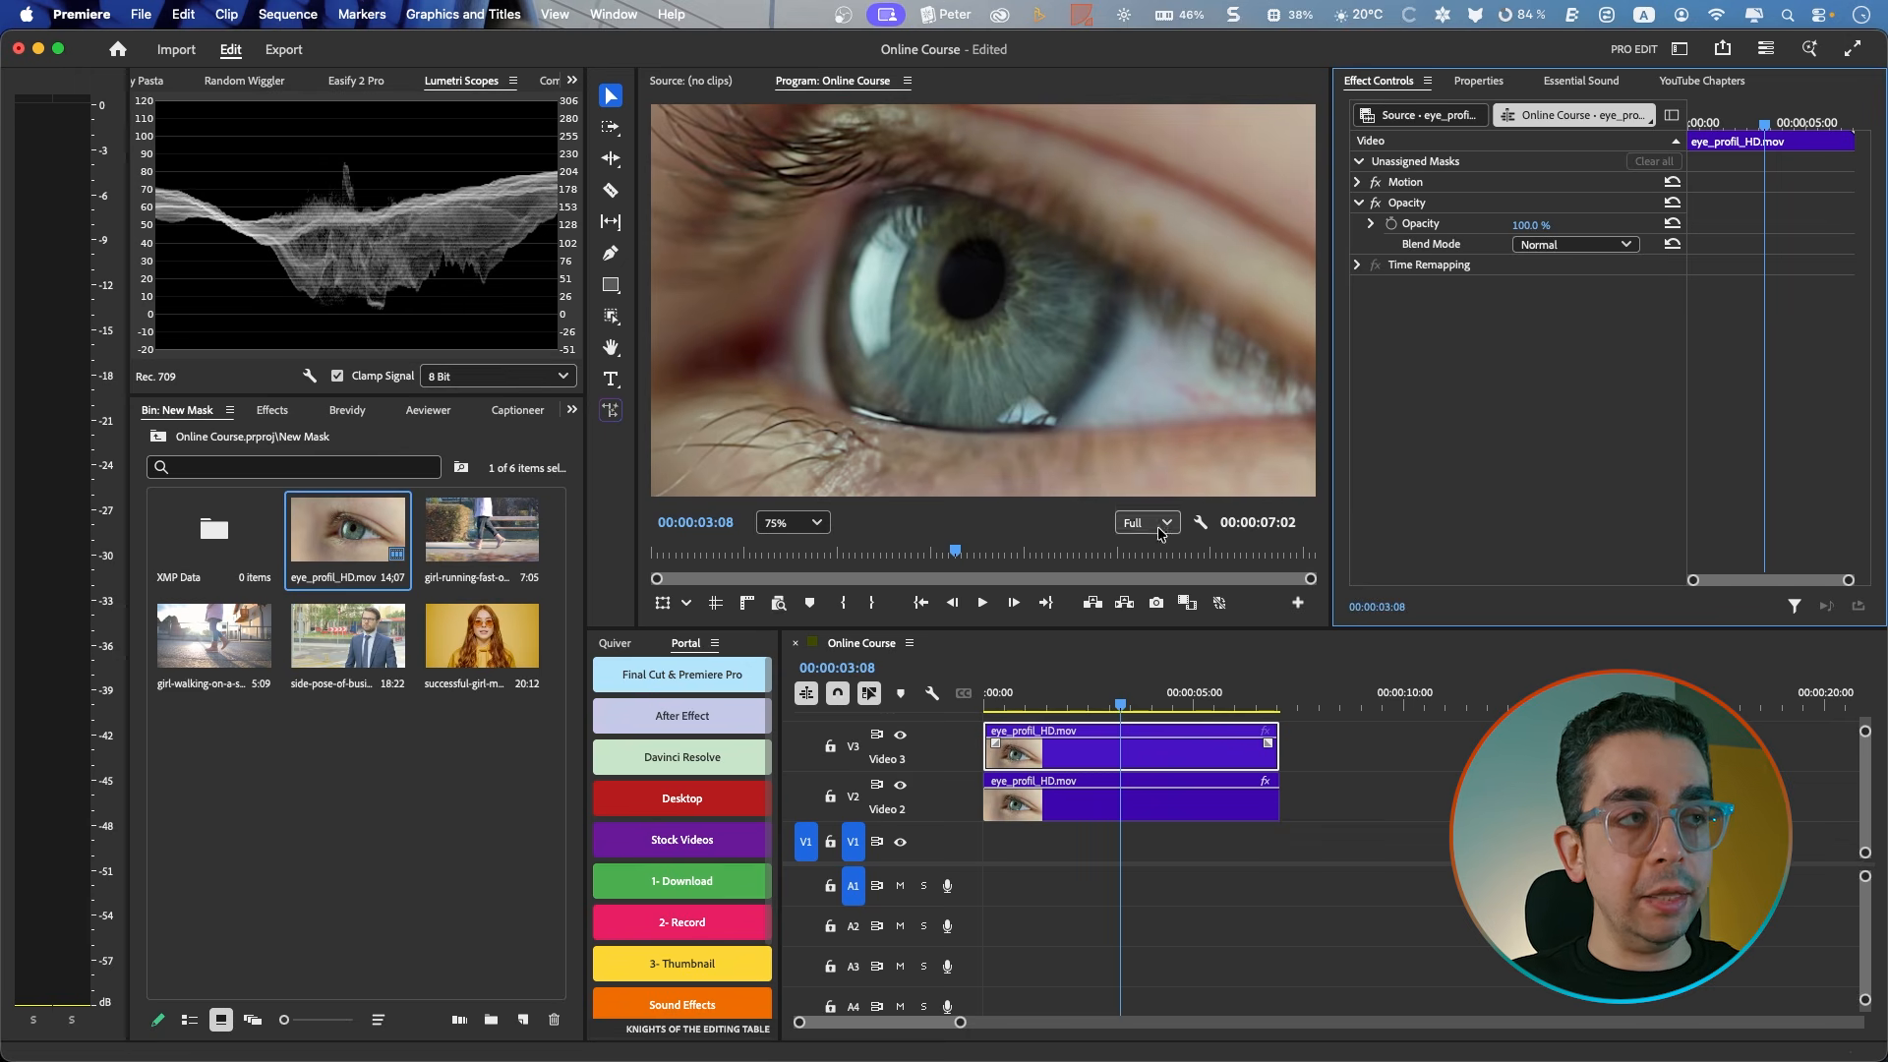
drag(1144, 739, 1144, 757)
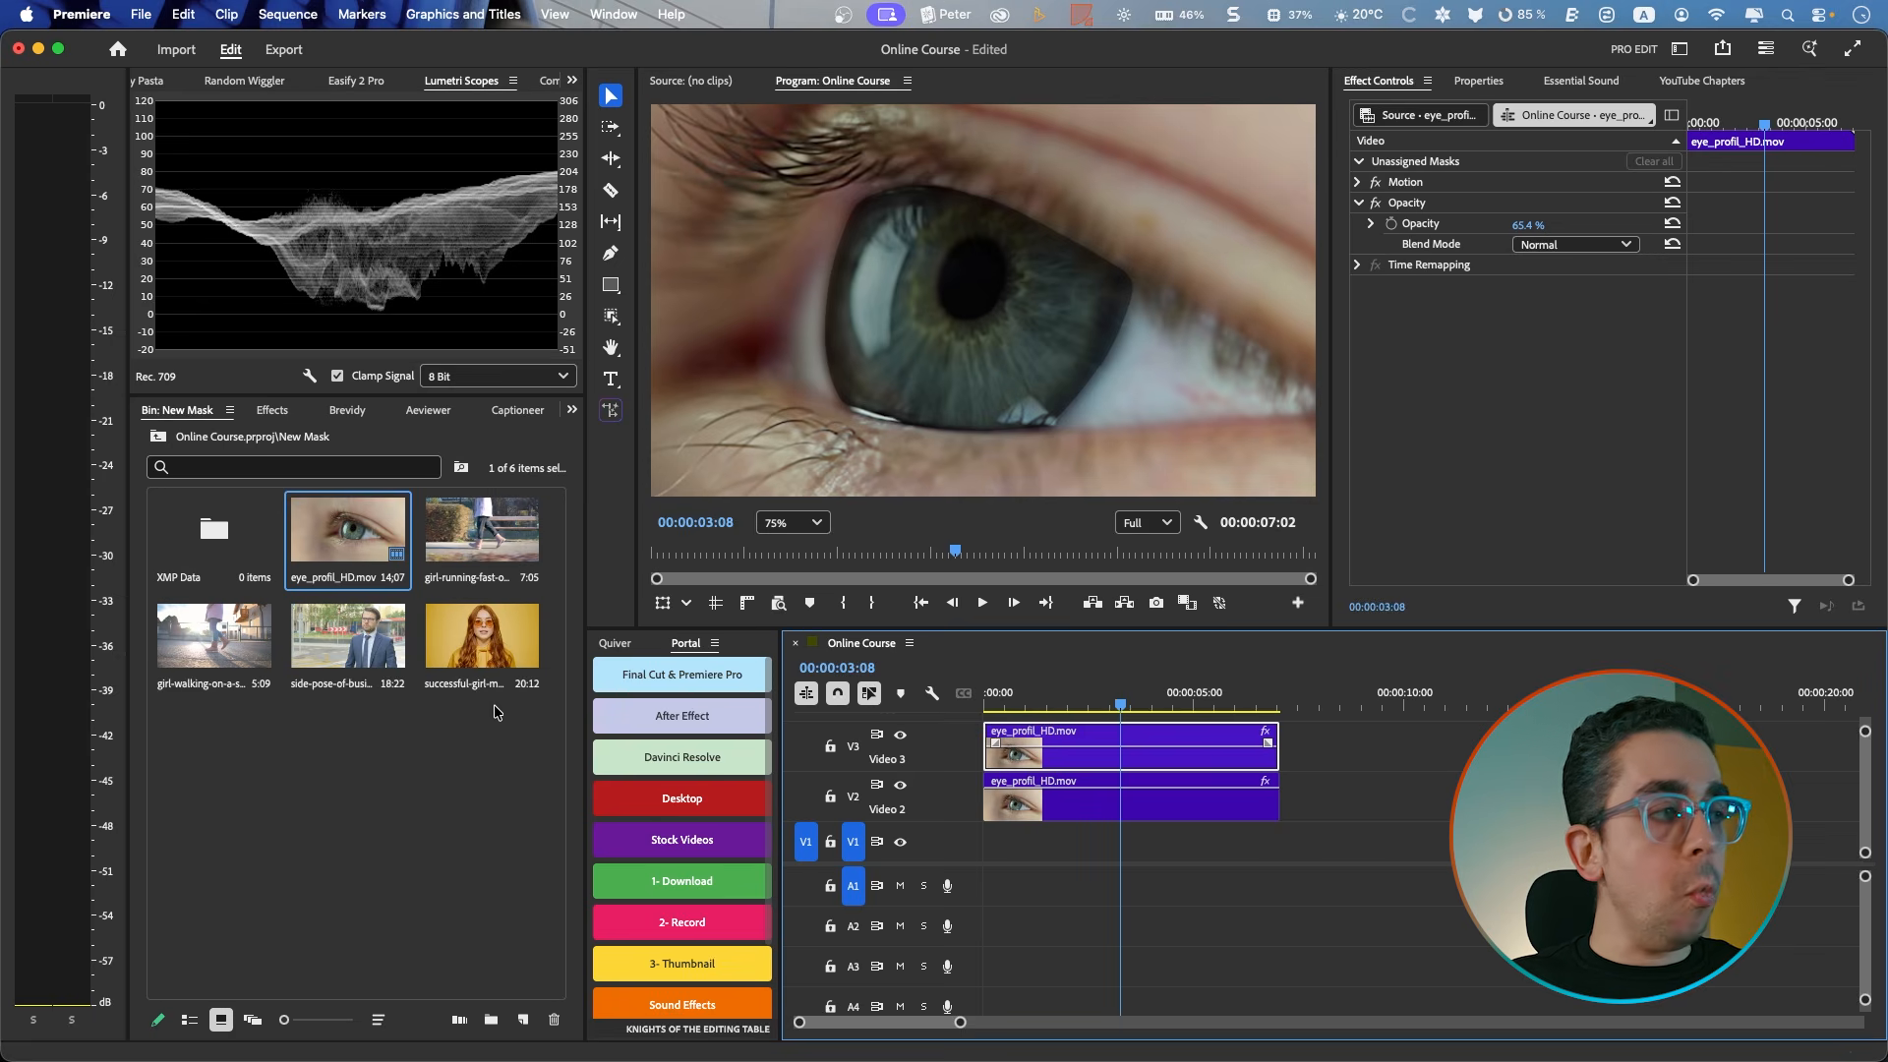
Step: Place the successful-girl clip at the start of V1 and set the V2 eye mask's feather to 48 and expansion to -18
drag(474, 644, 1023, 866)
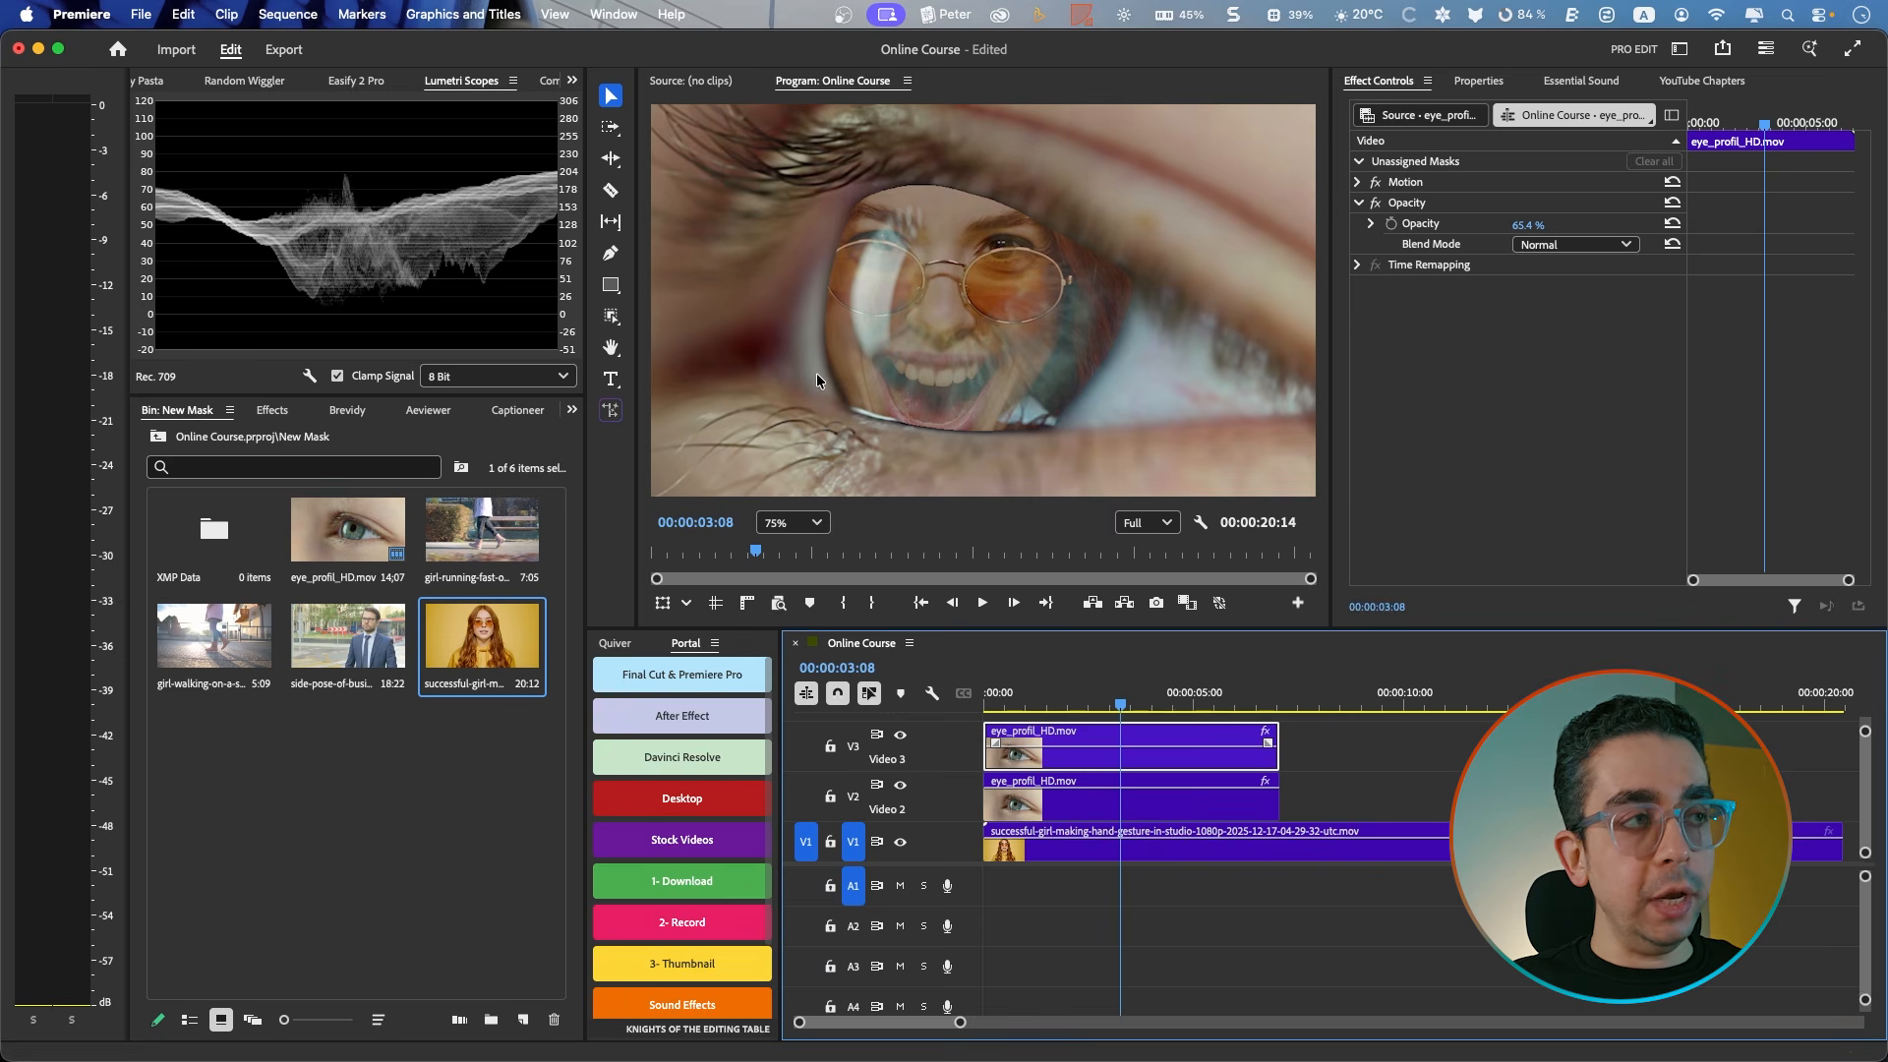
click(1119, 806)
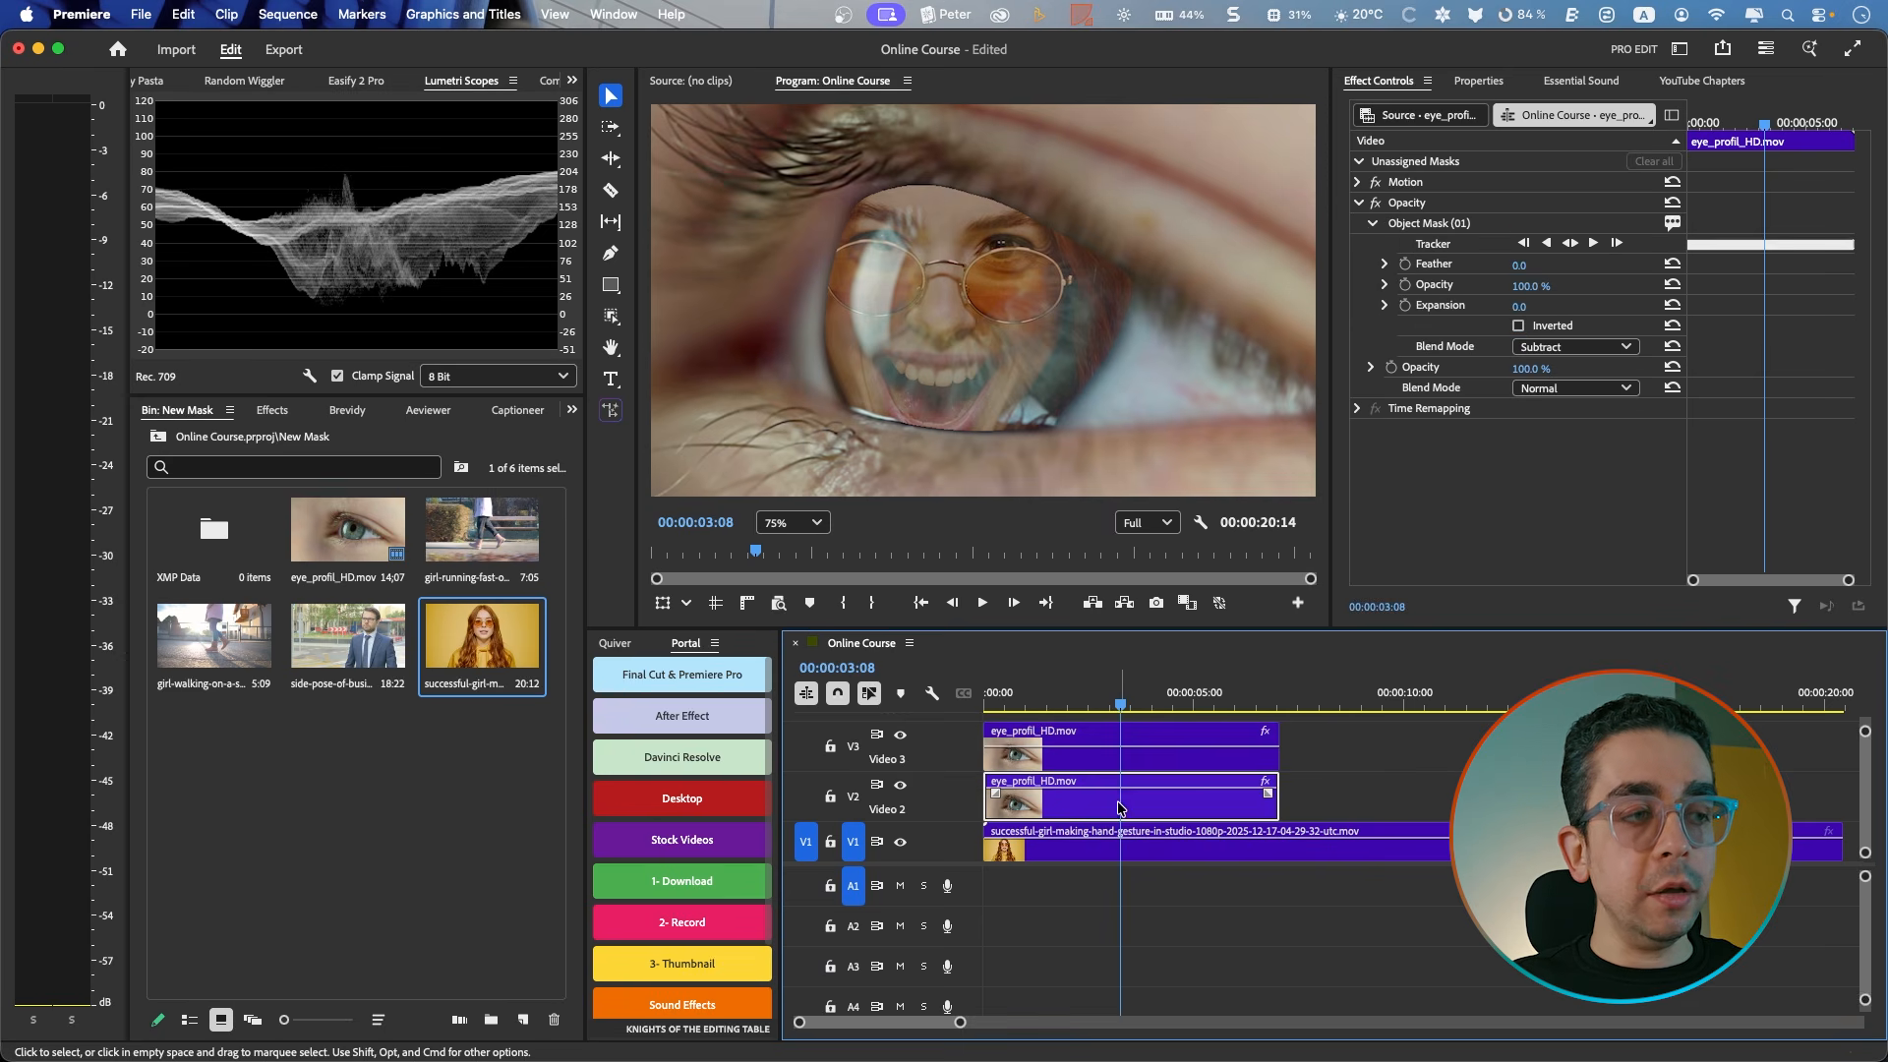
drag(1515, 267, 1553, 267)
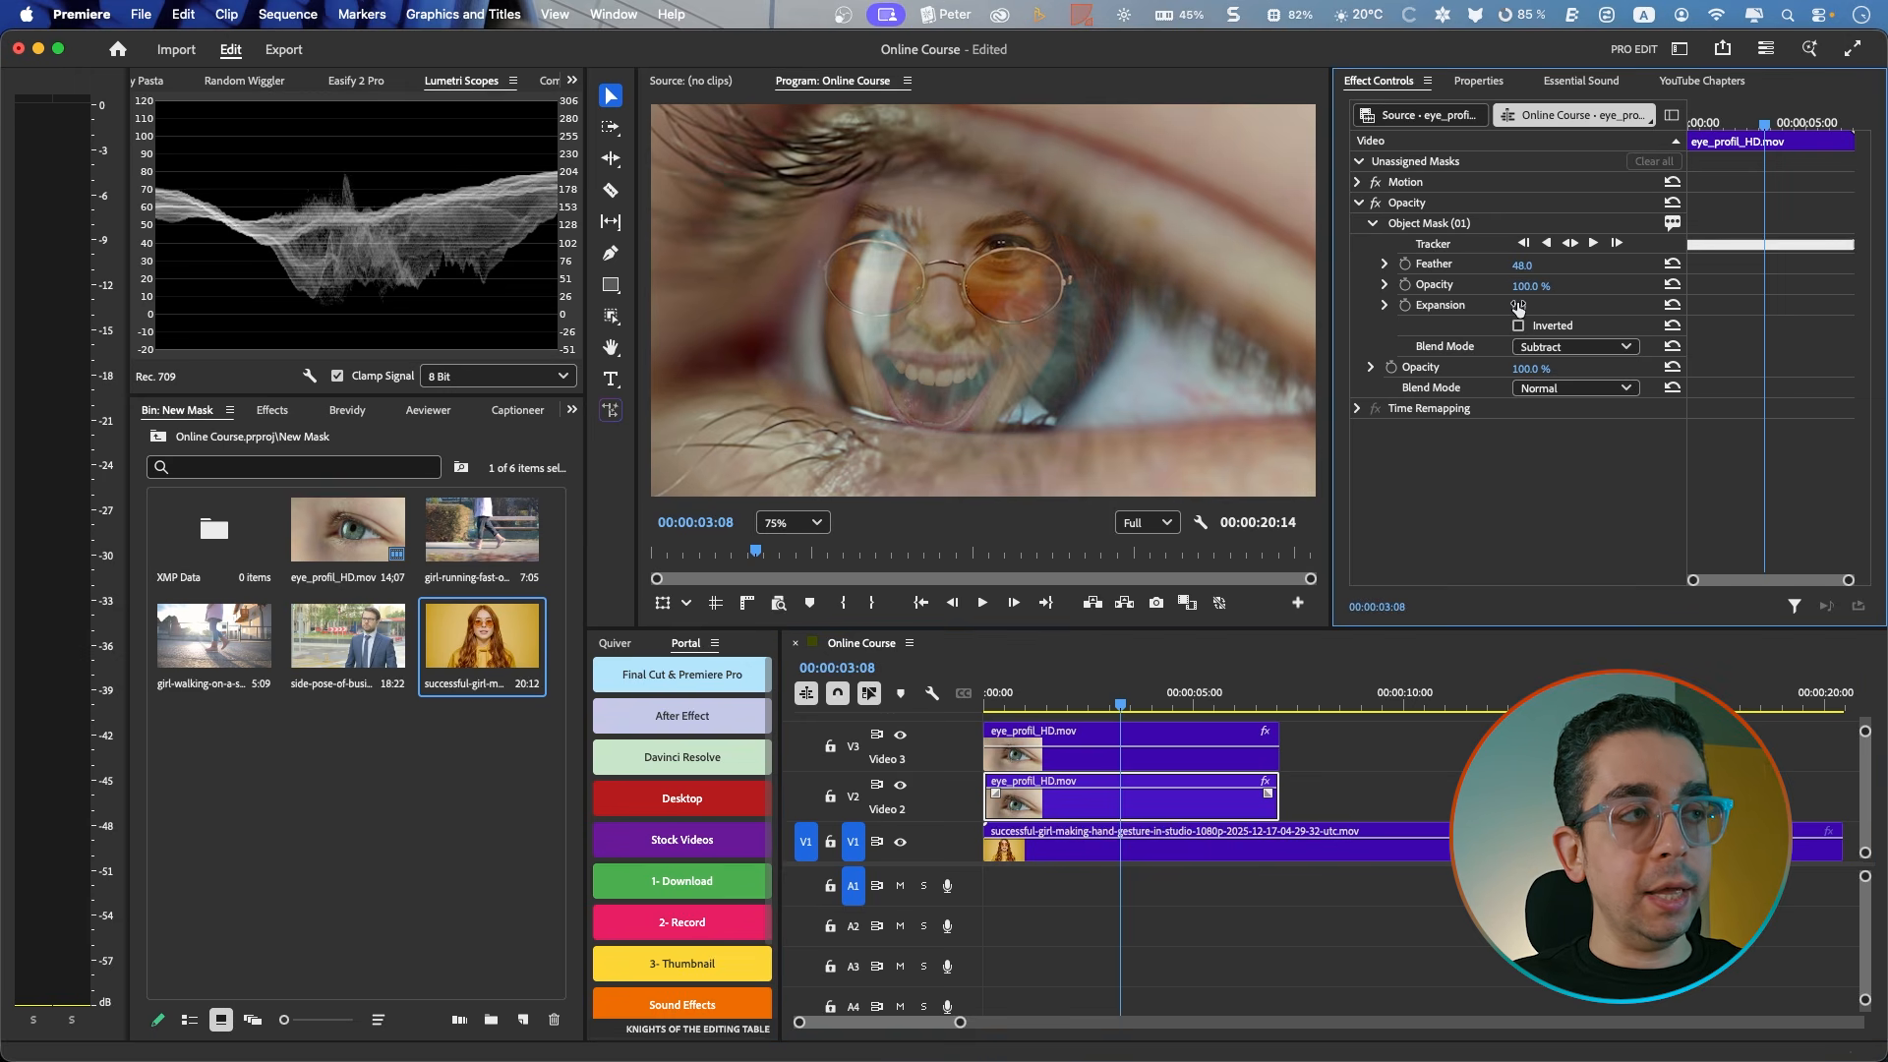
drag(1522, 306, 1511, 306)
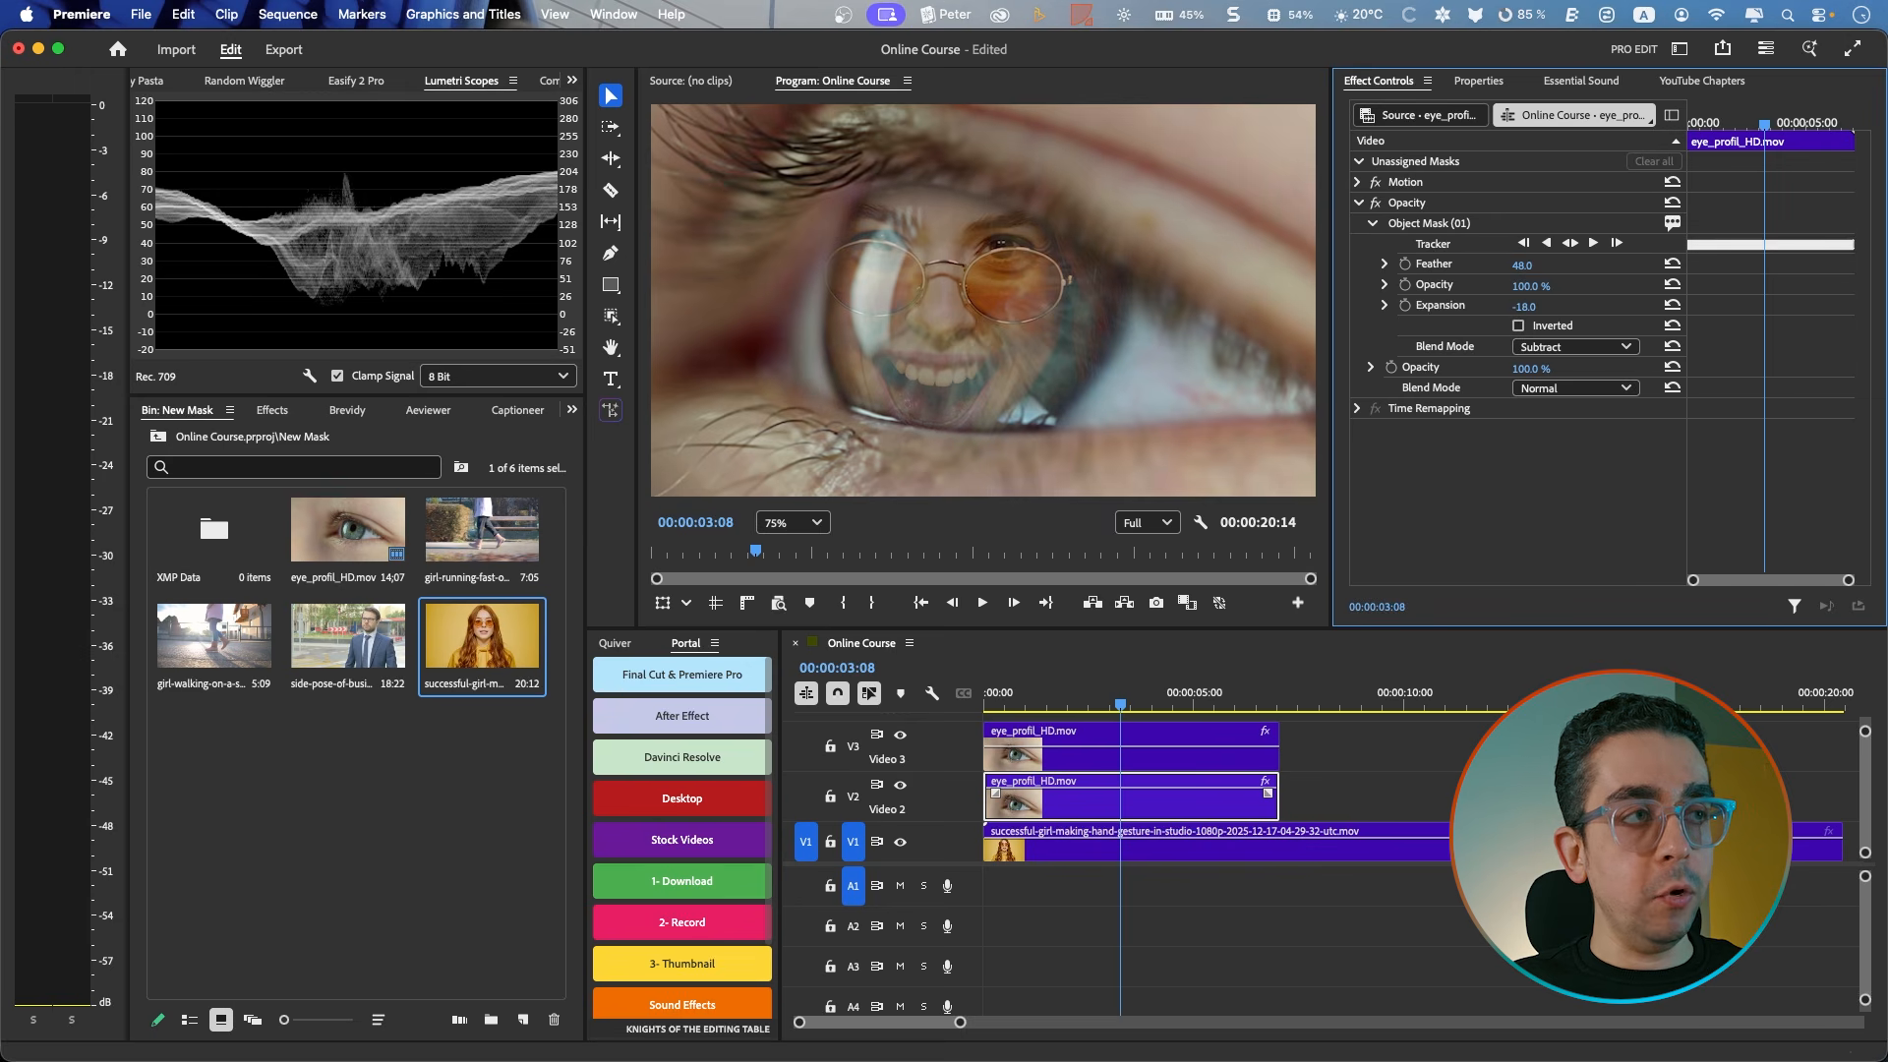
Step: Scale the girl clip on V1 to 29.3 and position it over the iris at 1020.7, 548.7
click(1050, 847)
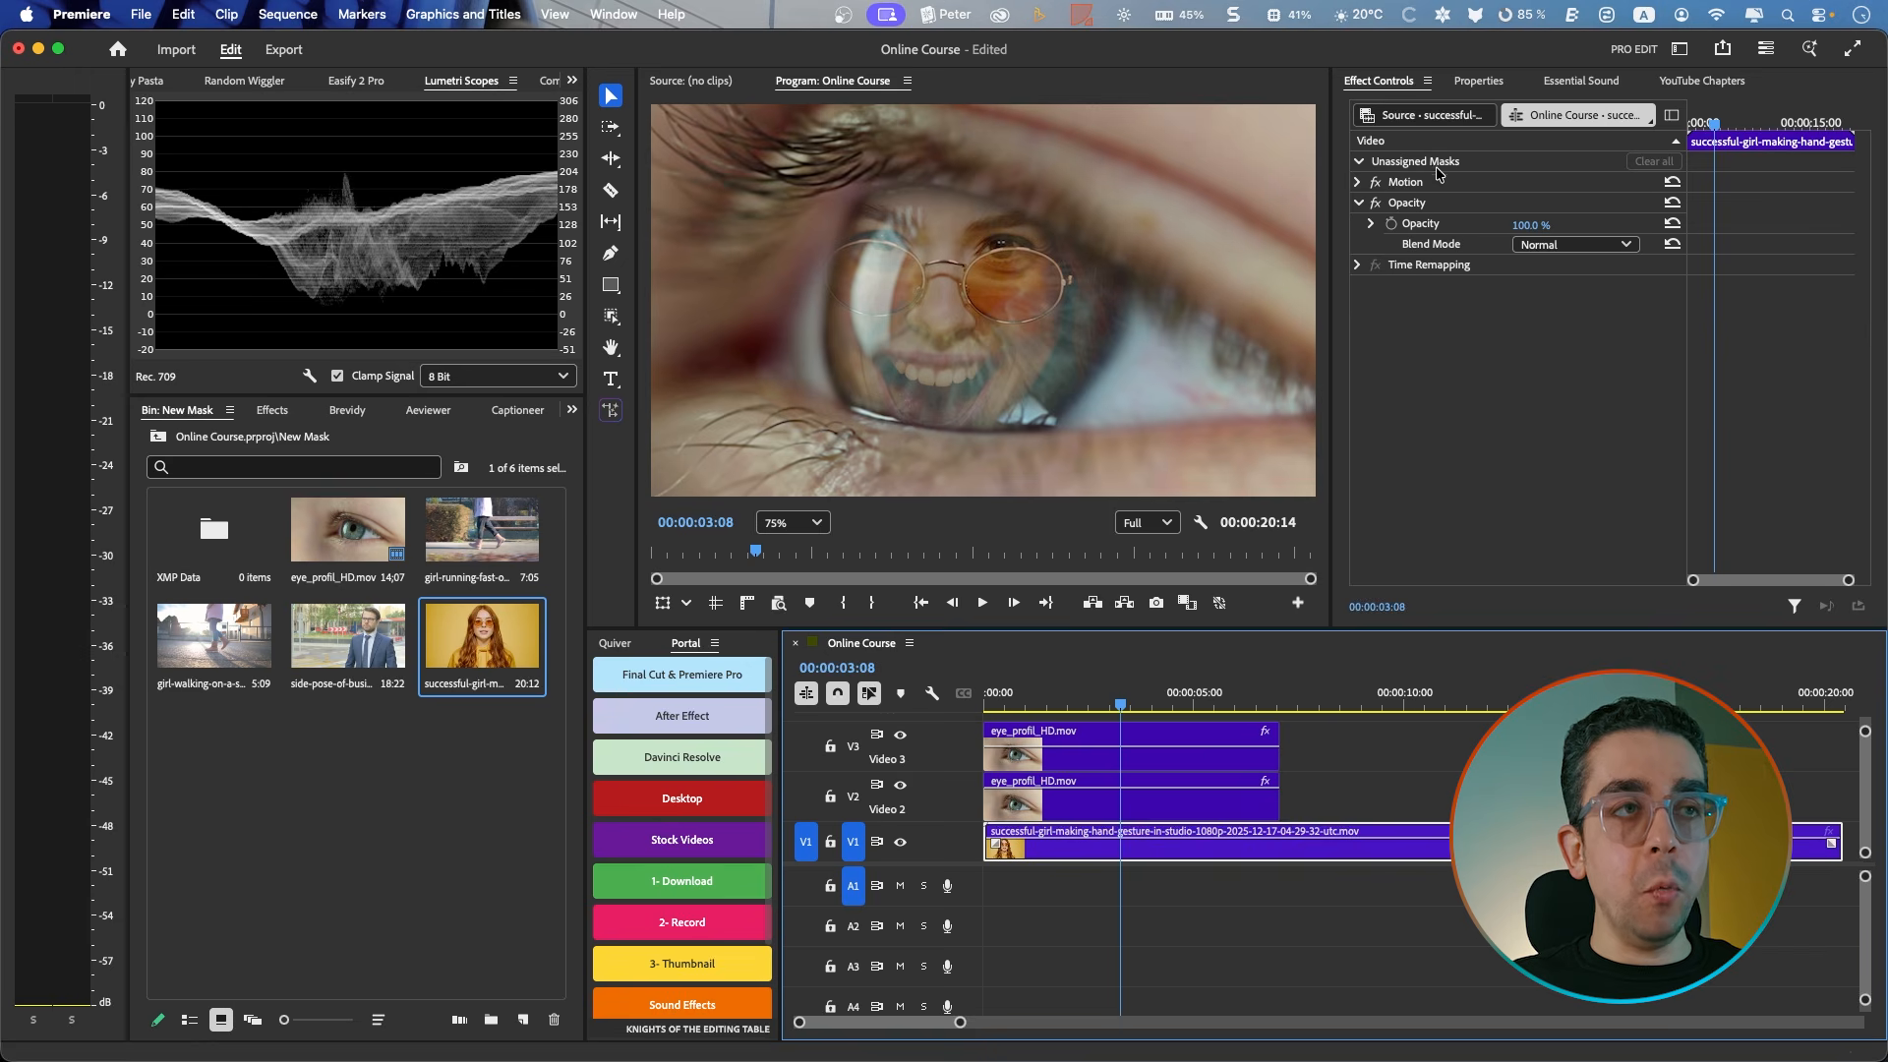
click(1358, 183)
click(1416, 183)
scroll(1016, 300, down, 5)
scroll(1016, 301, down, 2)
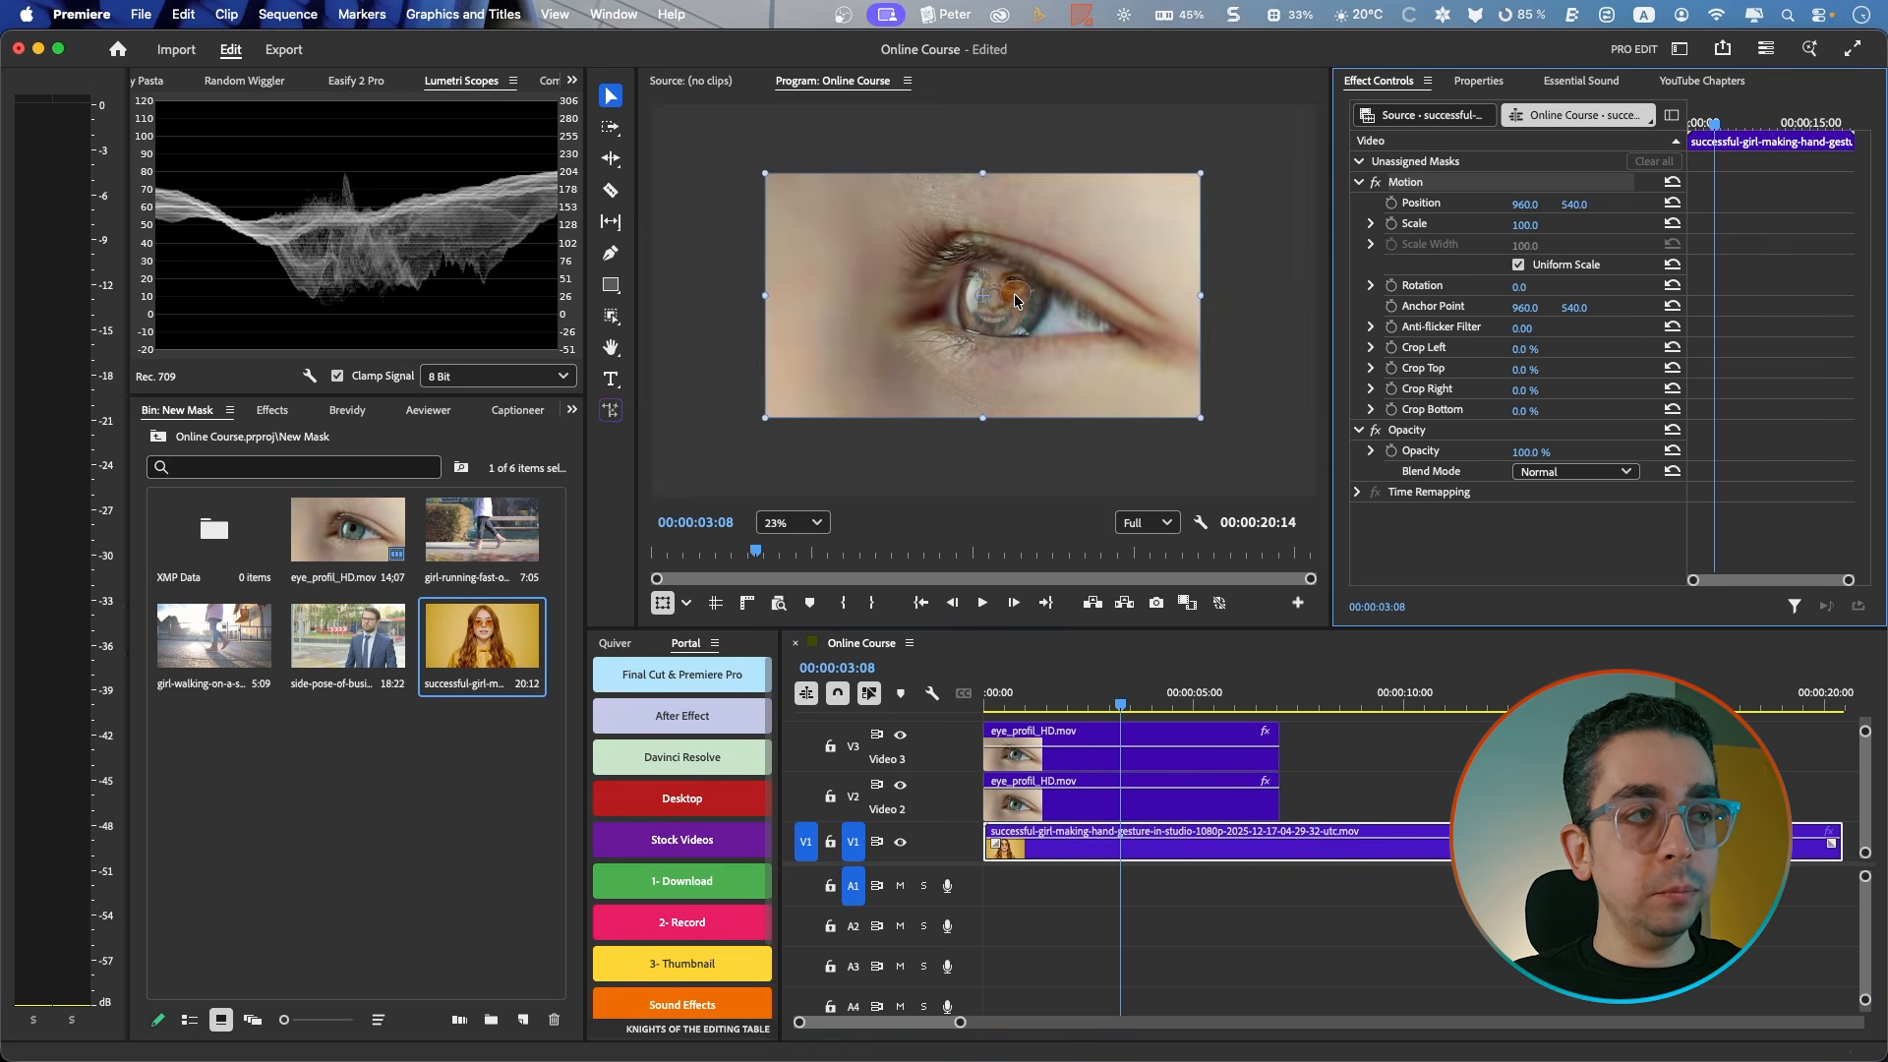
drag(1202, 420, 1032, 319)
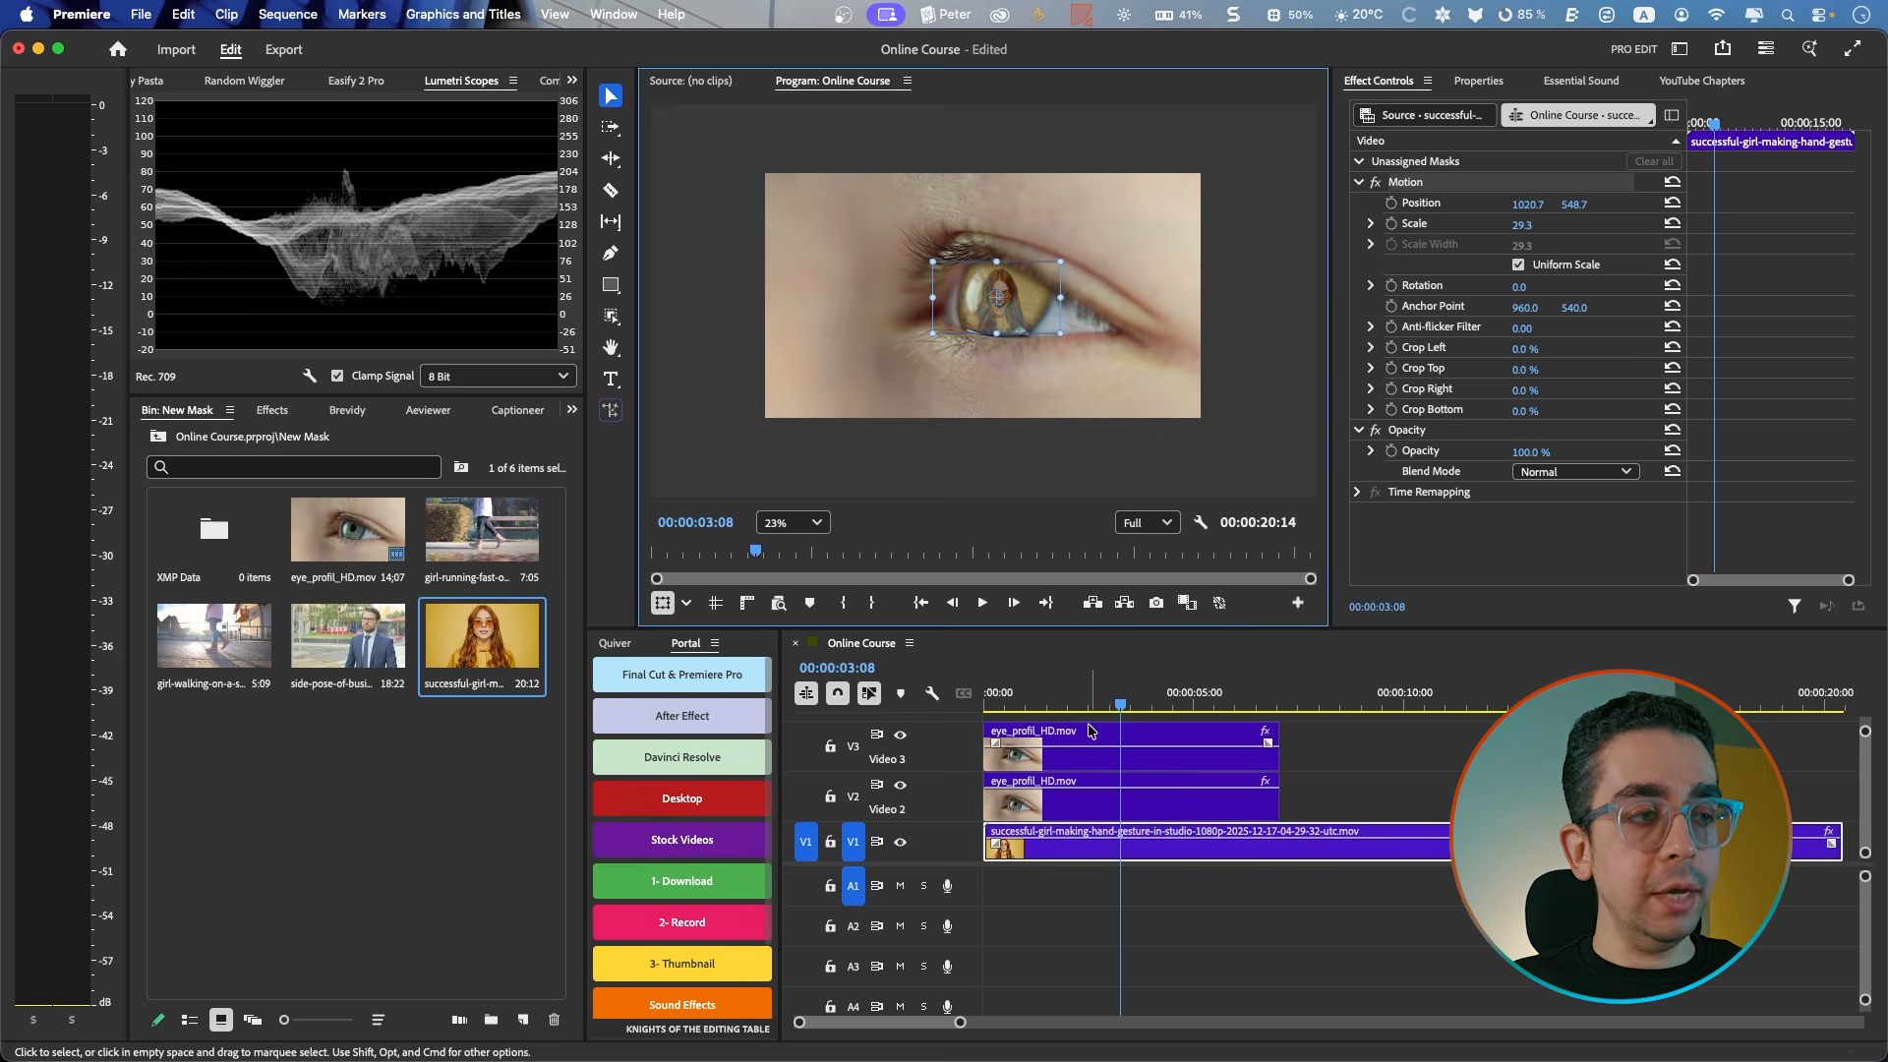
Step: Fit the preview to the monitor and shift the girl clip on V1 about one second later, into the blink
drag(1099, 706, 1016, 716)
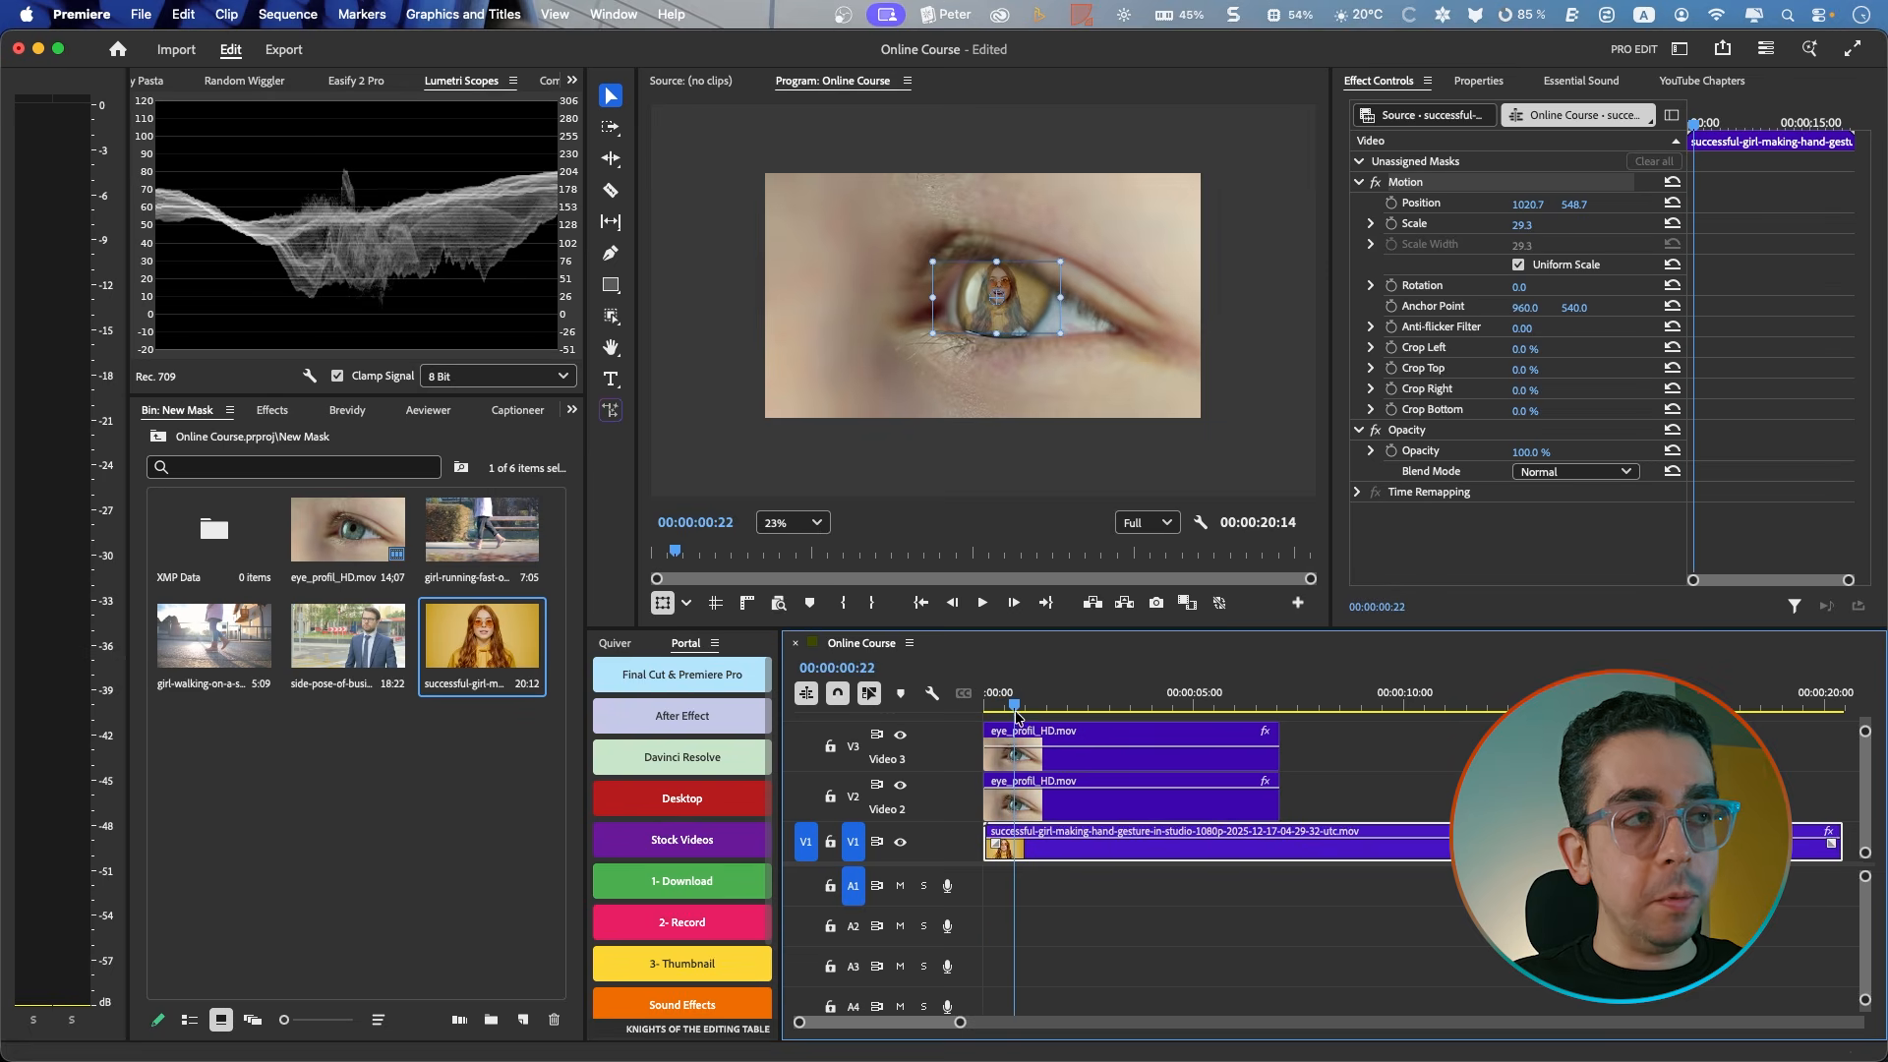
click(793, 522)
click(793, 559)
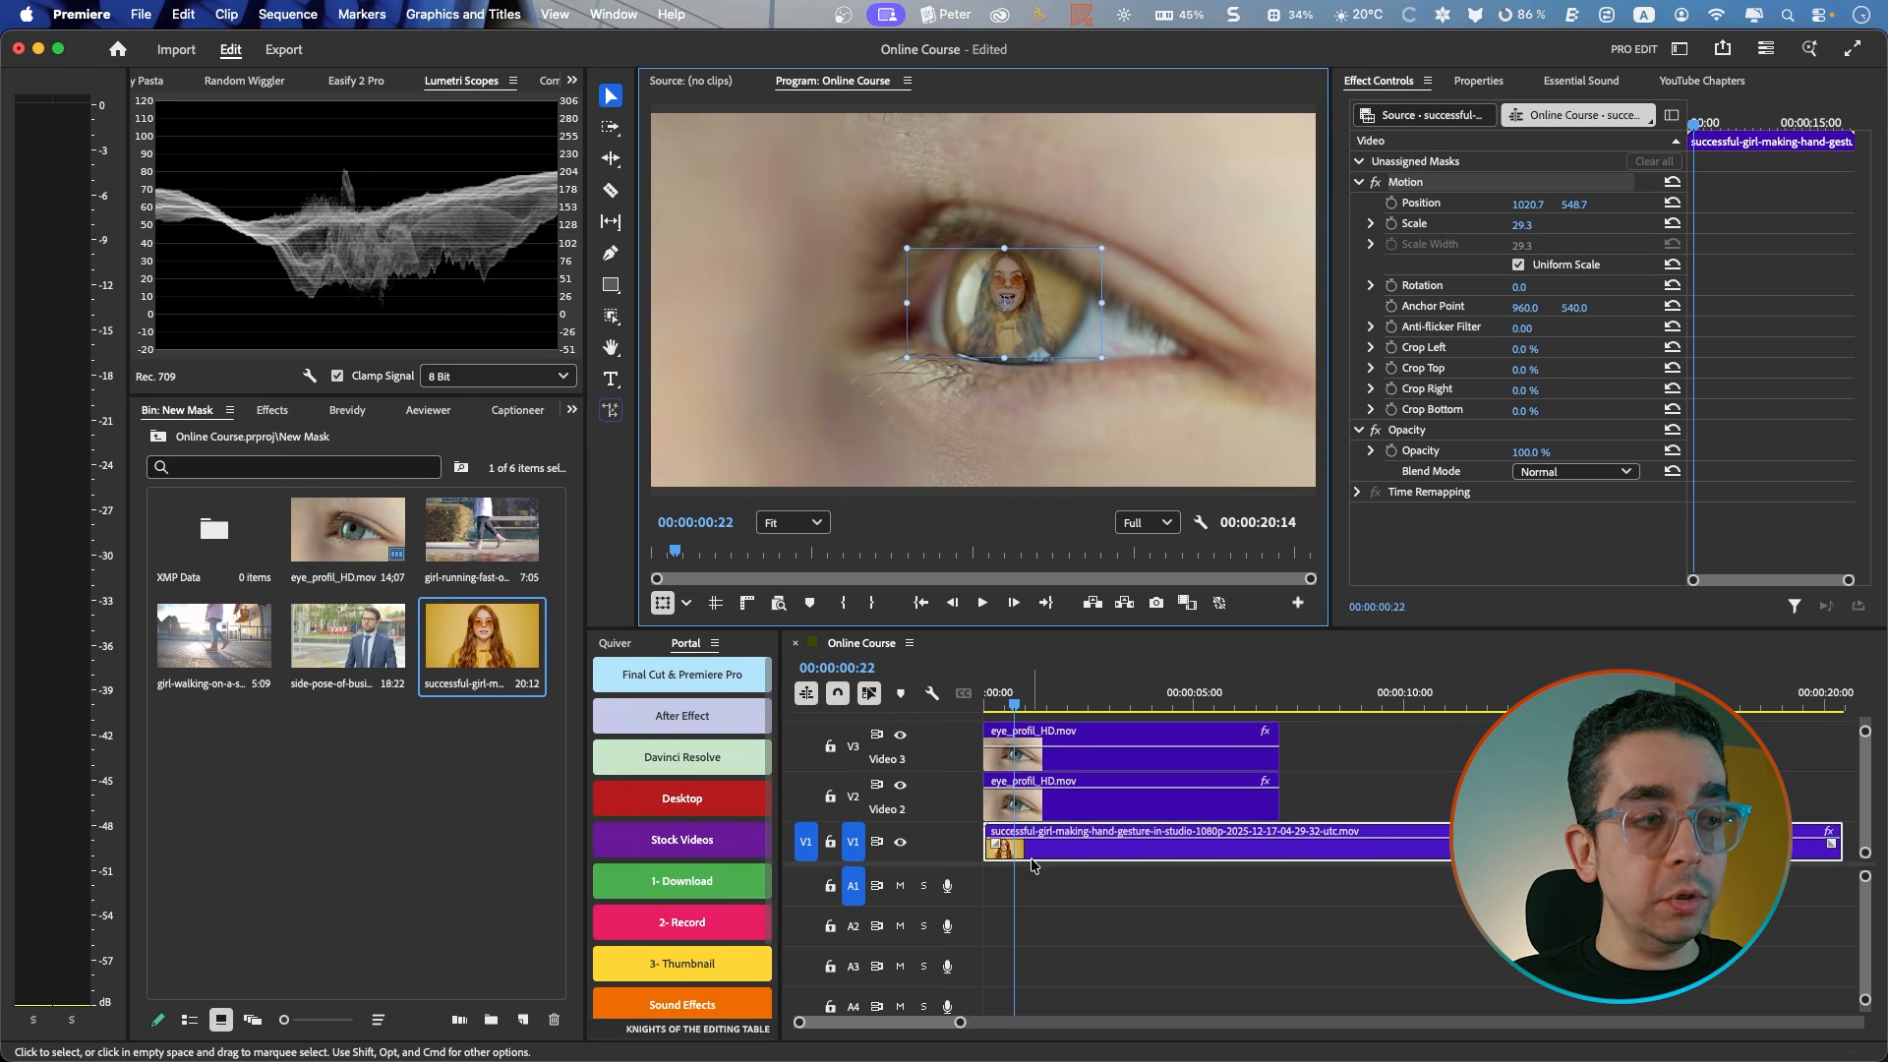
mouse_move(1019, 706)
mouse_down()
mouse_move(986, 706)
mouse_move(1003, 706)
mouse_up()
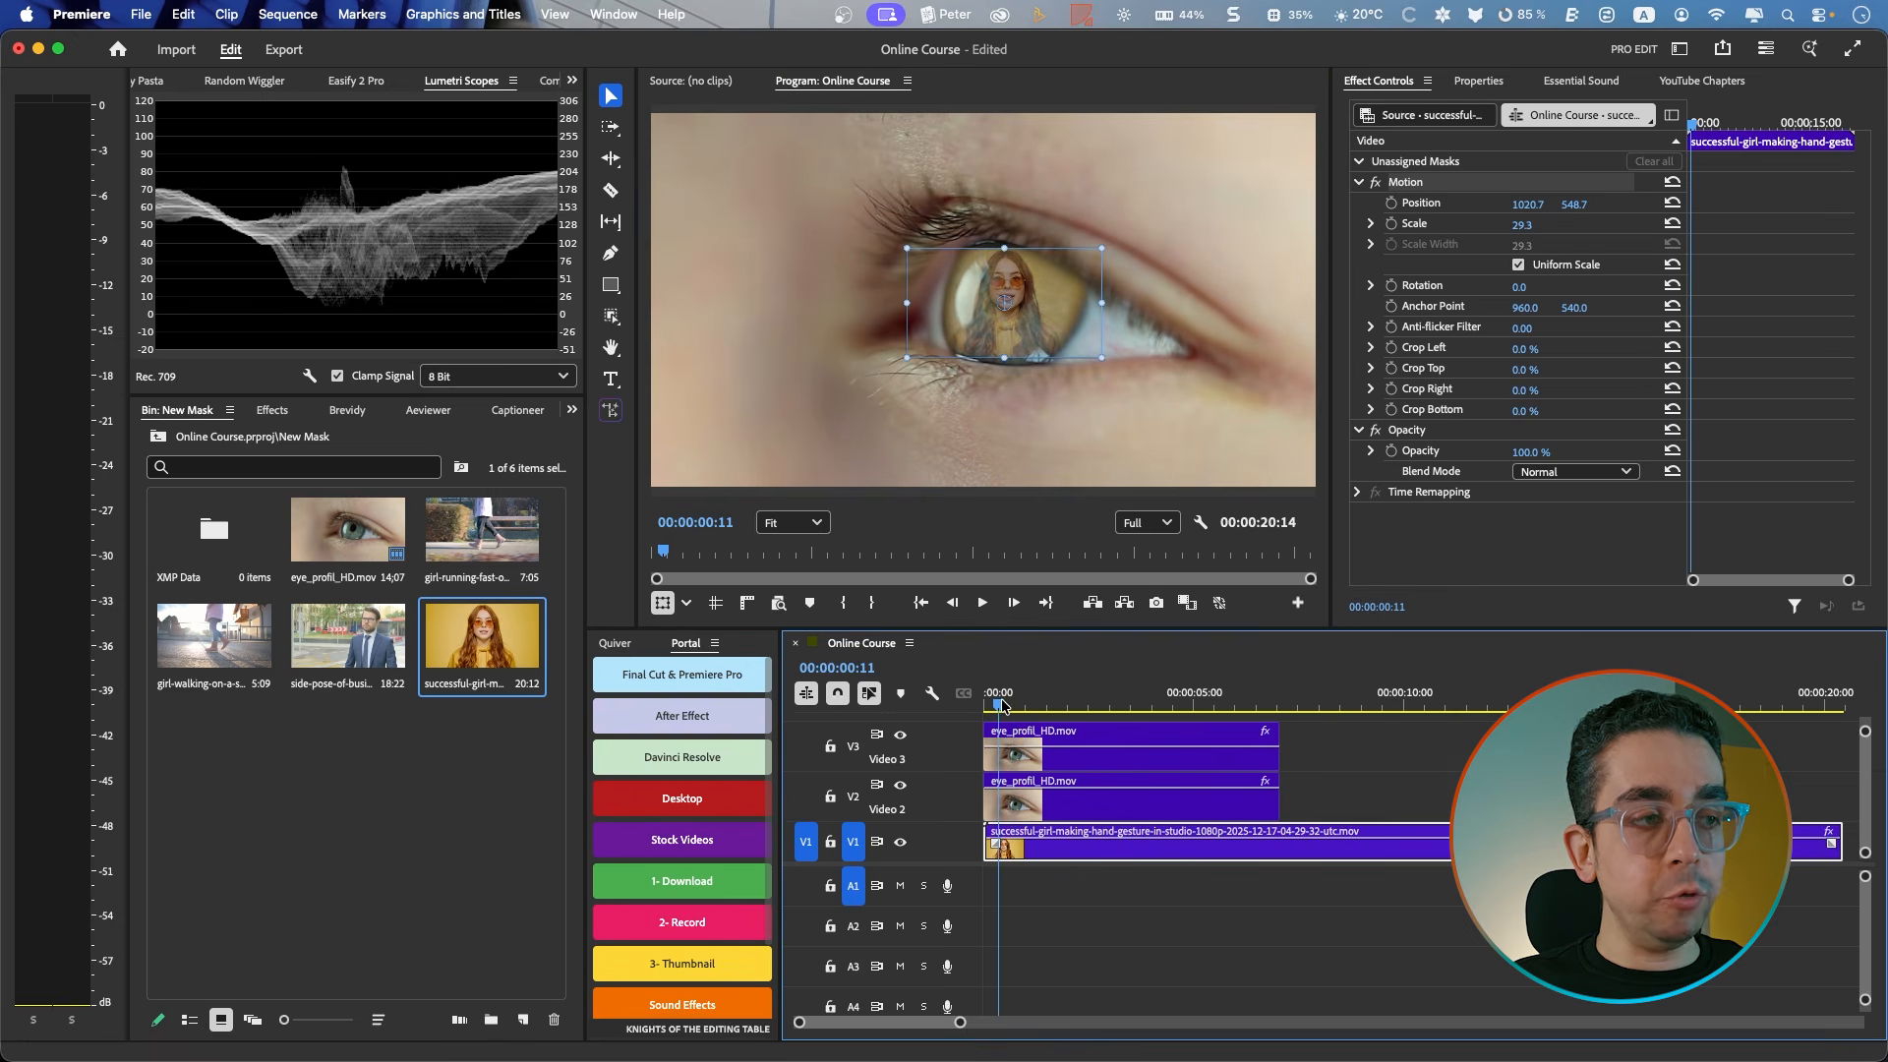
drag(1048, 848, 1132, 849)
drag(1011, 696, 1034, 700)
drag(1119, 857, 1085, 858)
Step: Play the sequence from 00:00:00:00 to check the girl appearing in the iris after the blink
drag(1033, 702, 928, 706)
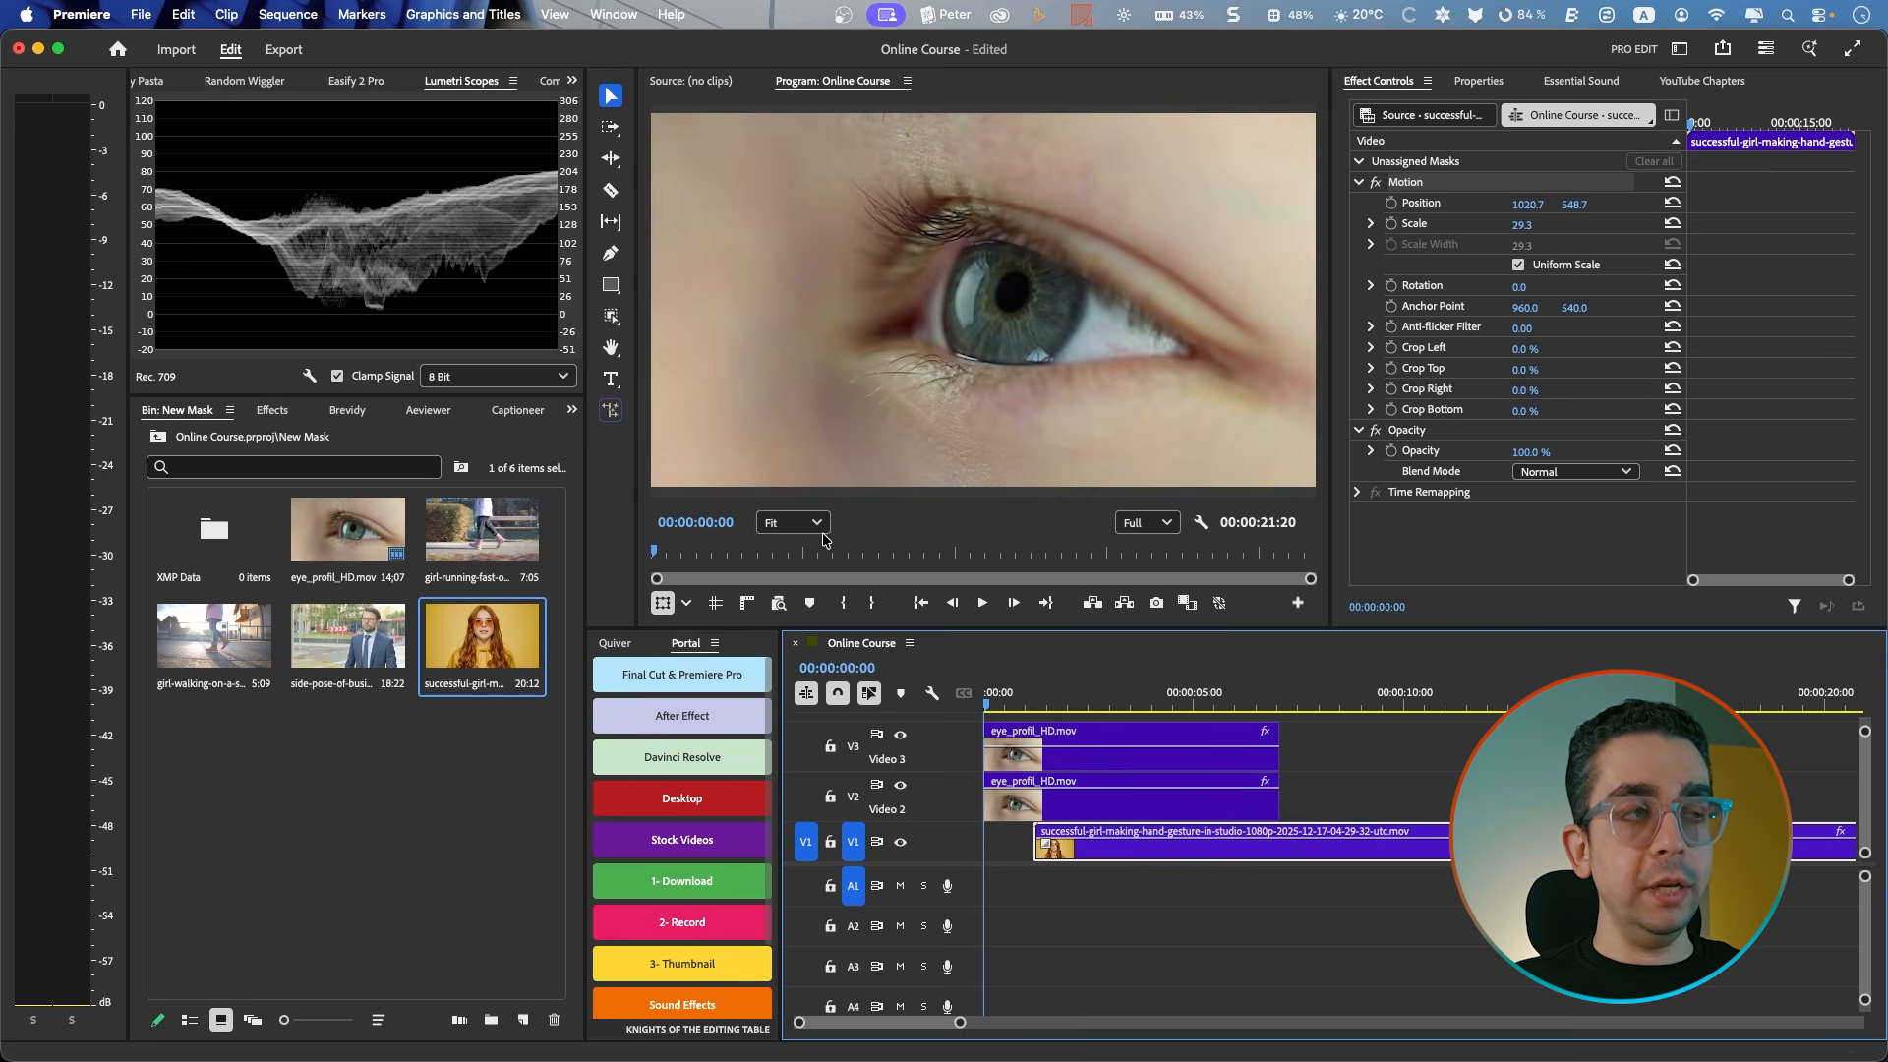
key(space)
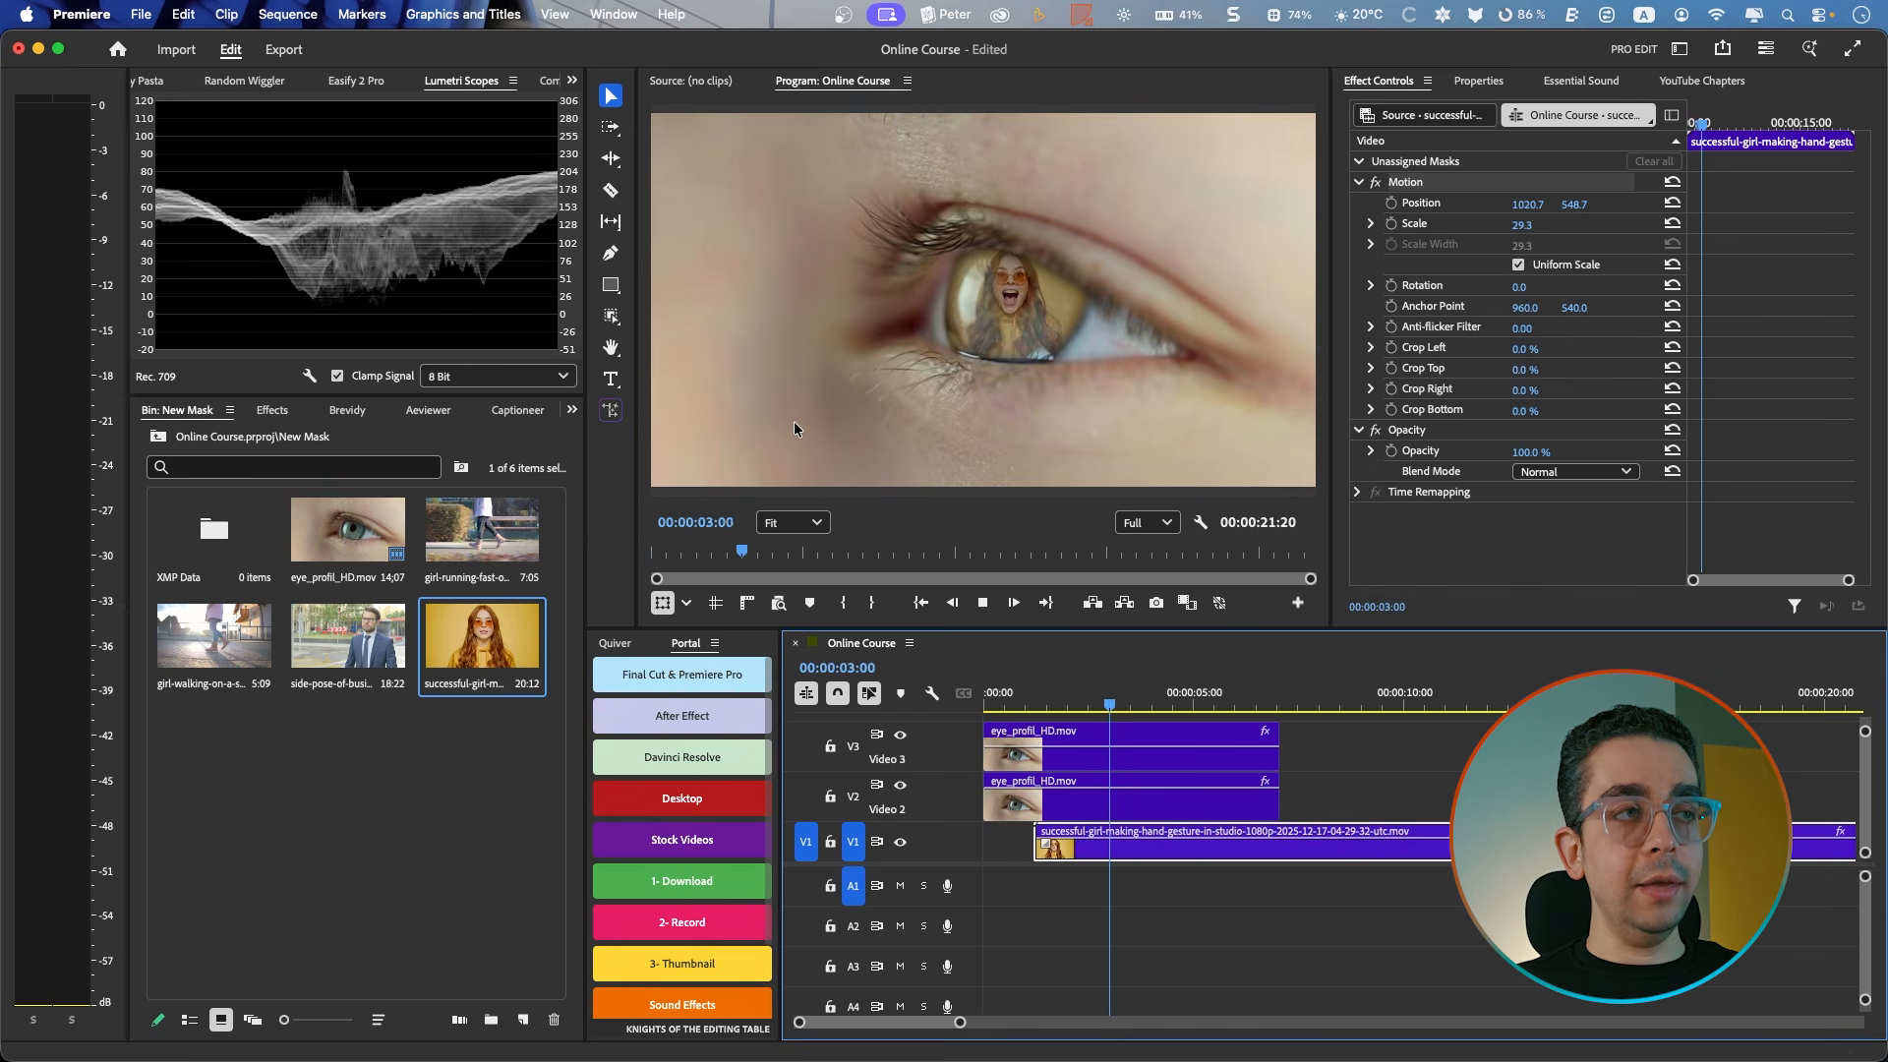
key(space)
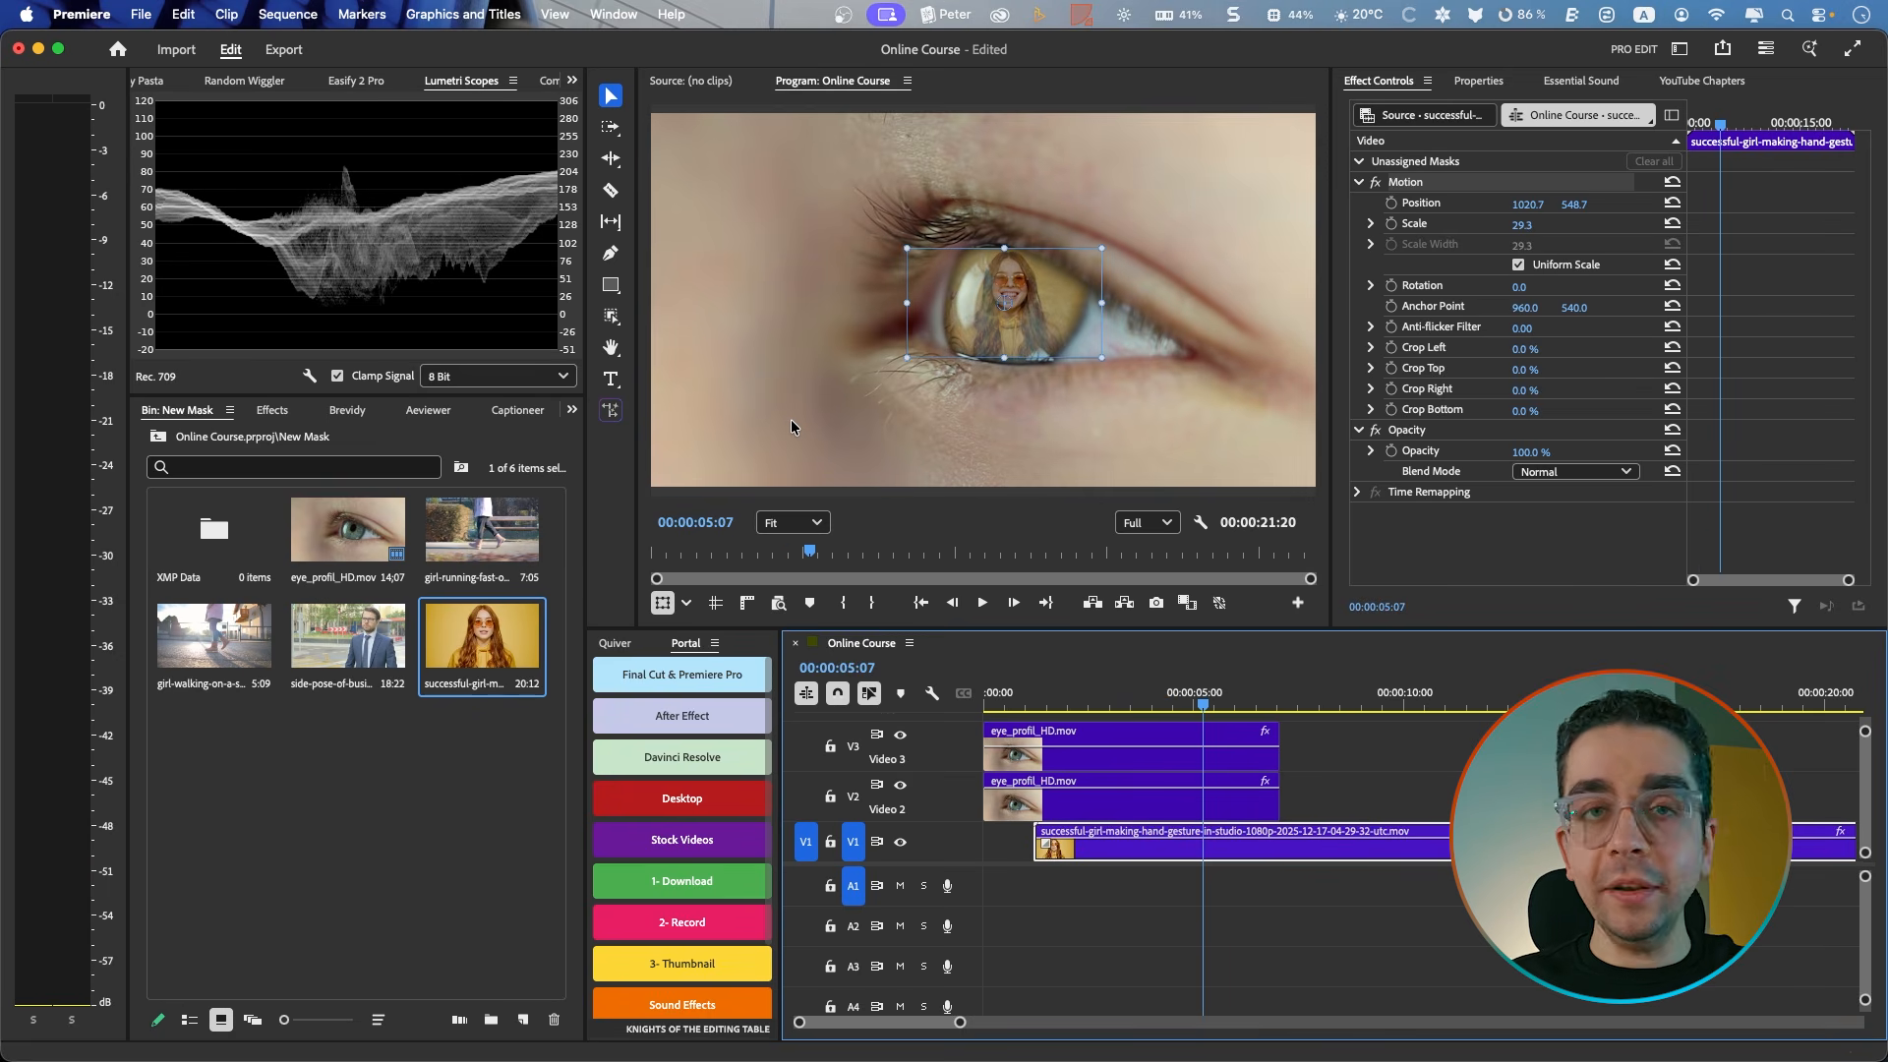
Step: Keyframe the V3 eye clip's opacity from 100% before the blink down to 53.8% around 00:00:01:25
click(999, 704)
drag(998, 703, 1009, 704)
click(1070, 757)
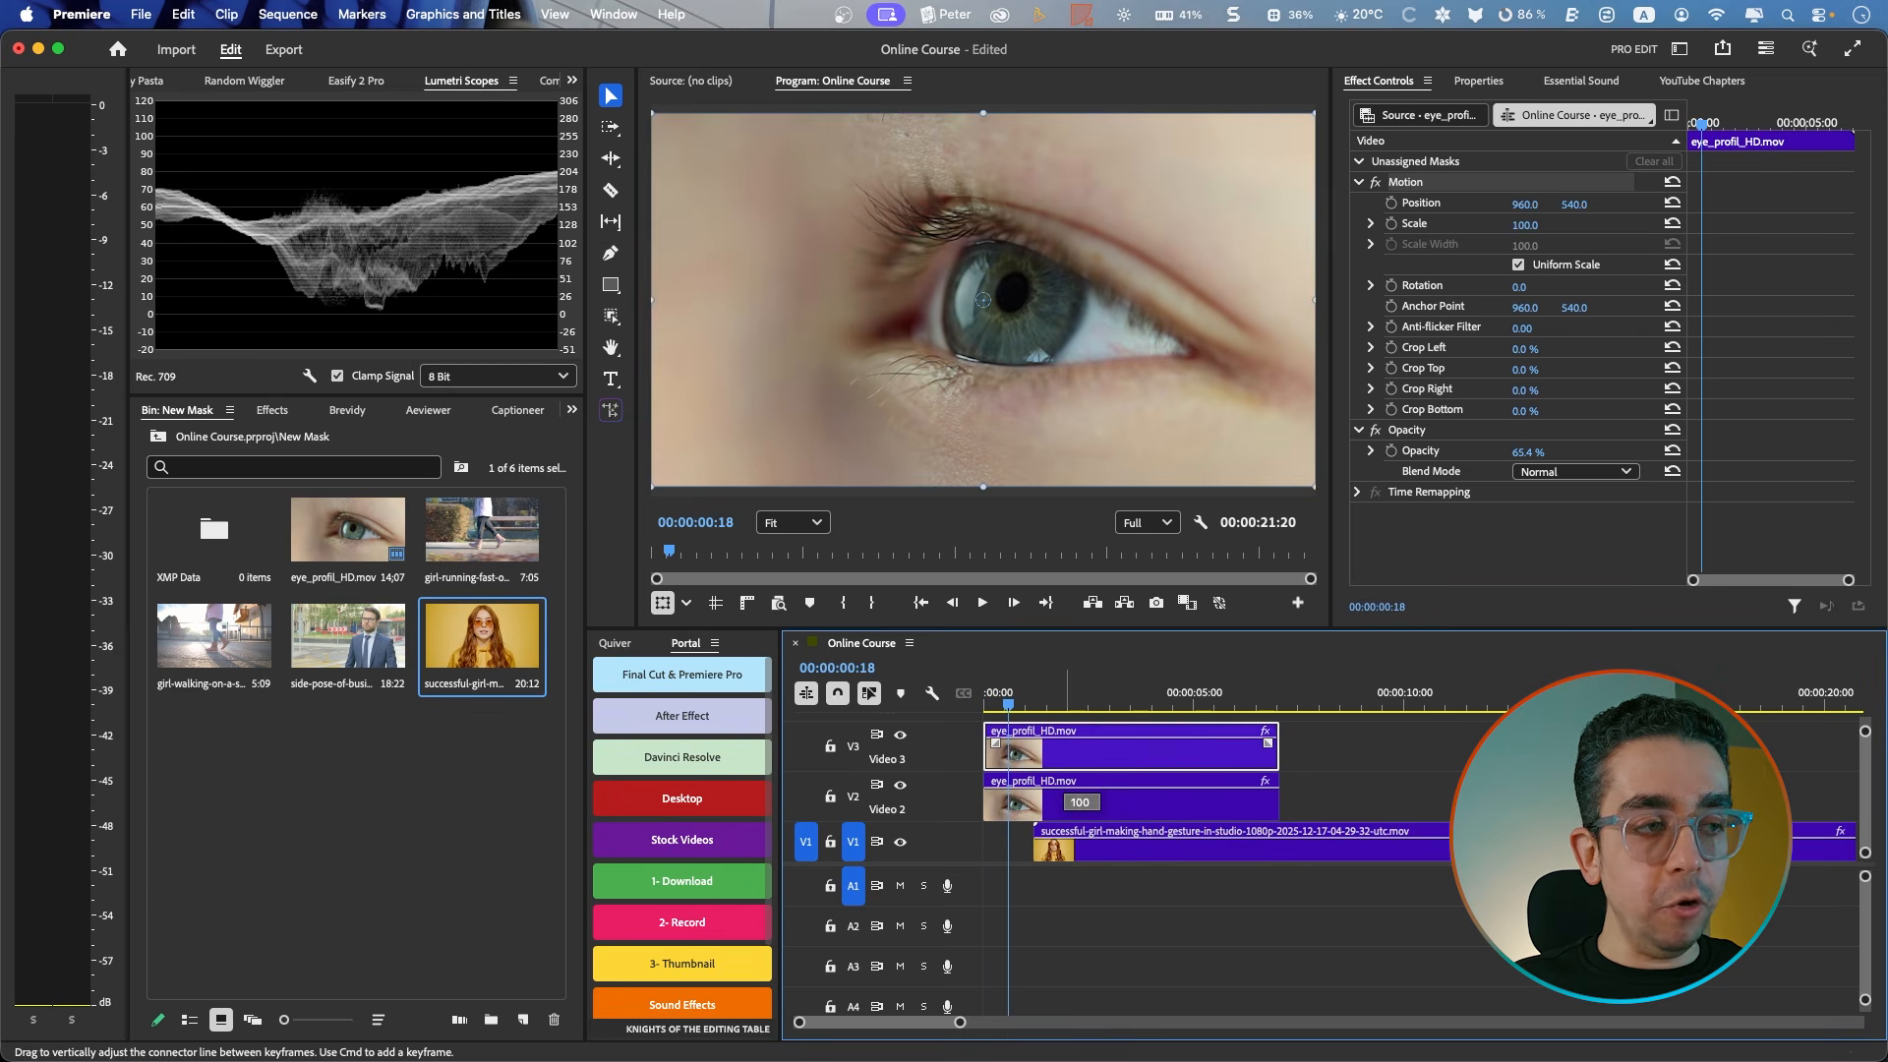
drag(1011, 704, 1061, 706)
super+click(1034, 737)
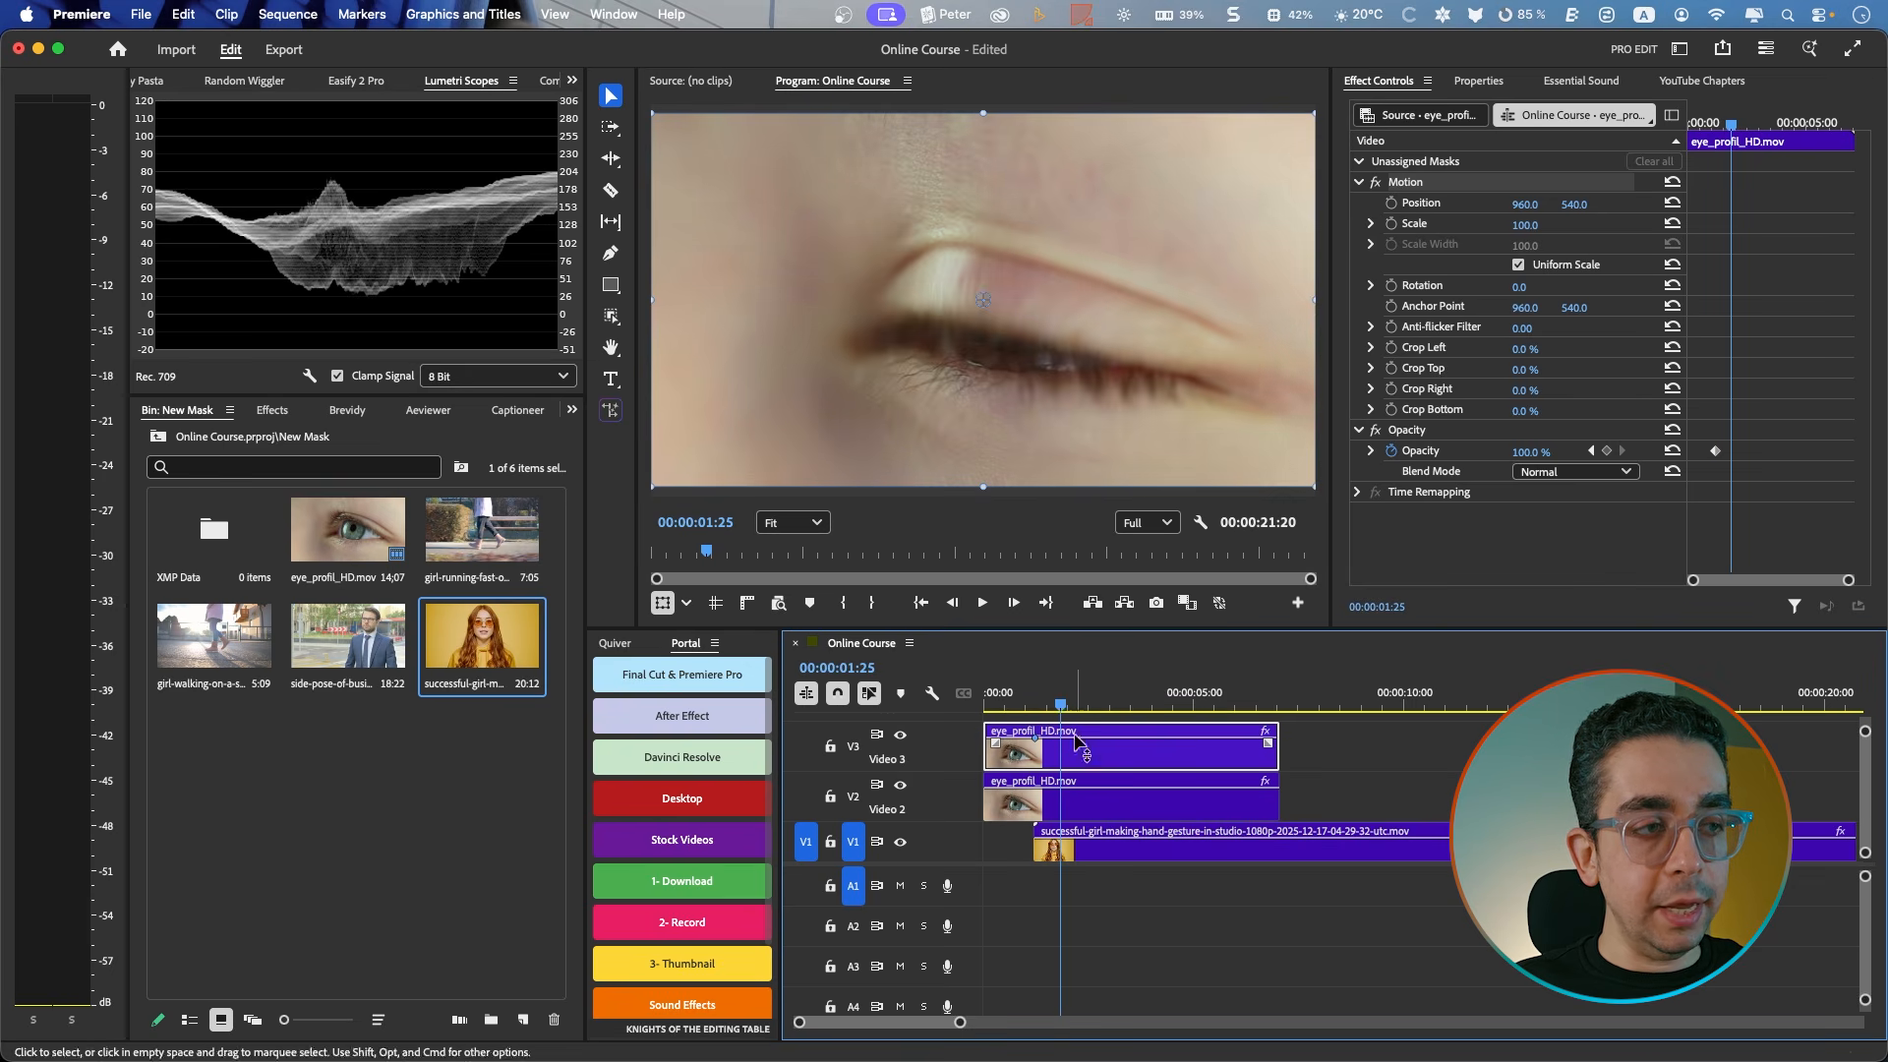
super+click(1061, 739)
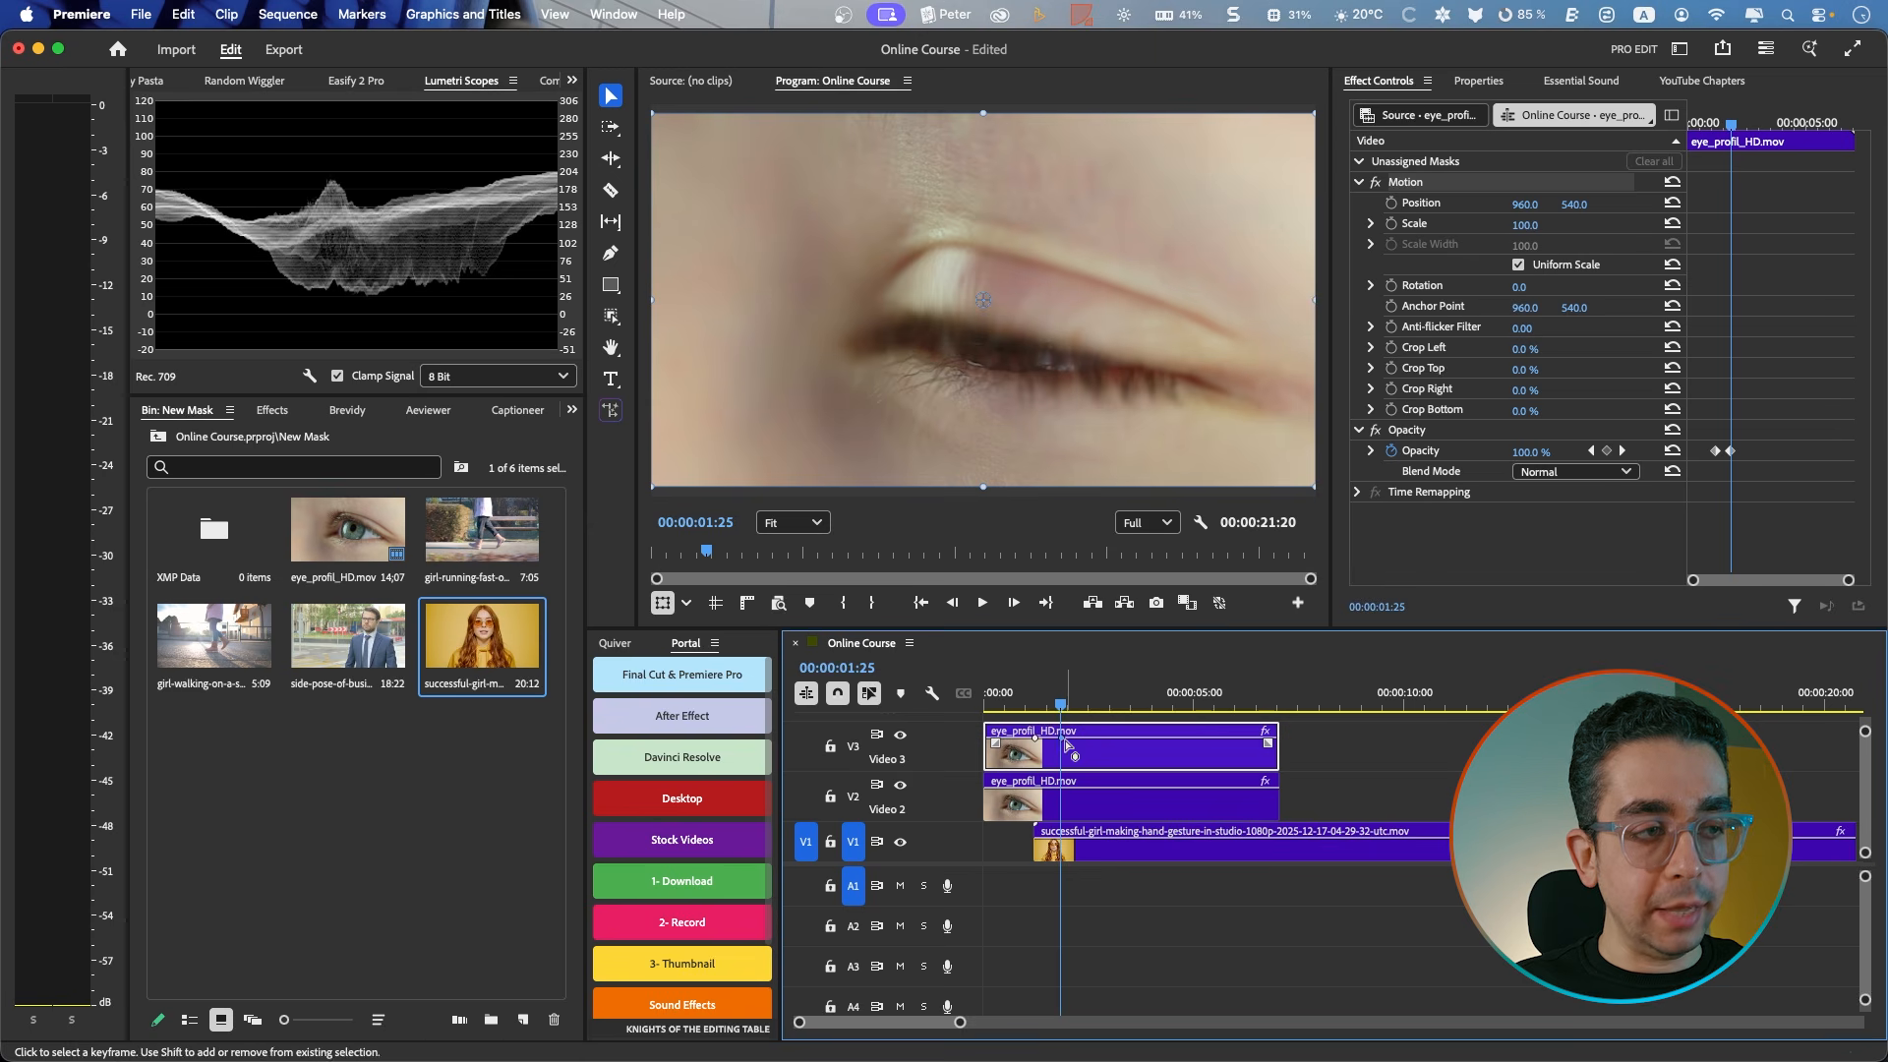
drag(1064, 739, 1063, 750)
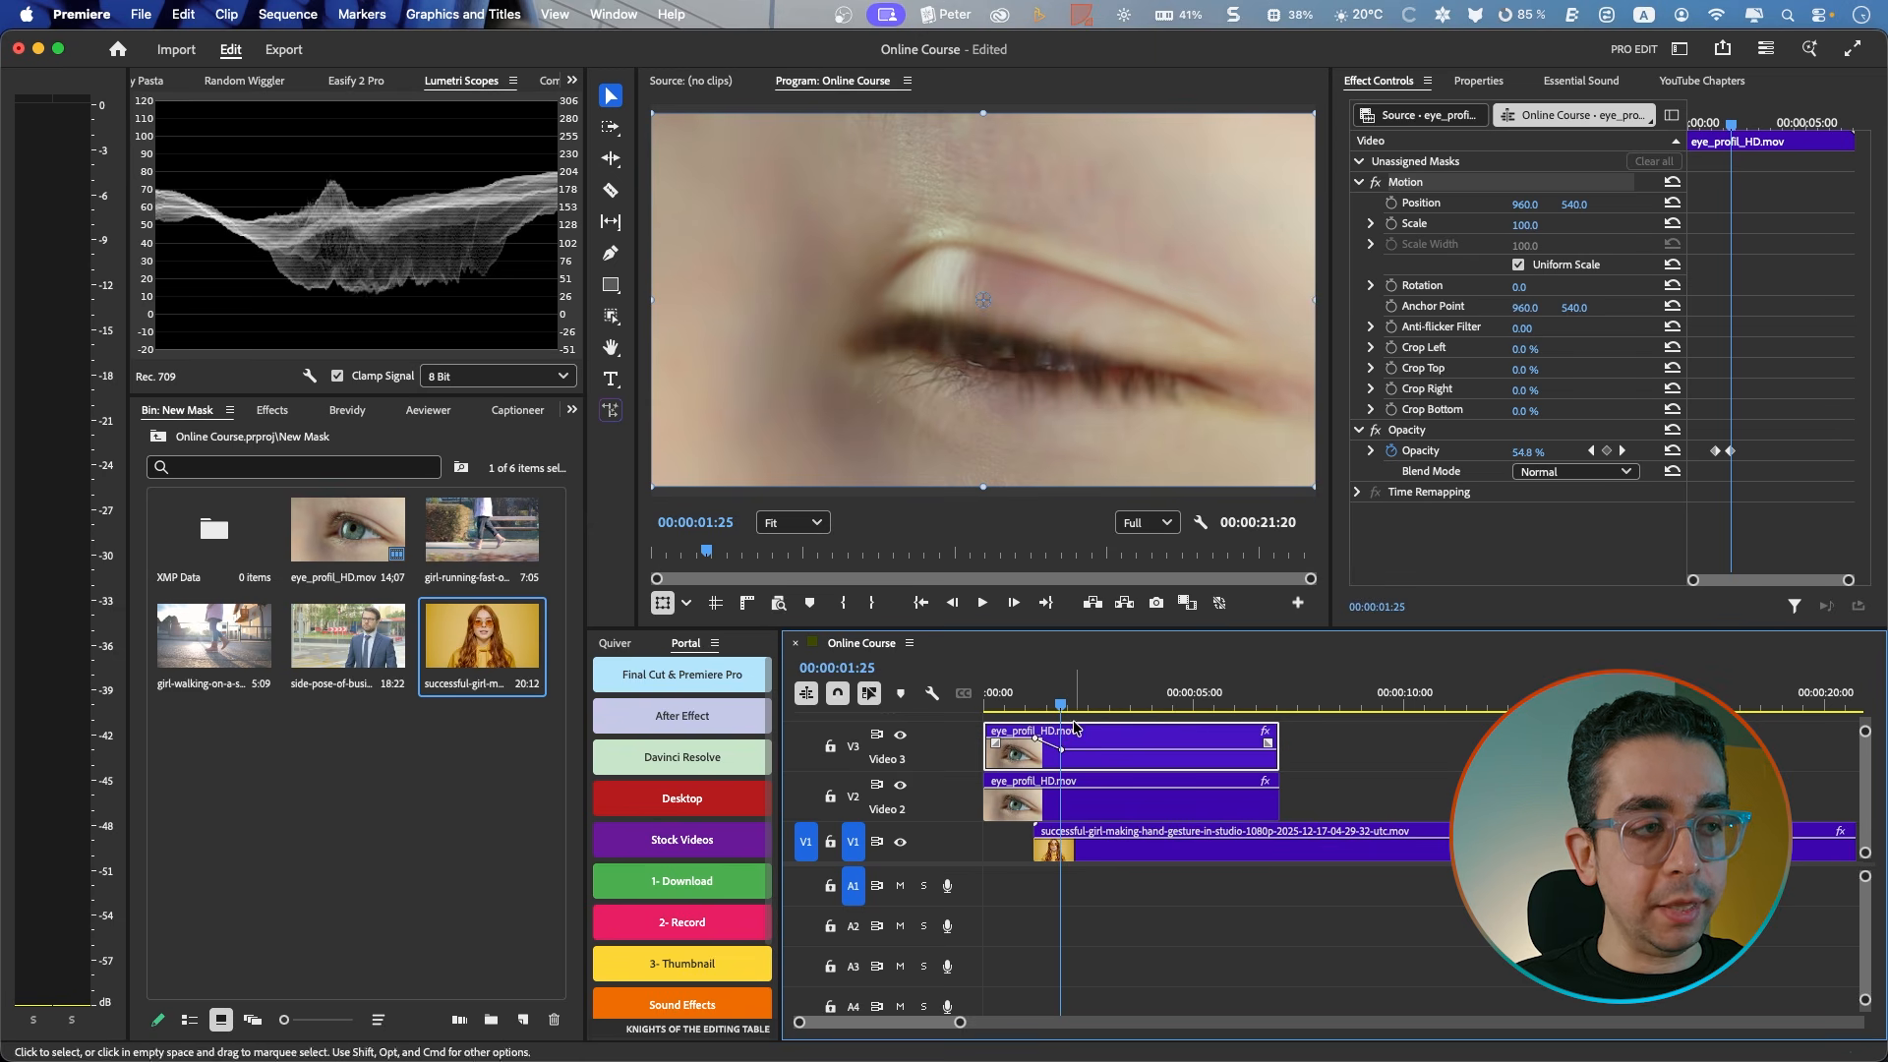
Step: Replay the sequence from the start to check the opacity change on the eye clip during the blink
key(Home)
key(space)
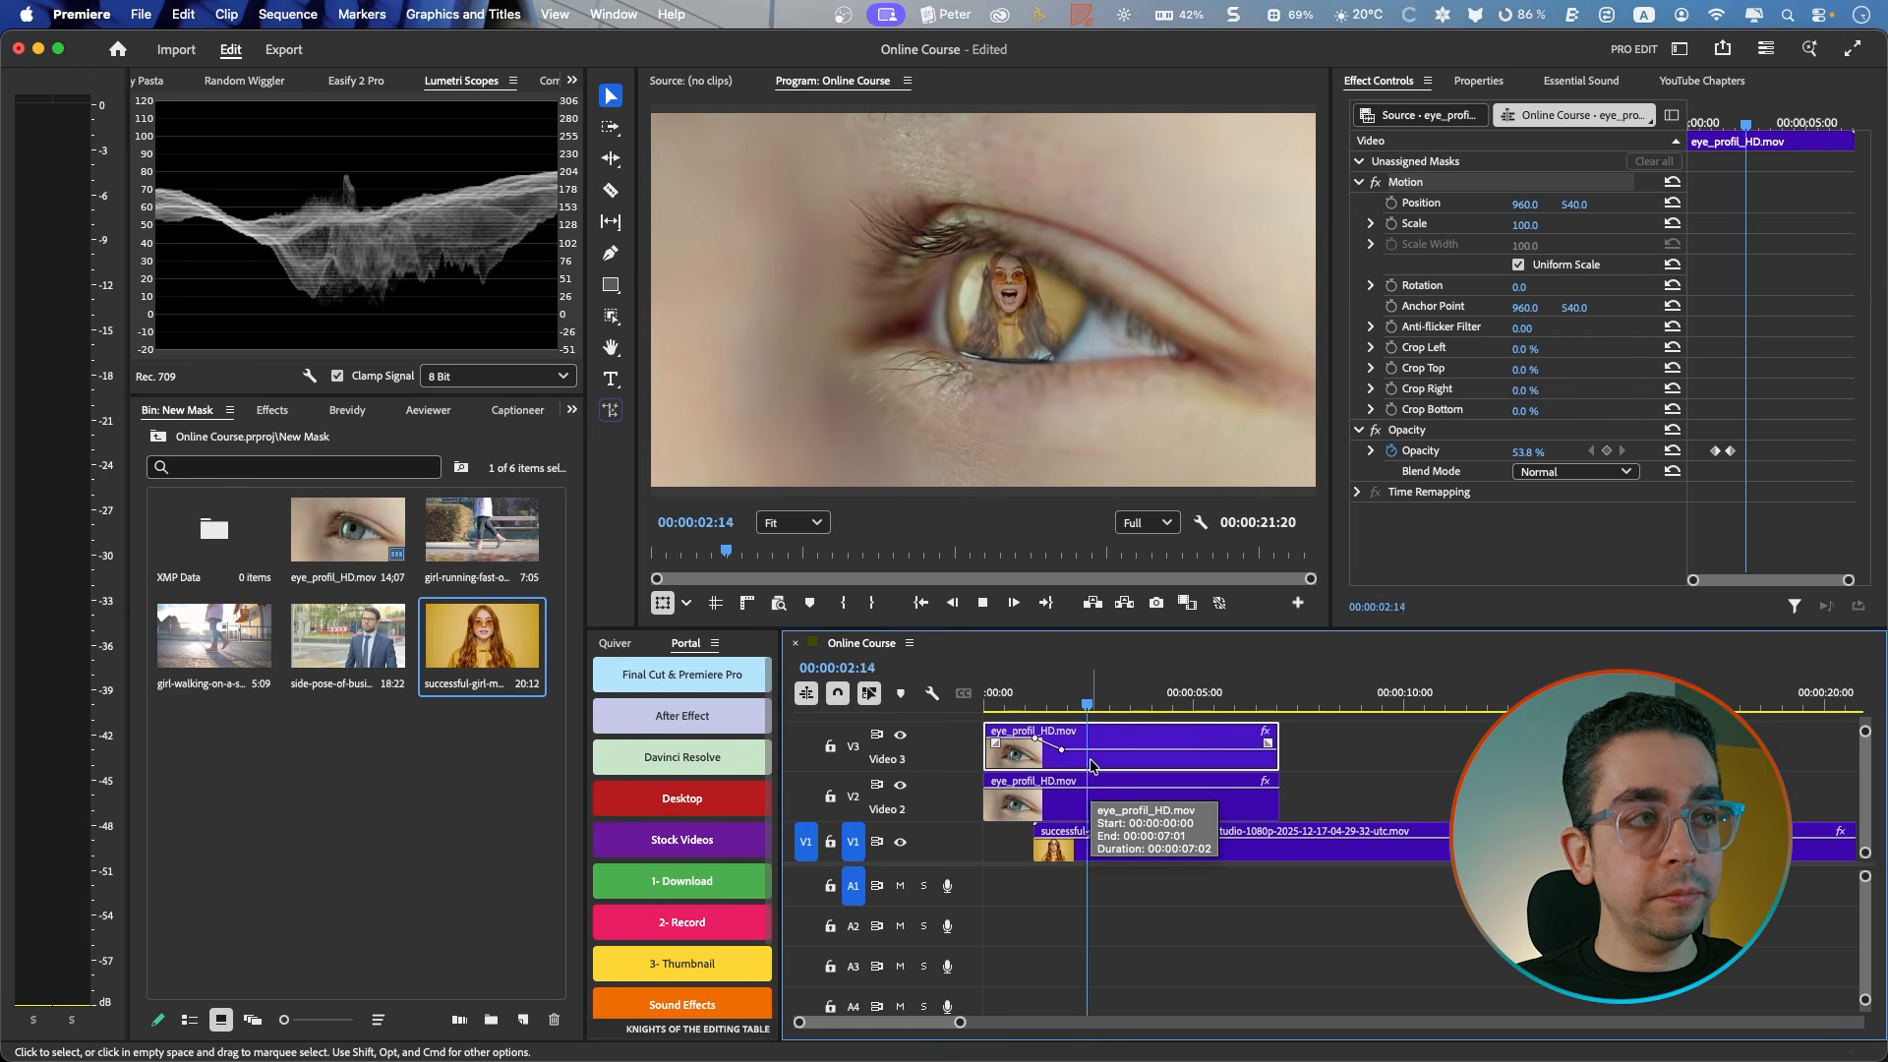
drag(1060, 696, 968, 700)
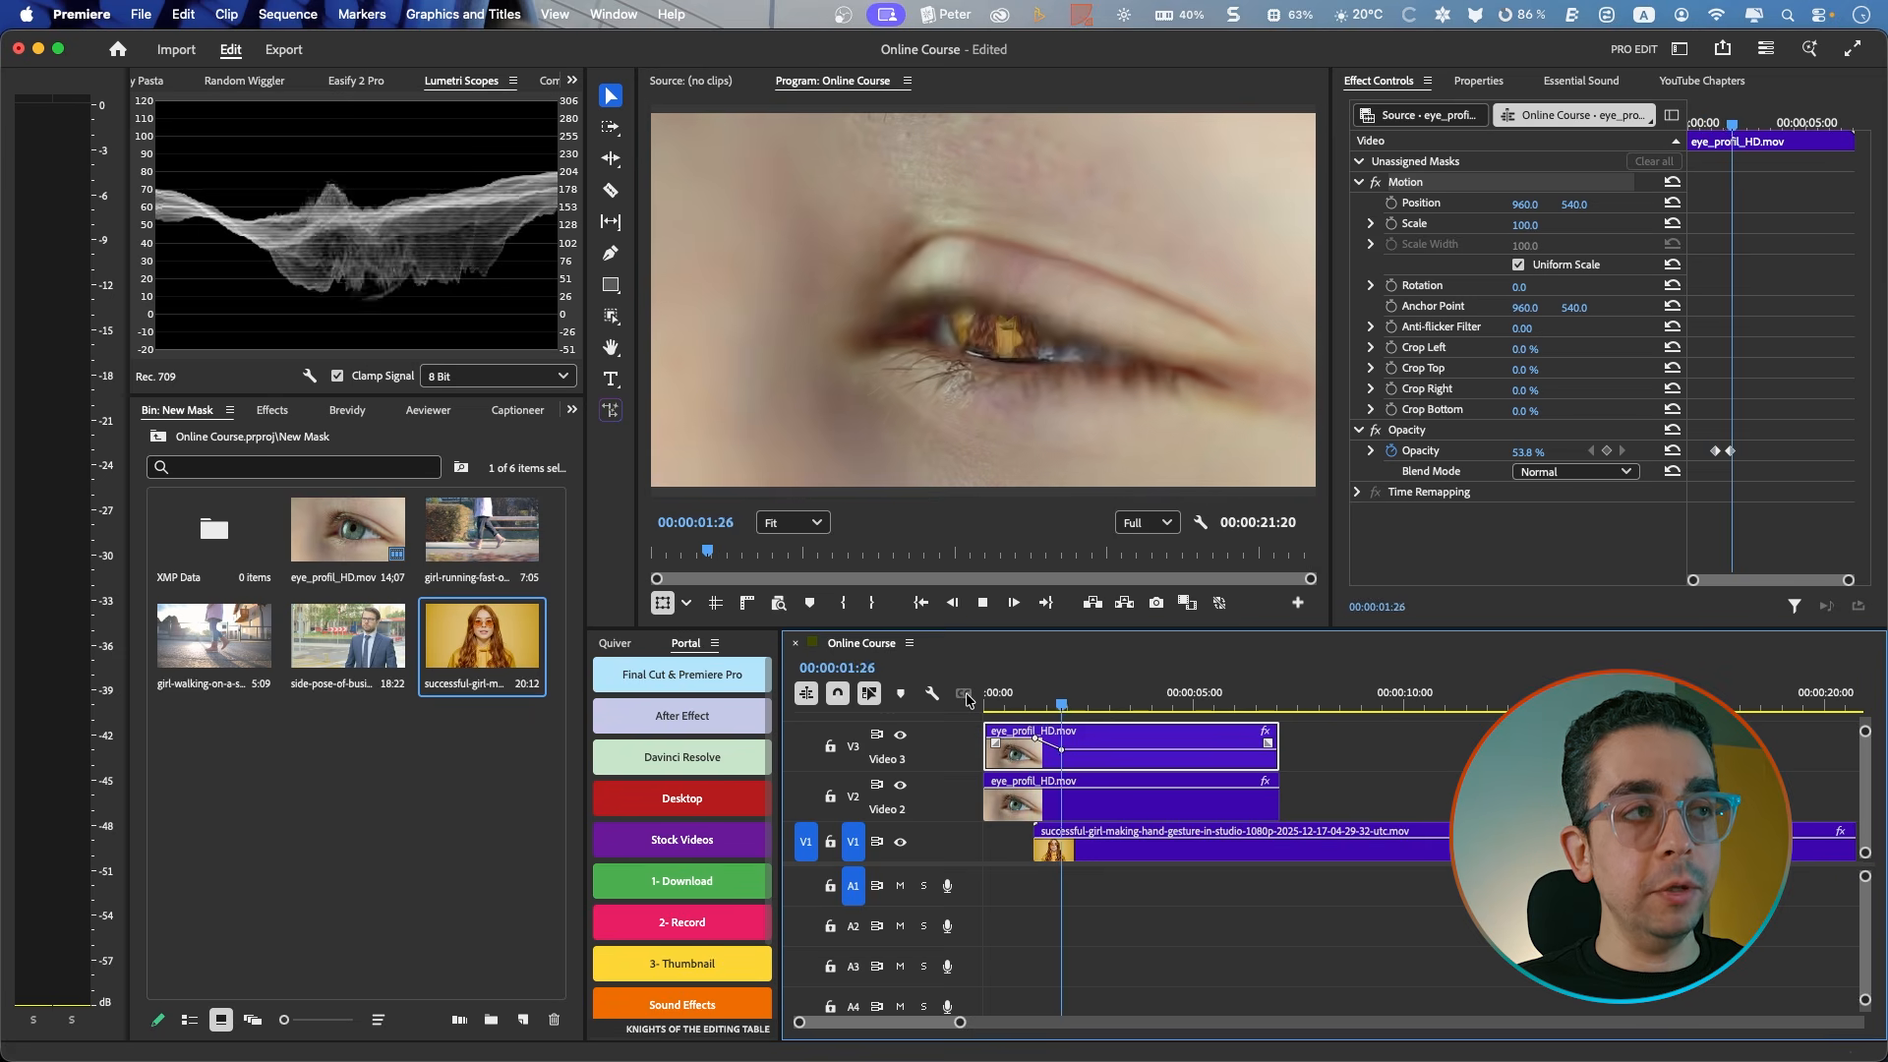
key(space)
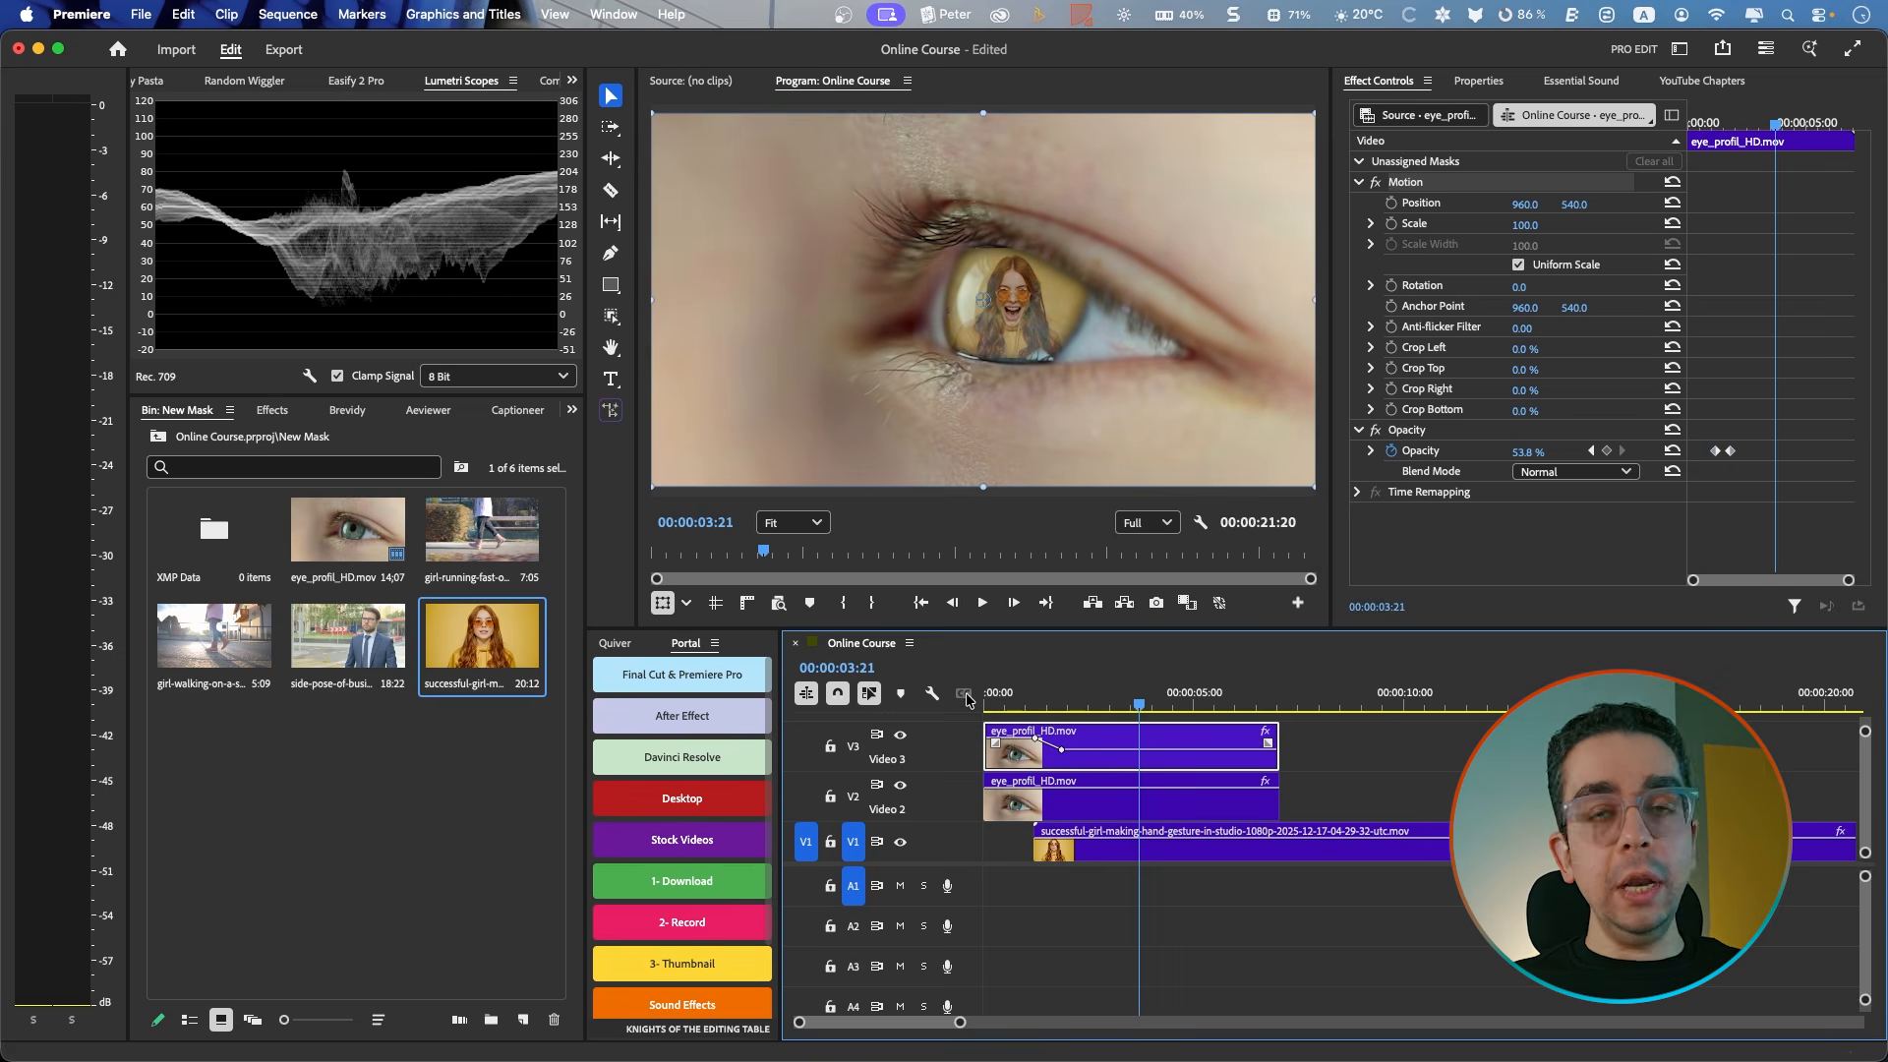